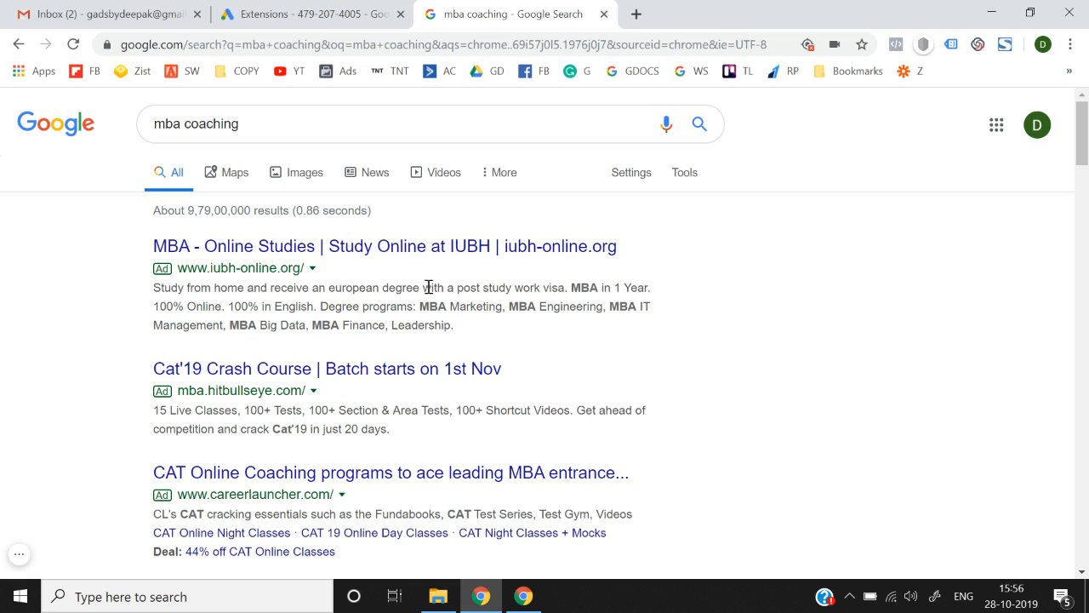
Highlight the top ads' text, including the first ad's description and degree programmes.
left_click_drag(498, 339, 336, 553)
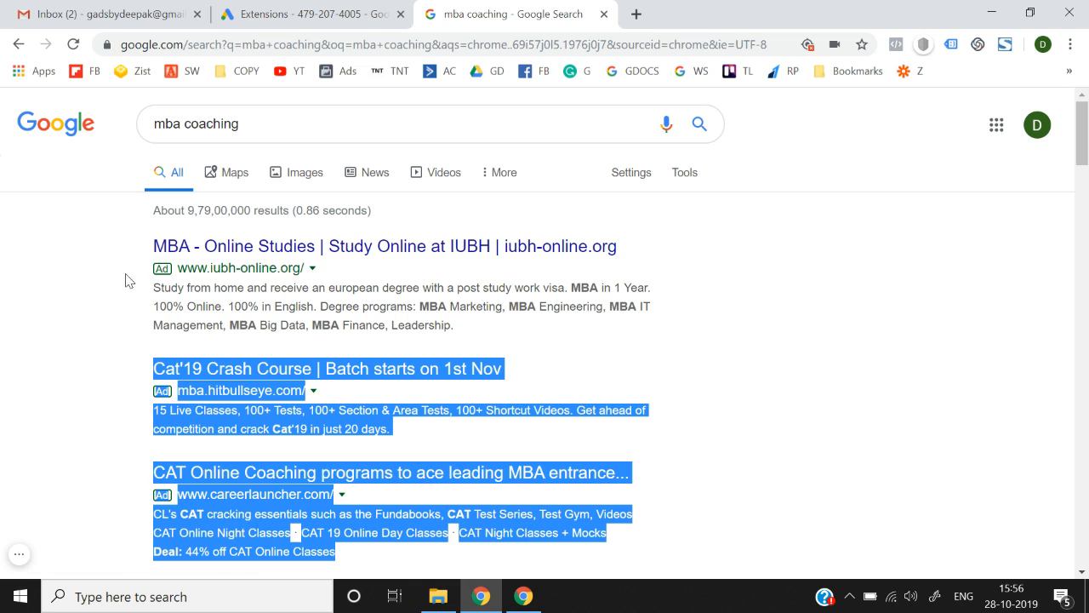
left_click(141, 247)
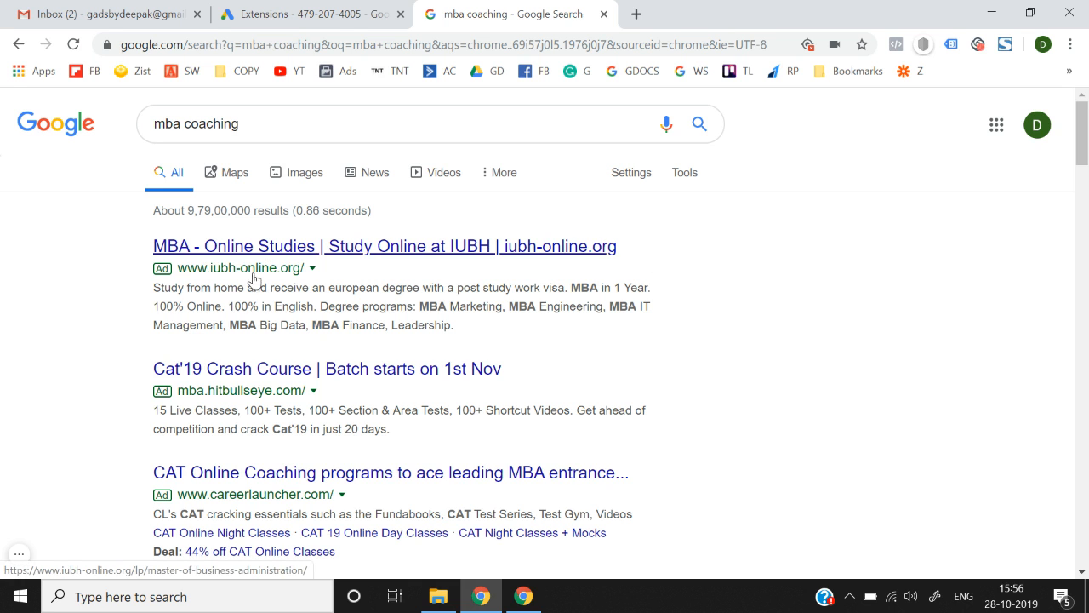
mouse_move(147, 238)
left_mouse_down()
mouse_move(160, 244)
mouse_move(142, 234)
left_mouse_up()
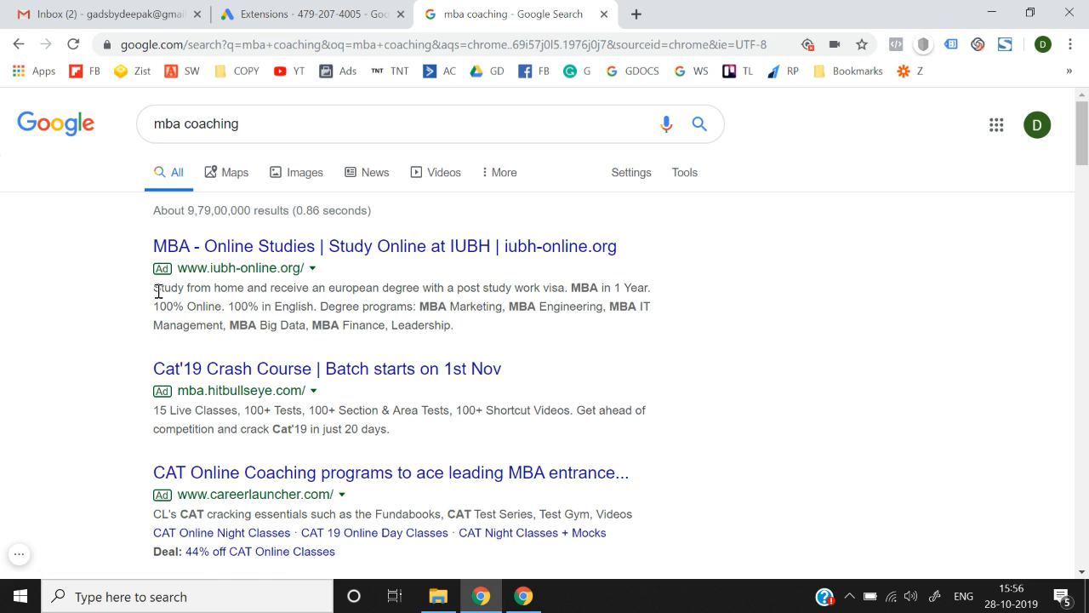
left_click_drag(629, 276, 669, 294)
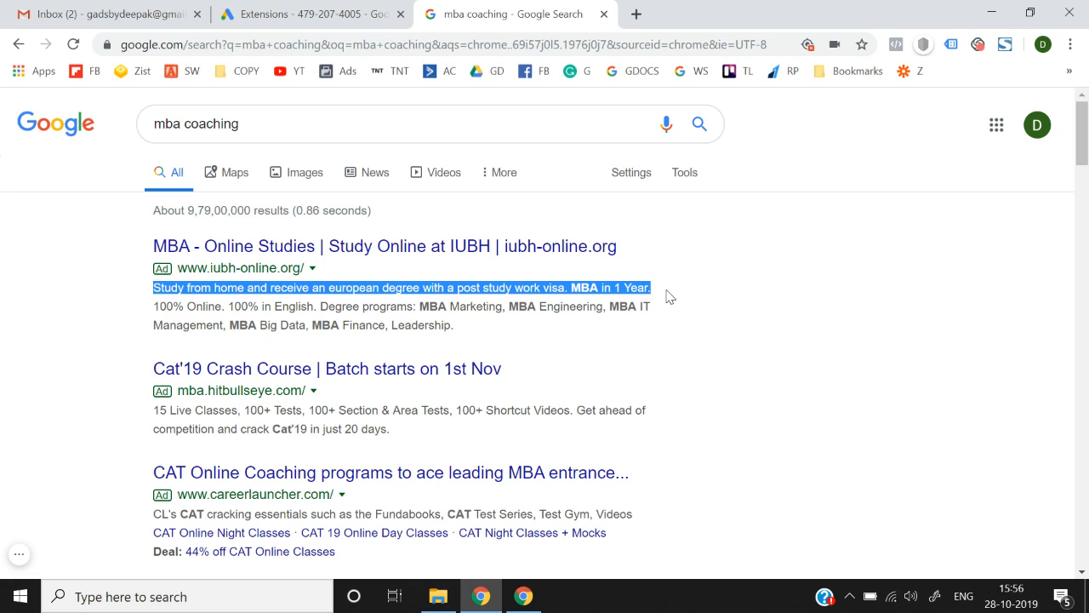
left_click(159, 307)
left_click_drag(159, 307, 247, 327)
left_click(470, 333)
left_click(158, 306)
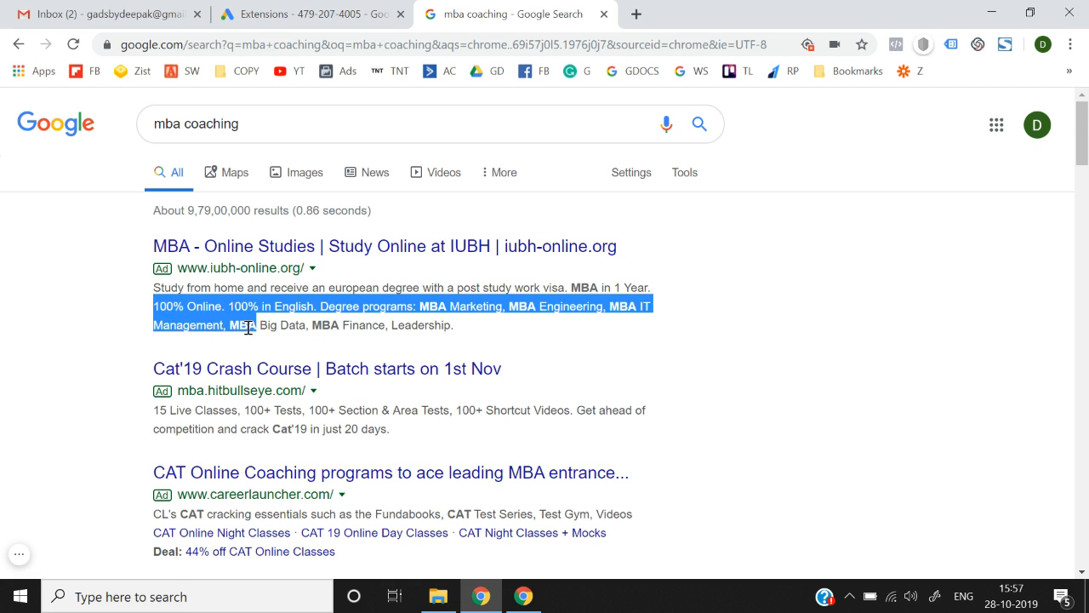
Highlight the third ad's sitelinks and deal line, then the GMAT ad's sitelinks and related searches.
scroll(248, 328, "down", 2)
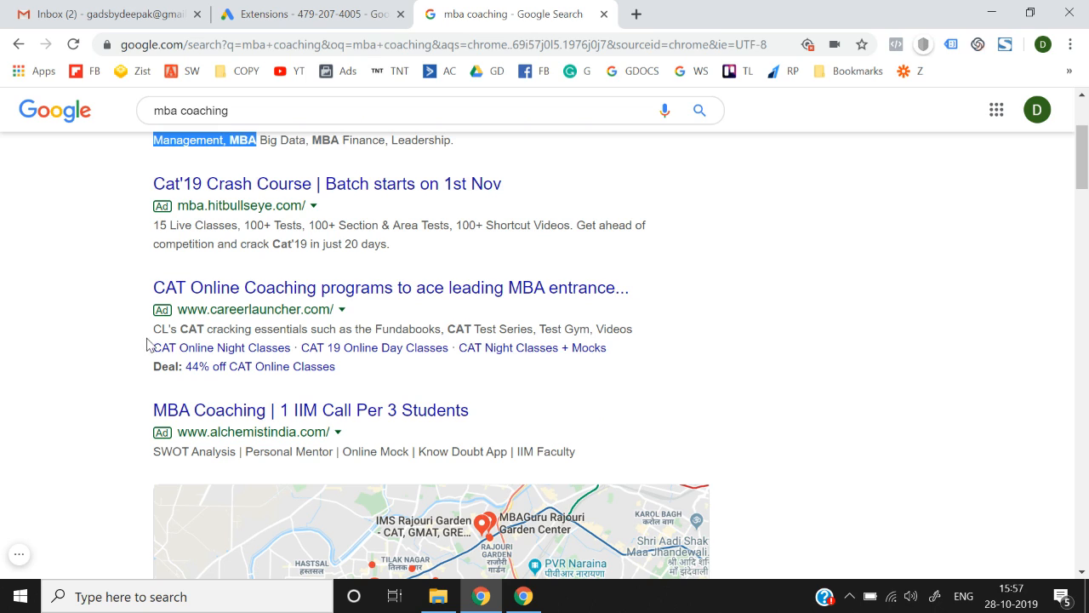
left_click_drag(146, 349, 356, 376)
scroll(356, 376, "down", 15)
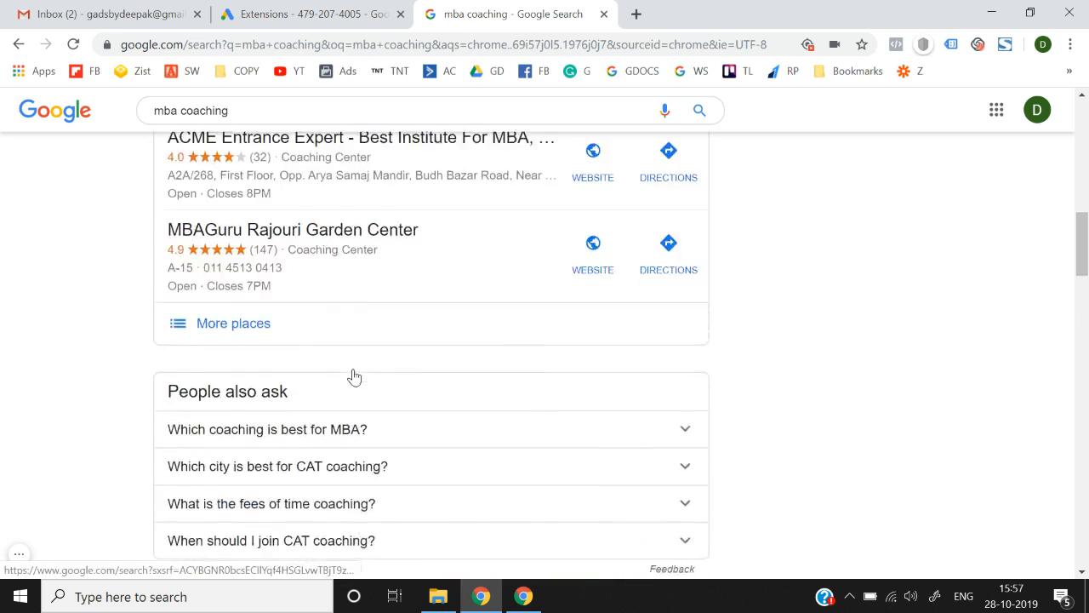
scroll(355, 376, "down", 12)
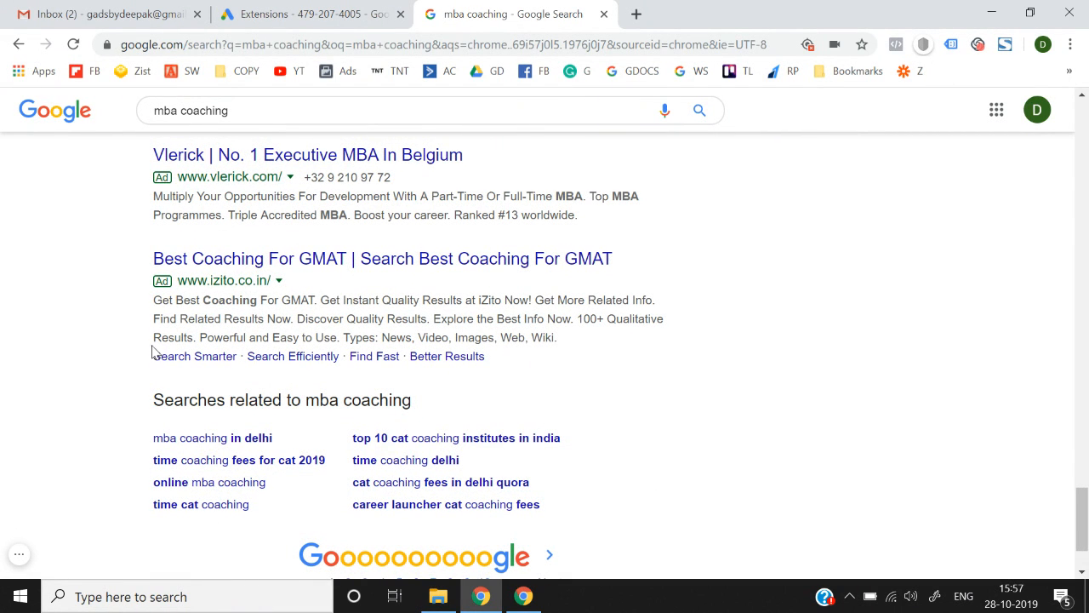
left_click_drag(156, 335, 516, 377)
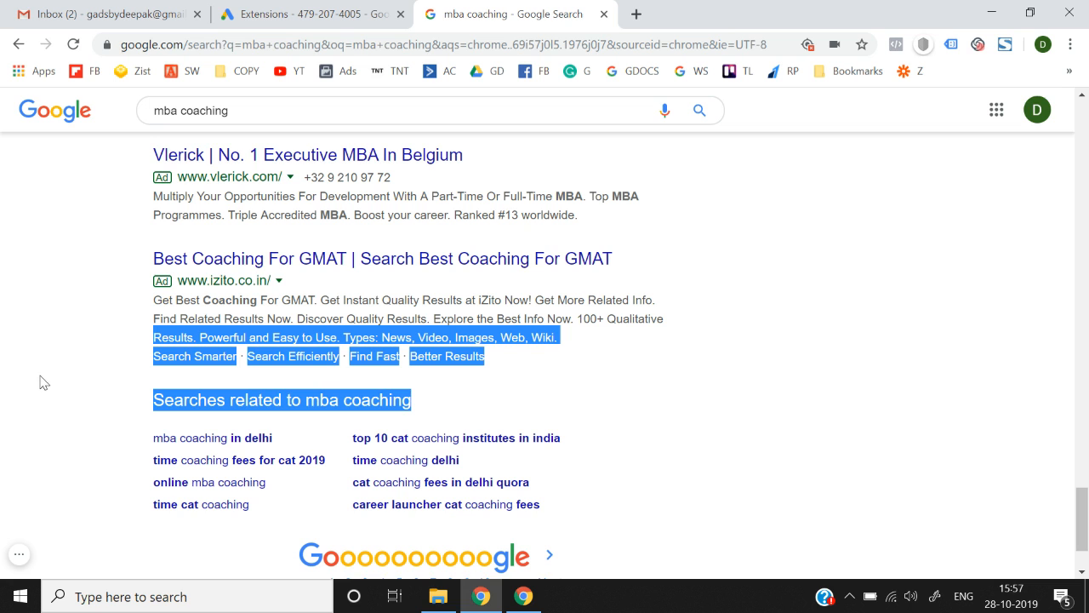
scroll(42, 381, "up", 1)
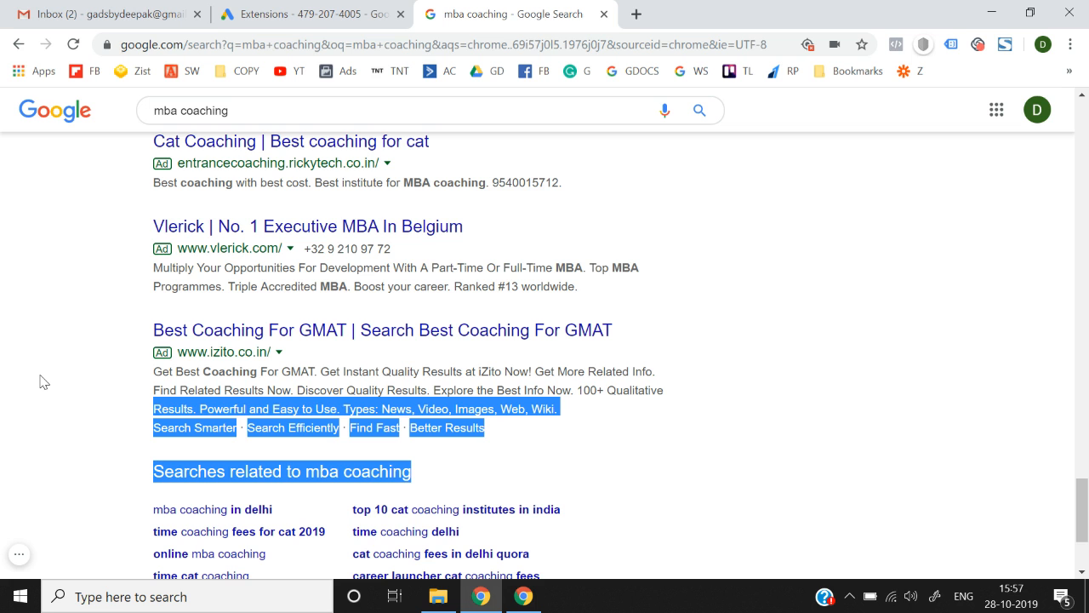
scroll(44, 381, "up", 2)
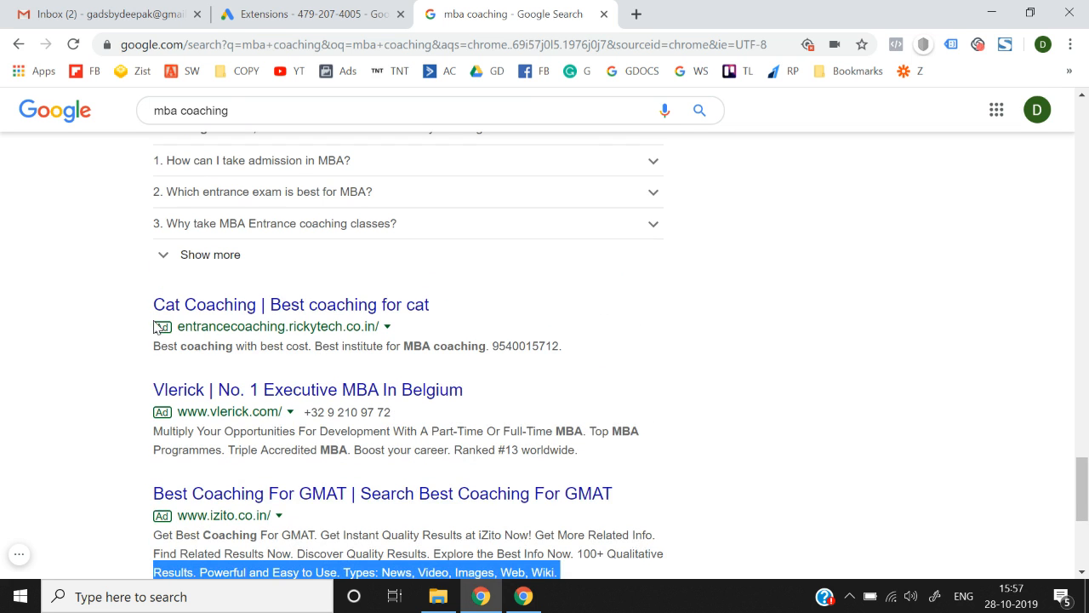
scroll(201, 351, "down", 1)
Highlight the Cat Coaching ad's description, title and URL, then the GMAT ad's full text.
left_click(116, 475)
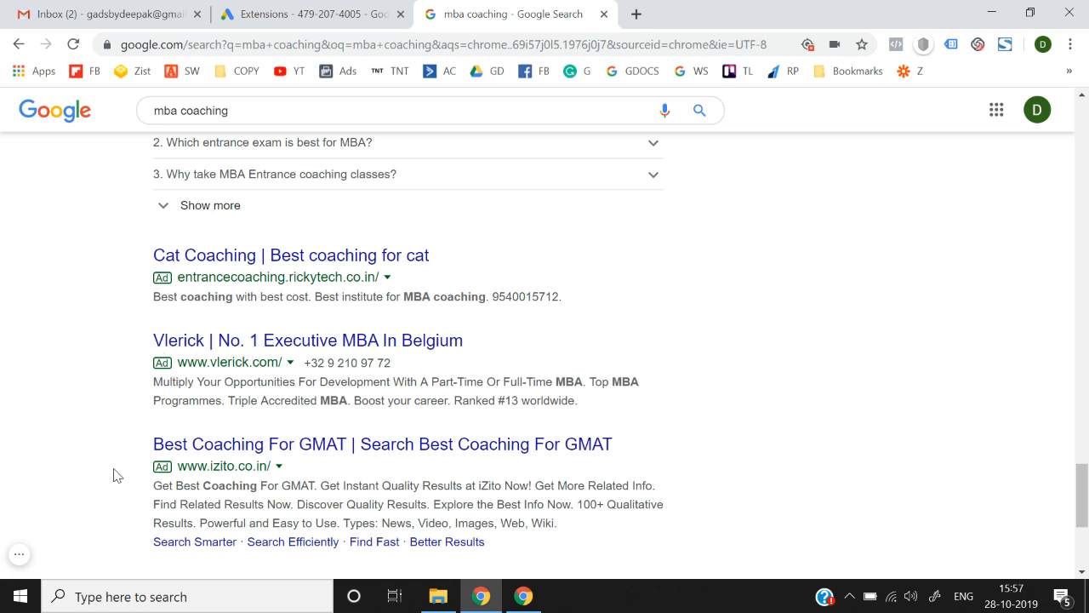
left_click_drag(199, 292, 574, 288)
left_click(574, 288)
scroll(156, 495, "down", 1)
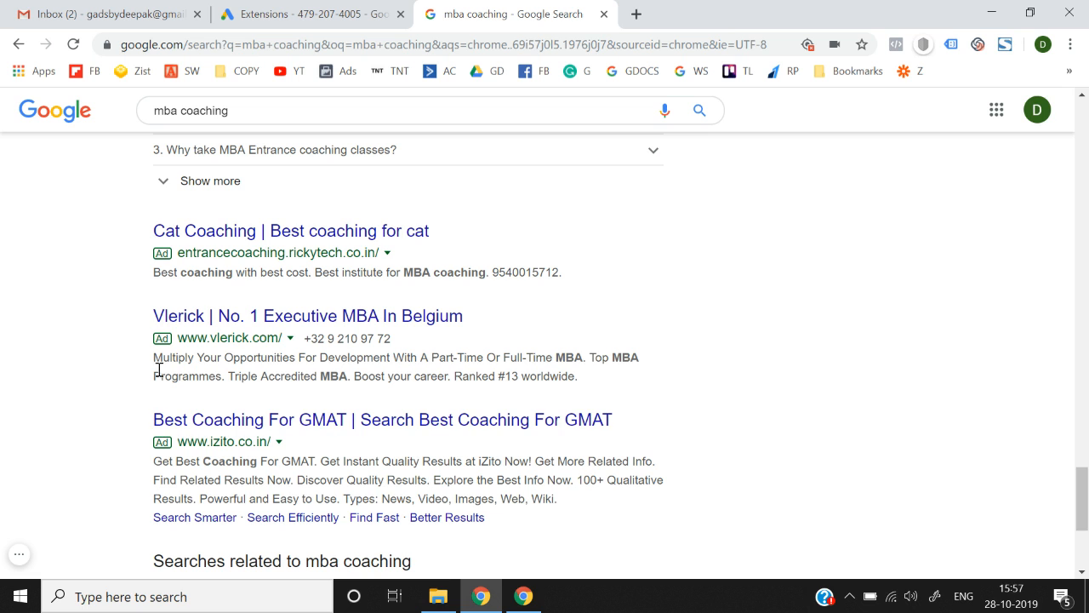
left_click_drag(143, 230, 569, 277)
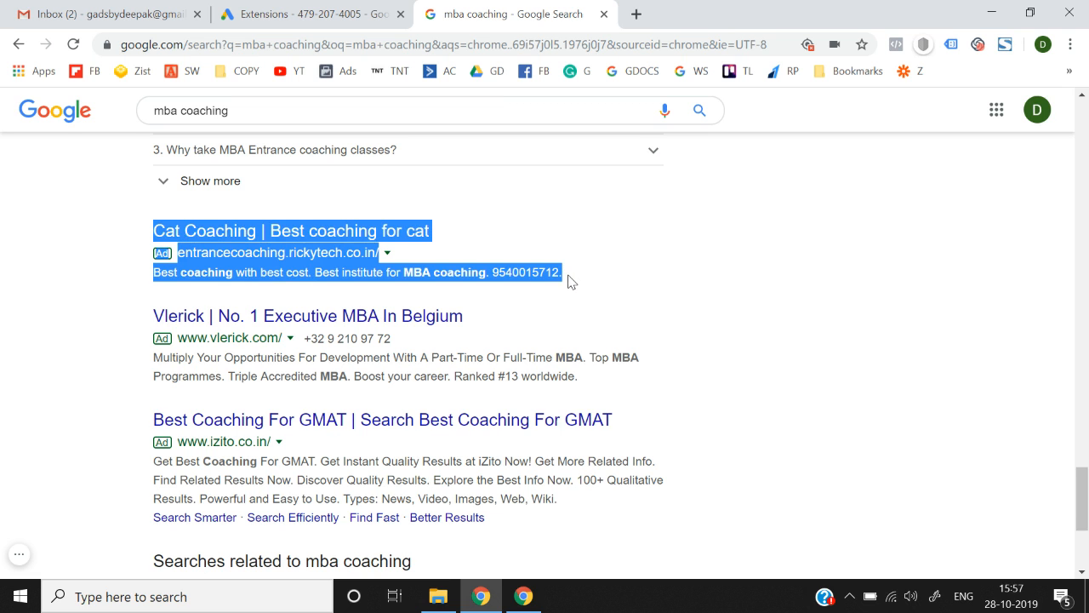
left_click(109, 419)
left_click_drag(138, 416, 155, 515)
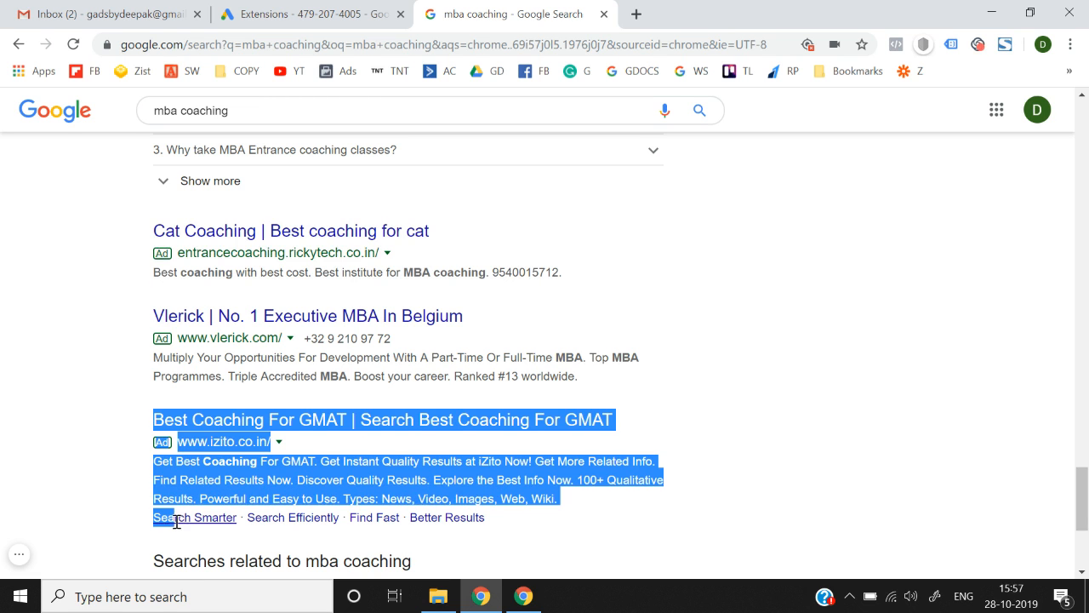
left_click(800, 284)
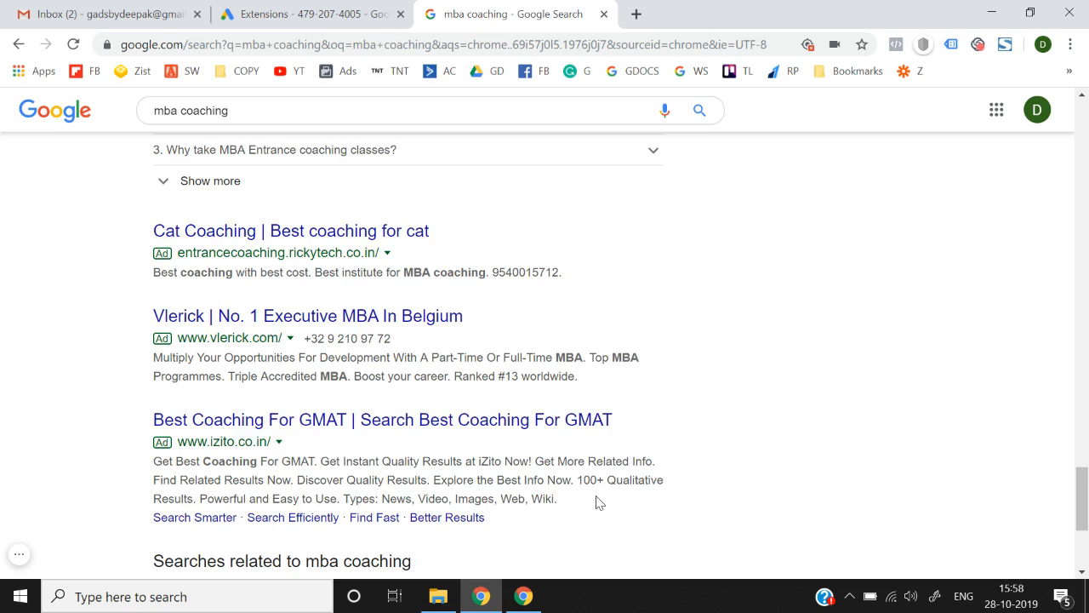
Scroll back up to the top sponsored ads, including the alchemistindia.com MBA Coaching ad.
scroll(599, 502, "up", 15)
scroll(47, 393, "up", 10)
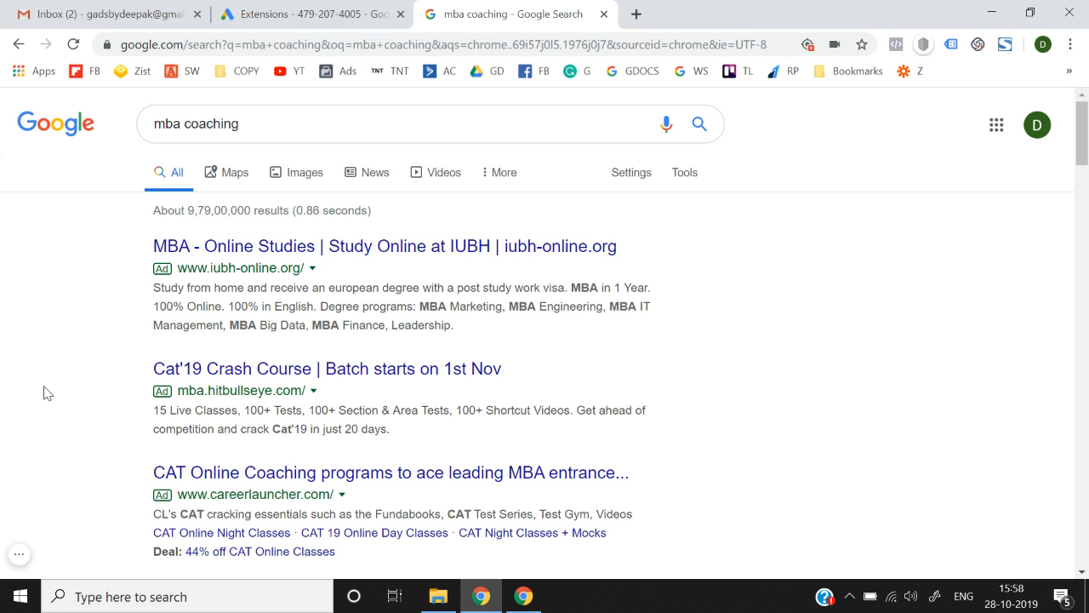
scroll(47, 393, "down", 1)
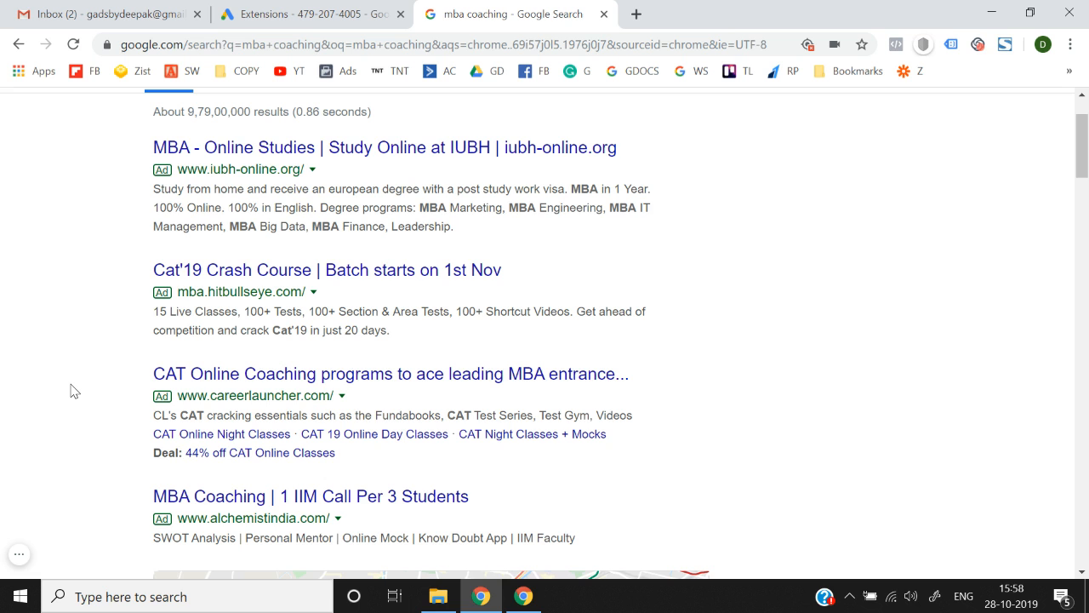
Open Lead Generation | Oct 23 from the Campaigns list and view its Ads & extensions.
left_click(368, 7)
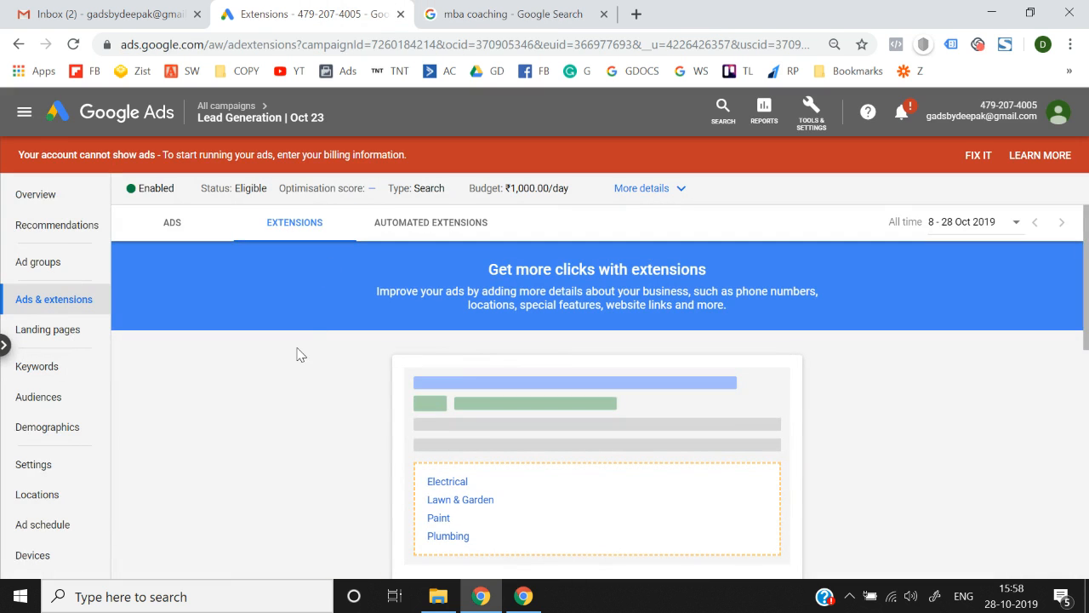
left_click(103, 113)
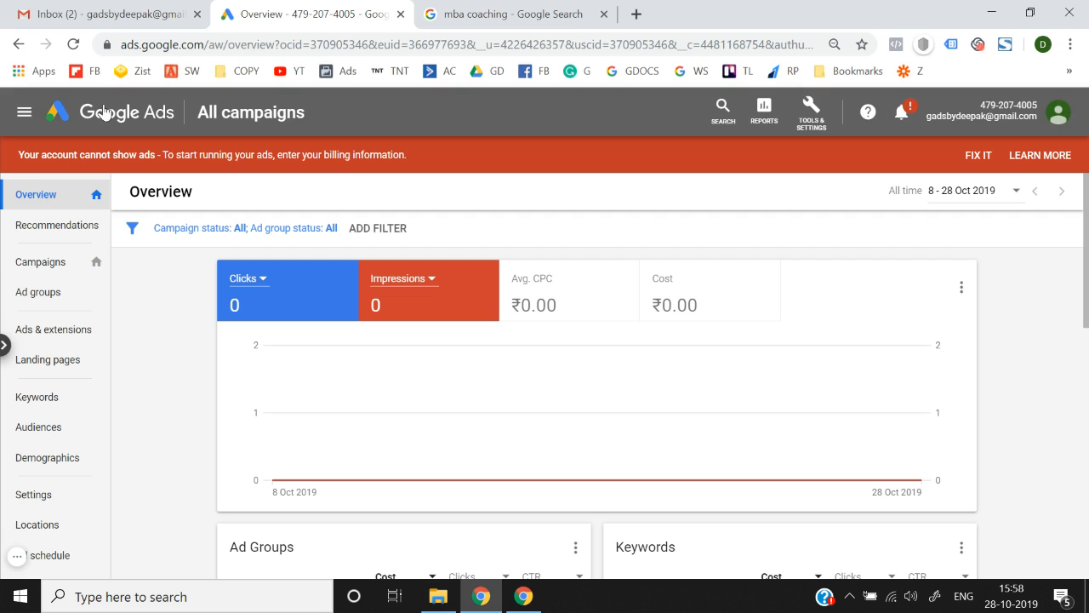
left_click(47, 269)
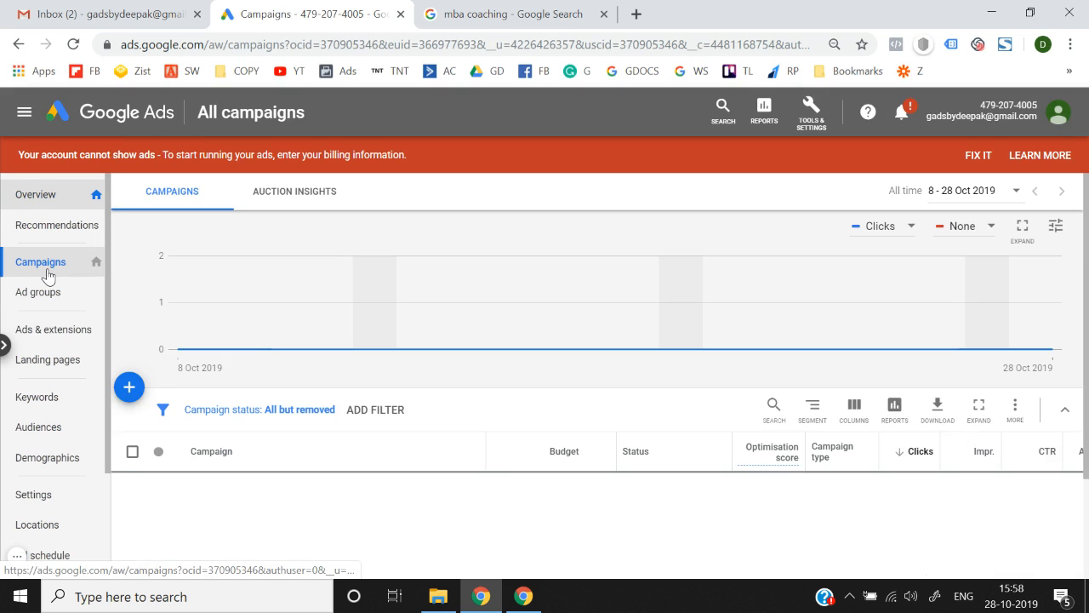
scroll(330, 332, "down", 2)
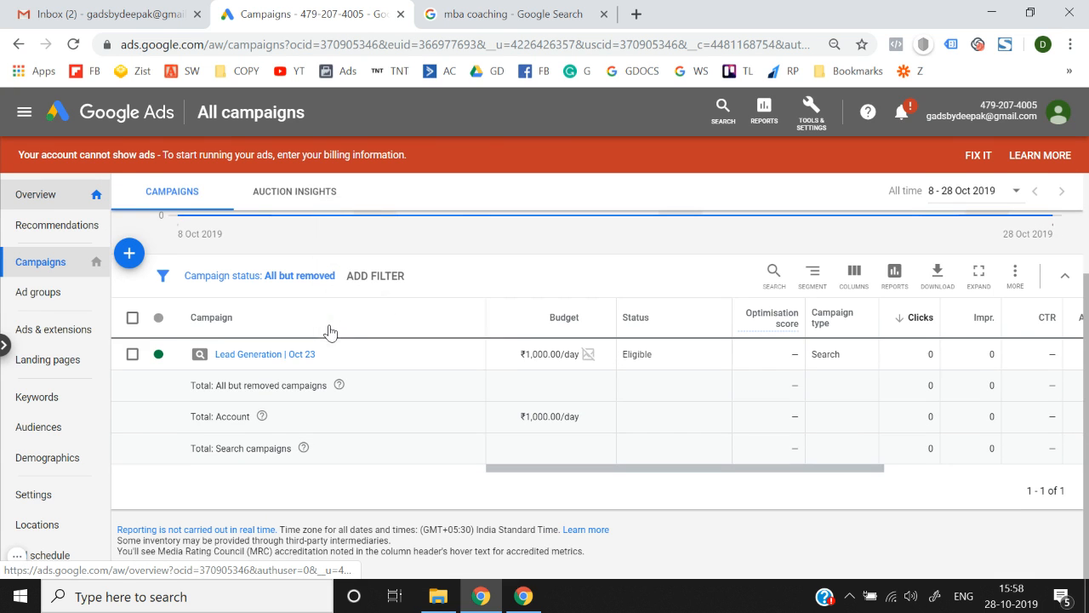
left_click(272, 364)
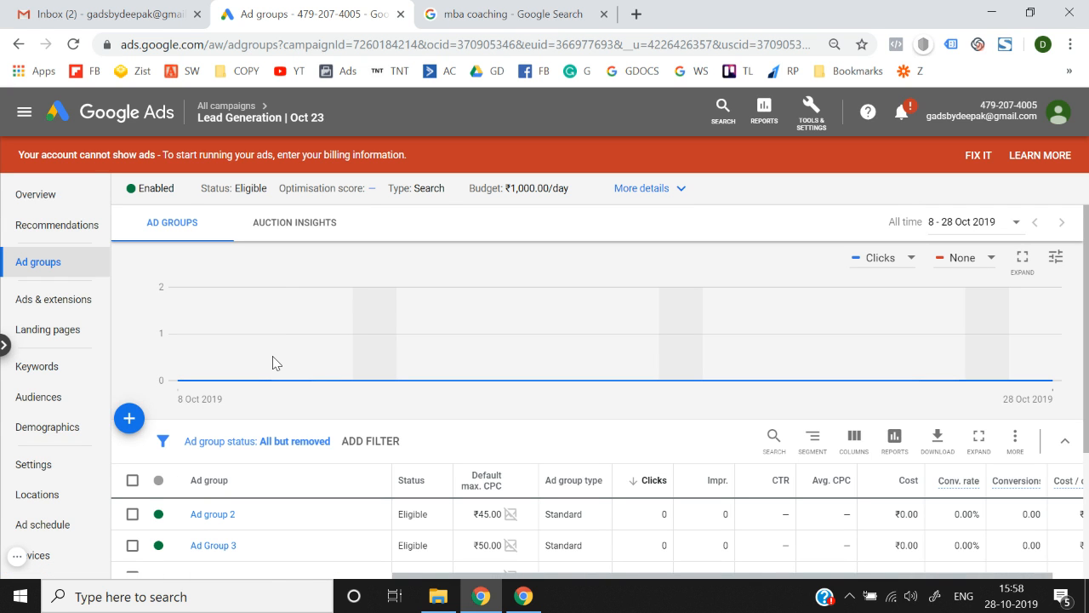
scroll(272, 365, "down", 1)
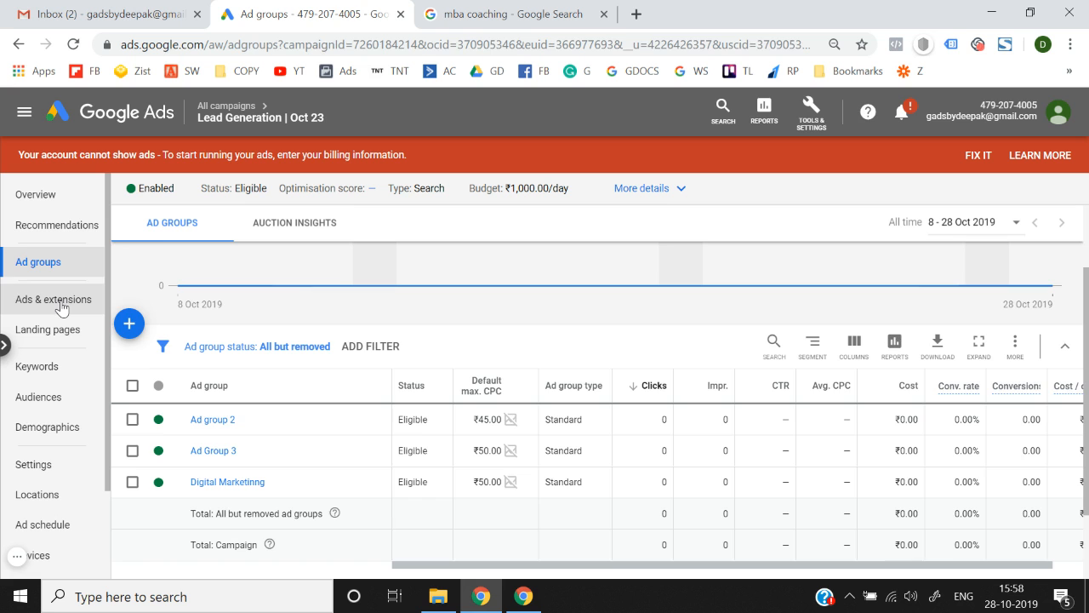
left_click(60, 308)
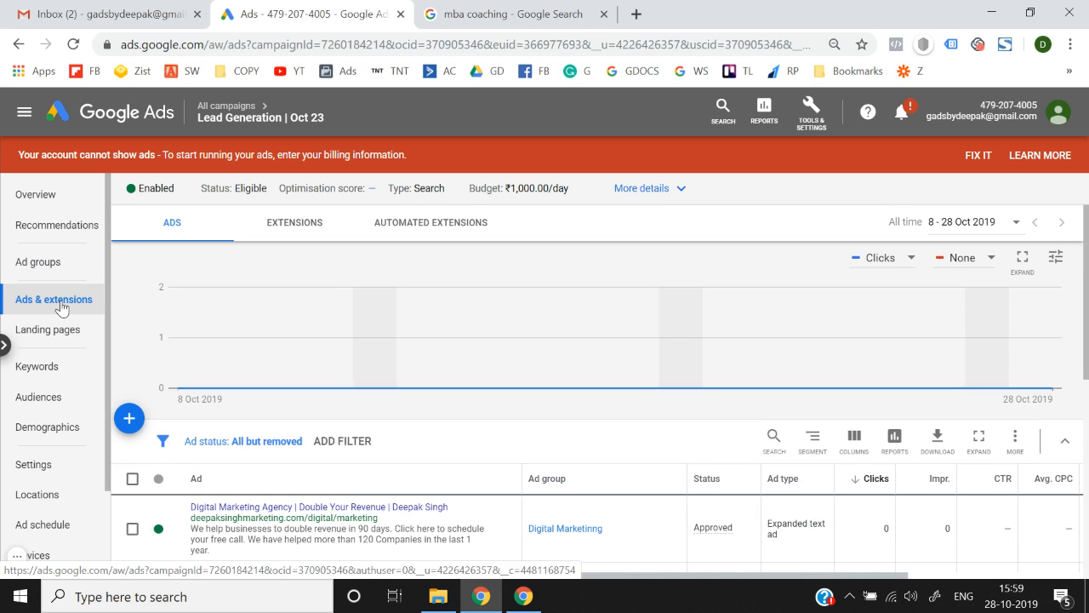
scroll(311, 310, "down", 3)
scroll(289, 298, "up", 3)
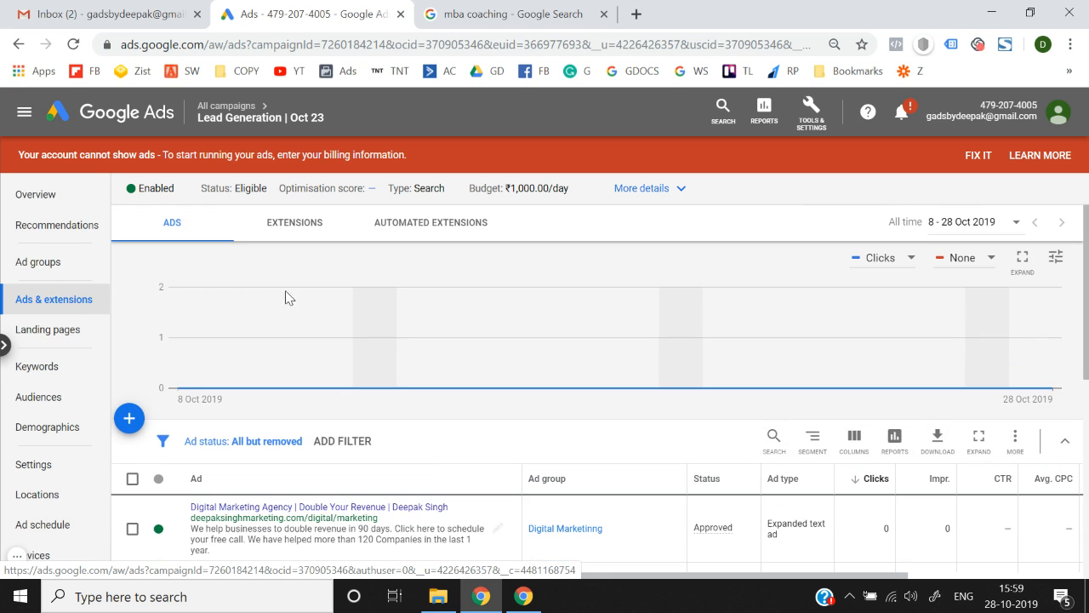
left_click(310, 228)
left_click(435, 241)
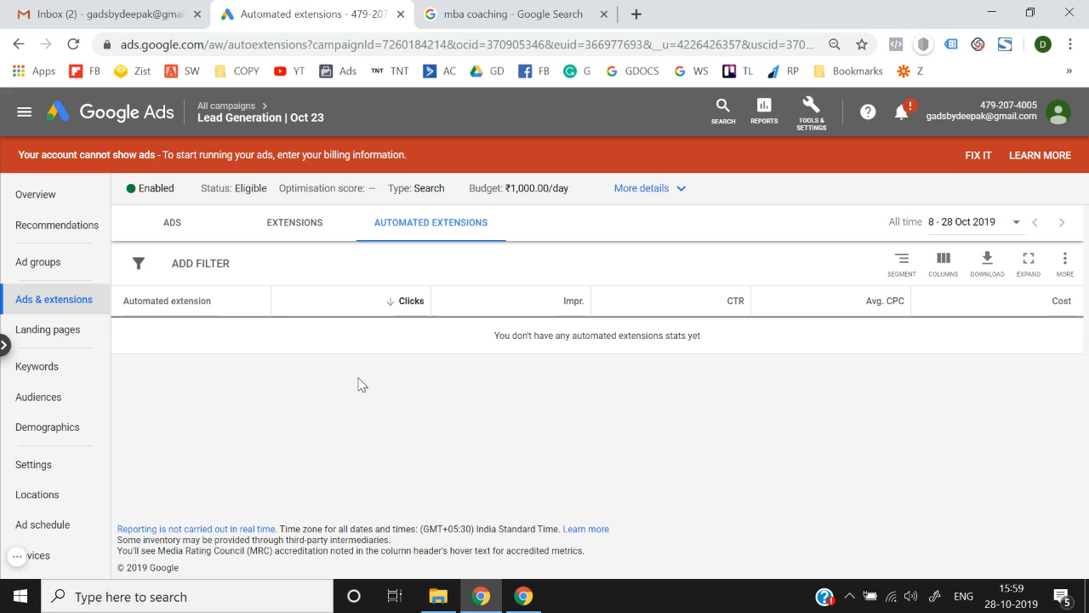
left_click(297, 227)
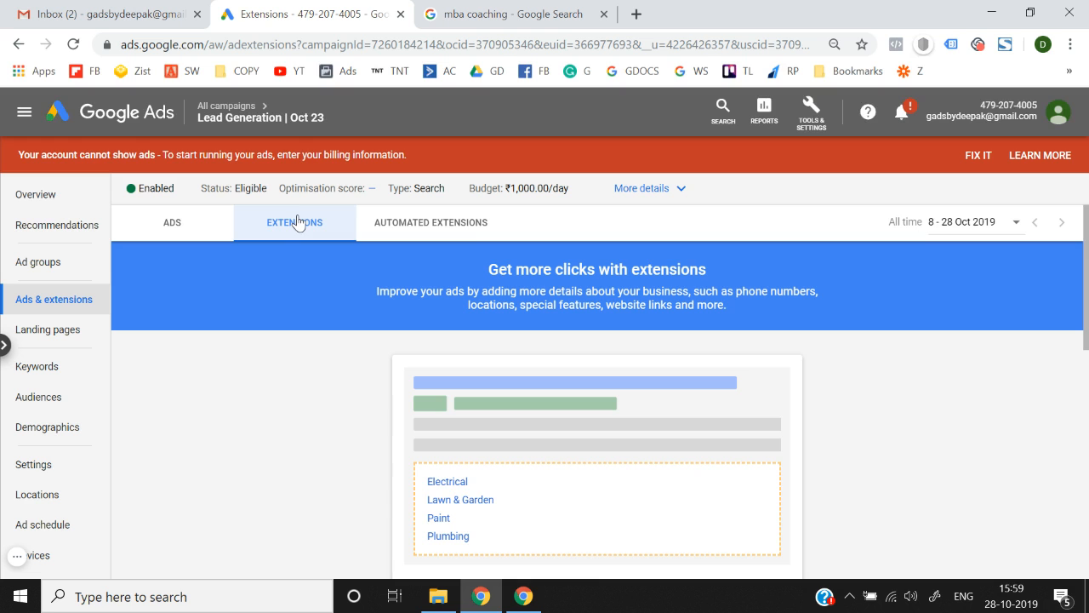
scroll(240, 415, "down", 10)
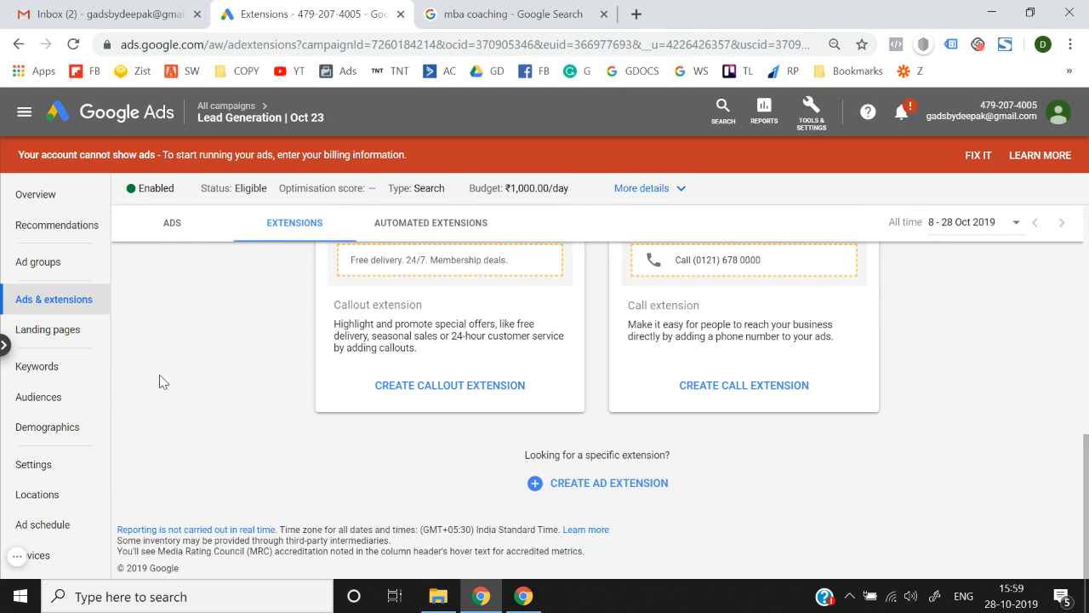
scroll(162, 382, "up", 10)
scroll(162, 381, "down", 10)
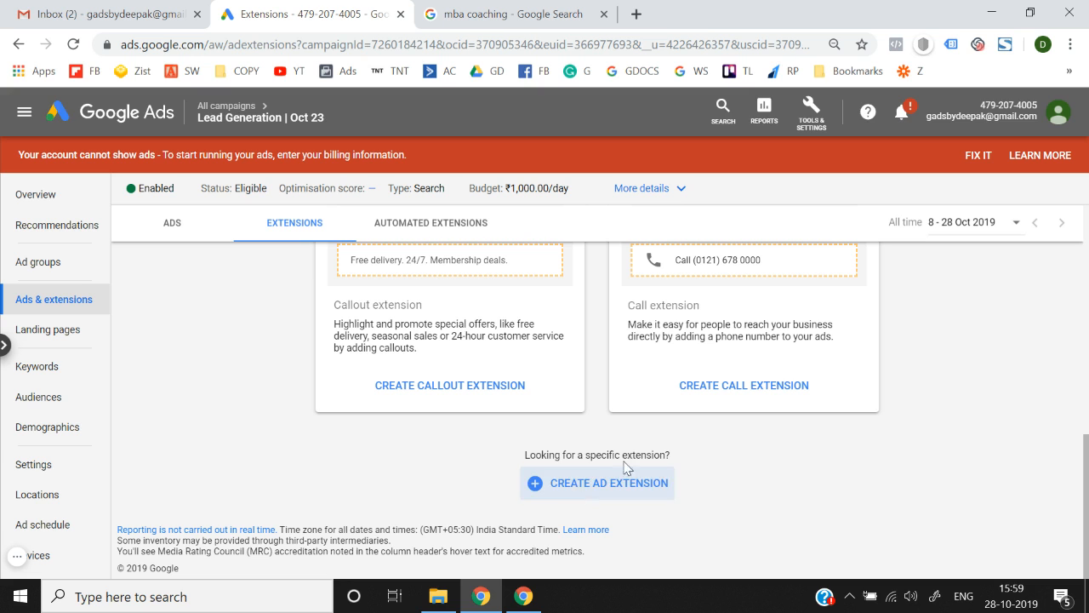
Reopen the CREATE AD EXTENSION type list, sitelink through promotion, after closing it once.
left_click(615, 478)
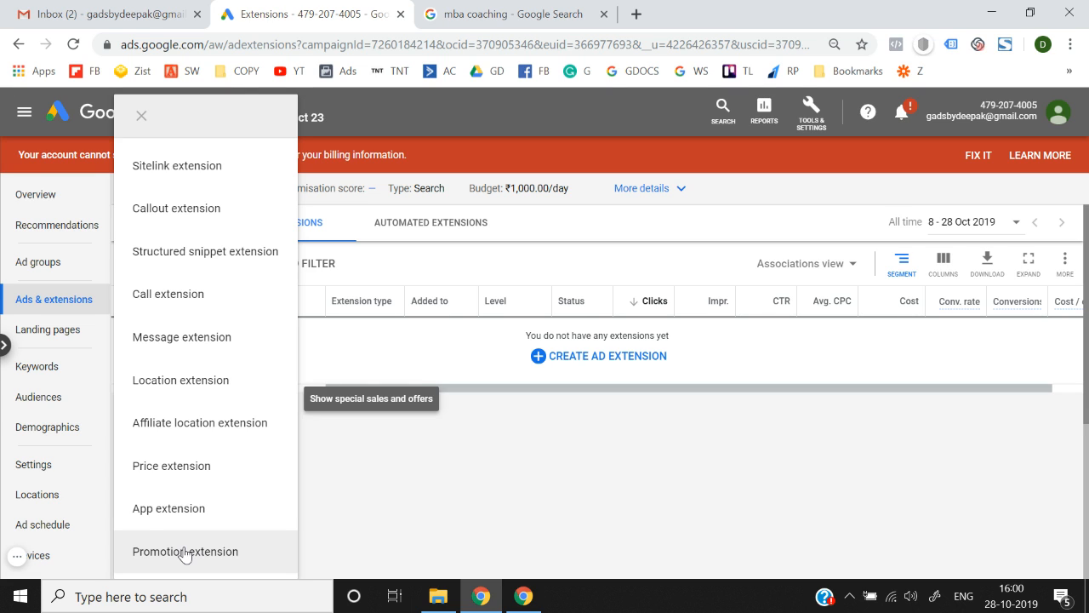
left_click(462, 554)
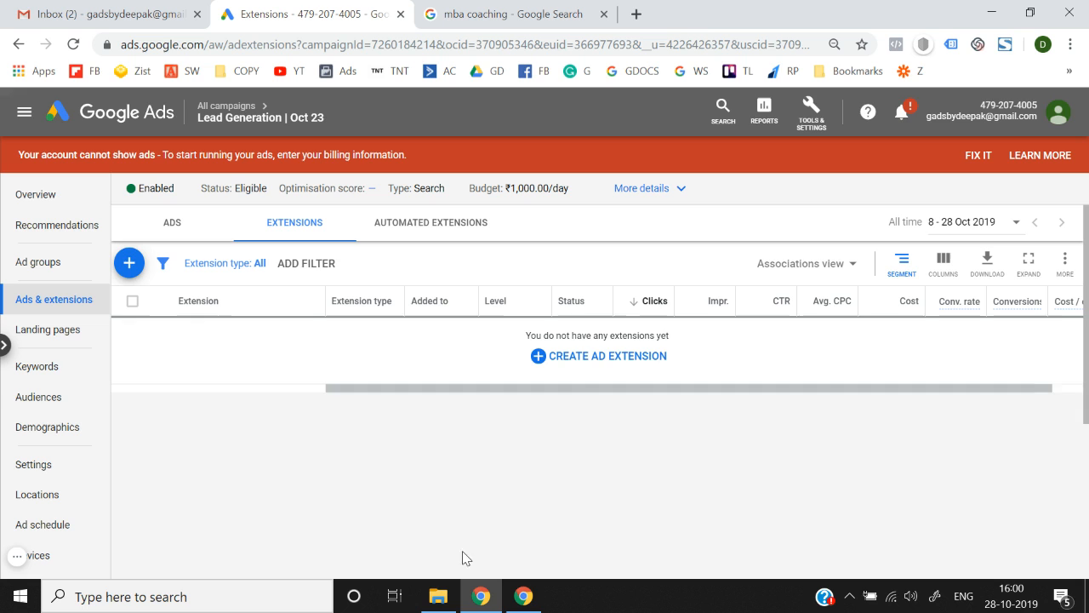
left_click(595, 365)
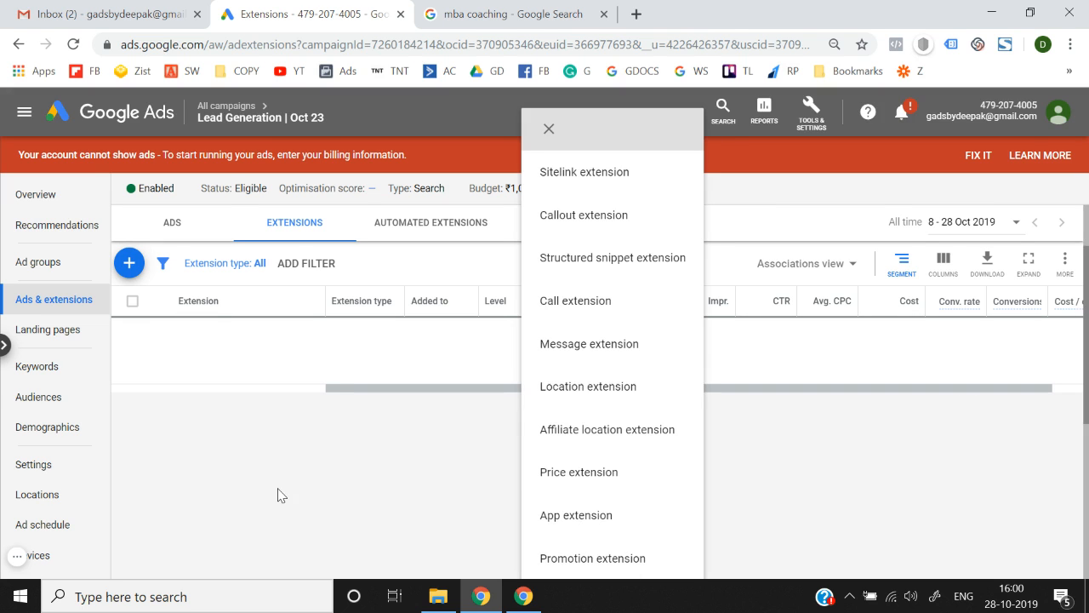
Go back to Lead Generation | Oct 23's Extensions view and open the extension type list.
left_click(136, 124)
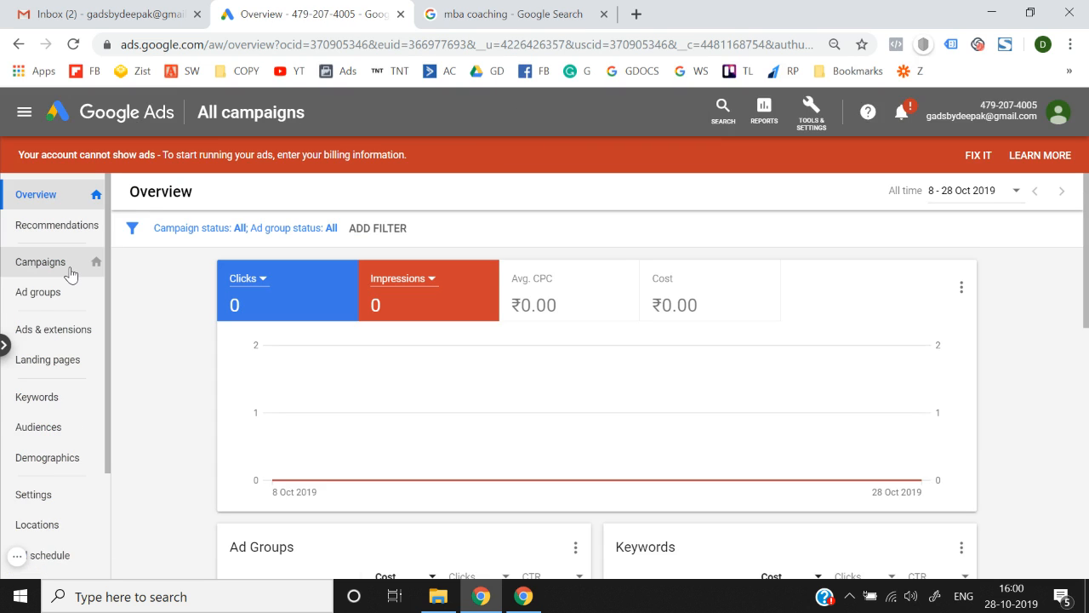
left_click(69, 272)
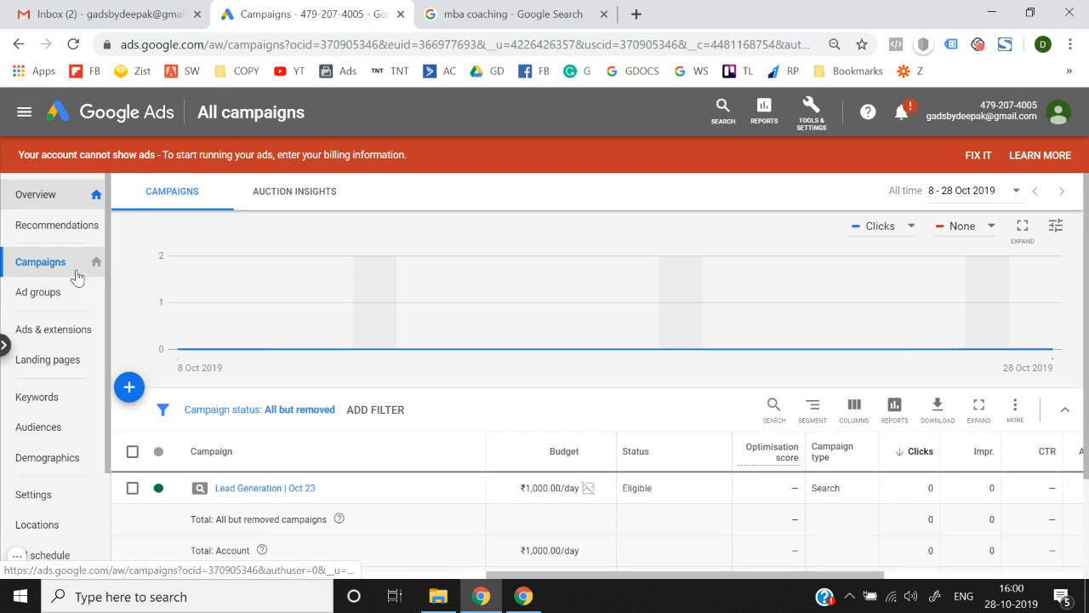
left_click(244, 488)
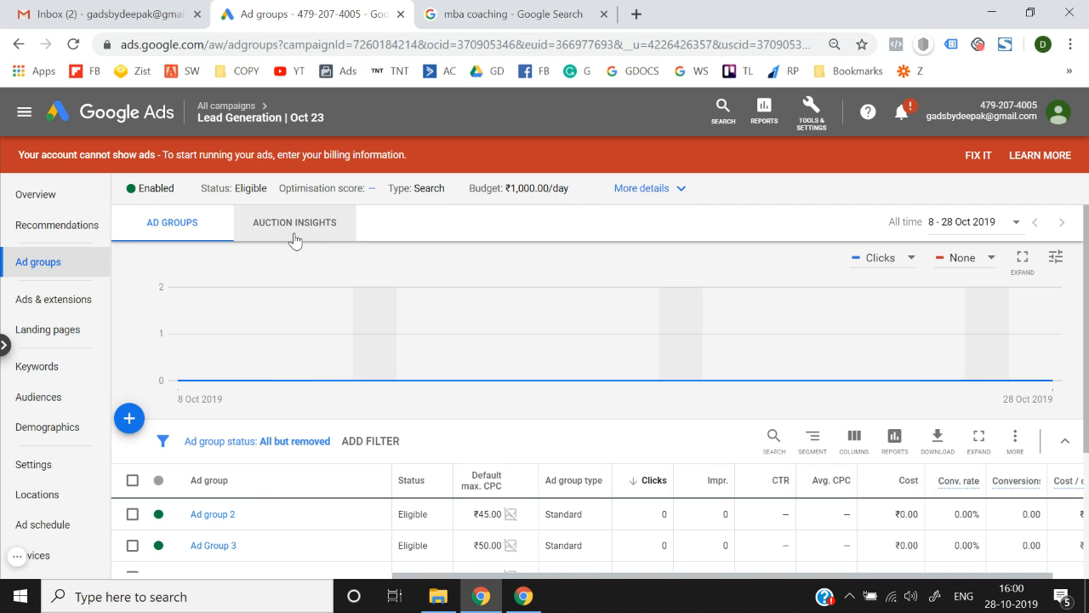
left_click(71, 311)
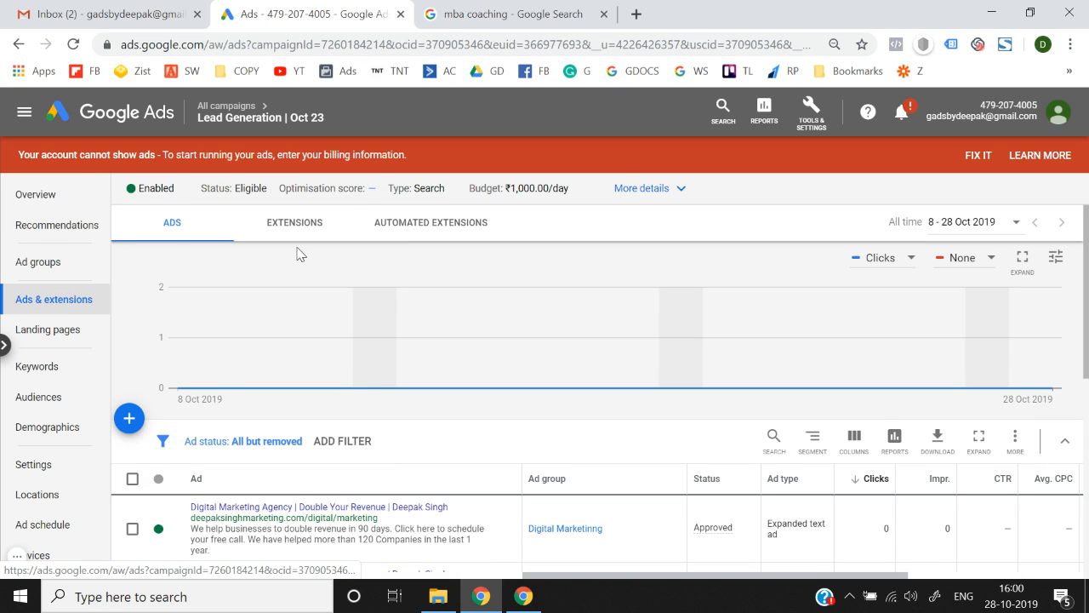
left_click(290, 225)
scroll(284, 416, "down", 5)
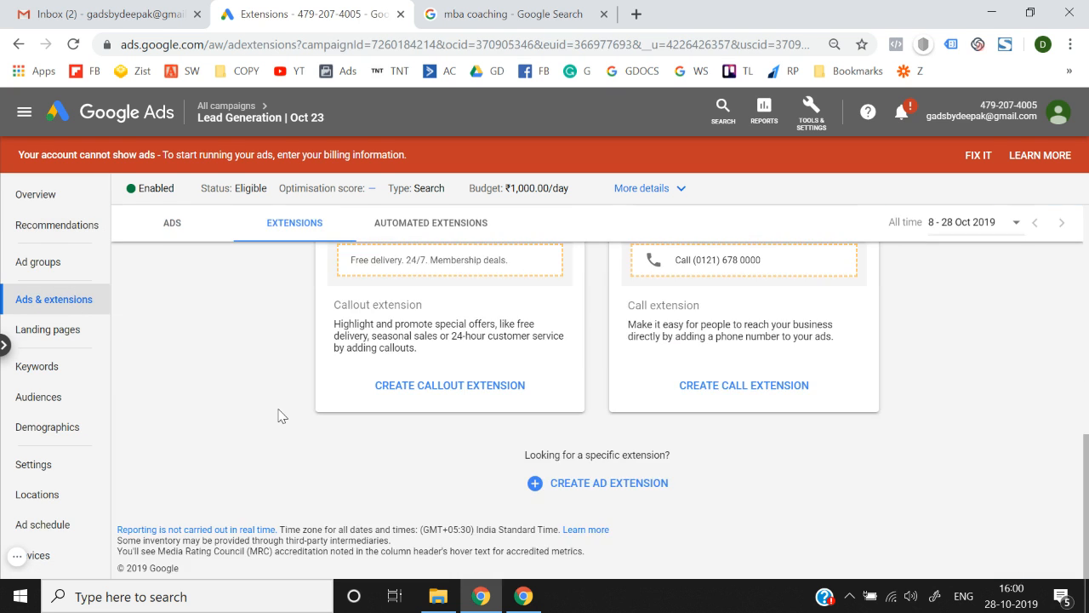
left_click(536, 494)
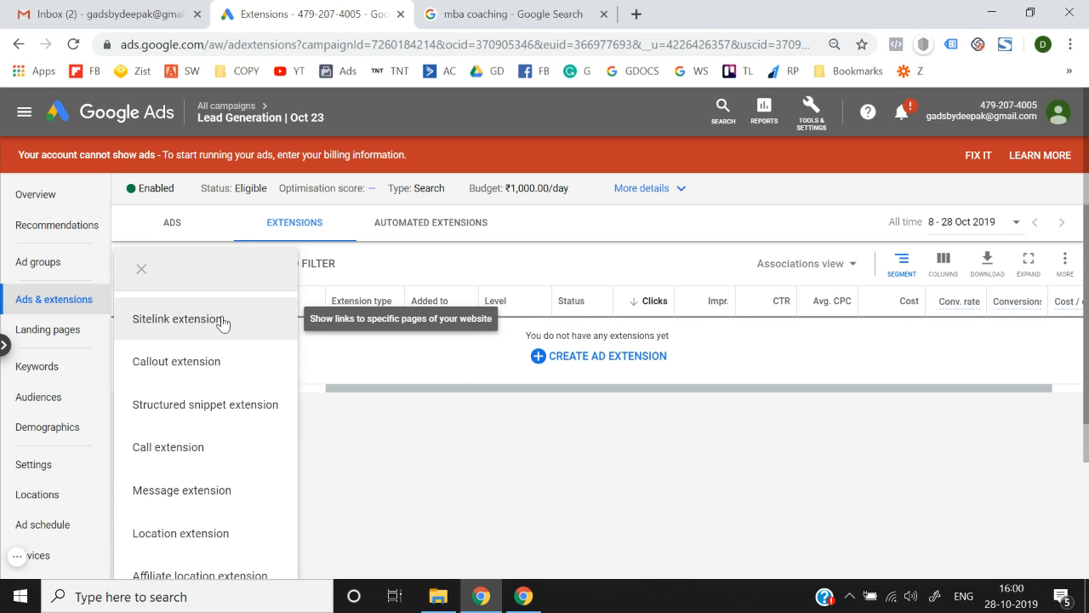
scroll(223, 324, "down", 2)
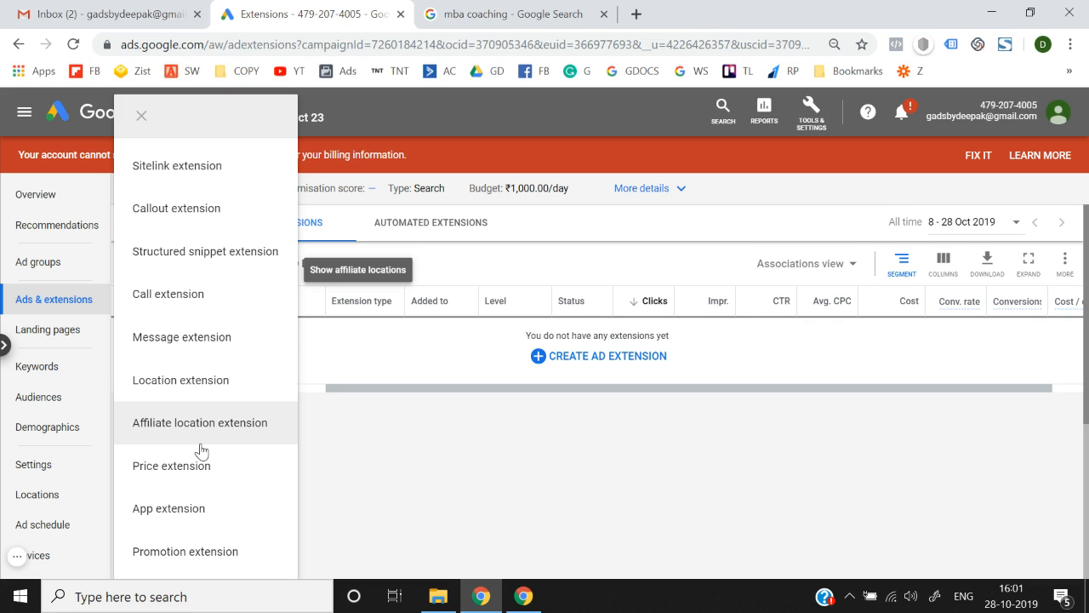
Choose Sitelink extension, look over the empty form, and return to the mba coaching results.
left_click(219, 172)
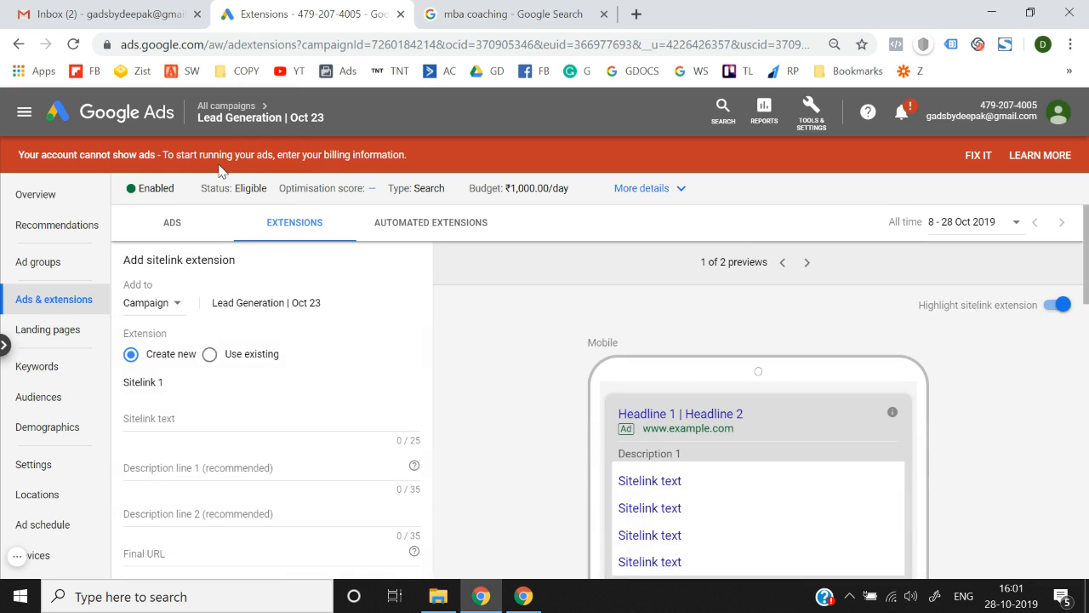
scroll(326, 383, "down", 3)
scroll(492, 339, "up", 2)
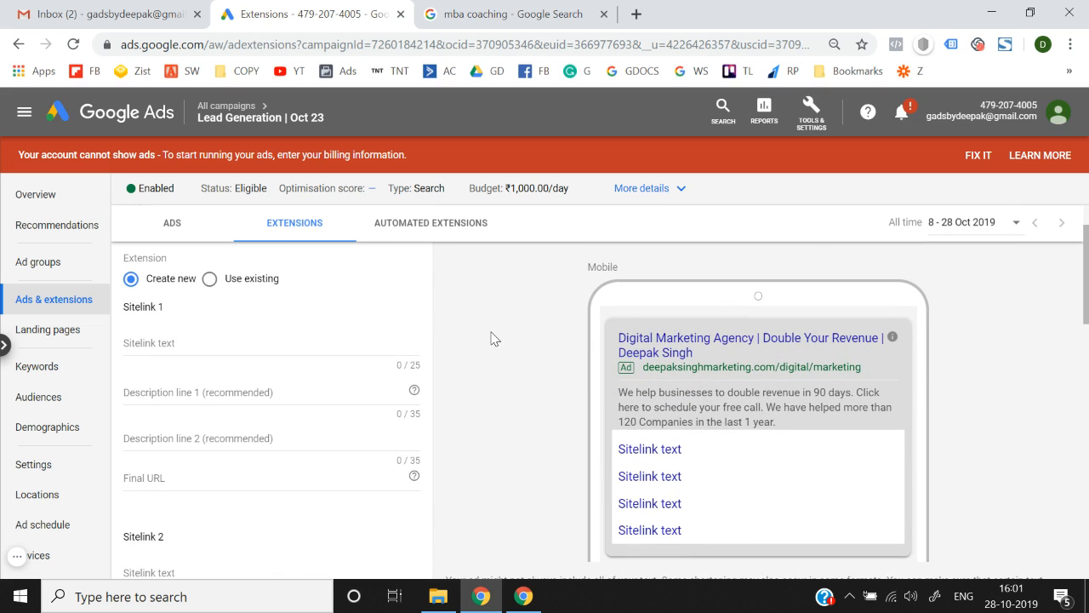
scroll(491, 339, "down", 1)
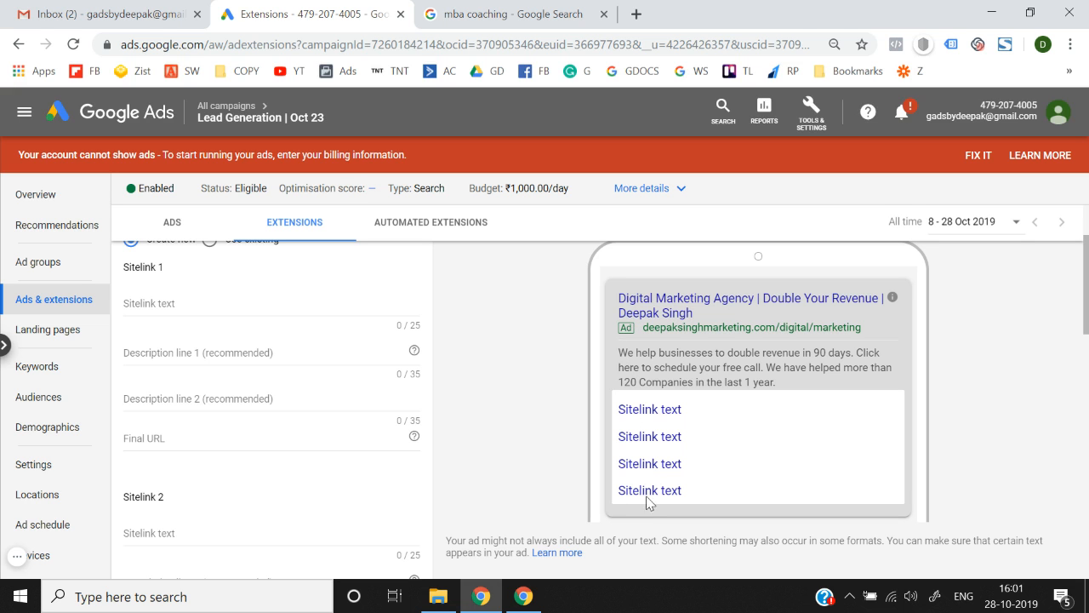
left_click(513, 13)
Open the CAT Online Night Classes sitelink in a new tab to view Career Launcher's night classes page.
scroll(363, 283, "up", 1)
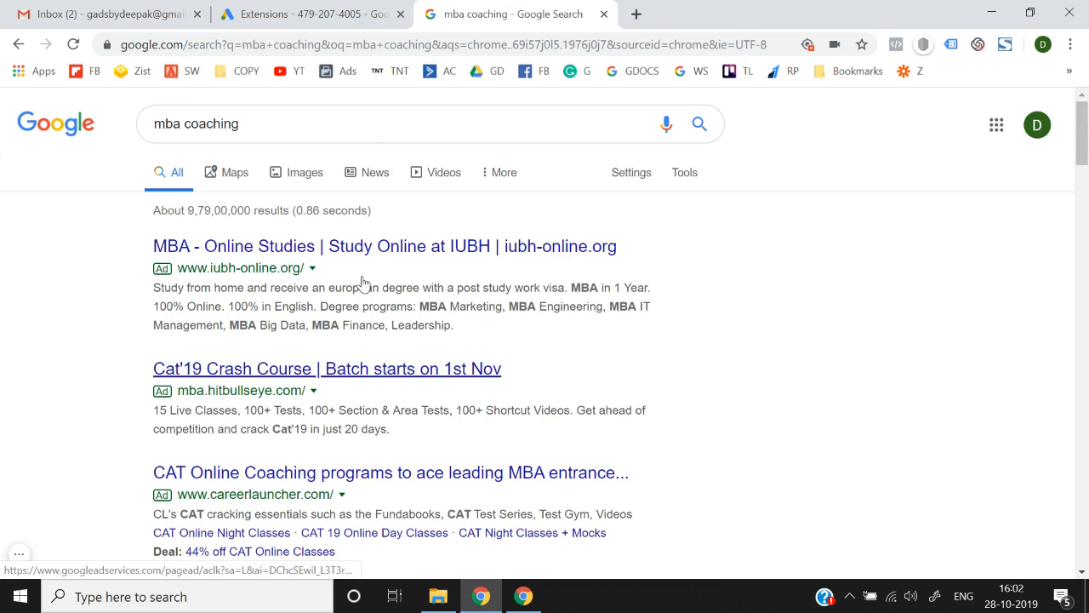
scroll(362, 283, "down", 4)
scroll(362, 284, "up", 1)
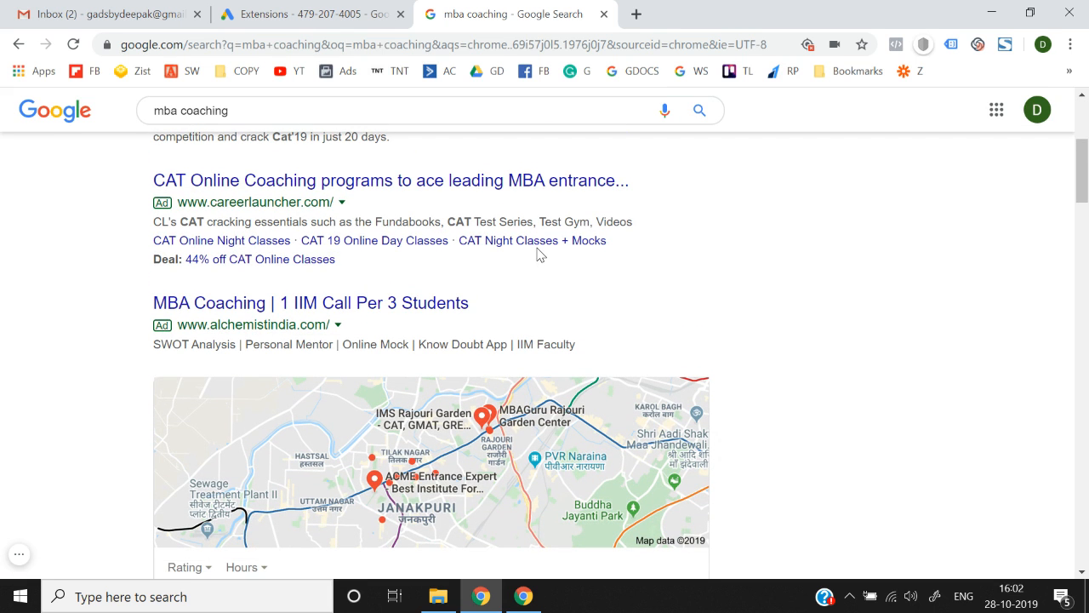
right_click(258, 240)
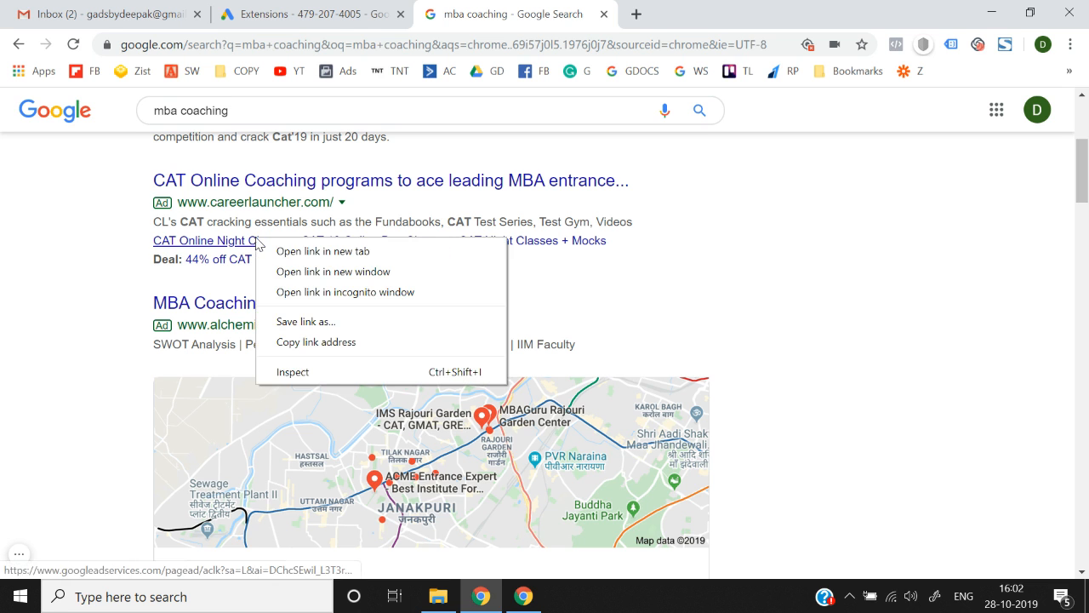
left_click(311, 250)
left_click(720, 7)
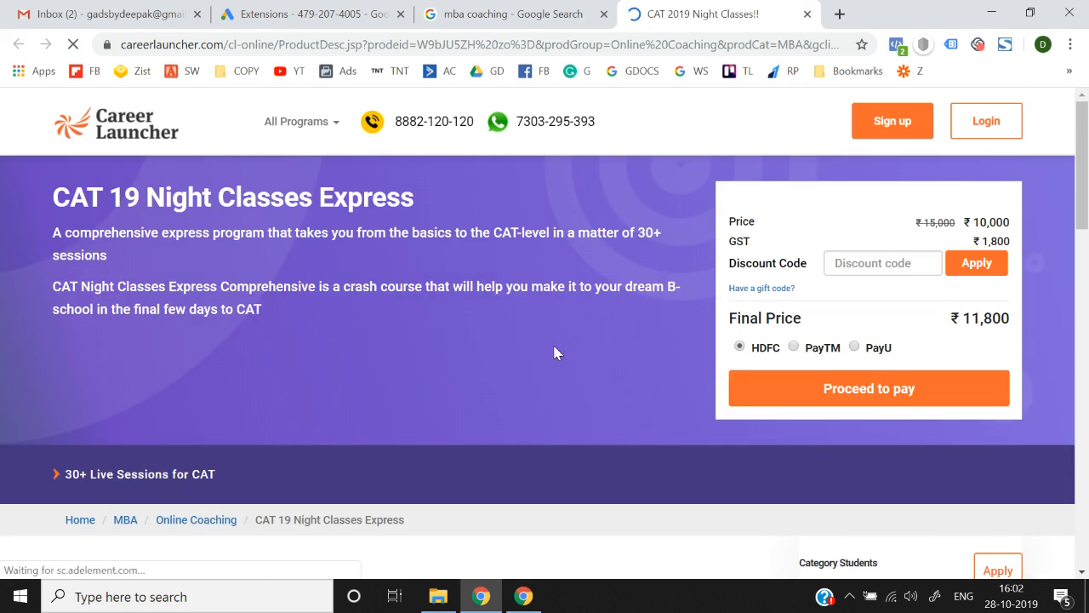
scroll(554, 353, "down", 10)
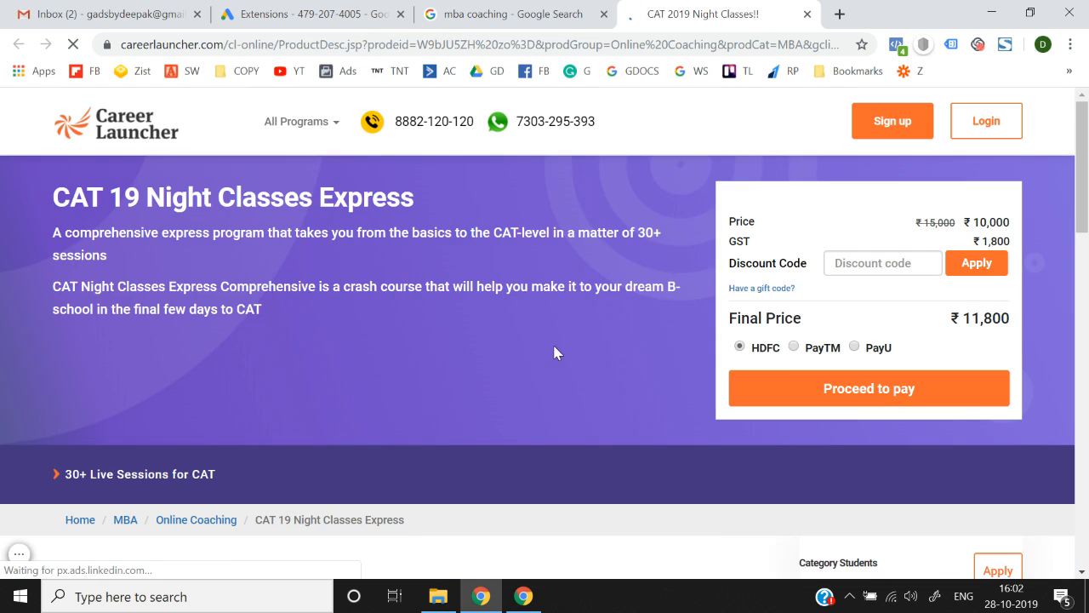
Copy 'CAT Online Night Classes' from the competitor ad into Sitelink 1's text.
left_click(312, 7)
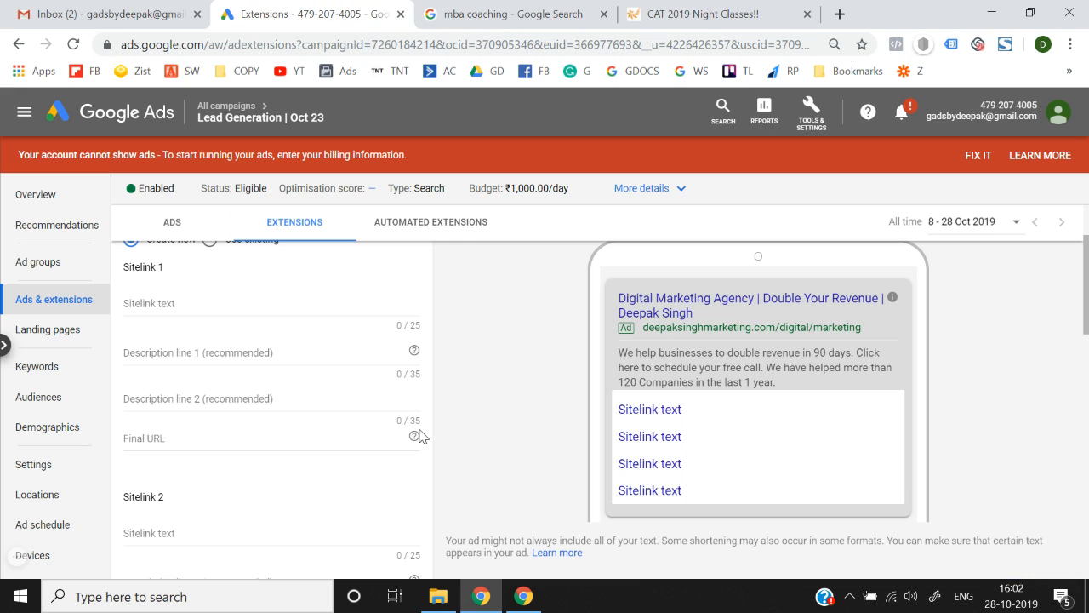
scroll(420, 436, "up", 2)
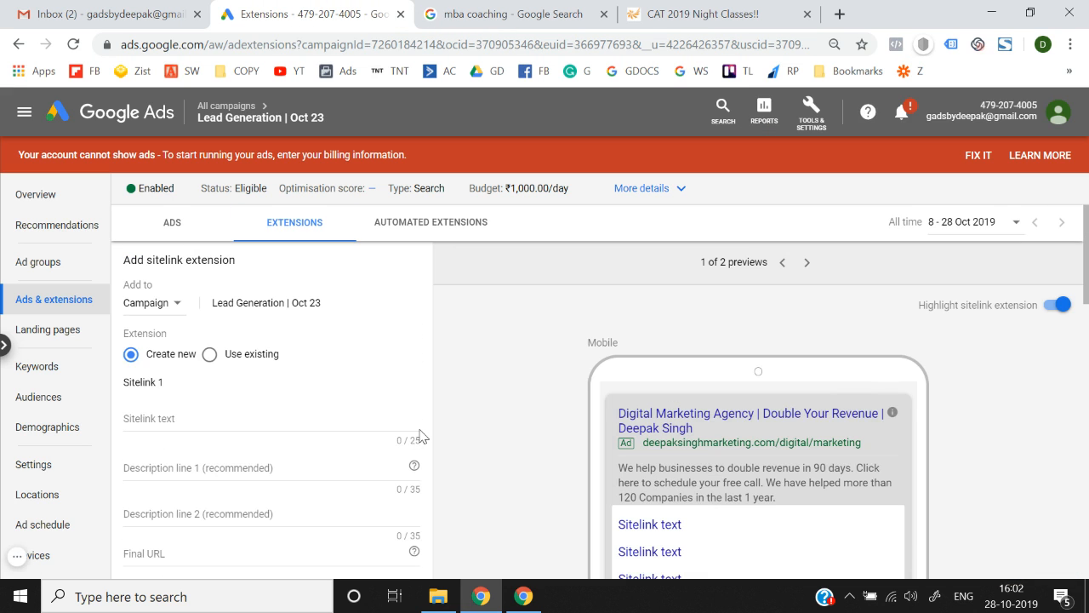
scroll(419, 437, "down", 3)
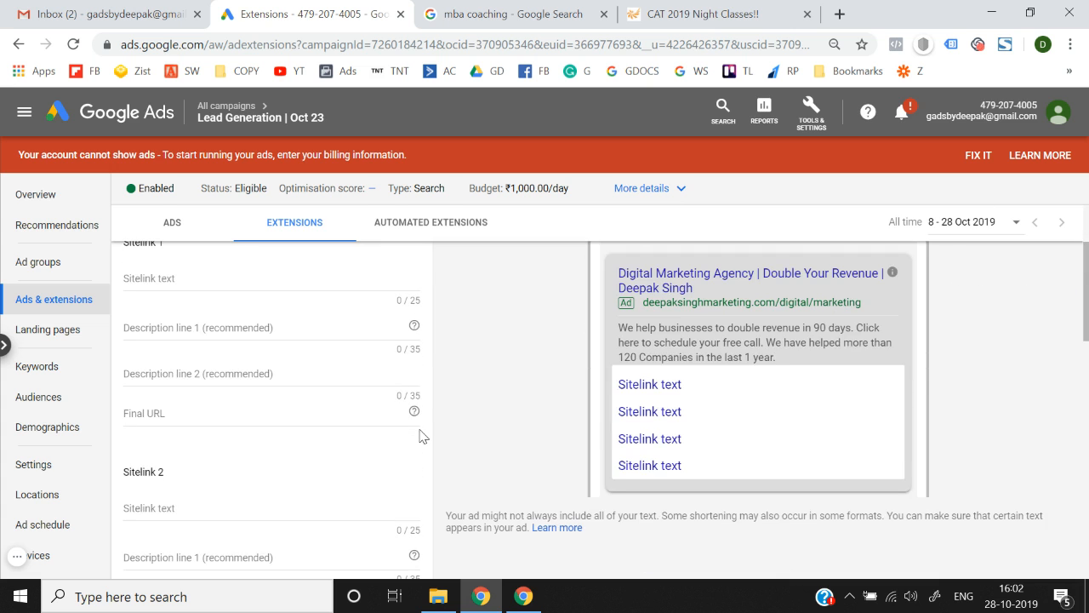
left_click(212, 277)
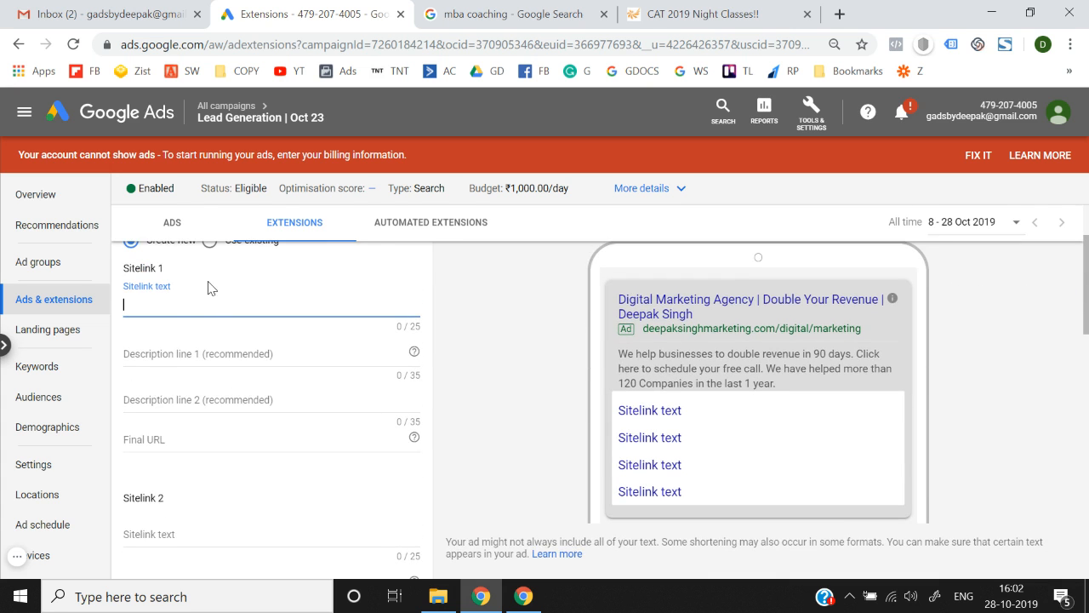
left_click(507, 7)
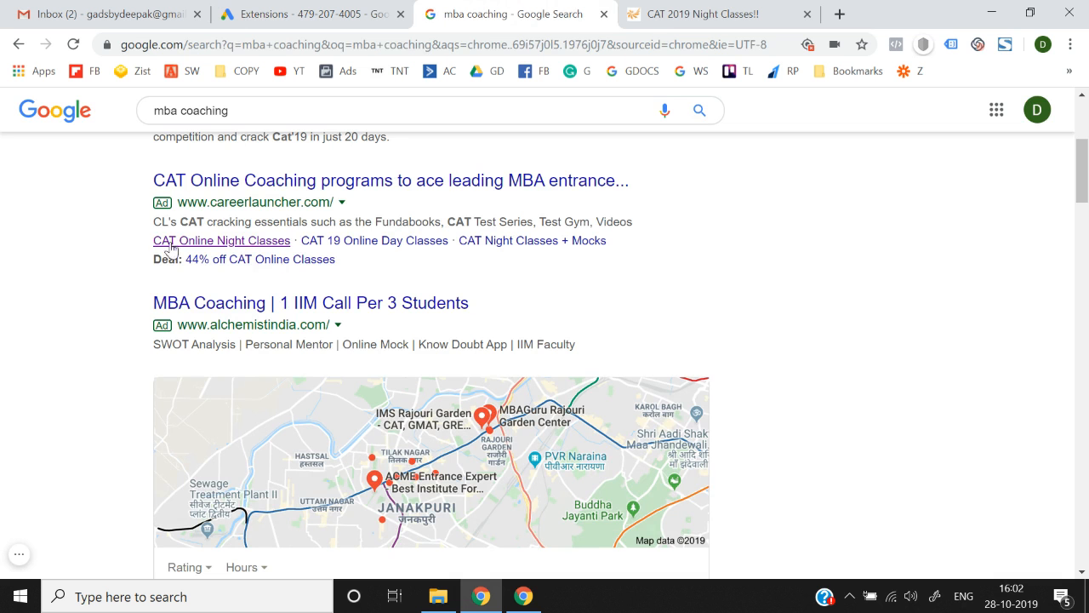
left_click_drag(151, 242, 292, 249)
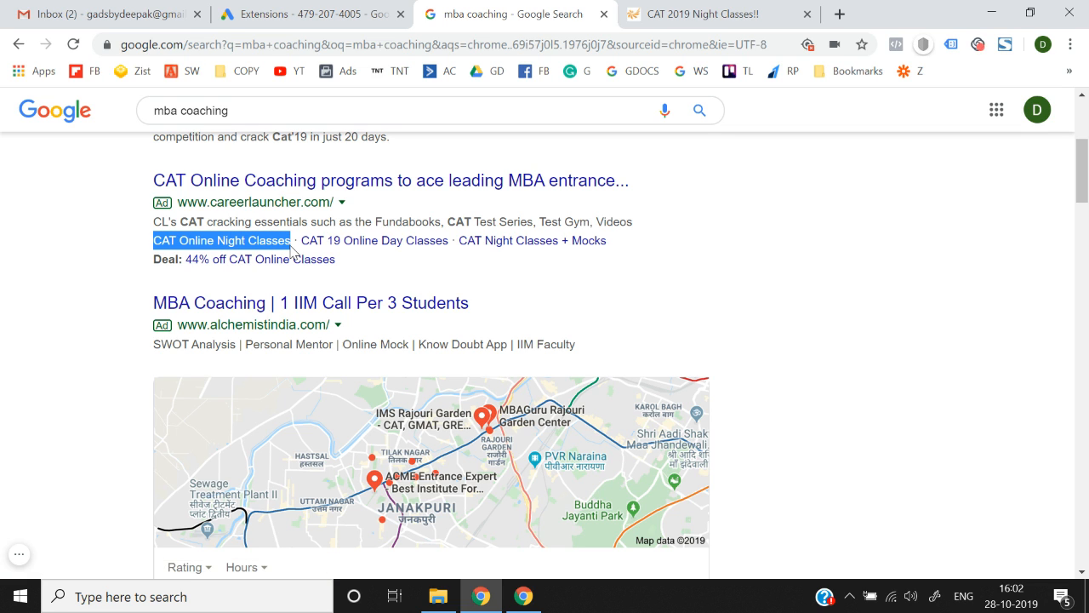
key("ctrl+c")
key("ctrl+Page_Up")
key("ctrl+v")
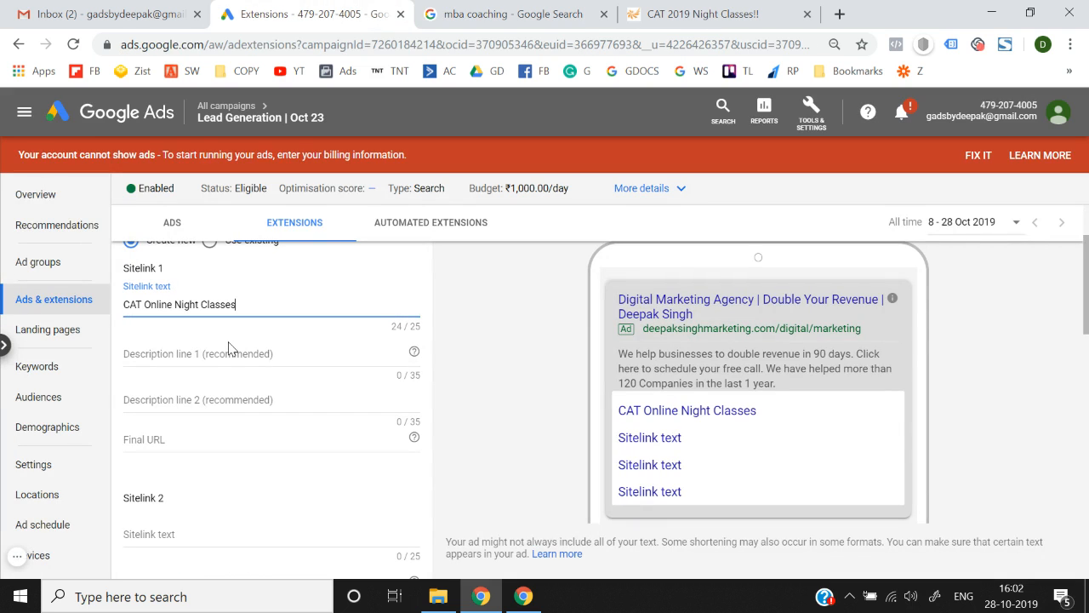
Set Sitelink 1's first description line to 'We also provide Night Classes.'.
left_click(223, 354)
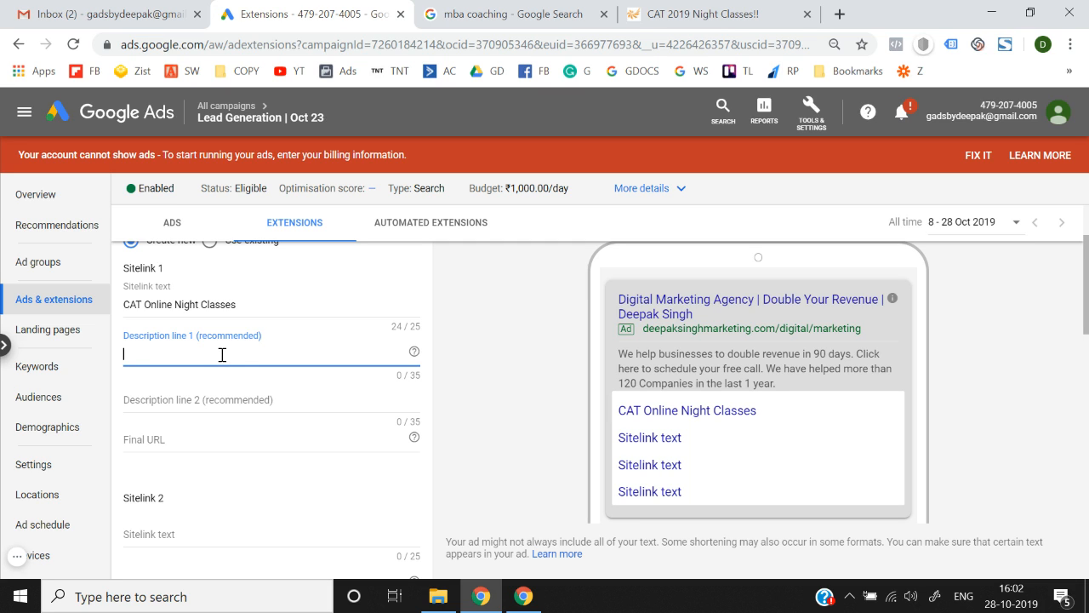
type("Buy")
key("BackSpace")
type("su")
key("BackSpace")
type("y With your Jor")
key("ctrl+a")
key("BackSpace")
type("We also provide Night Classes.")
Set Sitelink 1's second description line to 'Get Night Classes.'.
left_click(221, 397)
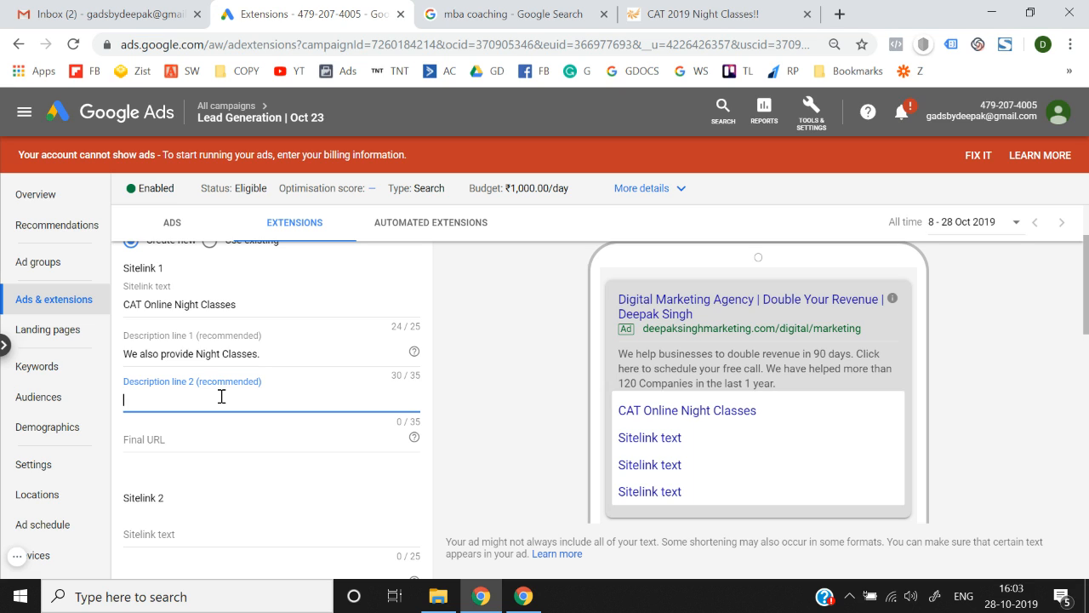
type("Lear")
key("ctrl+a")
key("BackSpace")
type("Get Night Clas")
left_click(510, 434)
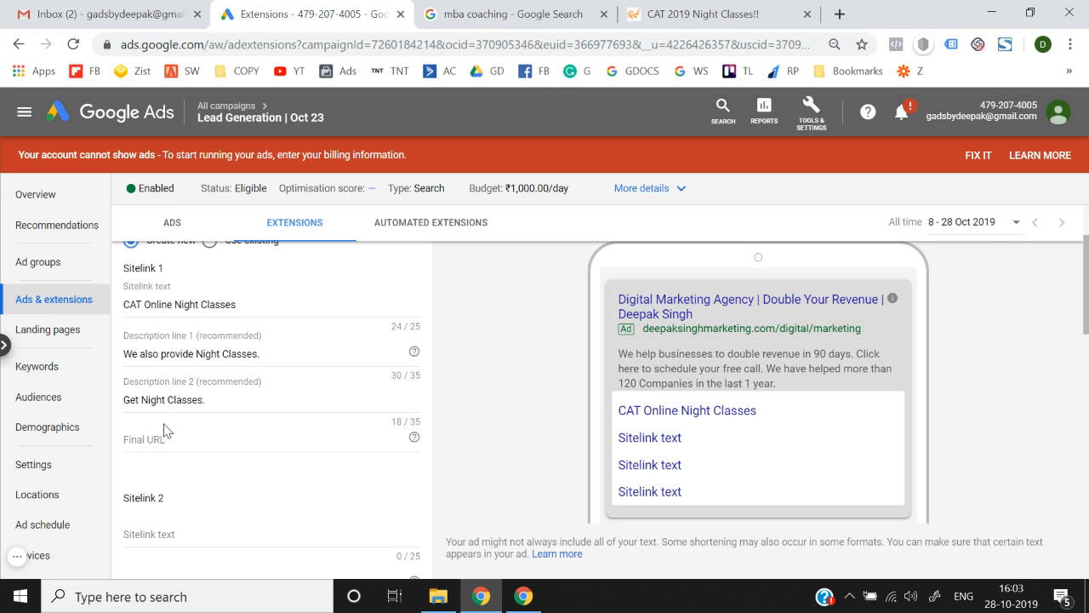
Copy the careerlauncher.com ProductDesc.jsp course page address into Sitelink 1's Final URL.
scroll(165, 431, "down", 1)
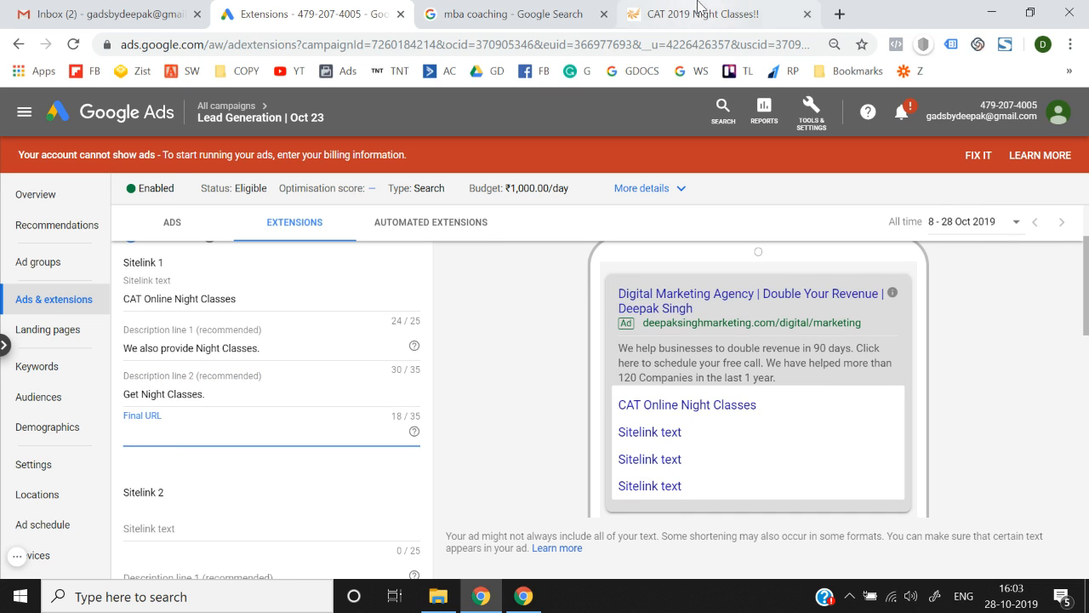
left_click(706, 14)
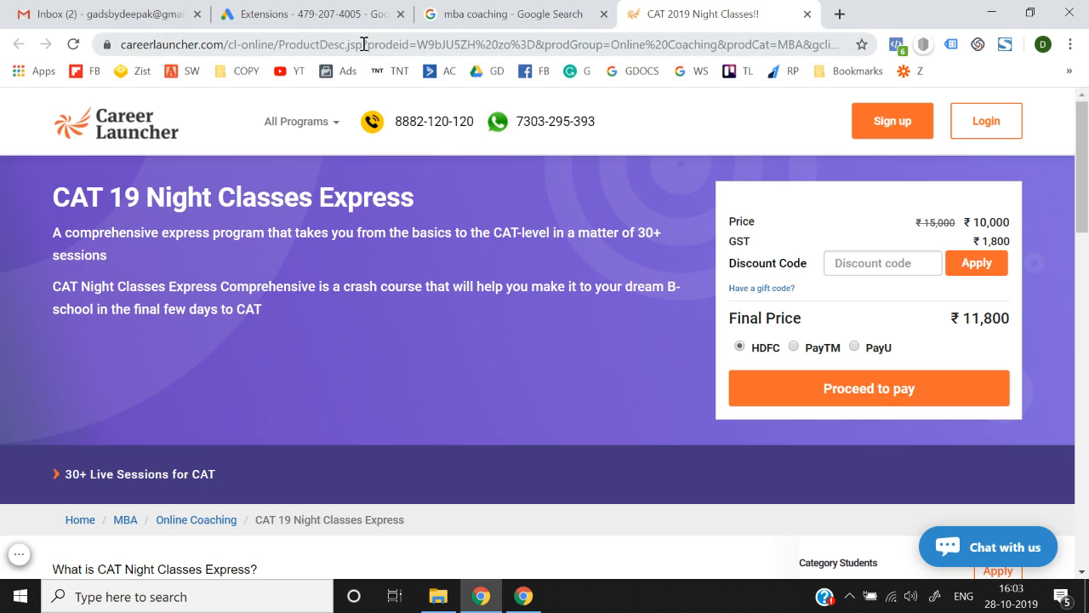
left_click_drag(363, 43, 119, 44)
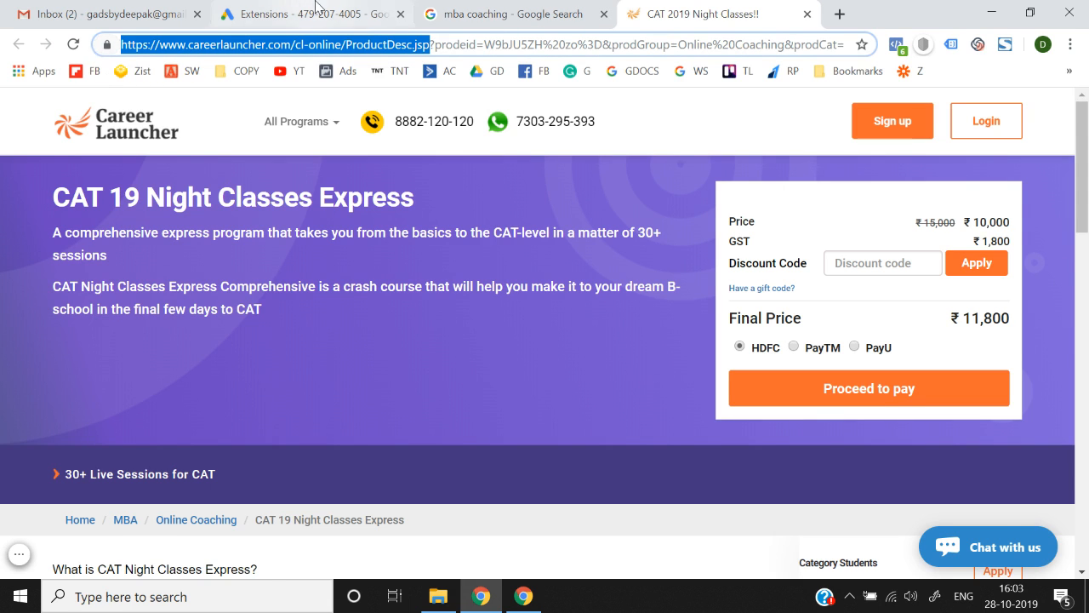
key("ctrl+c")
left_click(315, 10)
key("ctrl+v")
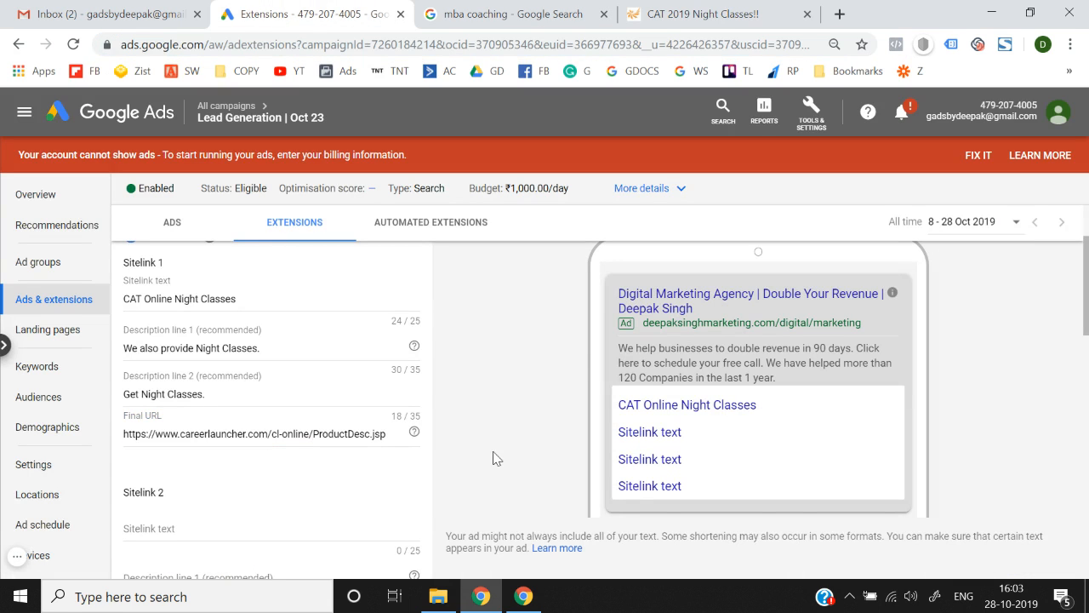
scroll(493, 457, "down", 2)
scroll(493, 458, "up", 2)
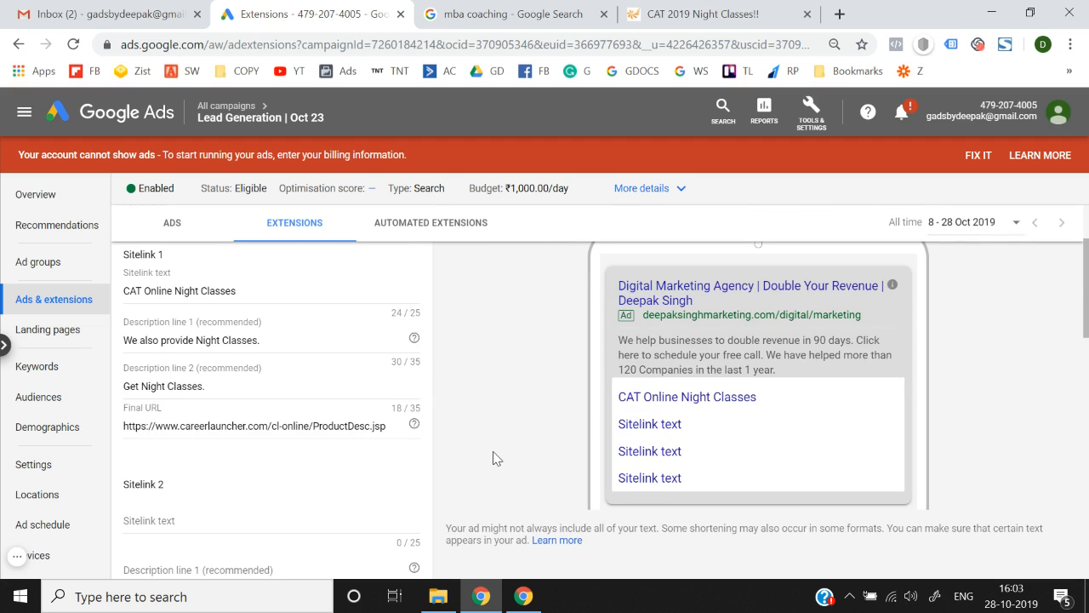
scroll(503, 437, "down", 2)
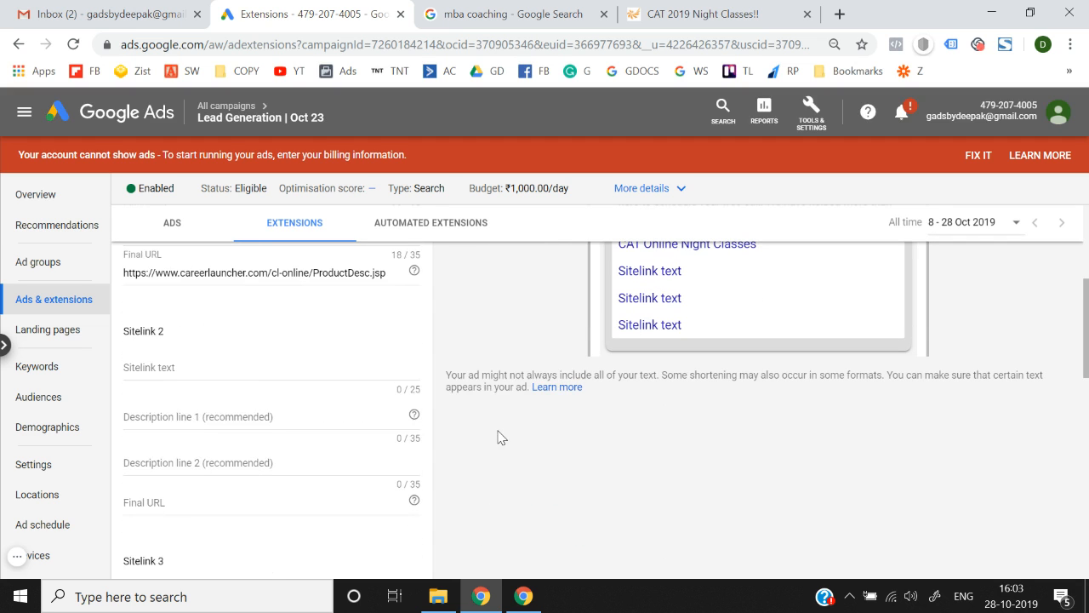
left_click(237, 365)
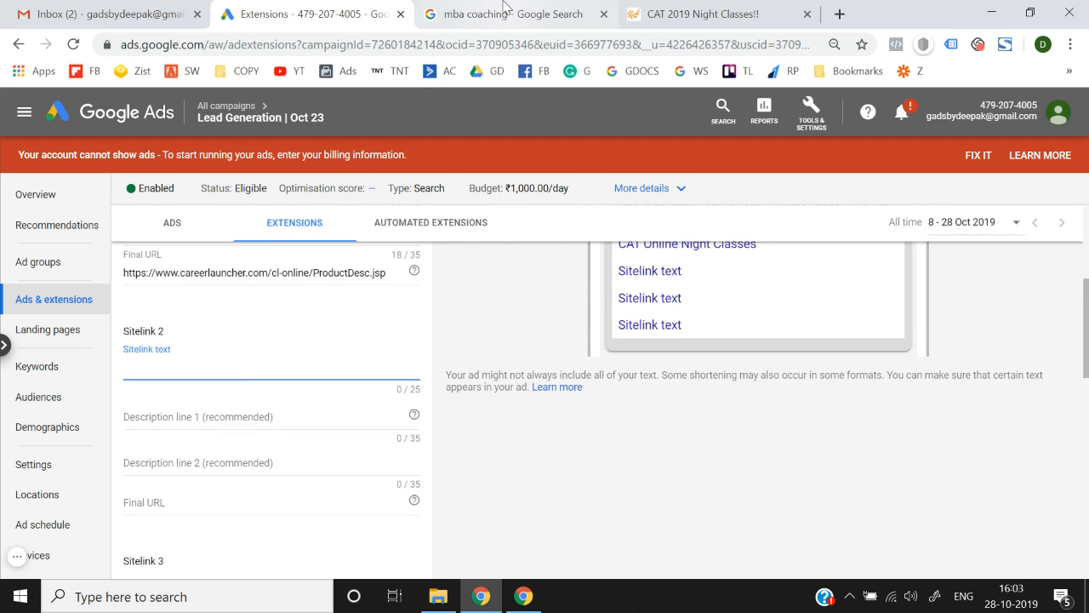
Copy 'CAT 19 Online Day Classes' from the search ad into Sitelink 2's text.
left_click(507, 12)
left_click_drag(449, 243, 301, 246)
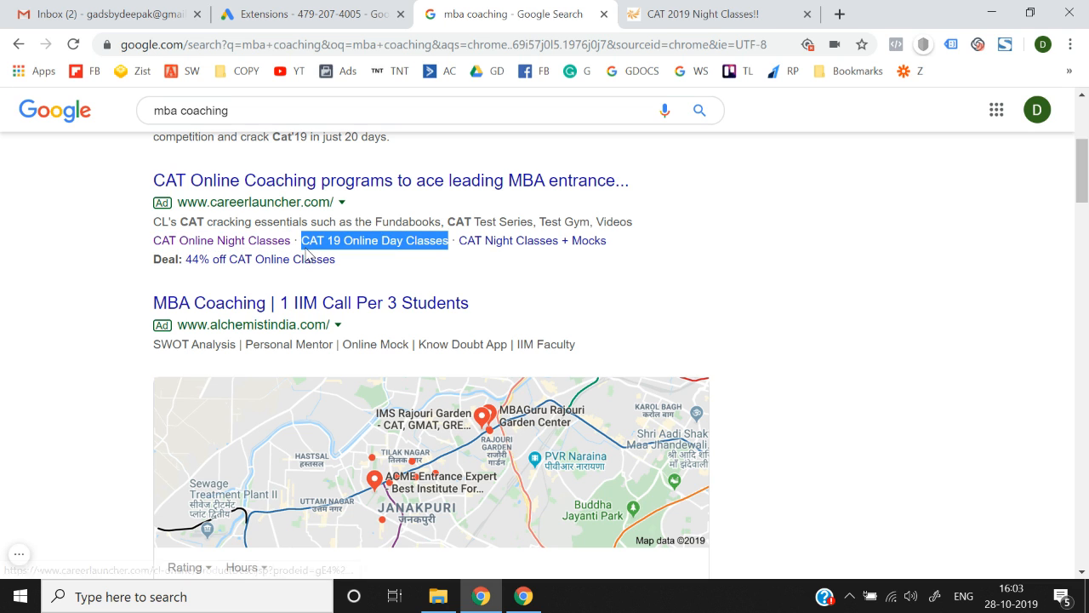
left_click(309, 14)
key("ctrl+v")
Set Sitelink 2's first description to 'Night Classes' by reusing Sitelink 1's text.
left_click(258, 418)
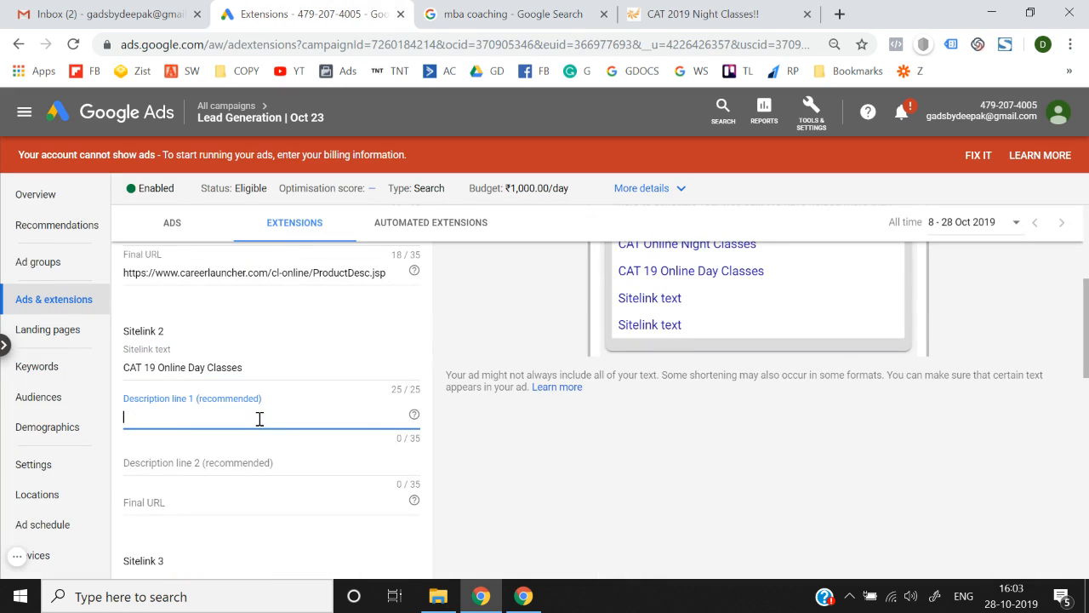
scroll(309, 316, "up", 2)
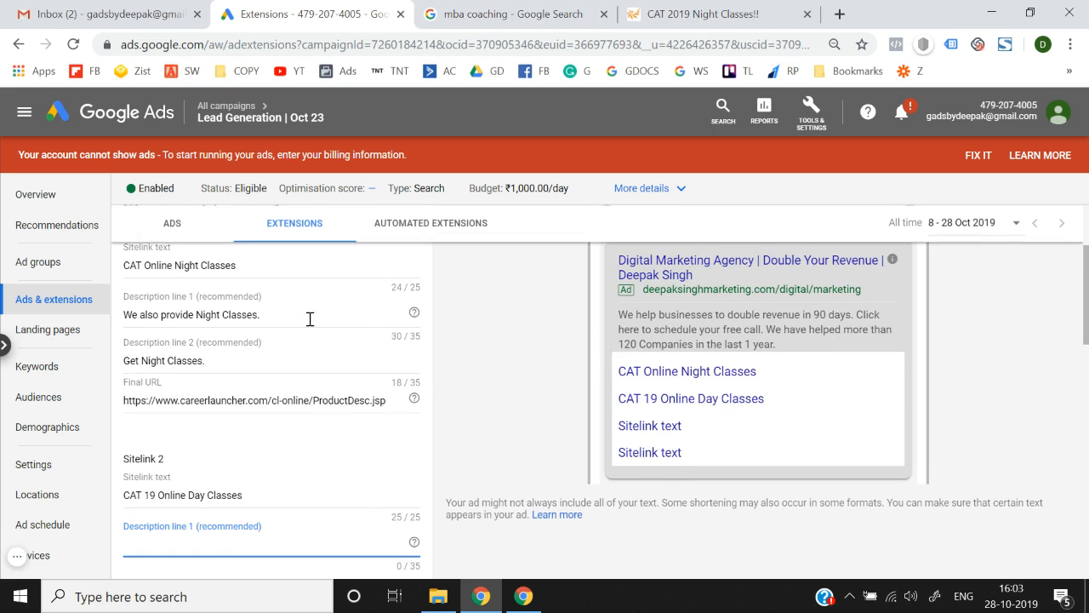
triple_click(272, 268)
scroll(229, 383, "down", 2)
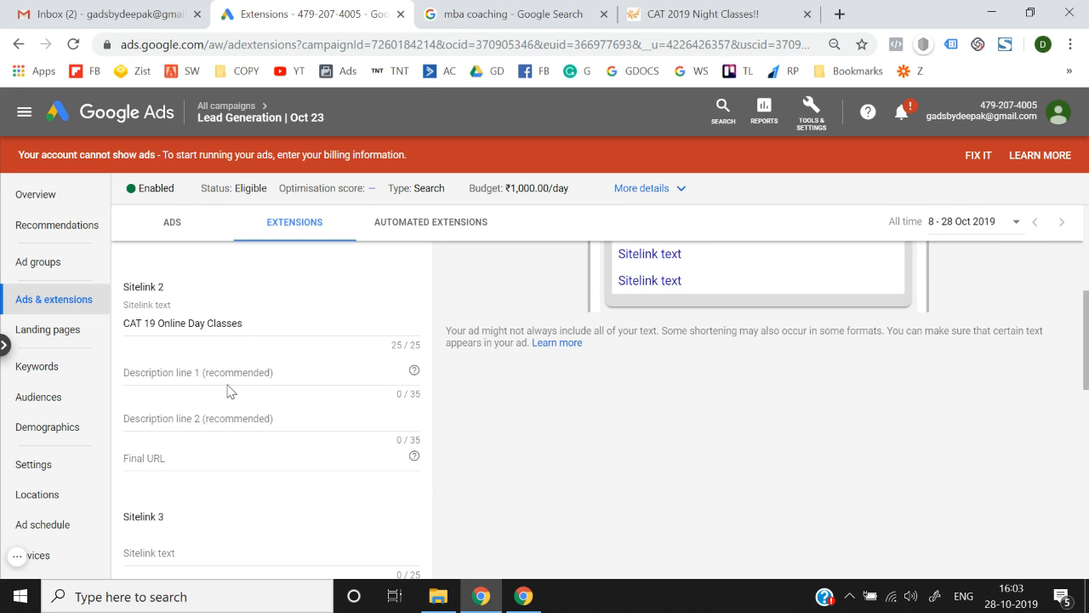
left_click(228, 374)
key("ctrl+v")
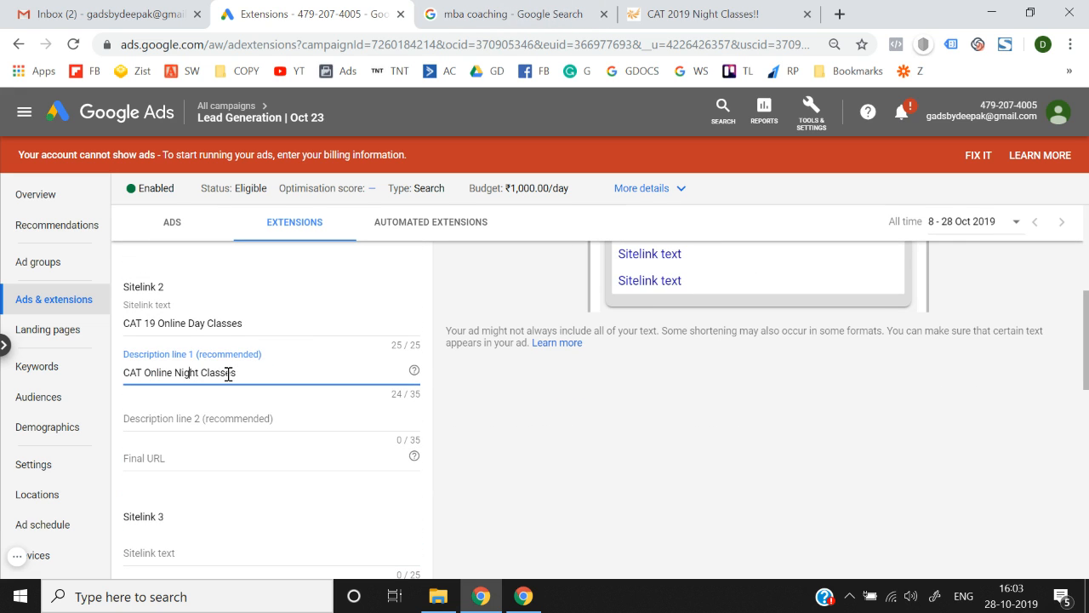
key("shift+Right")
key("shift+Right")
key("shift+Right")
key("shift+Right")
key("shift+Right")
key("shift+Right")
key("shift+Right")
key("shift+Right")
key("shift+Right")
key("BackSpace")
Set Sitelink 2's second description to 'We Provide Get Night Classes.'.
scroll(228, 372, "up", 2)
left_click(237, 366)
key("ctrl+a")
scroll(235, 372, "down", 4)
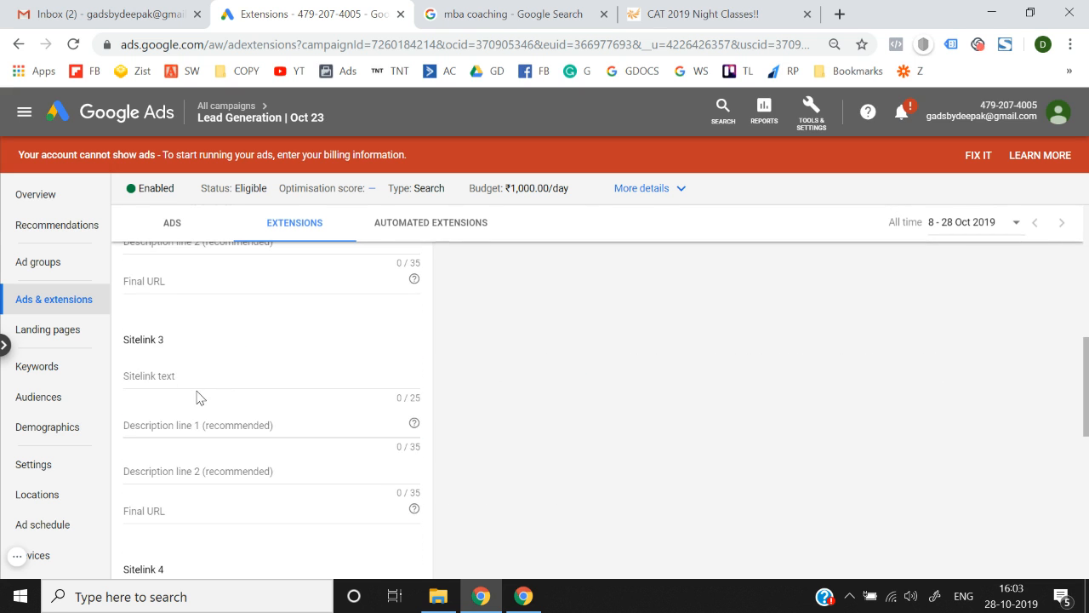
scroll(196, 392, "up", 3)
left_click(189, 505)
key("ctrl+v")
key("Home")
type("We ")
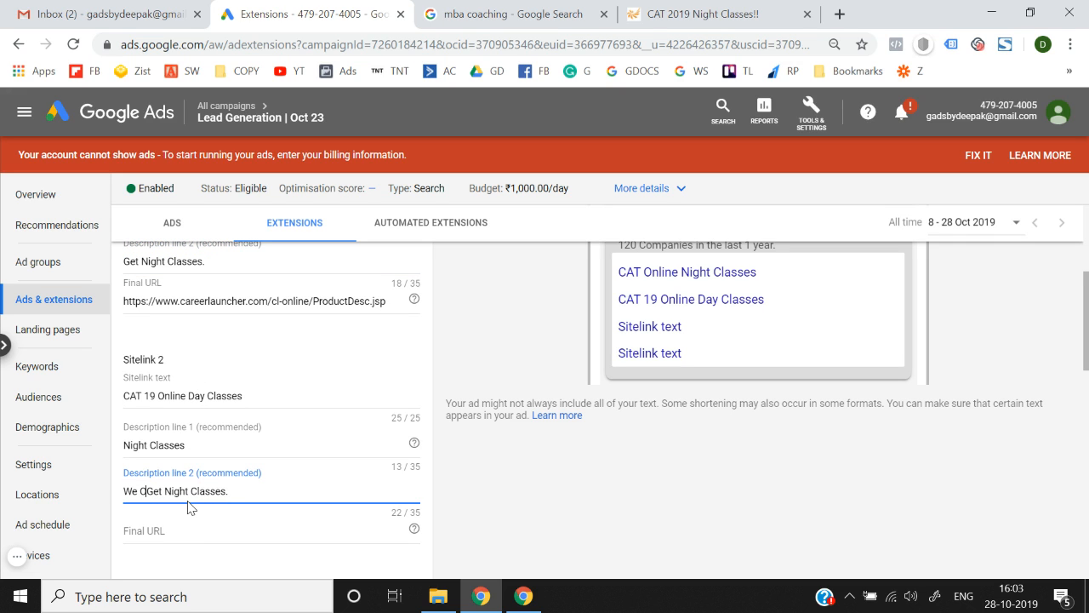
type("Provide")
Open the CAT 19 Online Day Classes sitelink's Career Launcher page in a new tab.
scroll(189, 508, "up", 2)
scroll(283, 451, "down", 2)
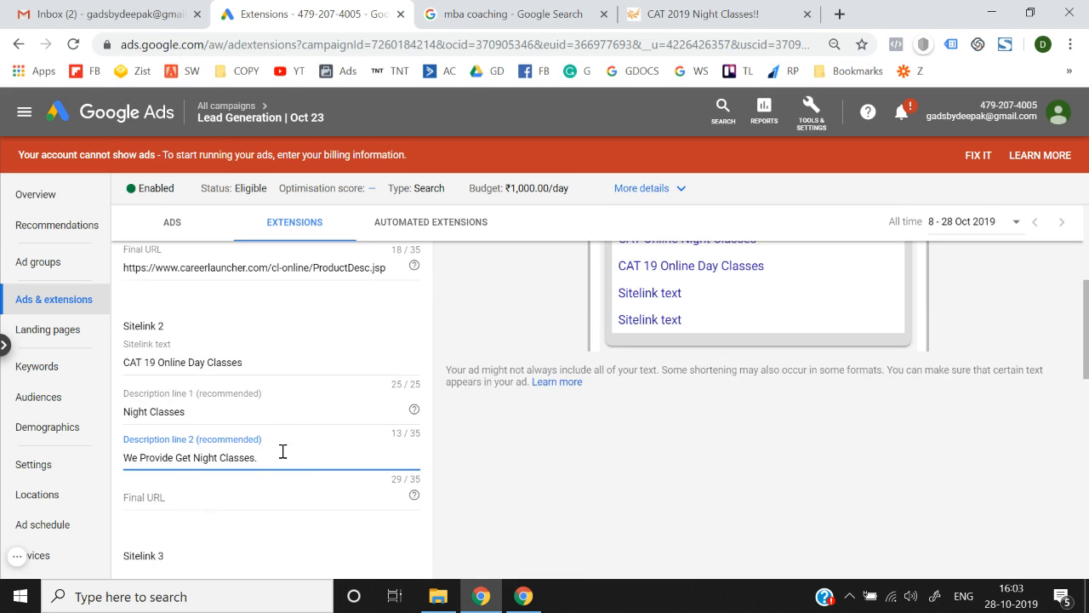
scroll(315, 470, "down", 2)
left_click(248, 380)
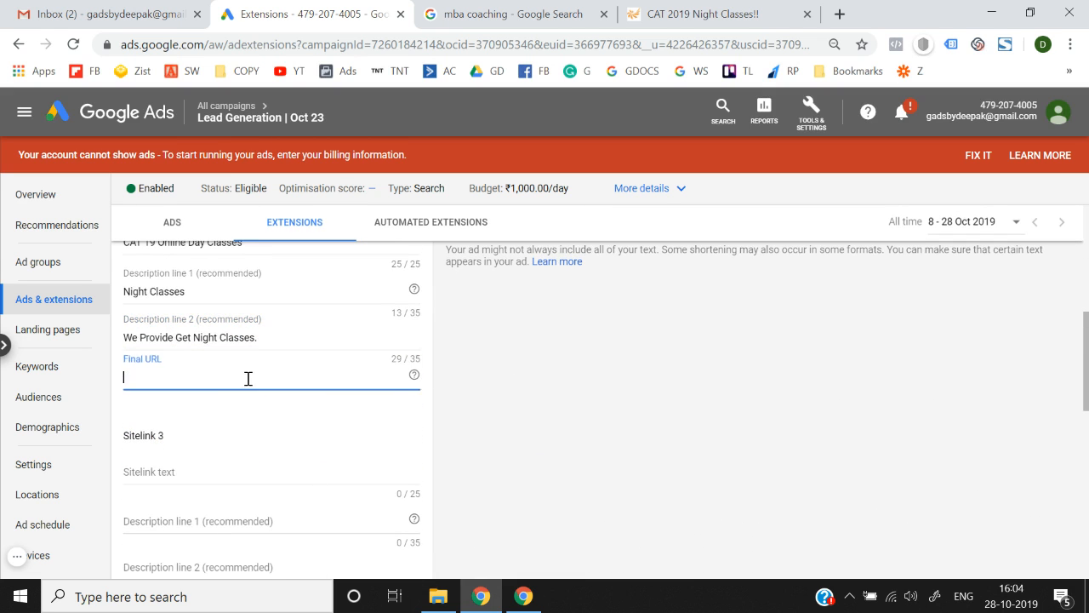
left_click(521, 10)
right_click(367, 246)
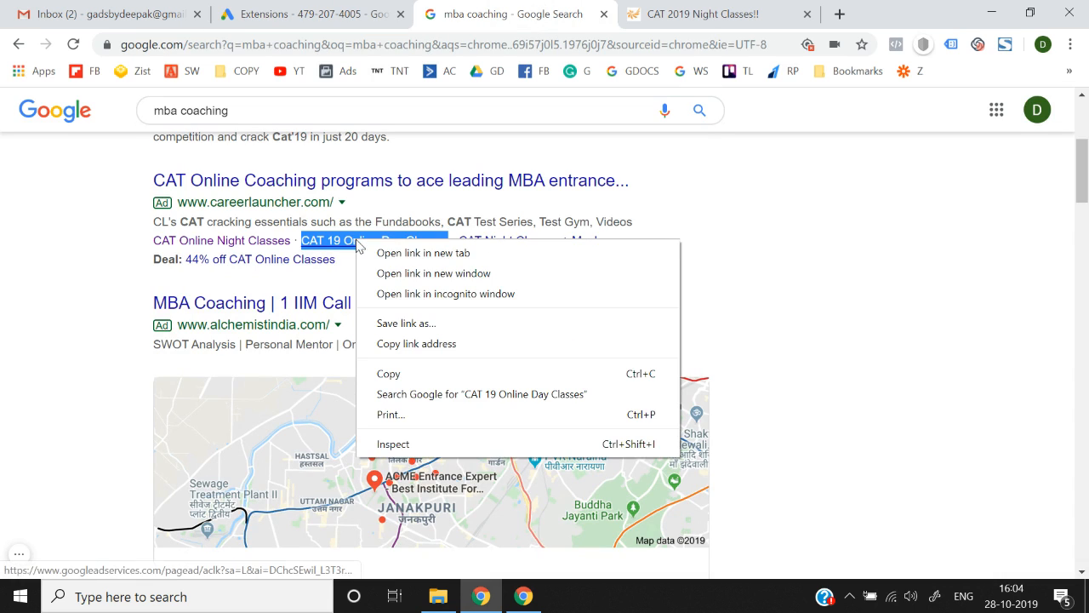
left_click(367, 253)
left_click(588, 11)
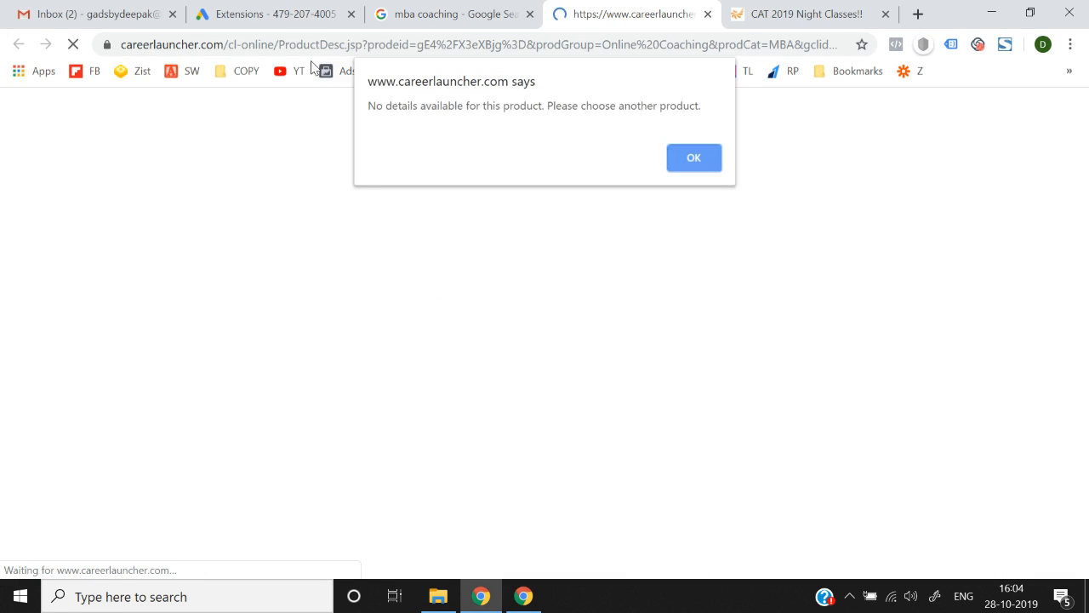
left_click(692, 161)
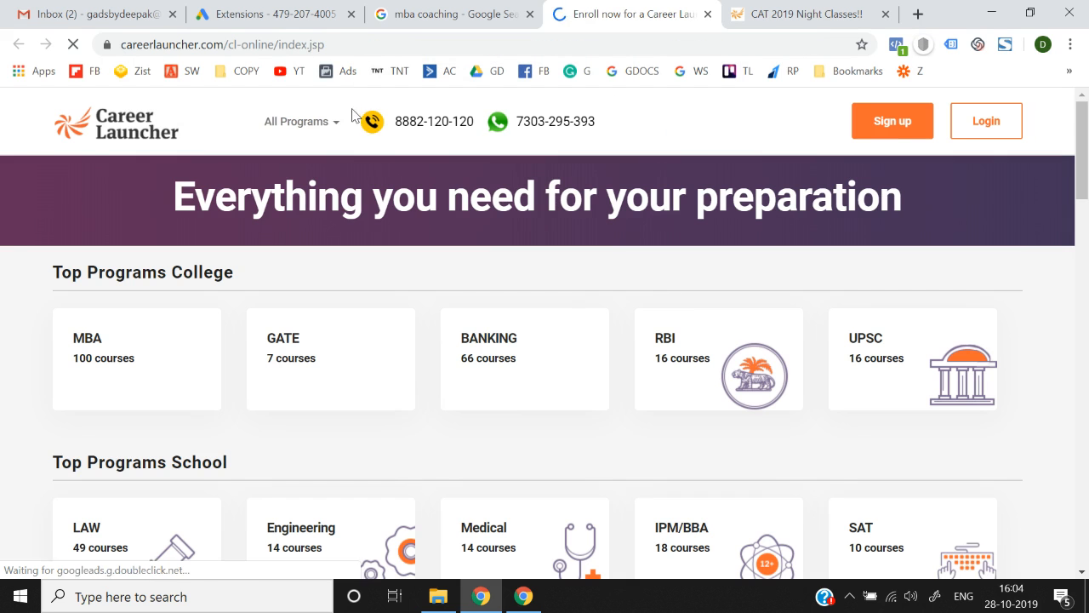
Copy the cl-online/index.jsp address into Sitelink 2's Final URL.
left_click_drag(353, 44, 53, 30)
key("ctrl+c")
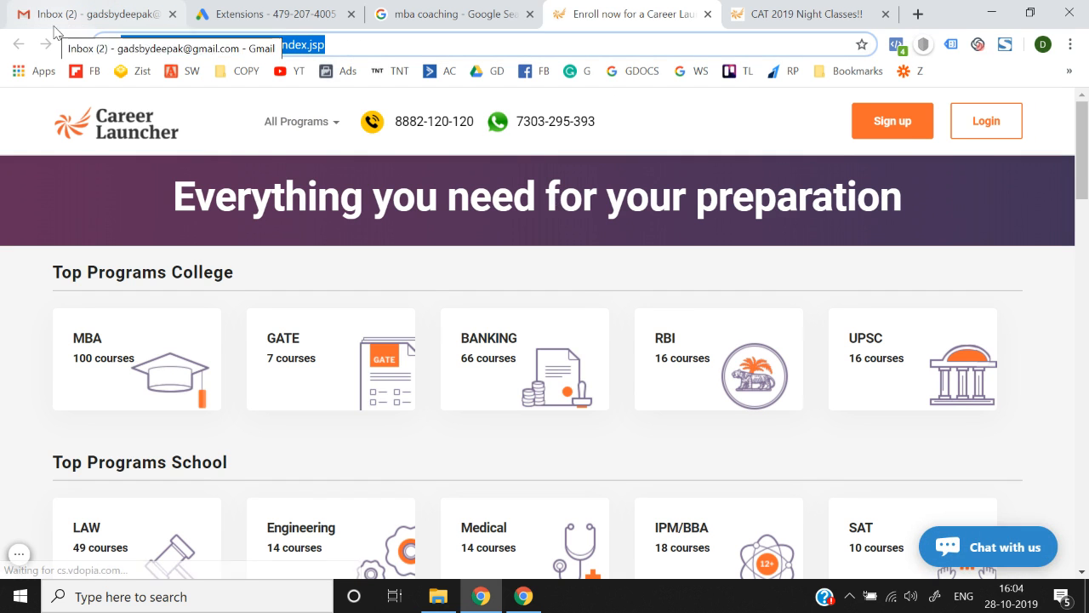
left_click(272, 14)
key("ctrl+v")
left_click(515, 443)
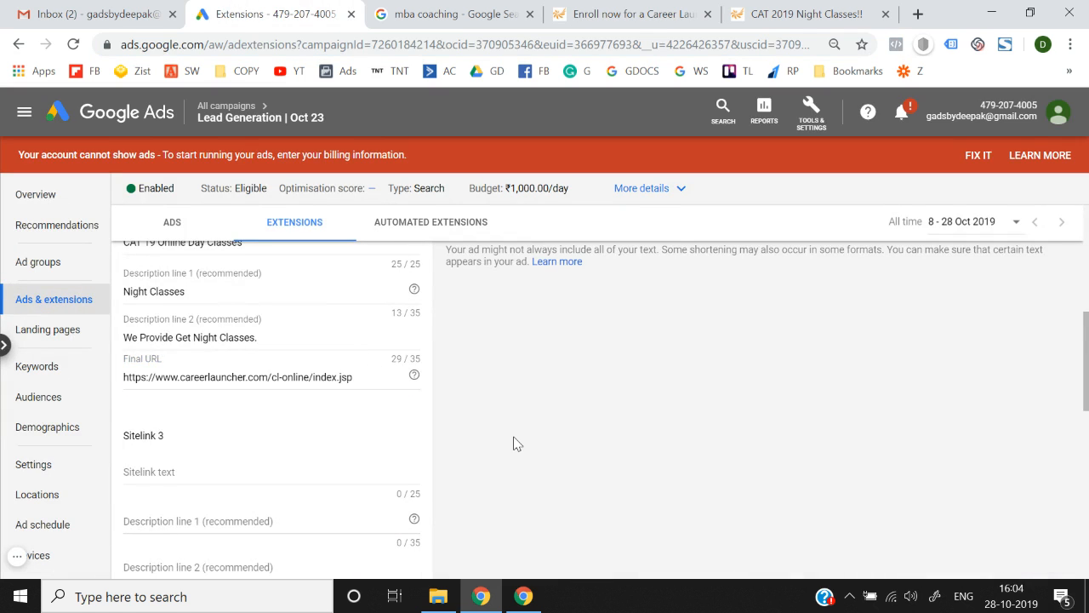
scroll(515, 443, "up", 5)
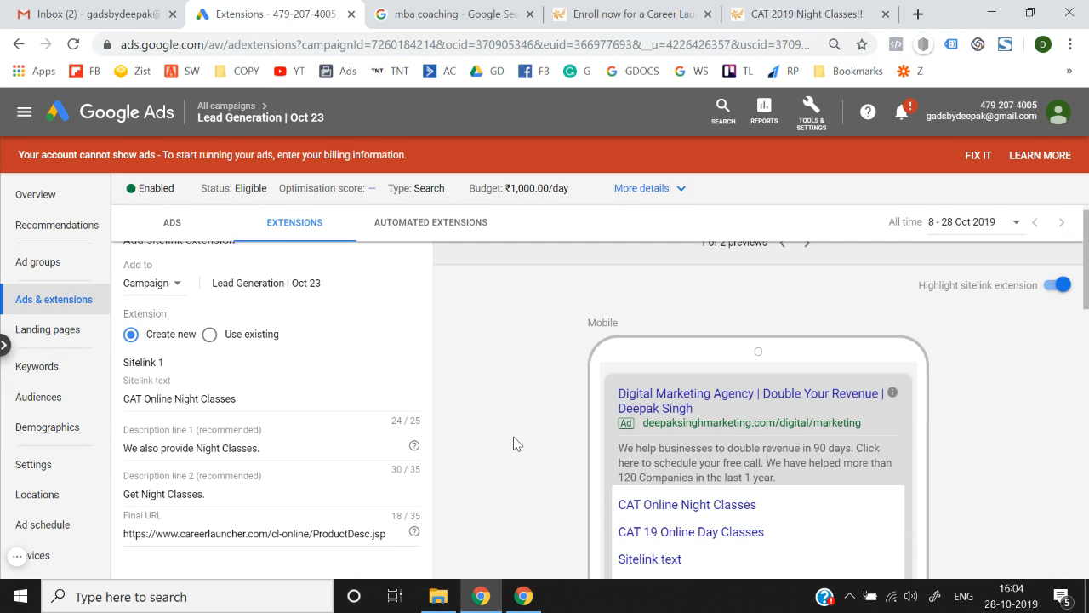
scroll(514, 443, "down", 1)
scroll(350, 420, "down", 10)
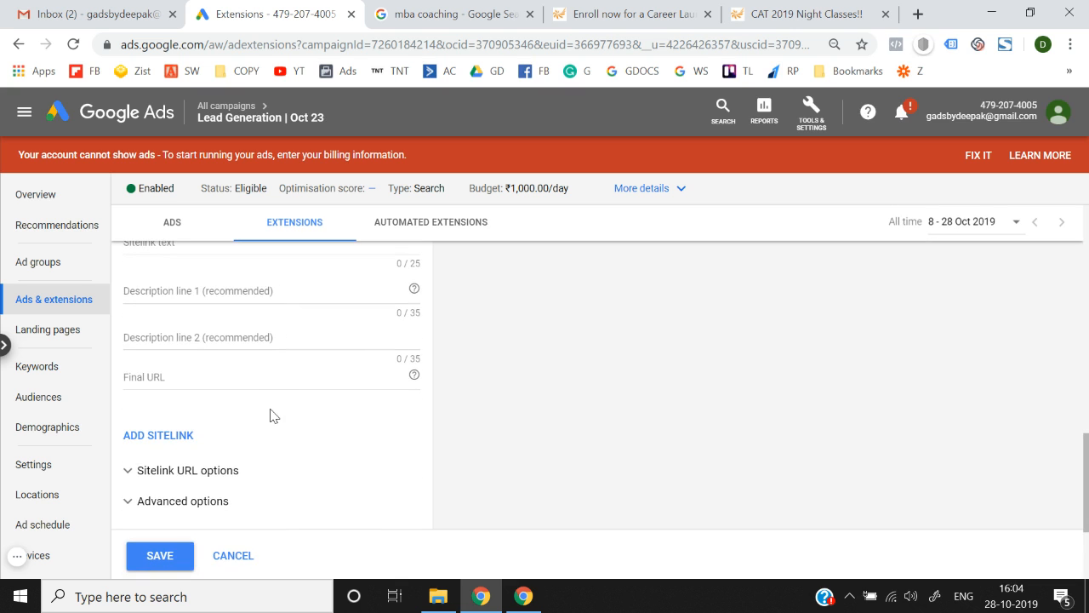
scroll(270, 415, "up", 8)
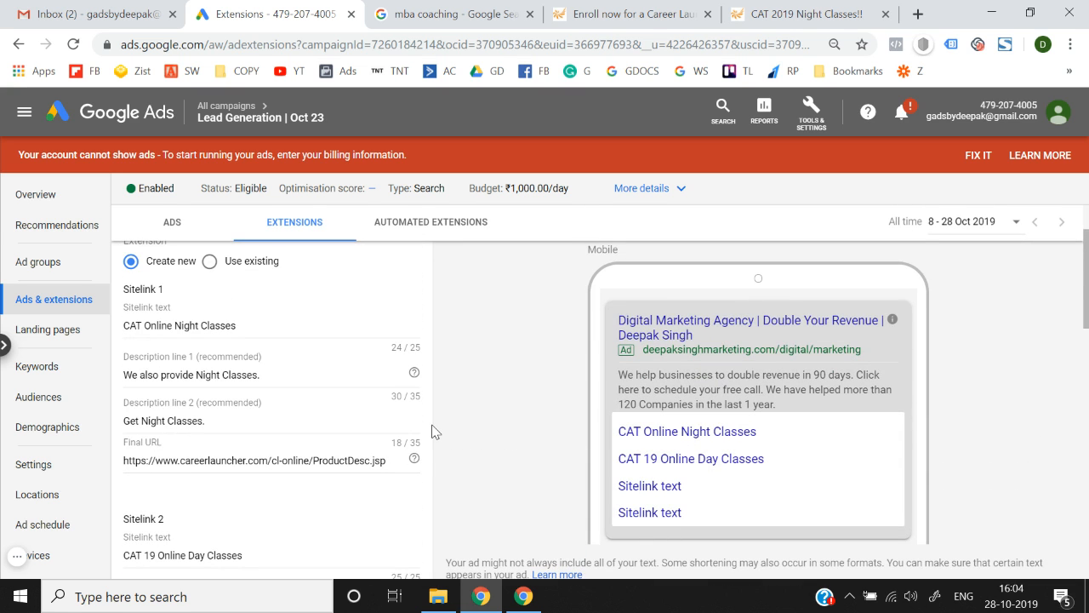
scroll(432, 431, "down", 5)
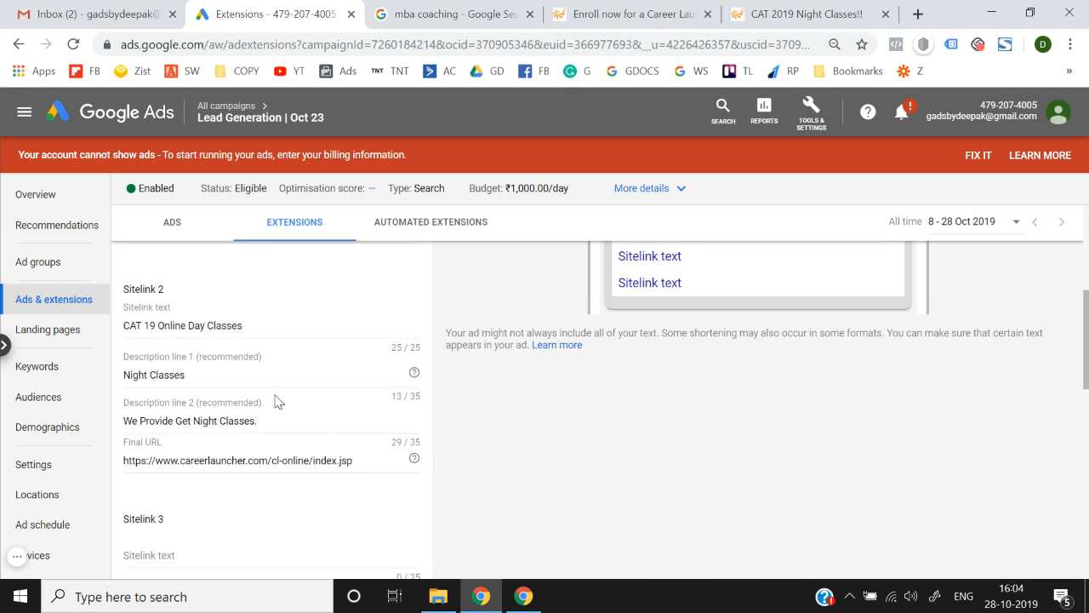
scroll(275, 402, "up", 4)
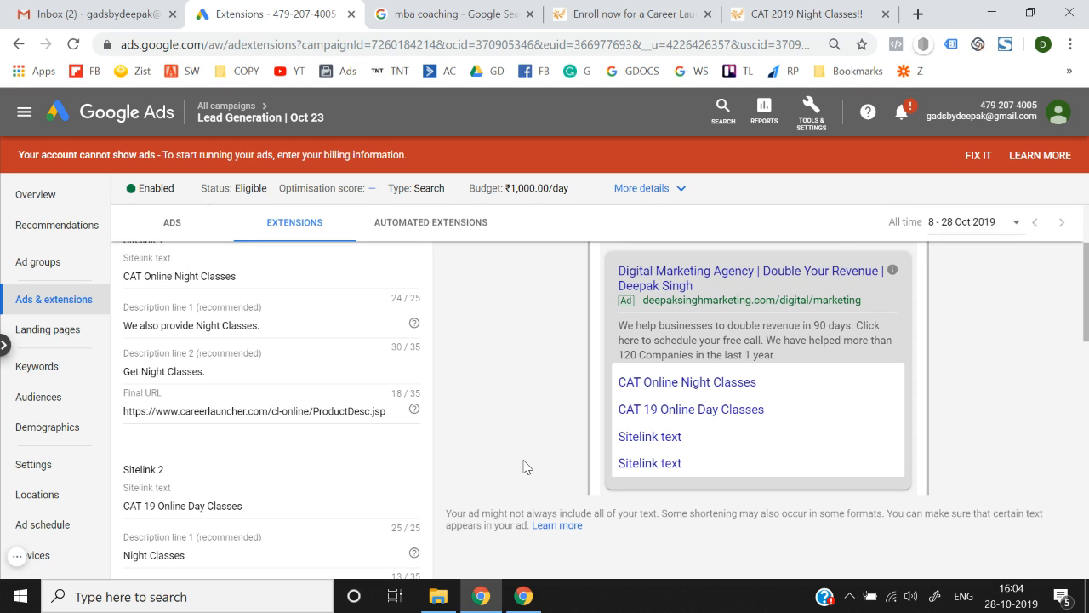
scroll(524, 467, "down", 5)
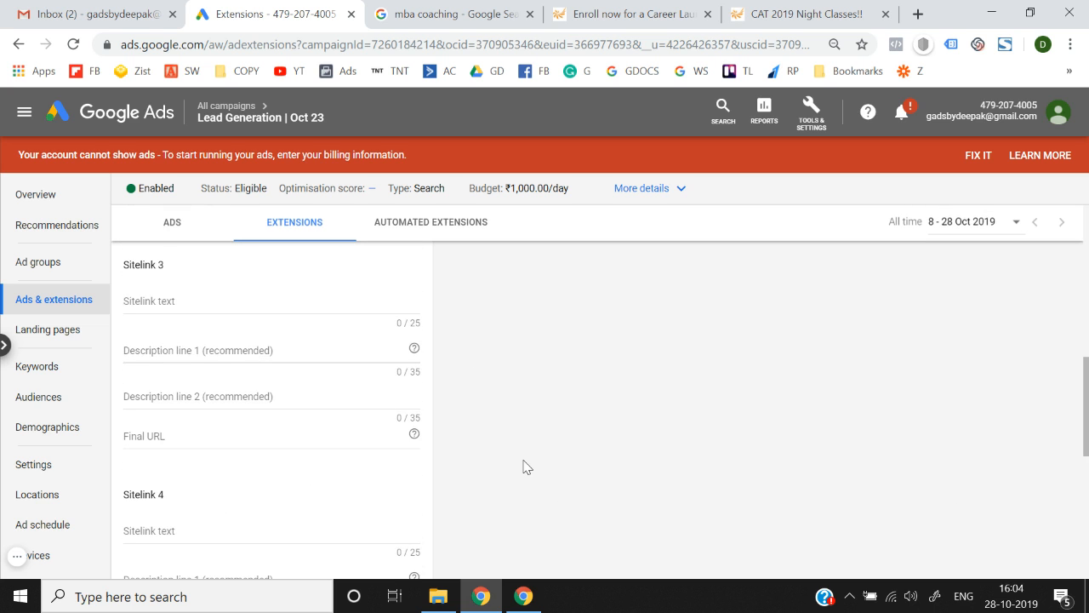
left_click(243, 304)
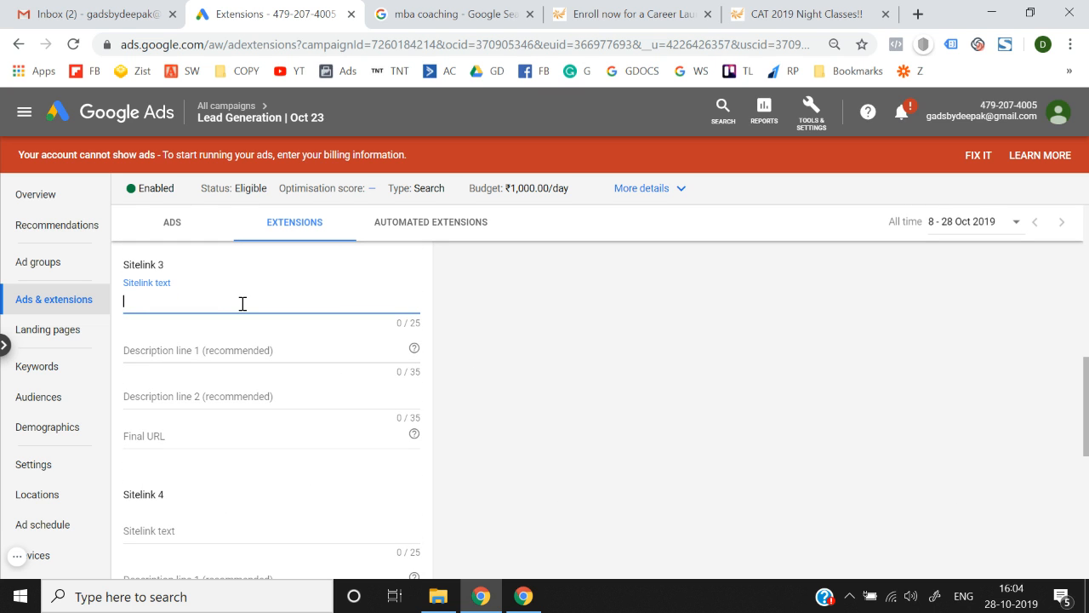
Set Sitelink 3's text to 'CAT Night Classes + Mocks', copied from the search results.
left_click(470, 10)
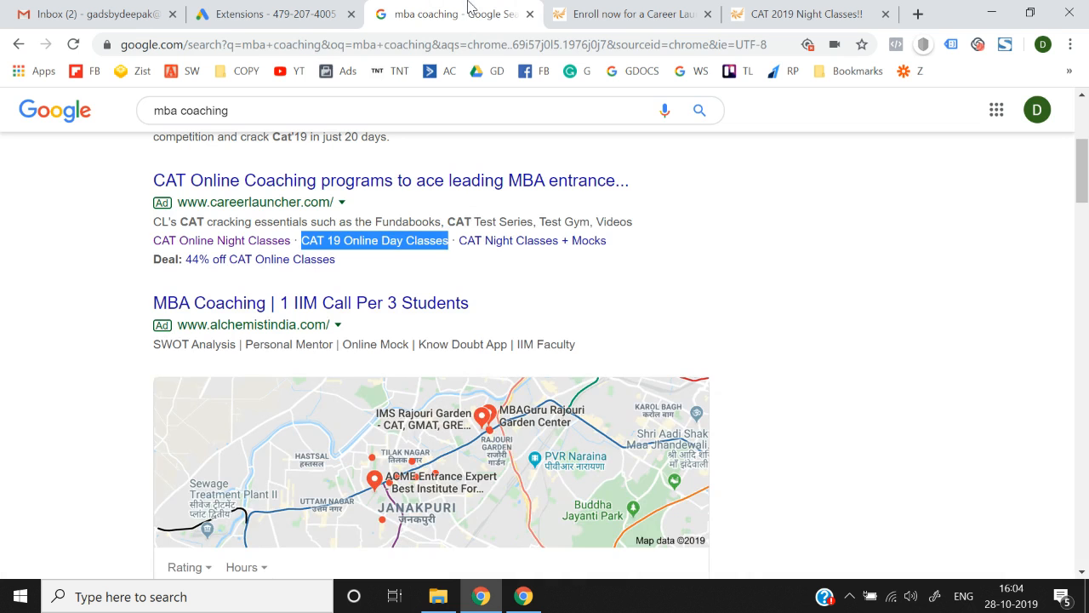
left_click_drag(628, 255, 459, 249)
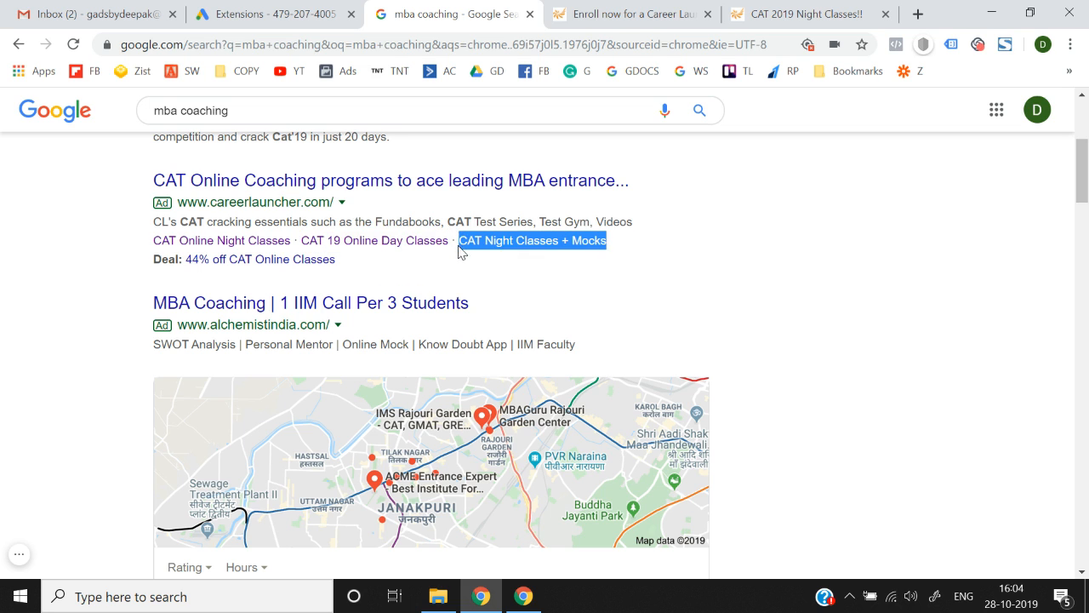
key("ctrl+c")
left_click(264, 14)
left_click(307, 390)
key("ctrl+v")
key("ctrl+z")
left_click(205, 304)
key("ctrl+v")
Paste the Career Launcher address into description line 1, then delete it from there.
left_click(204, 347)
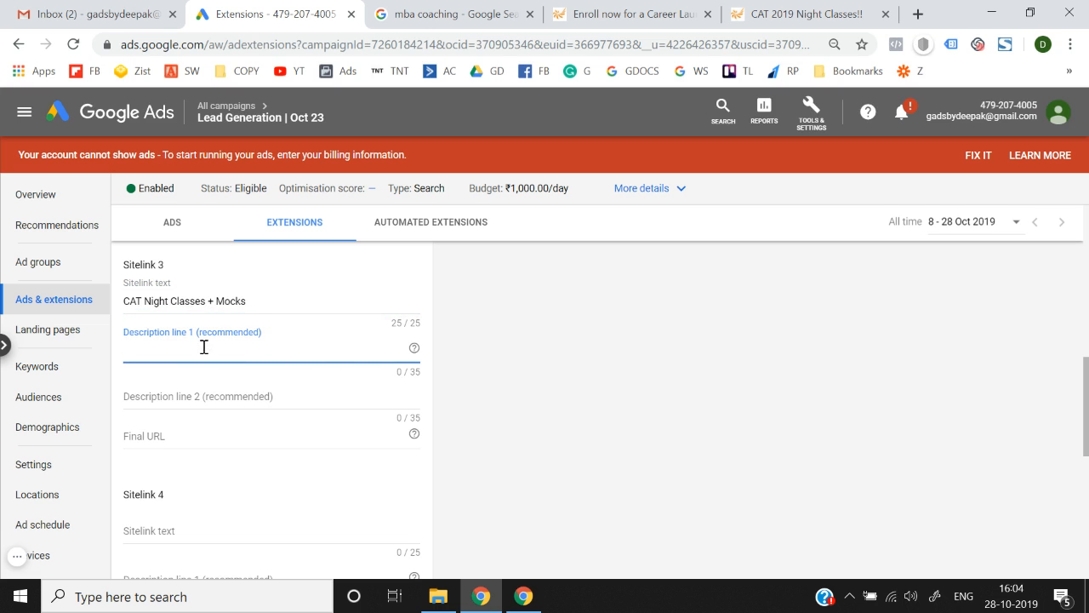
left_click(594, 9)
key("ctrl+c")
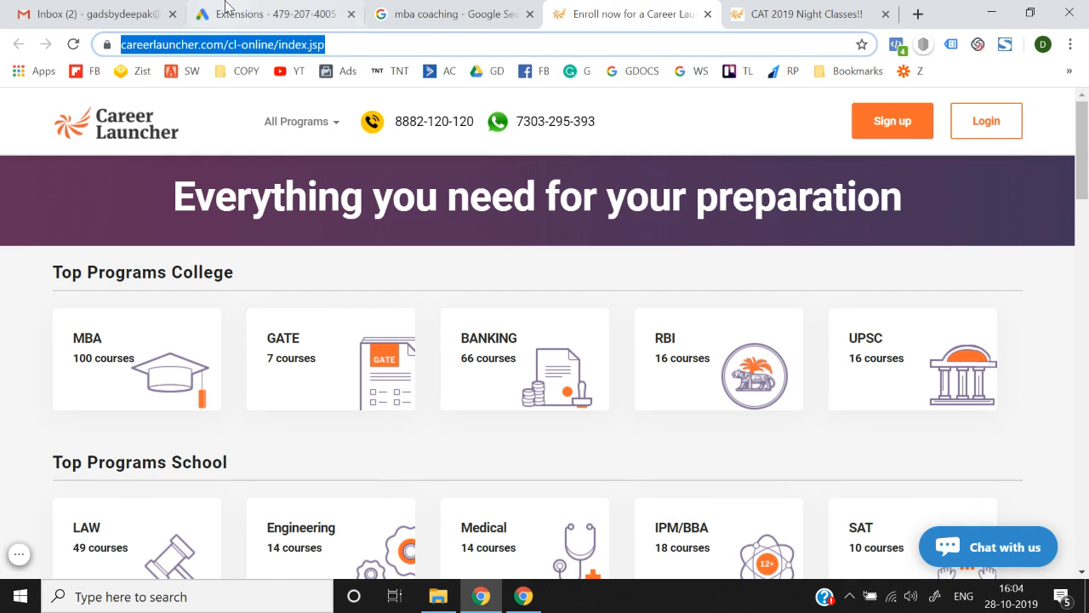
left_click(223, 12)
key("ctrl+v")
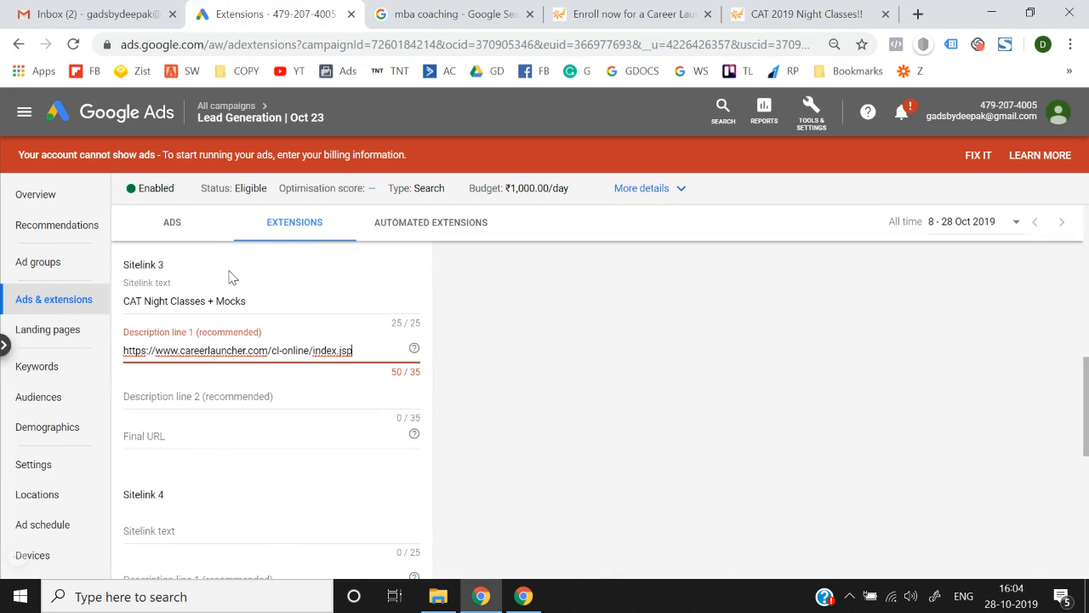
left_click(263, 397)
left_click(377, 349)
triple_click(362, 350)
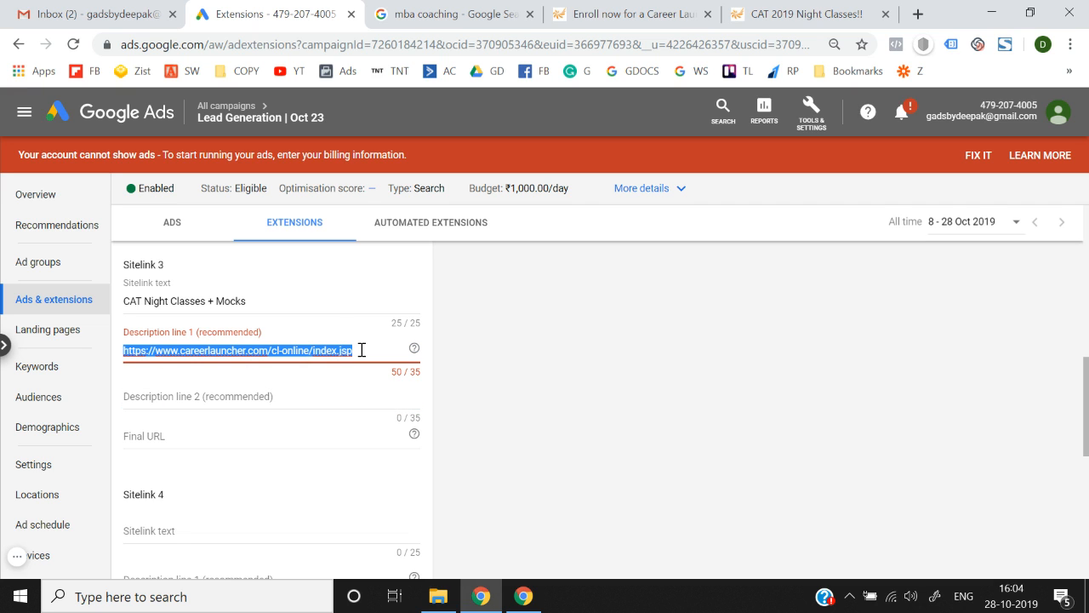
key("BackSpace")
Put the Career Launcher cl-online/index.jsp link in Final URL and fill placeholder descriptions.
left_click(272, 442)
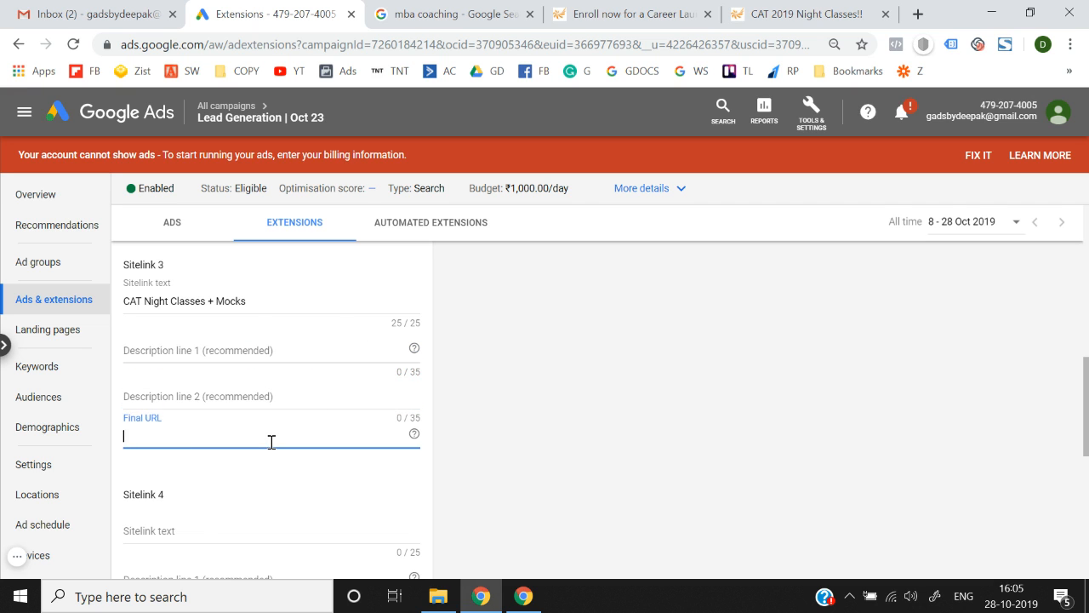
left_click(630, 14)
left_click(221, 4)
key("ctrl+v")
left_click(200, 351)
type("Hkdhwkehwk")
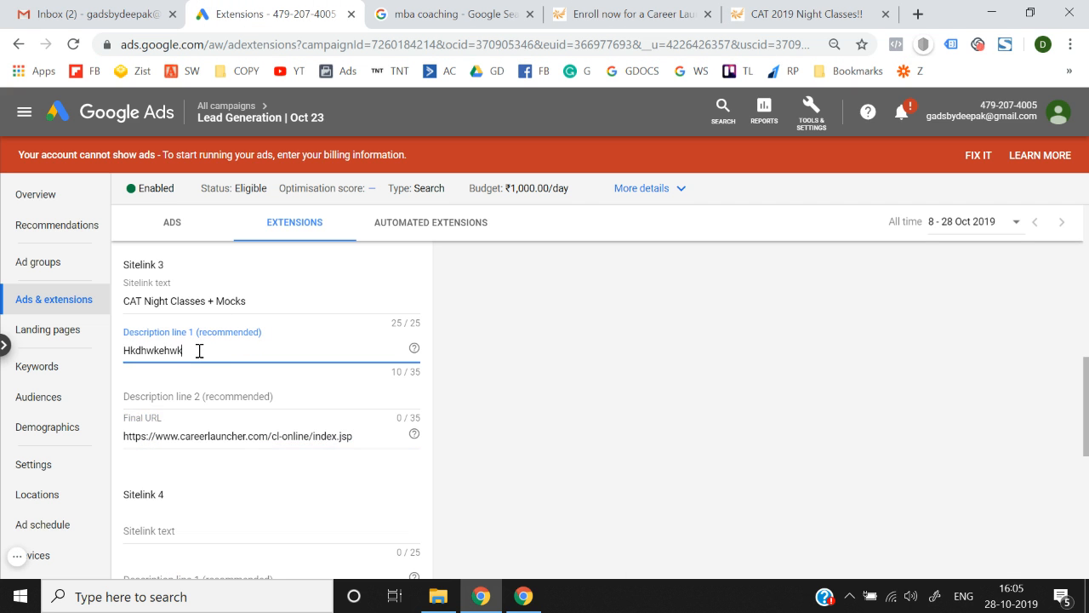
left_click(201, 390)
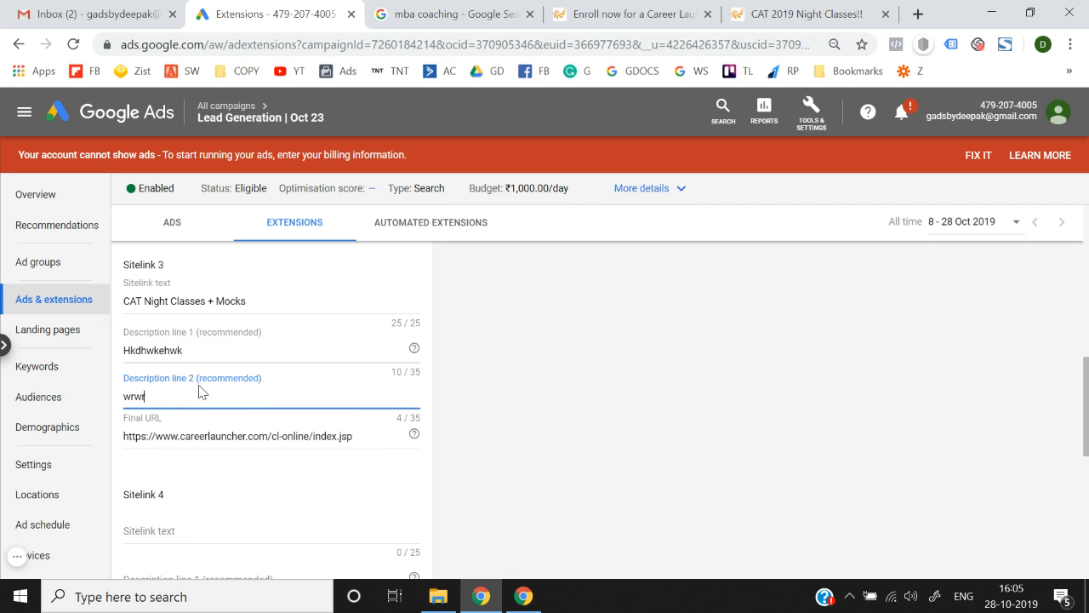
left_click(498, 435)
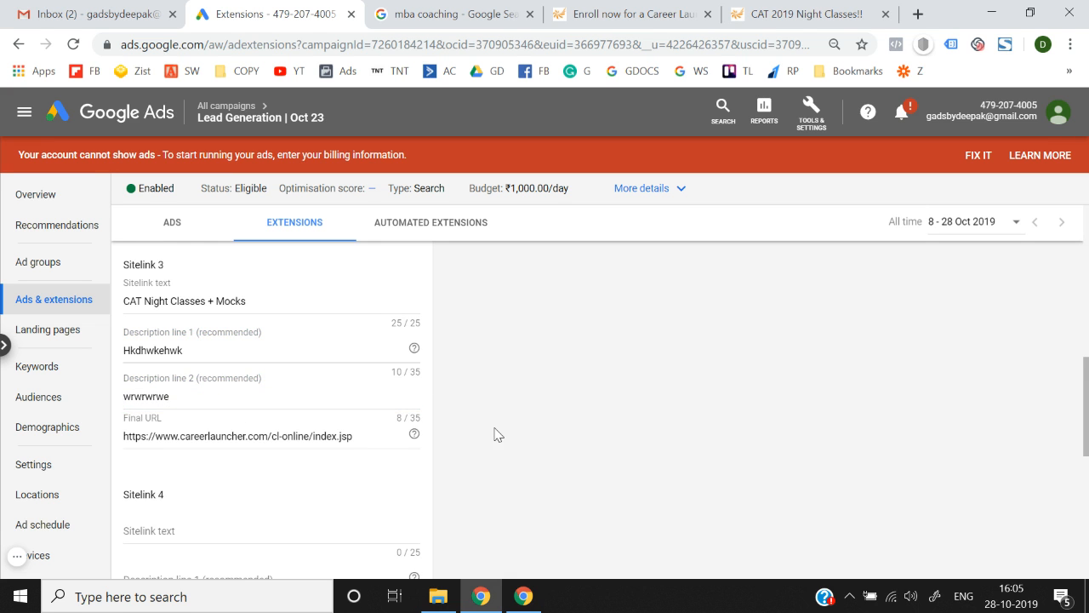
scroll(498, 435, "down", 10)
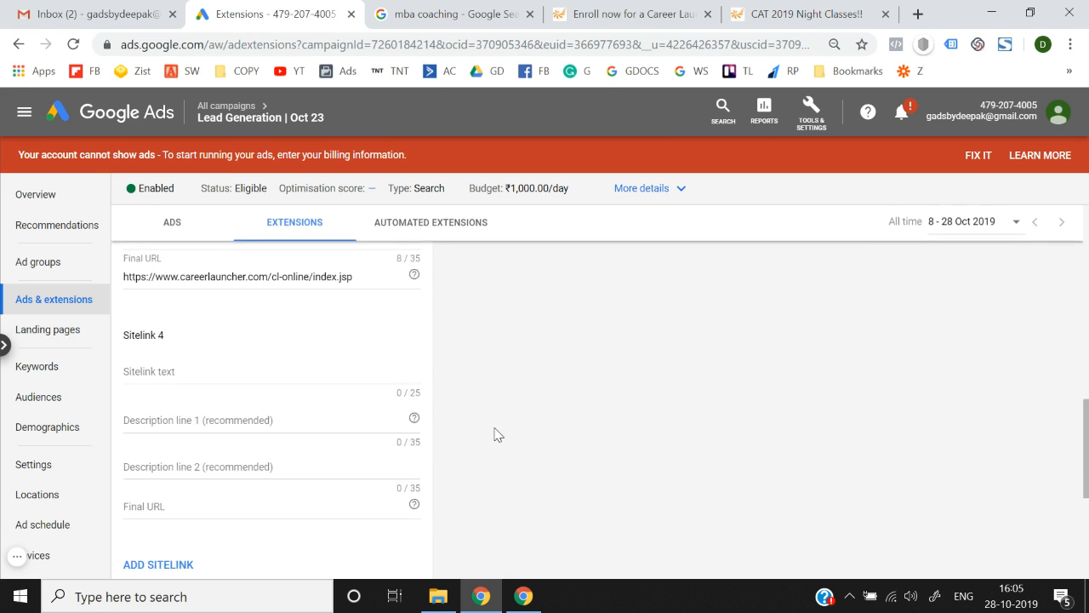
scroll(432, 415, "up", 1)
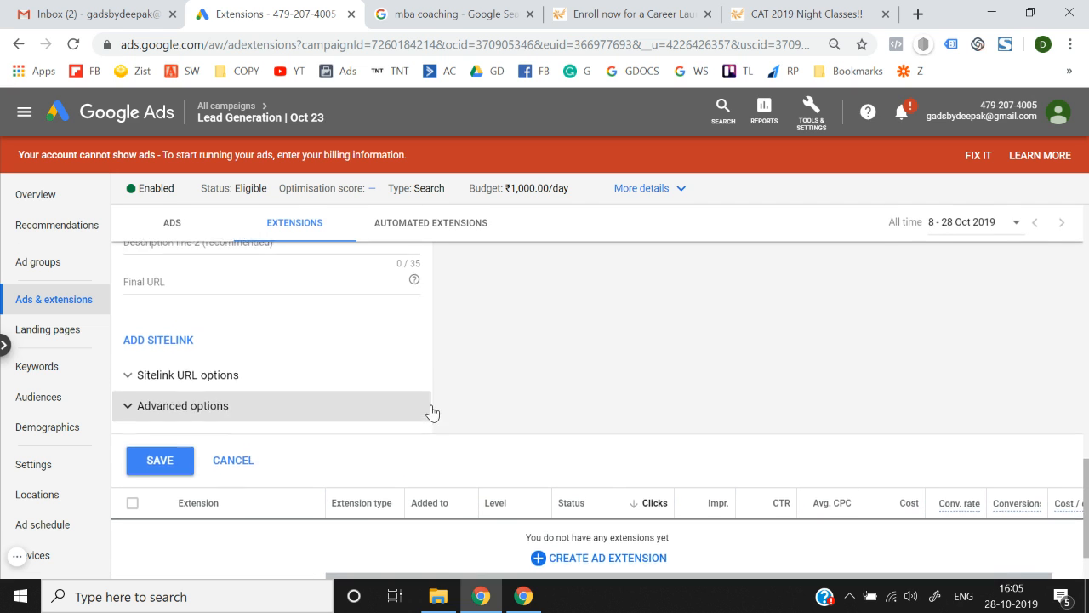
Expand and collapse the Sitelink URL options, leaving them unchanged.
left_click(207, 388)
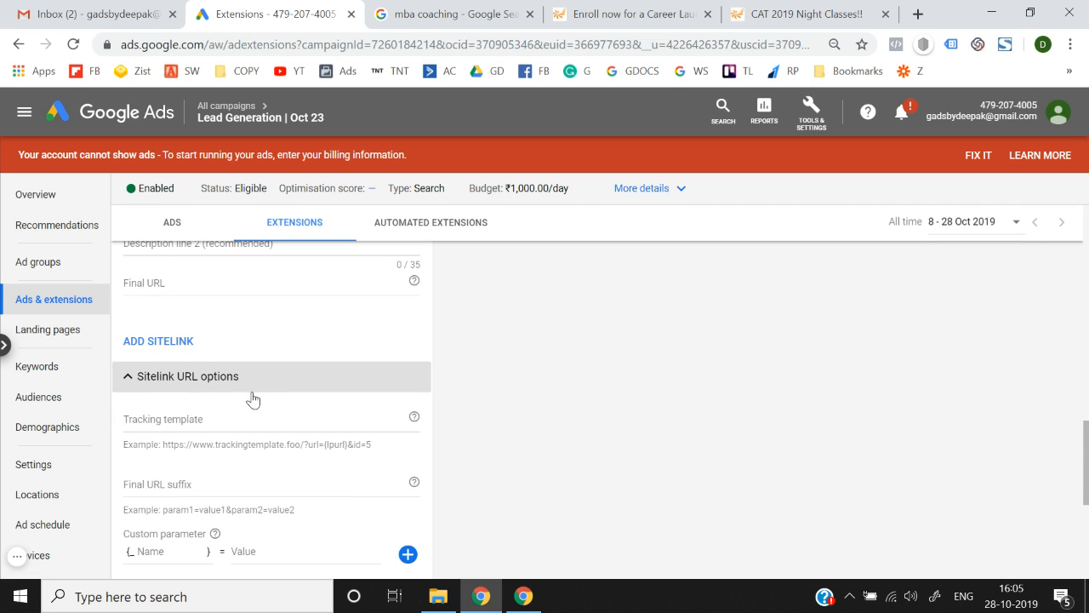
scroll(250, 397, "down", 1)
scroll(192, 439, "down", 1)
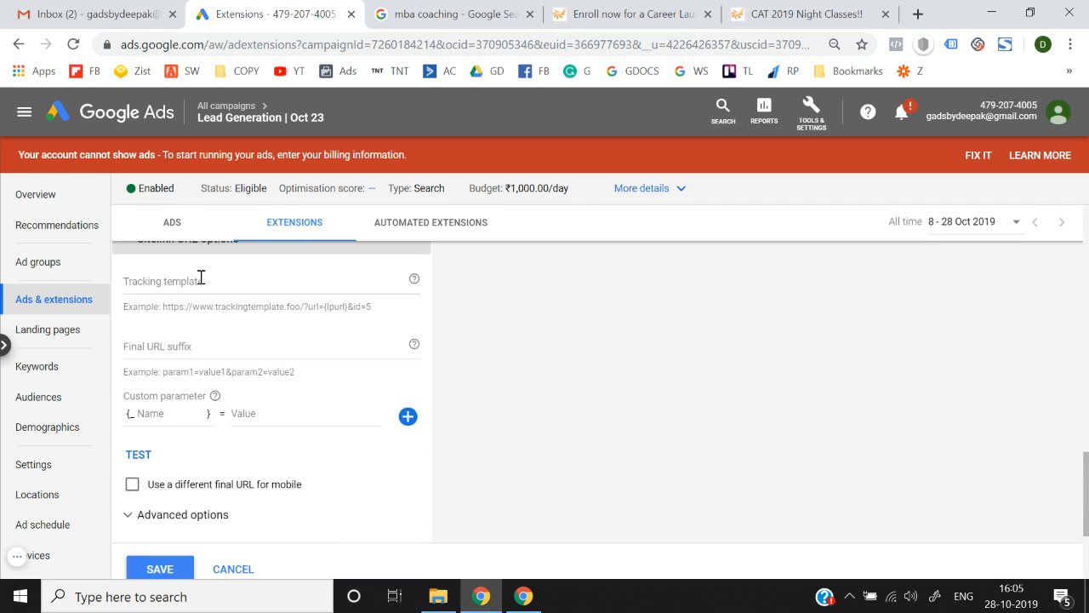
scroll(204, 333, "up", 1)
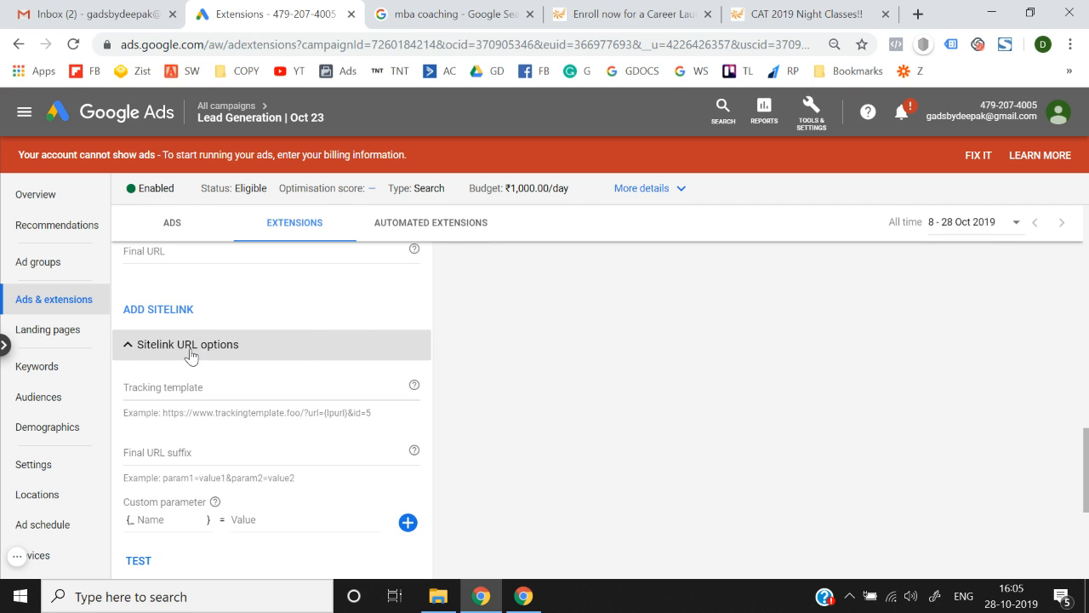
left_click(192, 349)
left_click(191, 354)
right_click(191, 355)
left_click(224, 350)
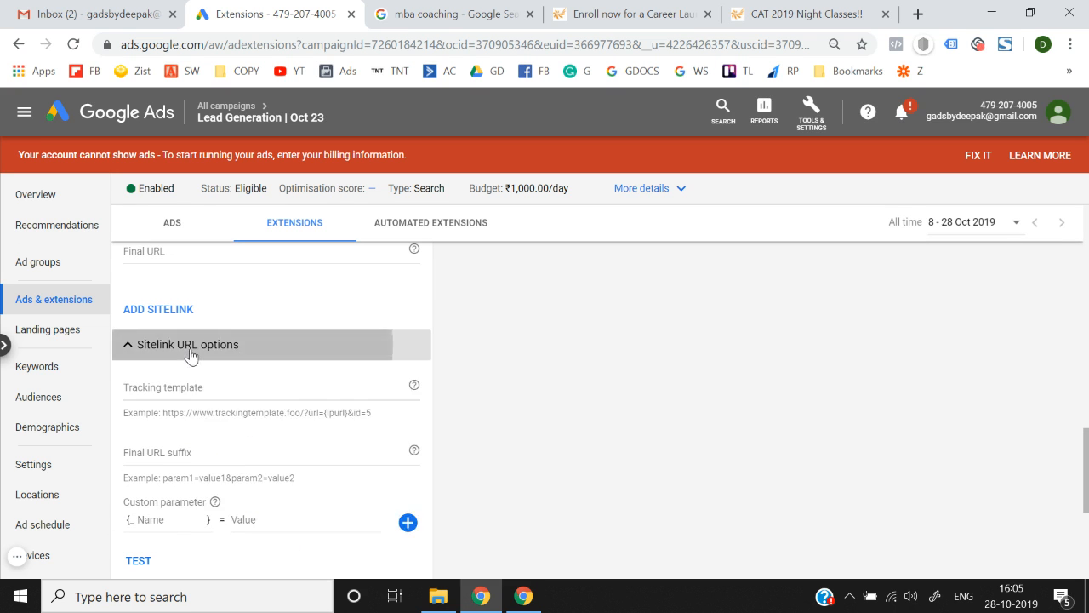
left_click(190, 355)
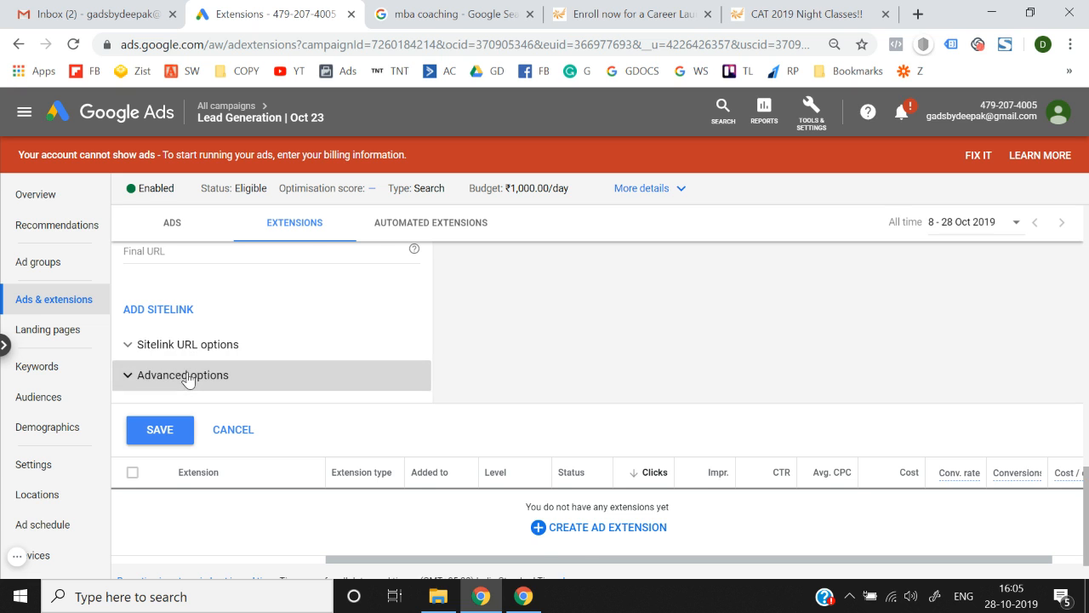
Review the Advanced device preference and scheduling options, keeping Days at All days.
left_click(187, 377)
scroll(213, 382, "down", 1)
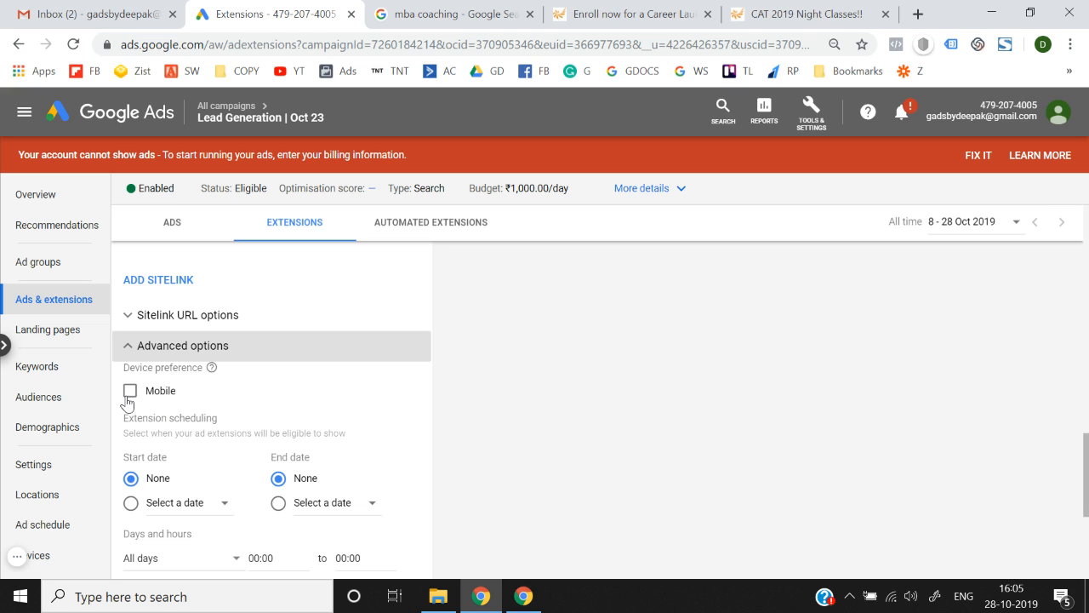
left_click(157, 395)
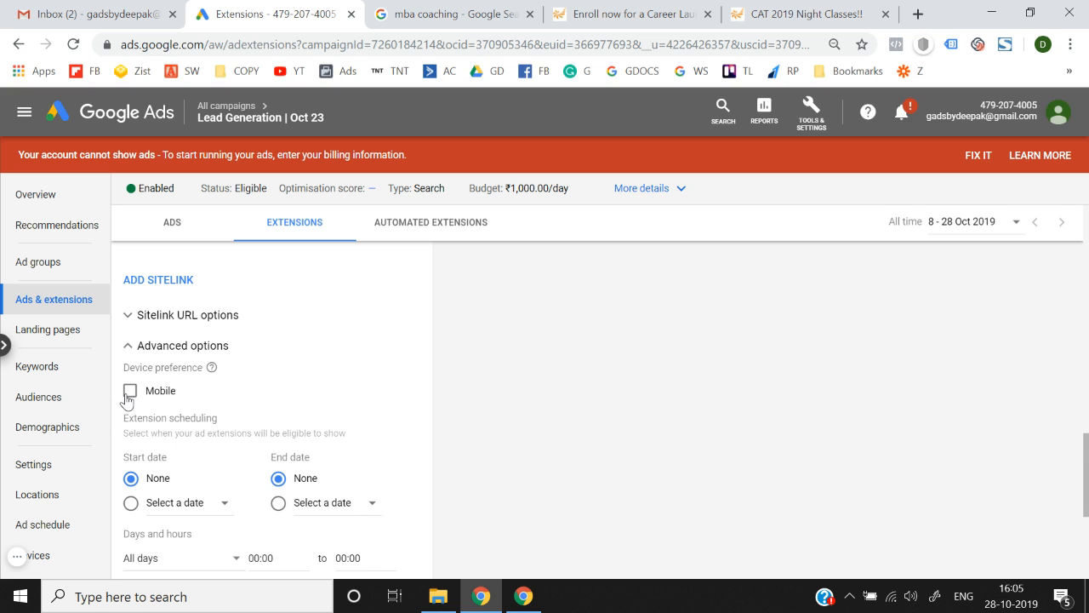
scroll(128, 400, "down", 2)
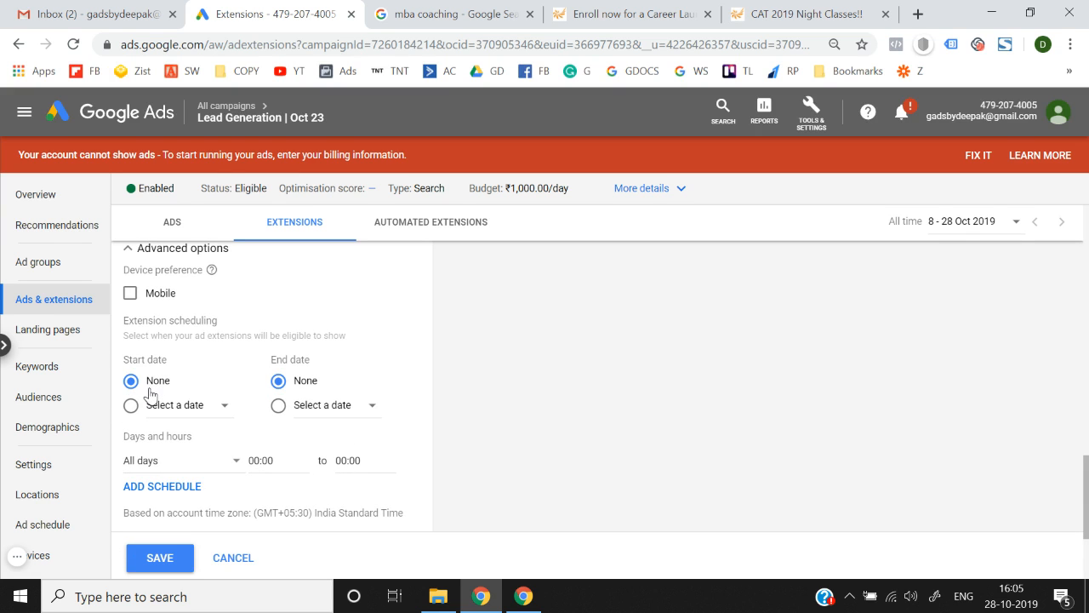
scroll(151, 393, "up", 1)
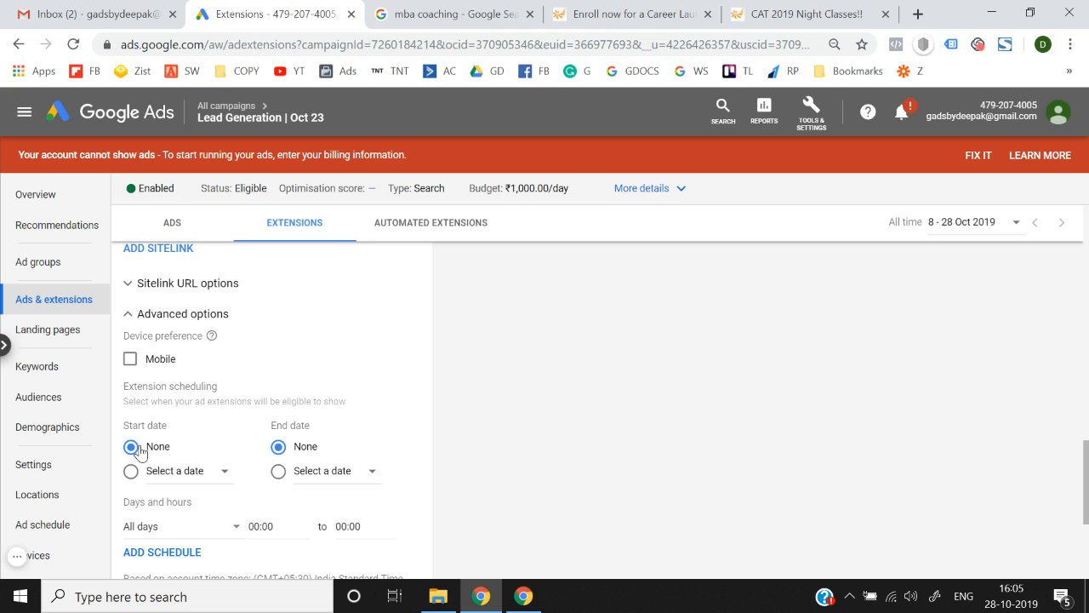
scroll(319, 456, "down", 1)
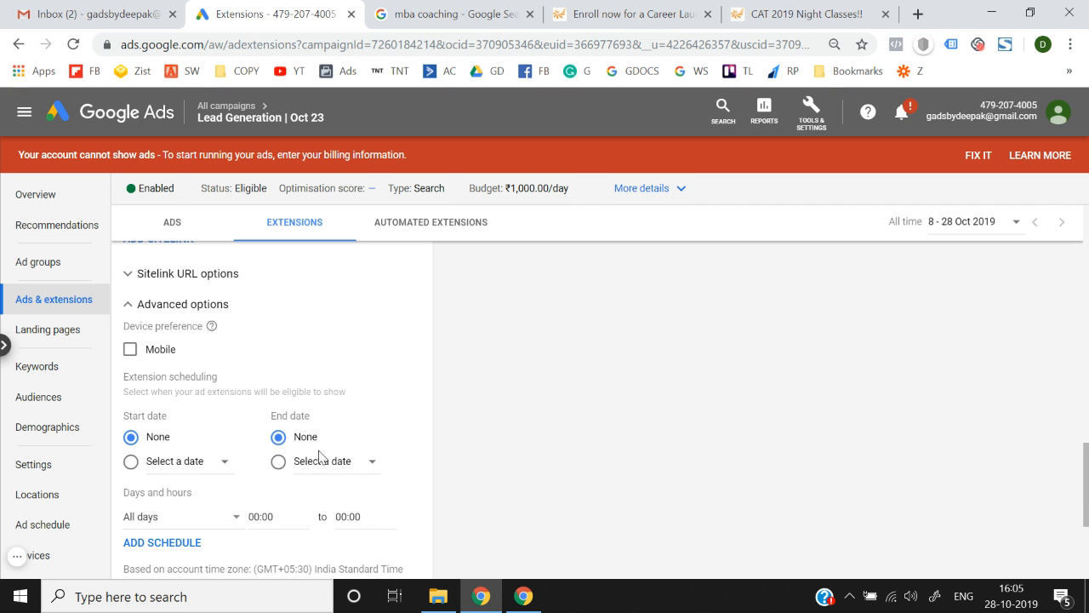
scroll(273, 414, "down", 2)
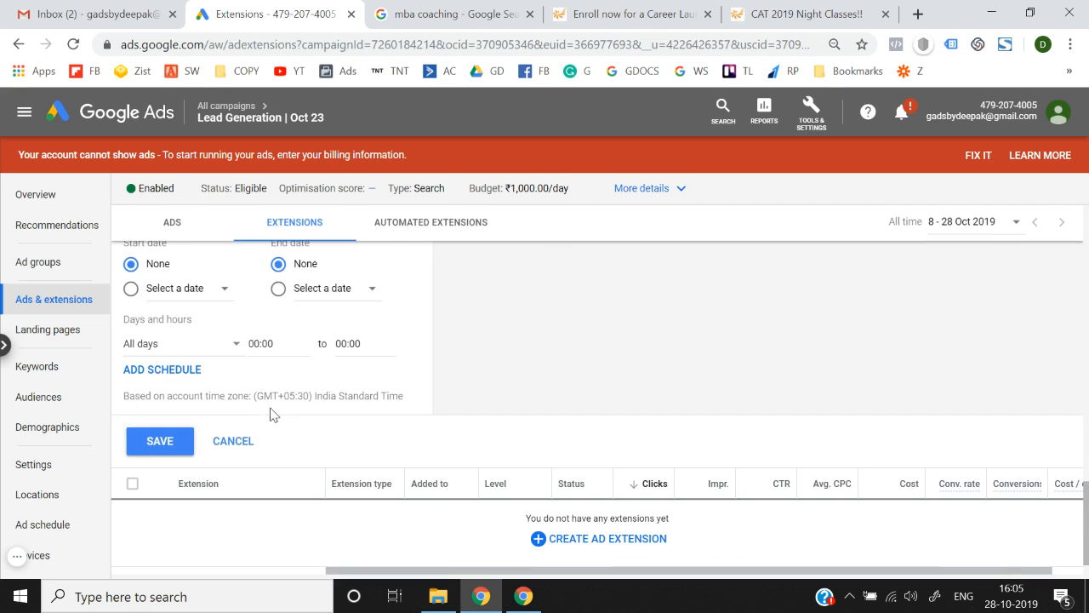
left_click(165, 344)
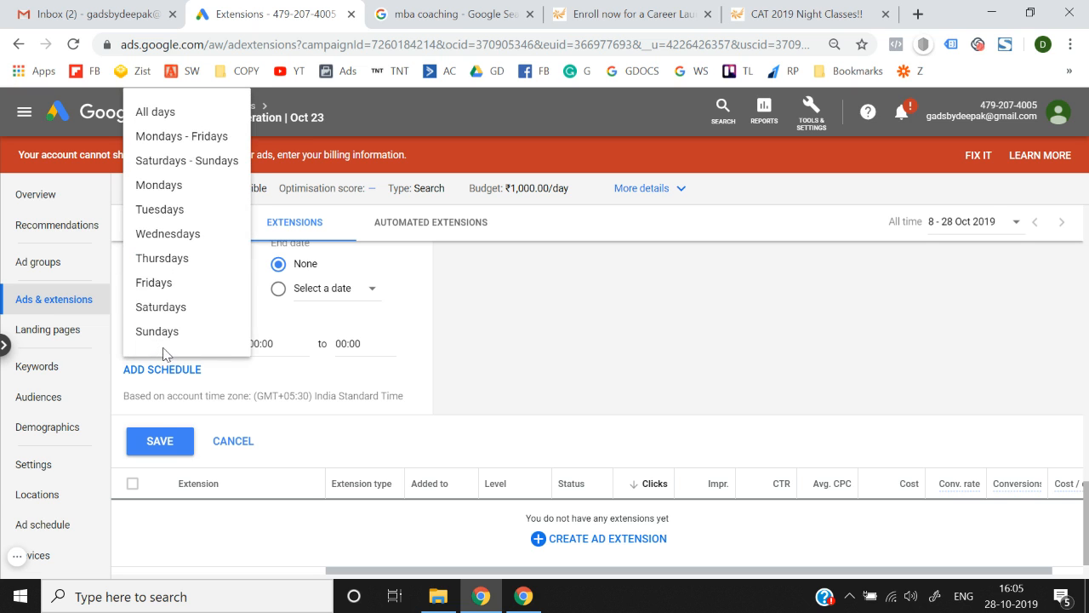
left_click(457, 339)
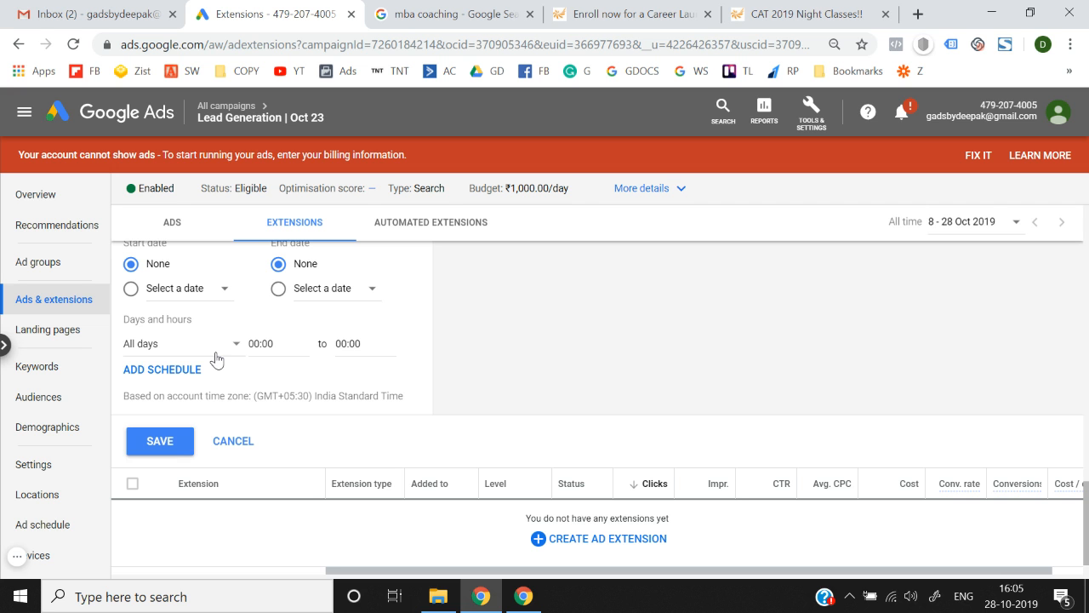
scroll(216, 358, "up", 15)
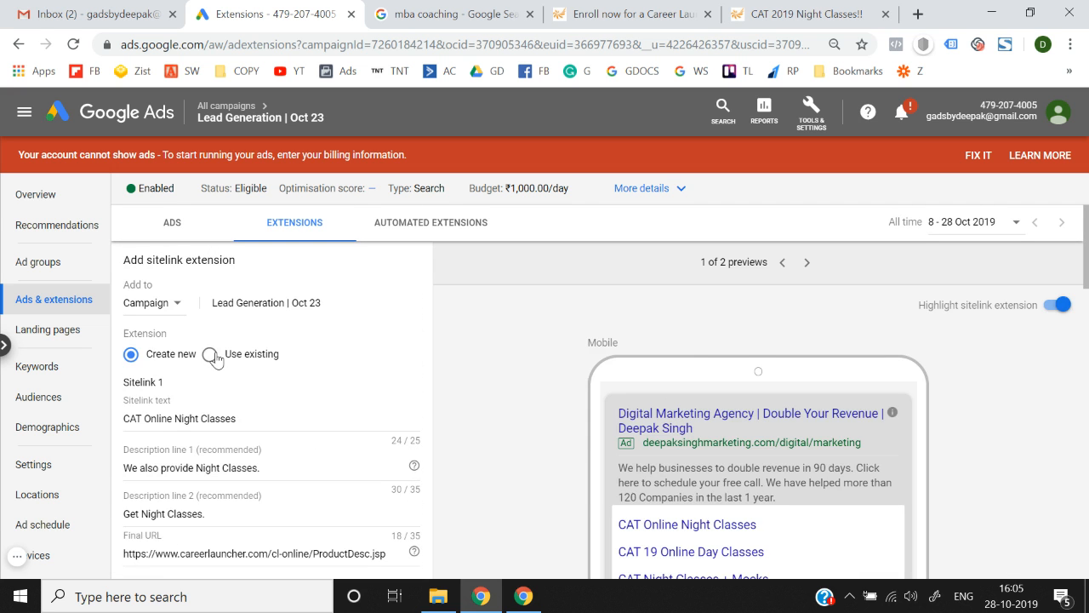
Switch the sitelink start date to Select a date, closing the calendar without picking one.
scroll(216, 358, "down", 4)
scroll(216, 358, "down", 10)
scroll(216, 358, "up", 4)
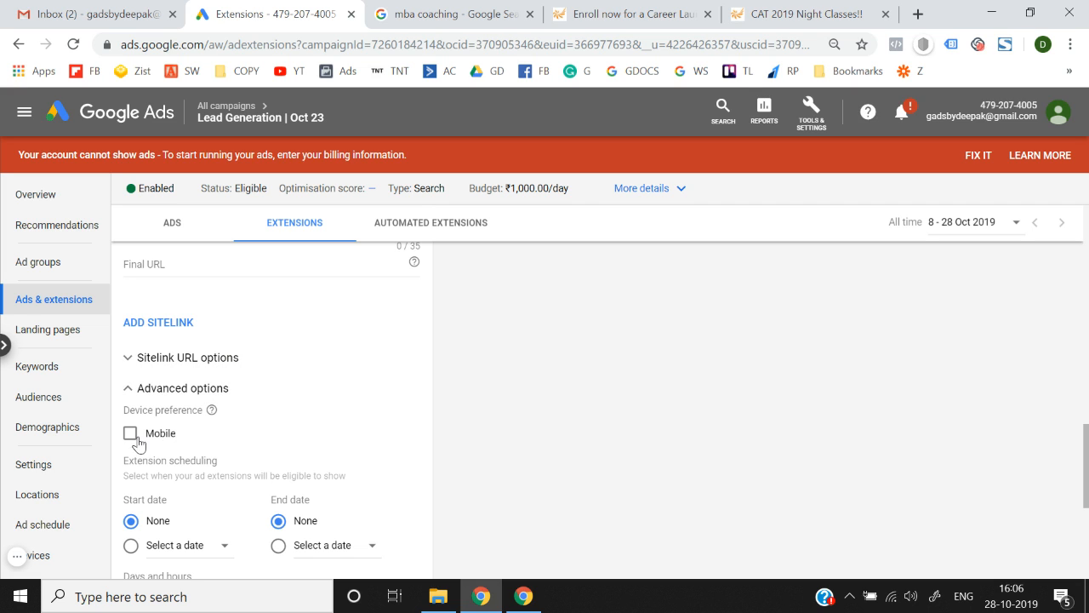
scroll(375, 453, "down", 2)
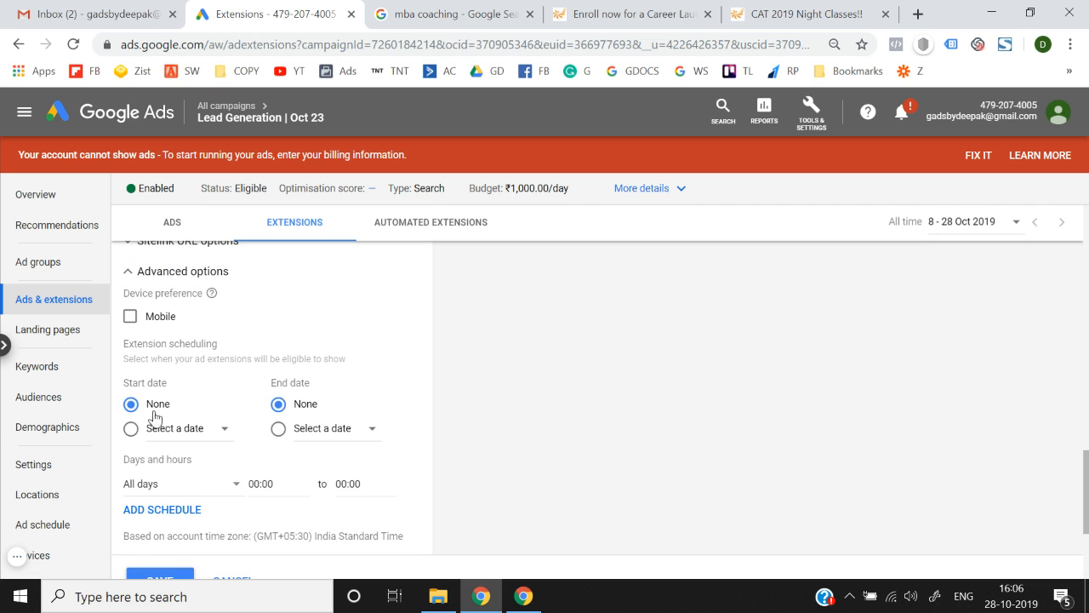
left_click(190, 432)
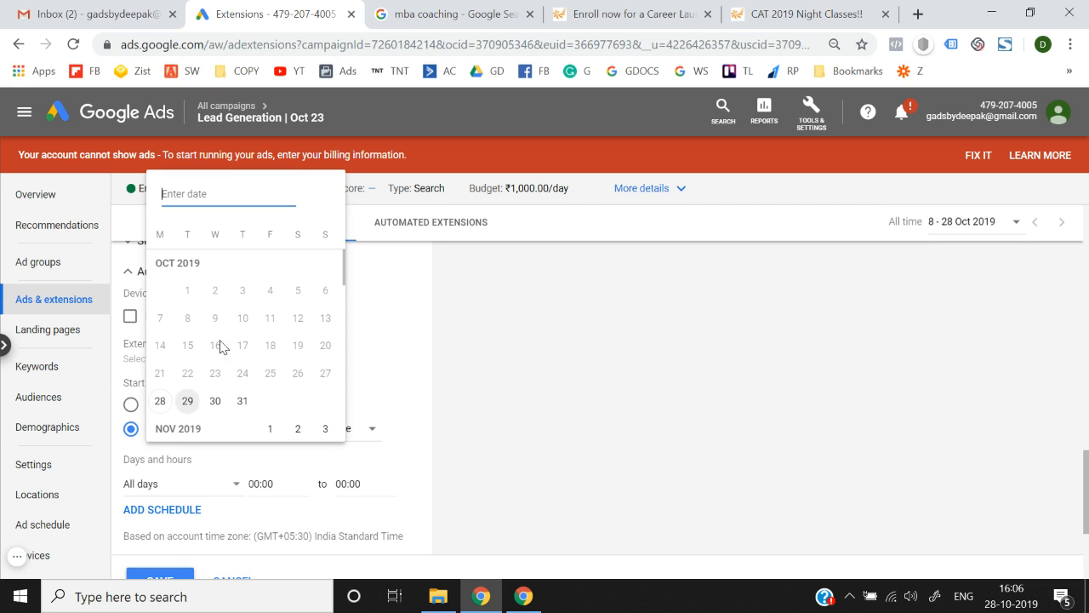
left_click(453, 438)
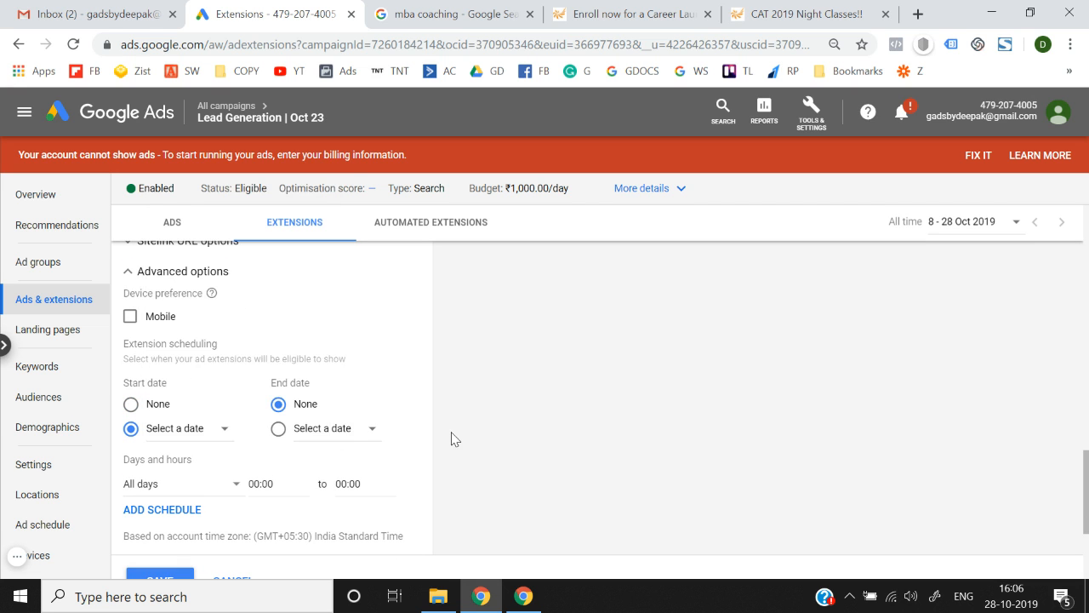
Save the sitelink extension with end date left at None.
scroll(452, 438, "down", 2)
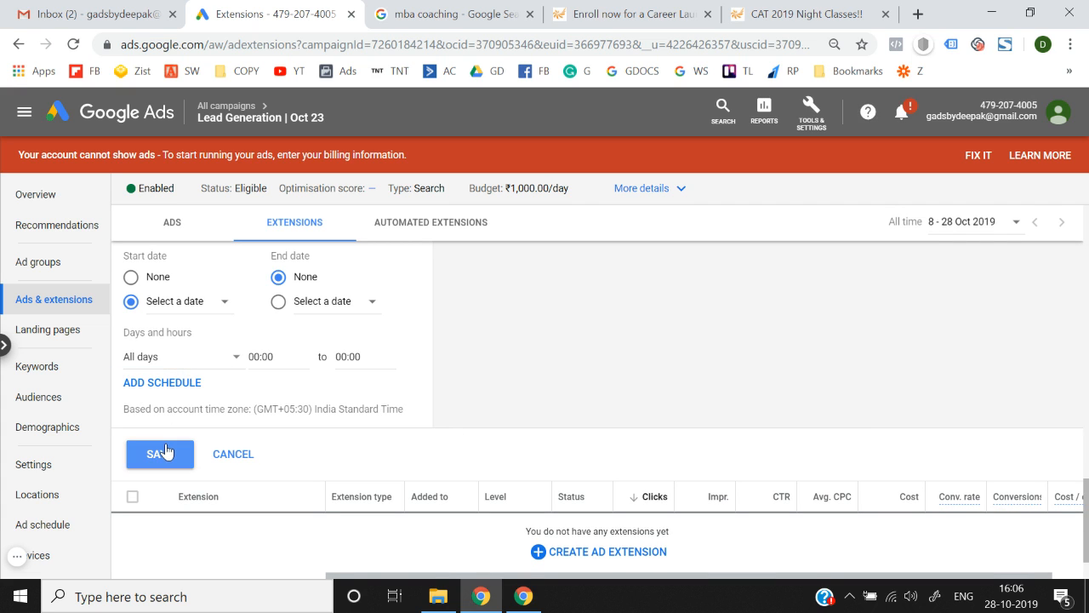
scroll(161, 452, "up", 5)
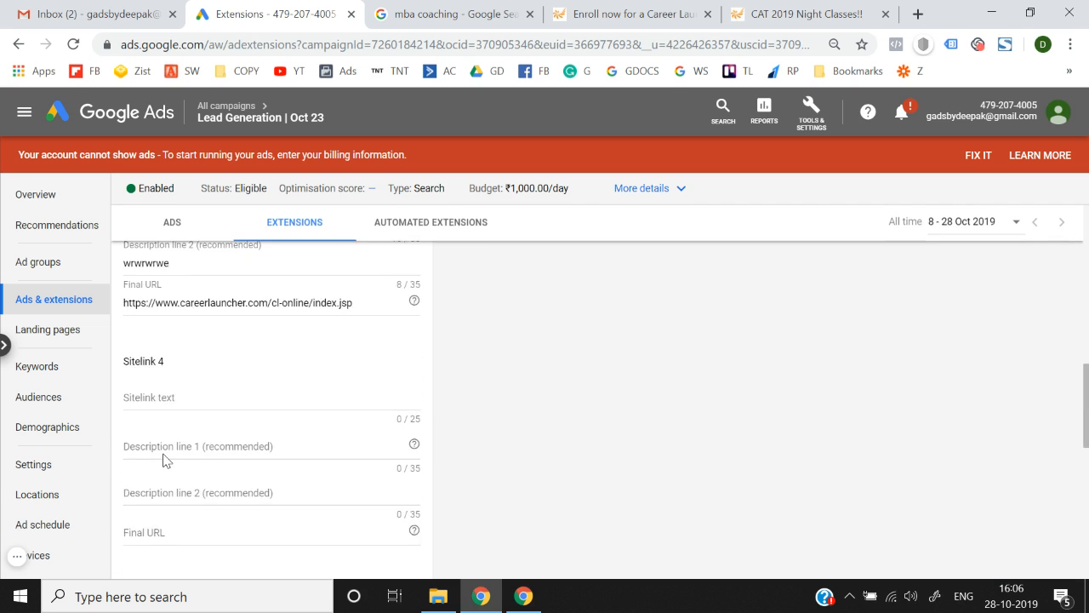
scroll(162, 458, "down", 5)
scroll(153, 457, "down", 3)
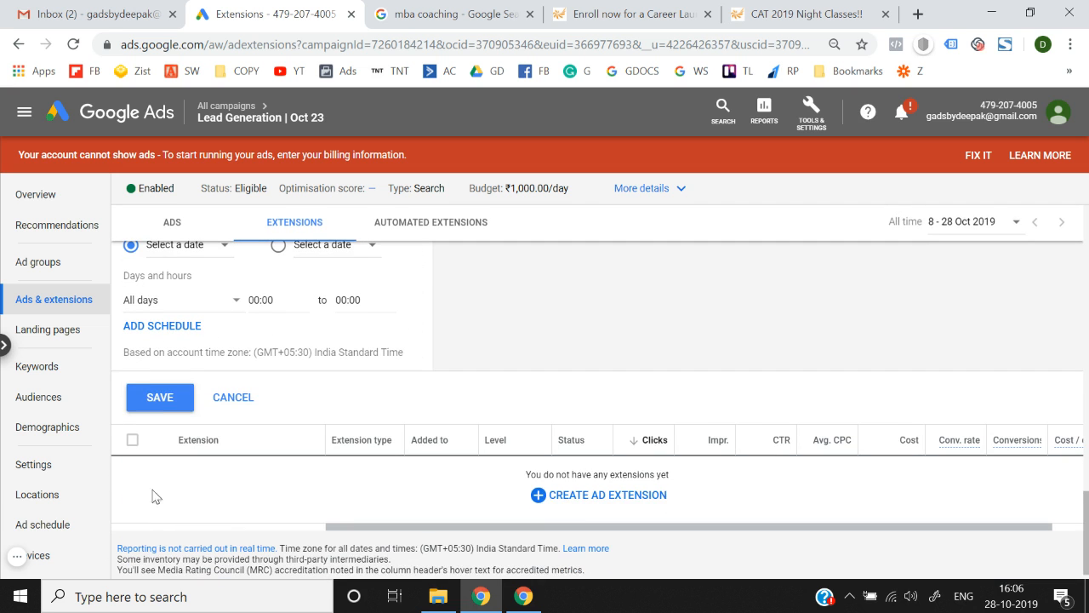
left_click(160, 415)
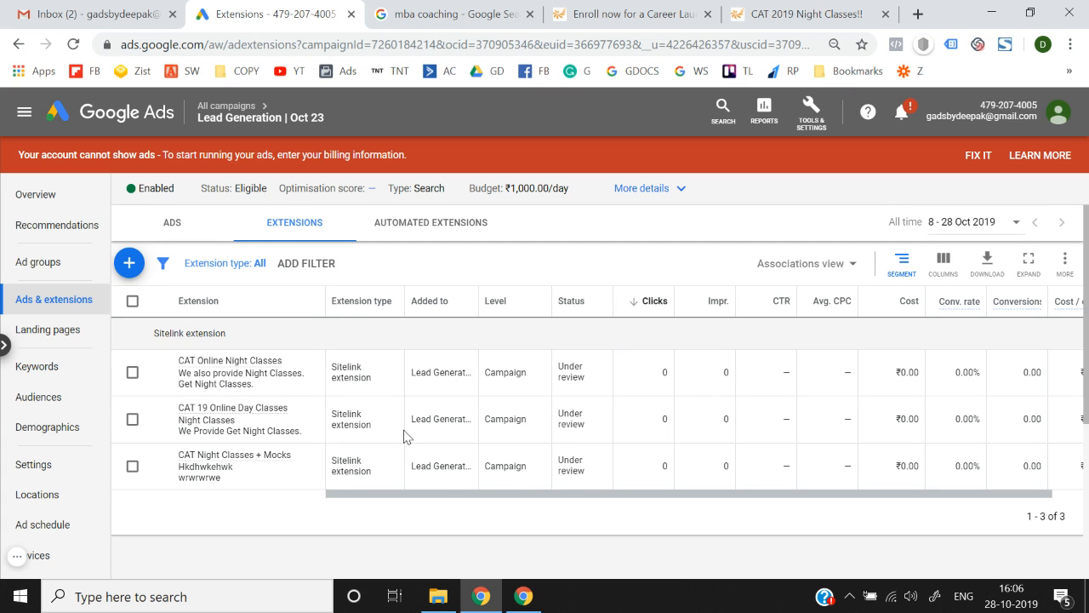
scroll(601, 446, "right", 1)
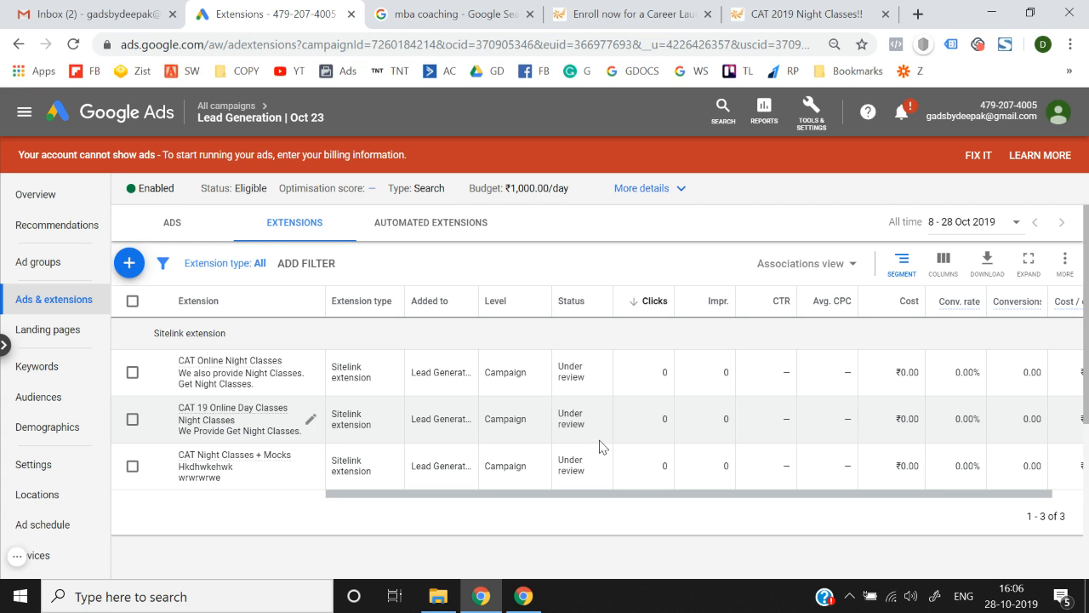
Review the iZito competitor ad's description, then create a new callout extension.
left_click(128, 262)
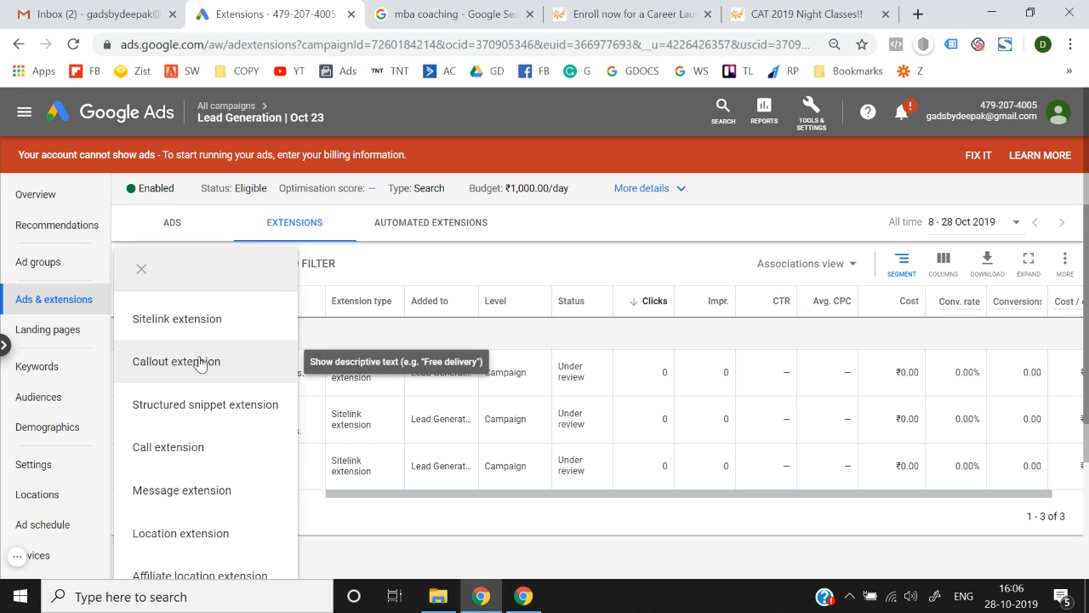
left_click(476, 14)
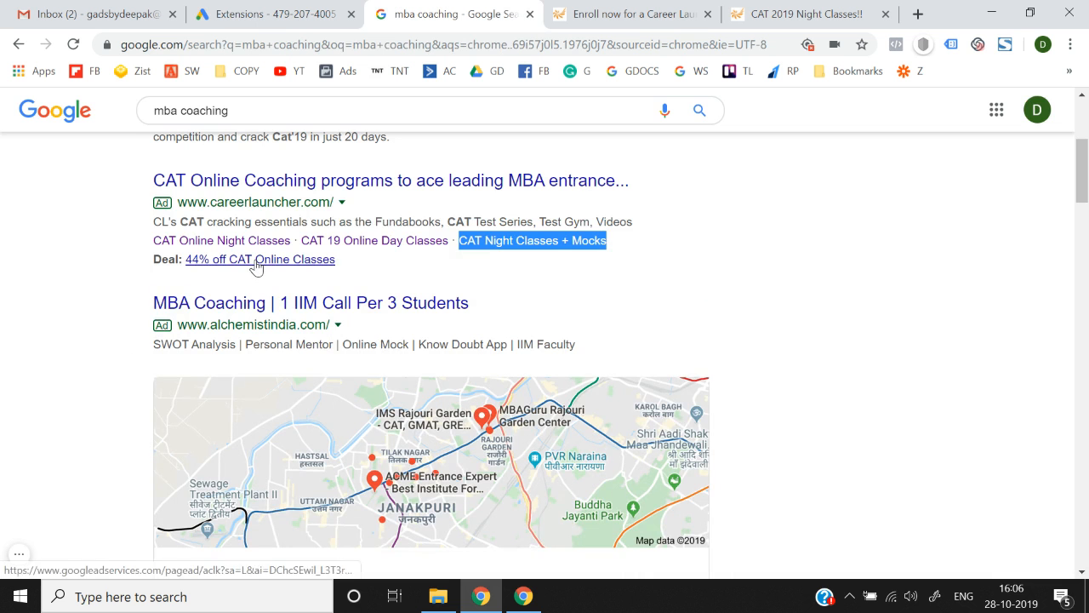
scroll(296, 318, "down", 12)
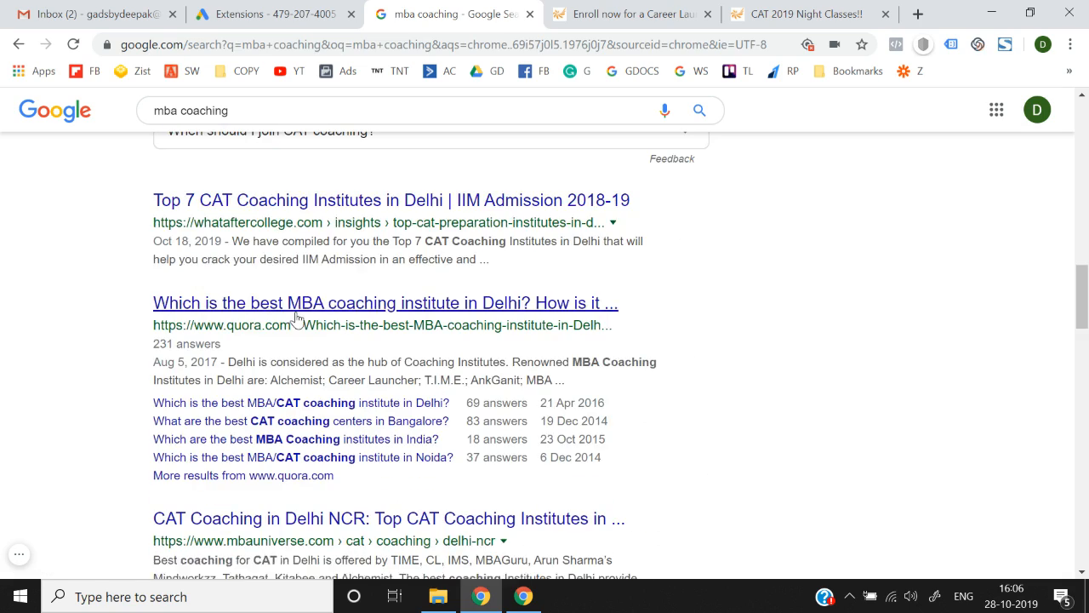
scroll(274, 405, "down", 11)
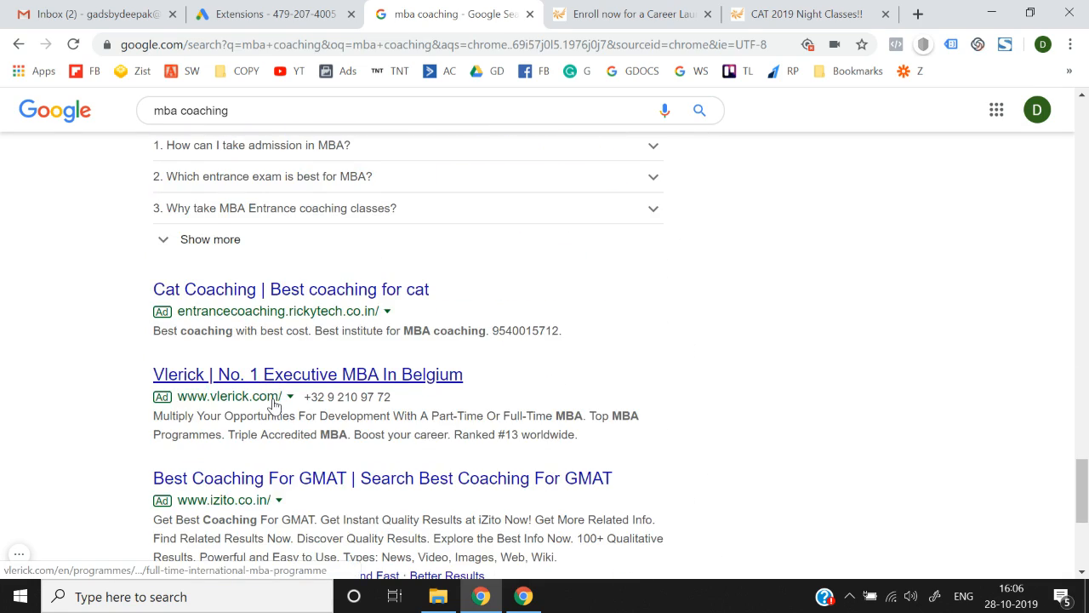
left_click_drag(212, 393, 354, 393)
left_click_drag(433, 375, 589, 392)
left_click(463, 379)
left_click(240, 12)
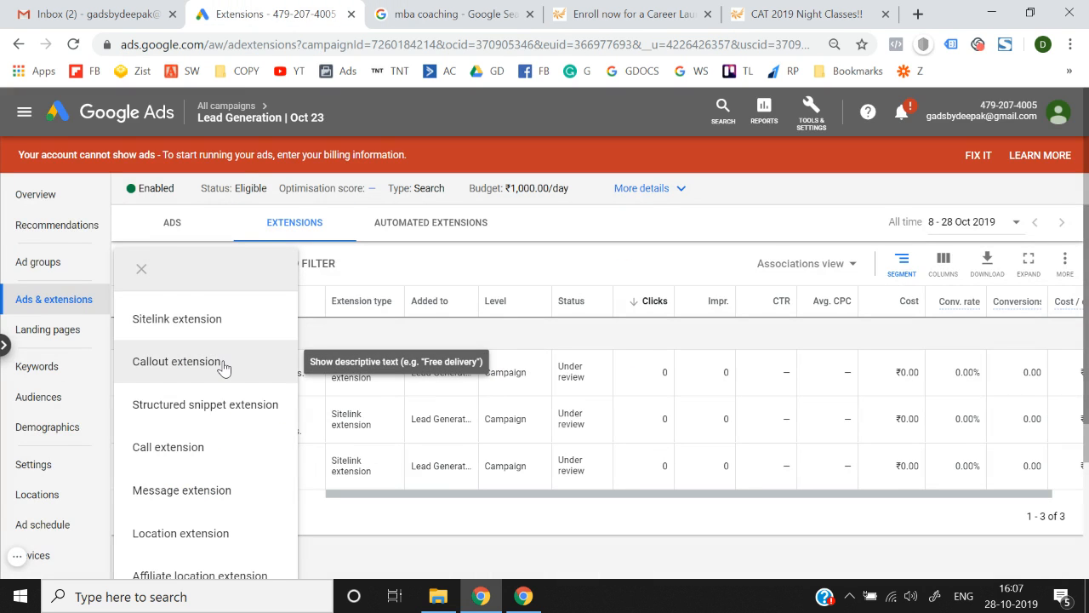
left_click(177, 361)
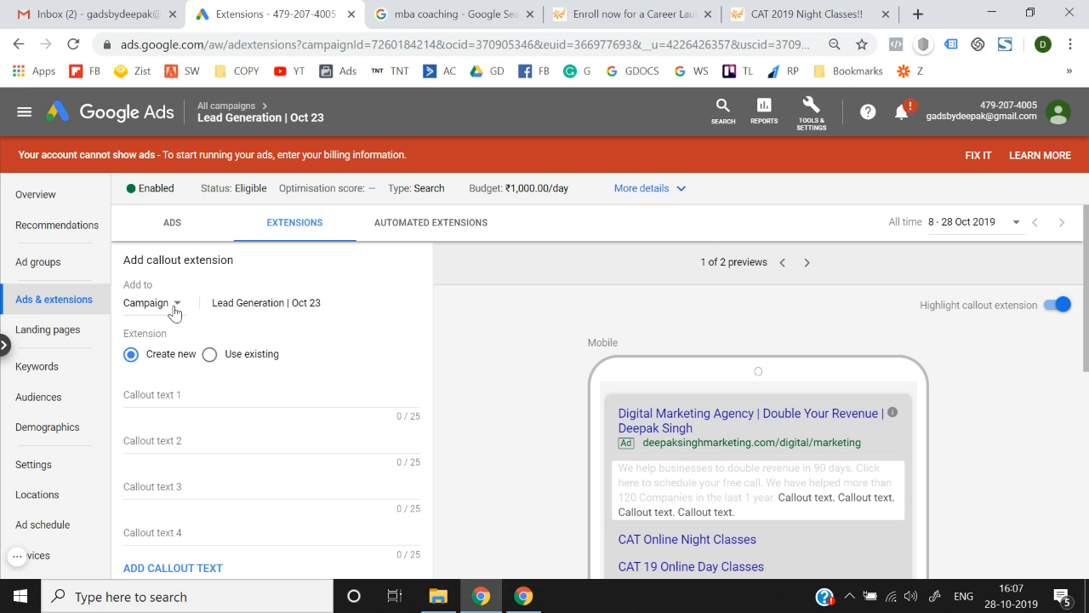
left_click_drag(214, 302, 336, 309)
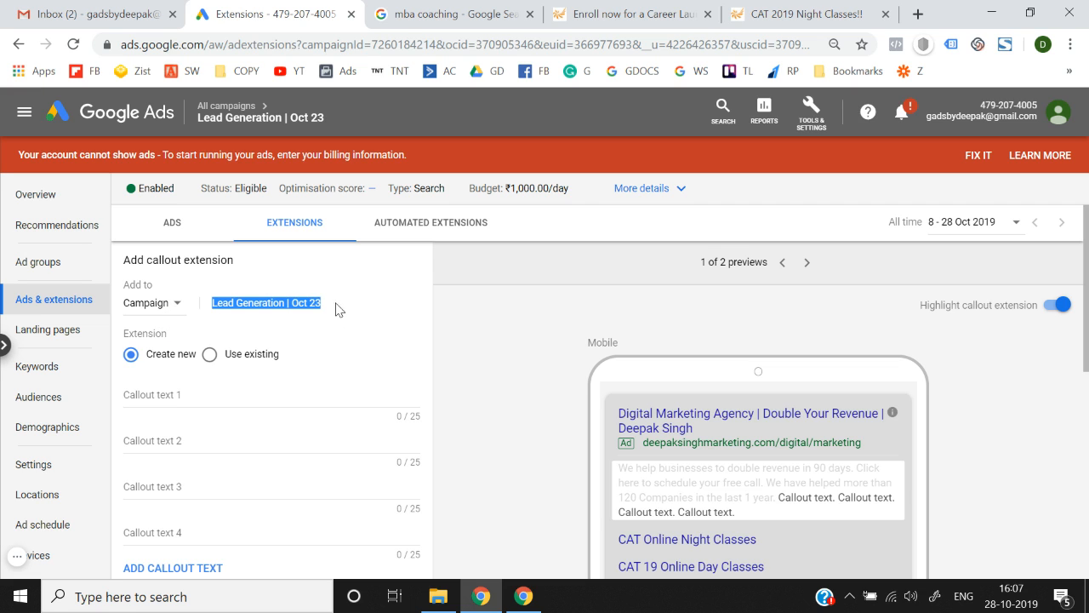
left_click(165, 313)
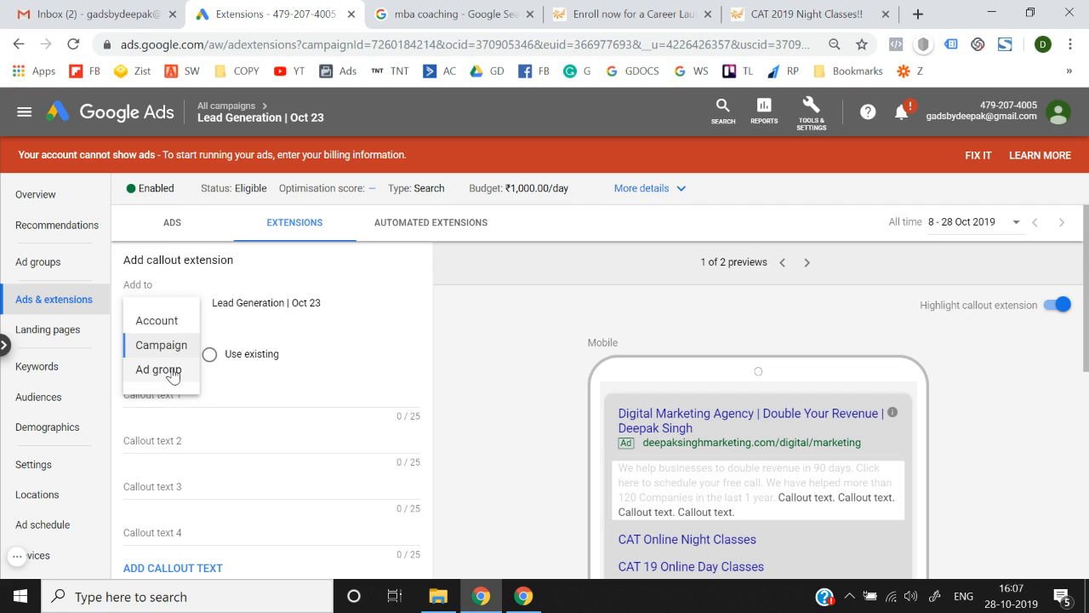
left_click(175, 342)
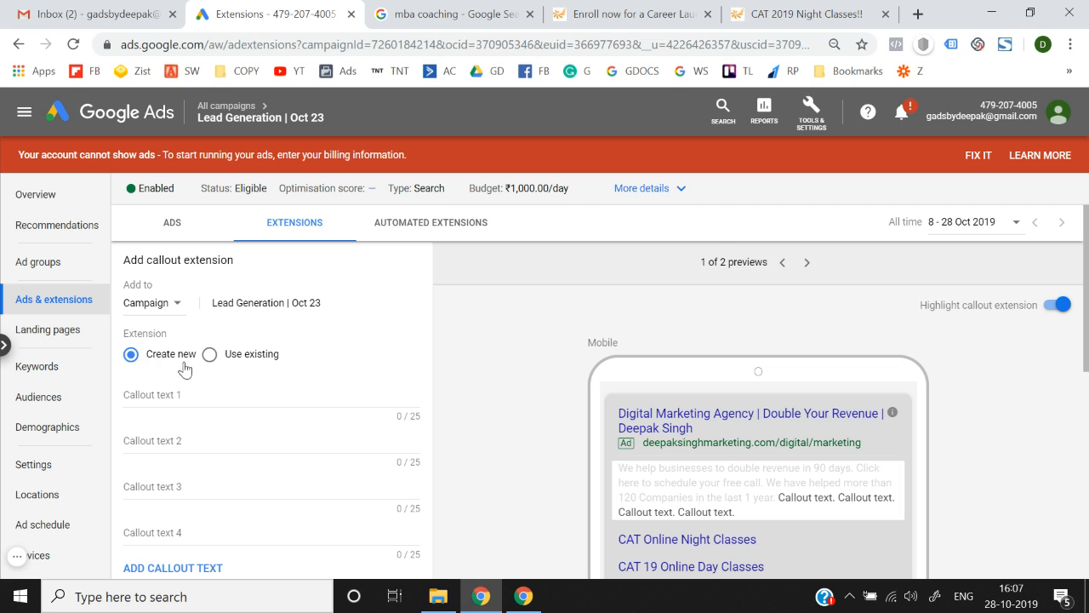
scroll(232, 364, "down", 2)
scroll(231, 365, "up", 2)
scroll(175, 386, "down", 1)
left_click(188, 365)
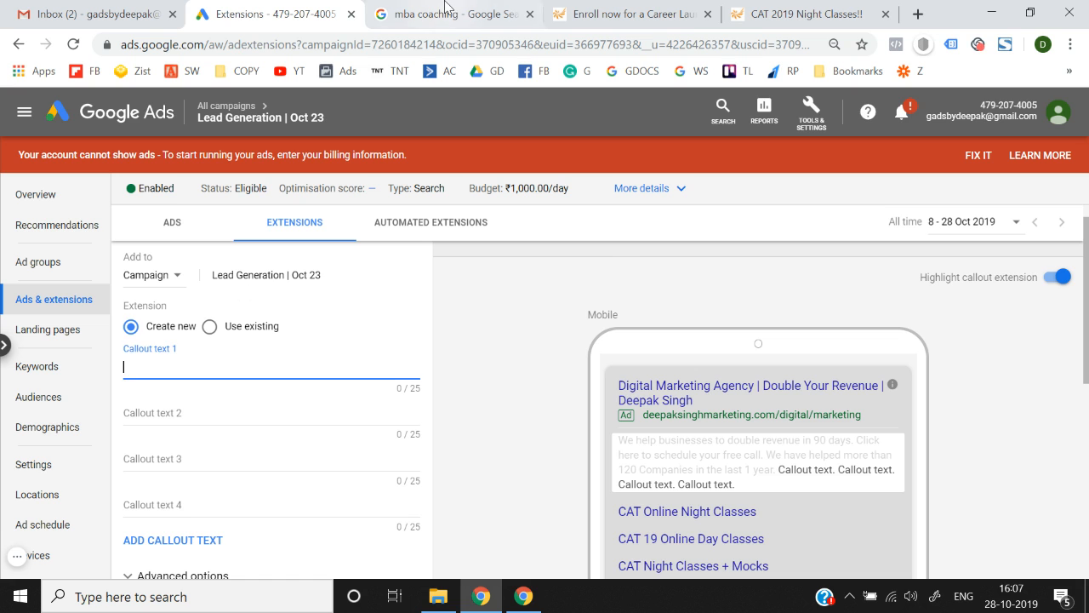
Copy 'Discover Quality Results.' and 'Explore the Best Info Now' from the iZito ad into callouts 1-2.
left_click(451, 14)
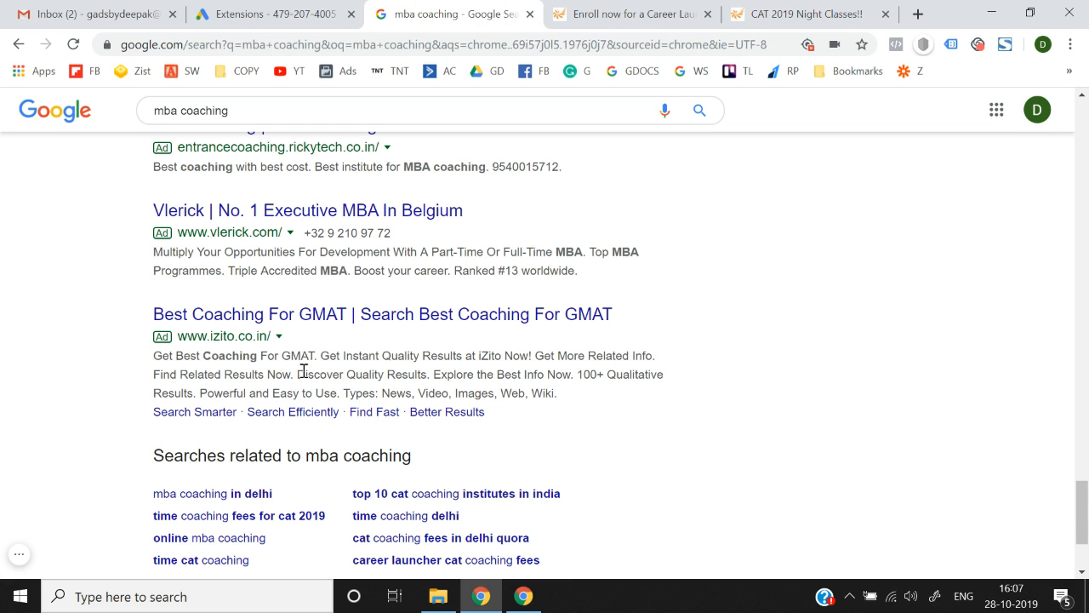
left_click_drag(297, 373, 430, 373)
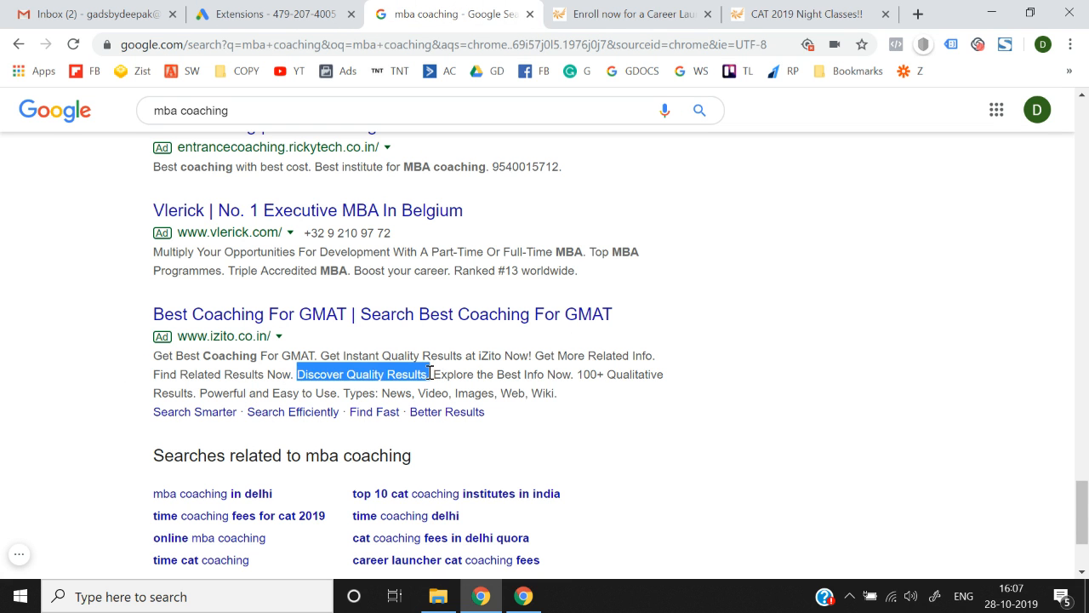
key("ctrl+c")
left_click(230, 13)
key("ctrl+v")
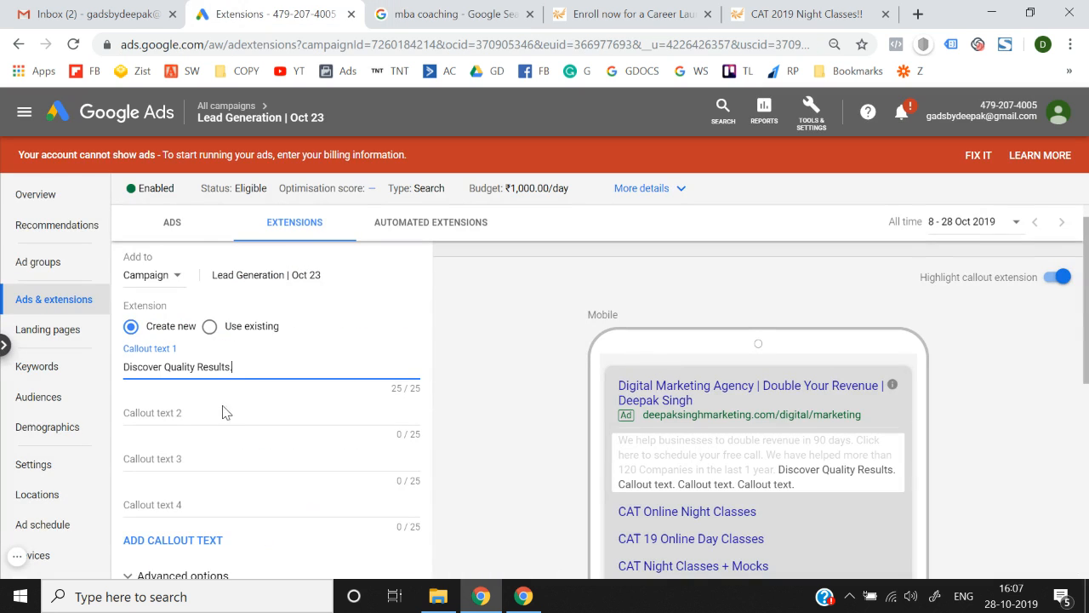
left_click(222, 410)
left_click(421, 12)
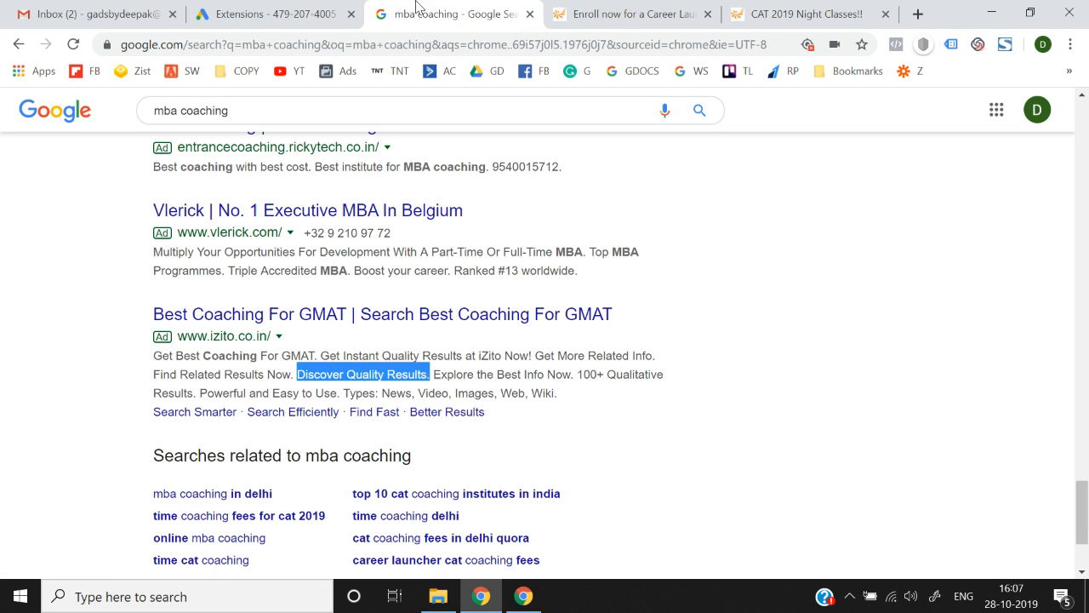
left_click_drag(434, 375, 572, 380)
key("ctrl+c")
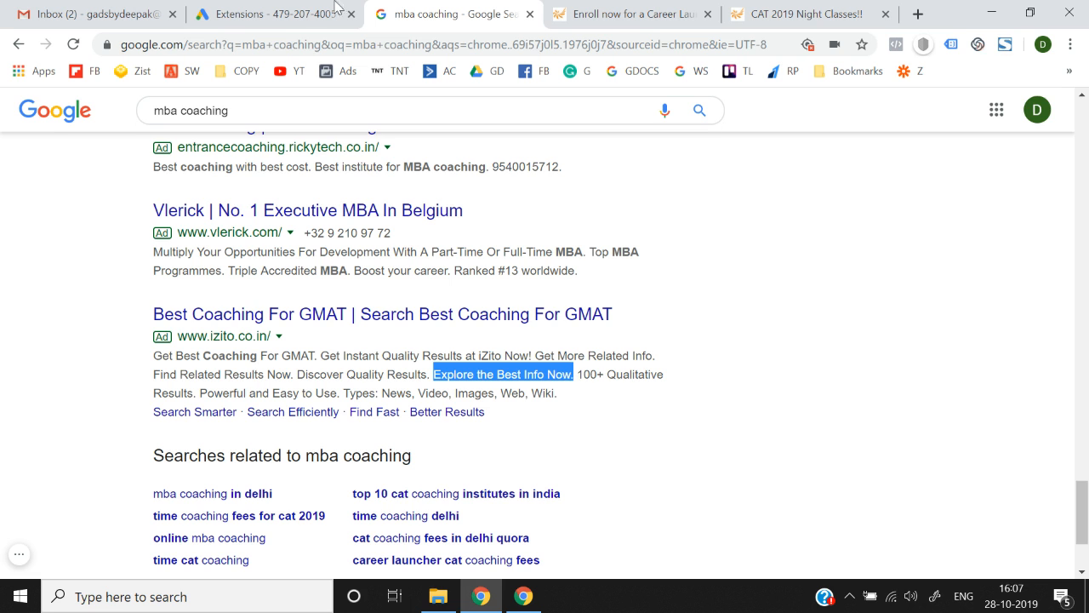
left_click(273, 14)
key("ctrl+v")
scroll(338, 358, "down", 1)
key("BackSpace")
Fill callouts 3 and 4 with '100+ Qualitative Results.' and 'Powerful and Easy to Use.'.
left_click(289, 439)
scroll(289, 440, "down", 1)
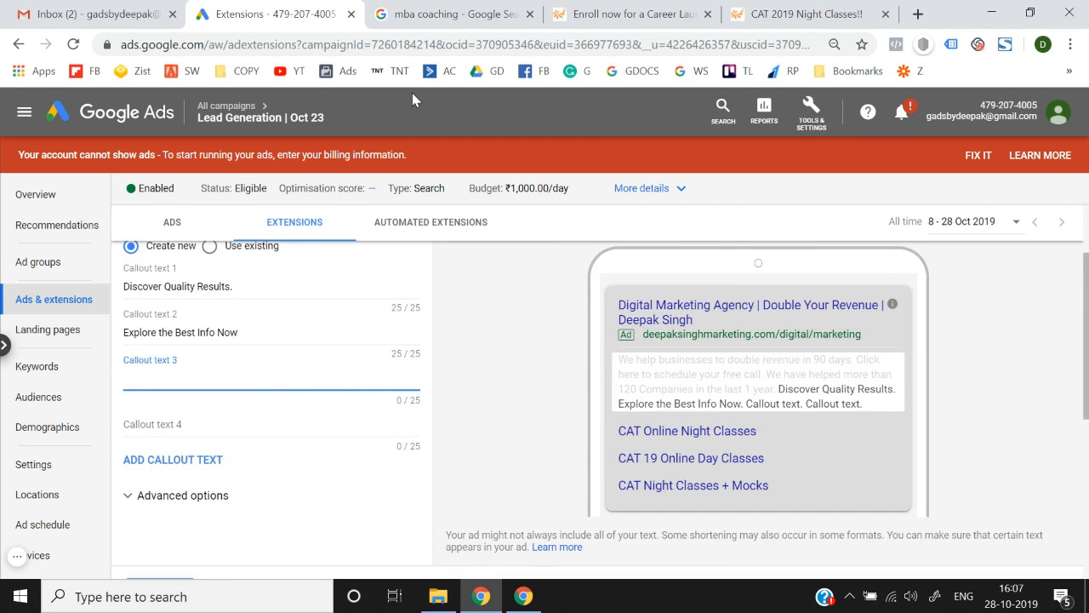
left_click(453, 14)
left_click_drag(581, 375, 193, 397)
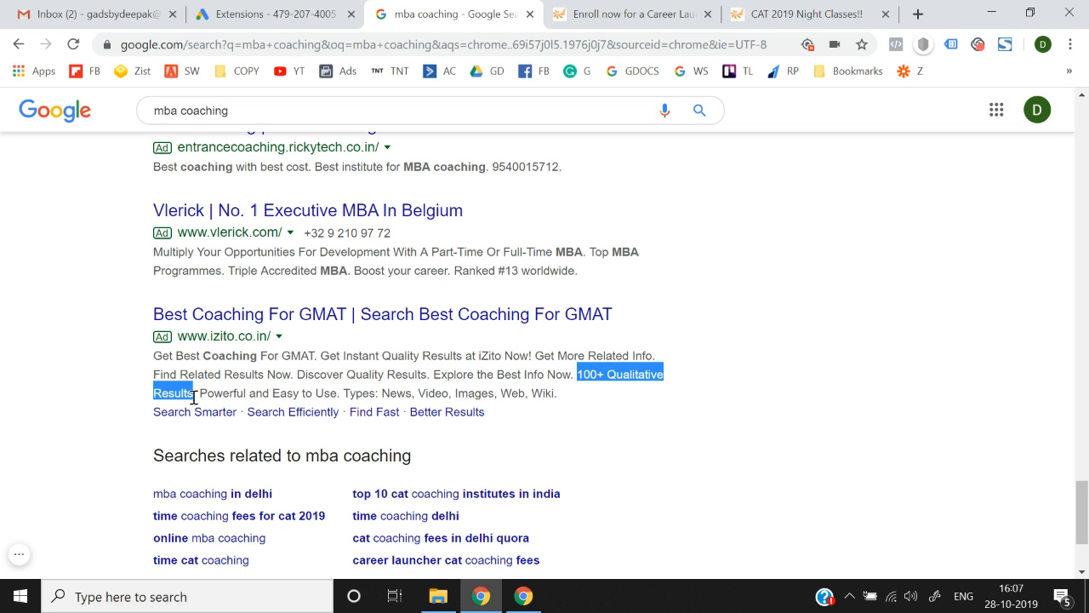
key("ctrl+c")
left_click(273, 14)
key("ctrl+v")
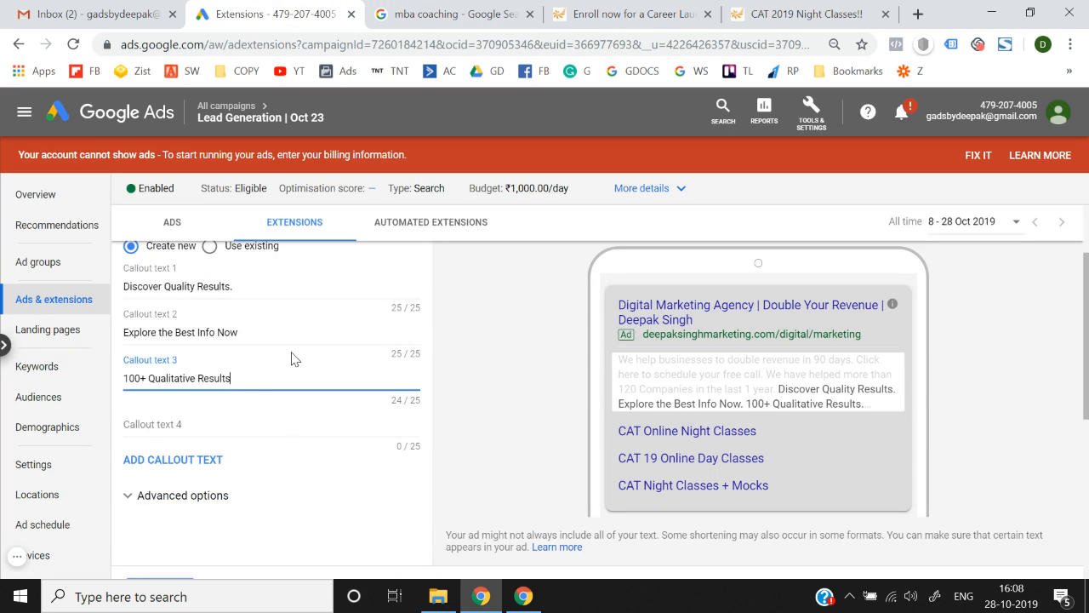
left_click(268, 431)
key("ctrl+Tab")
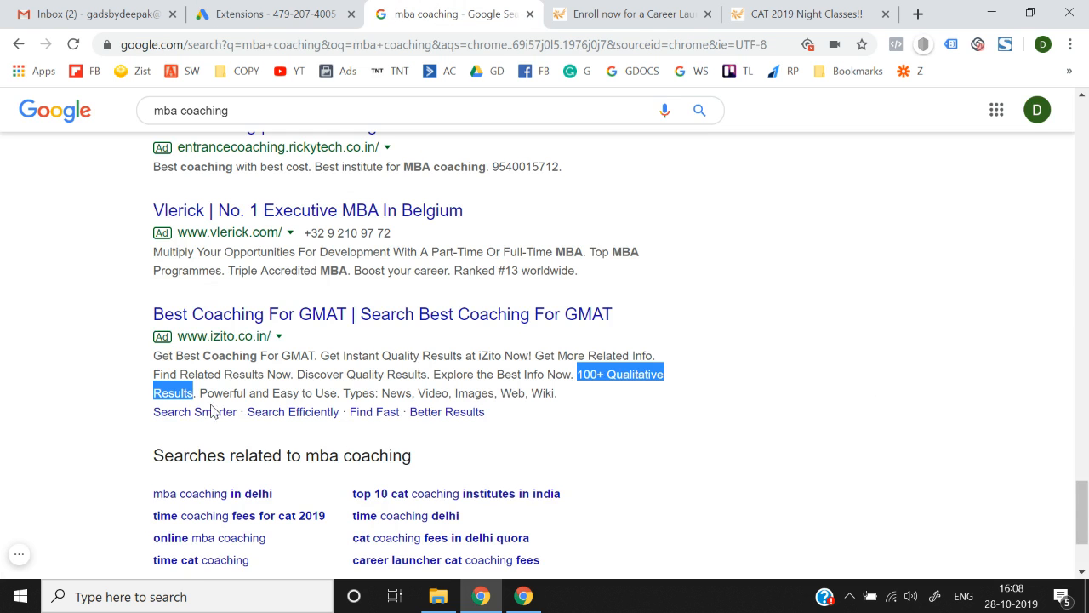
left_click_drag(200, 392, 338, 390)
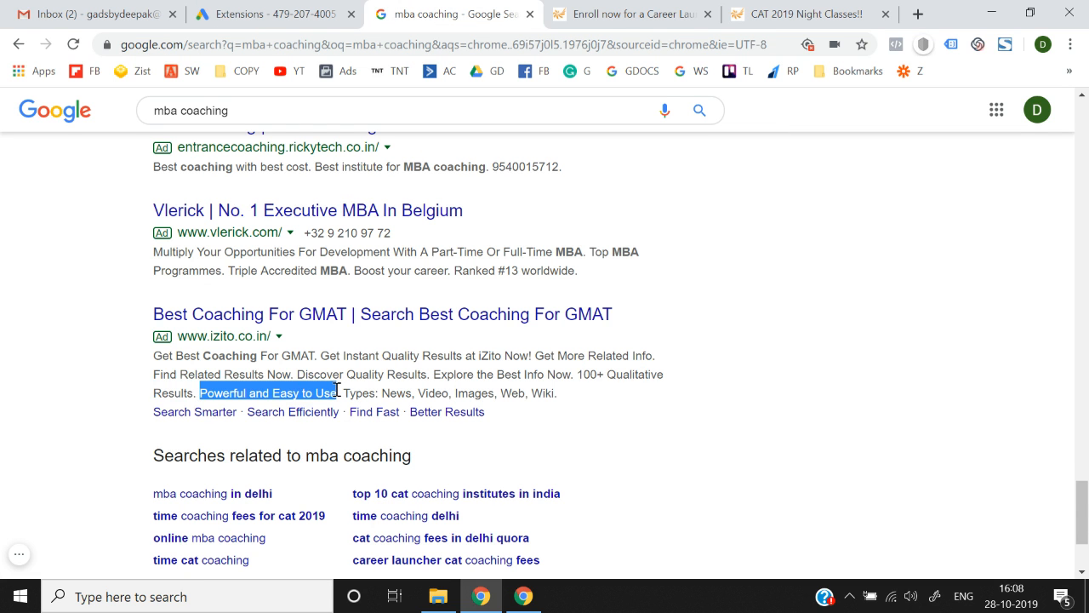
key("ctrl+c")
left_click(335, 10)
key("ctrl+v")
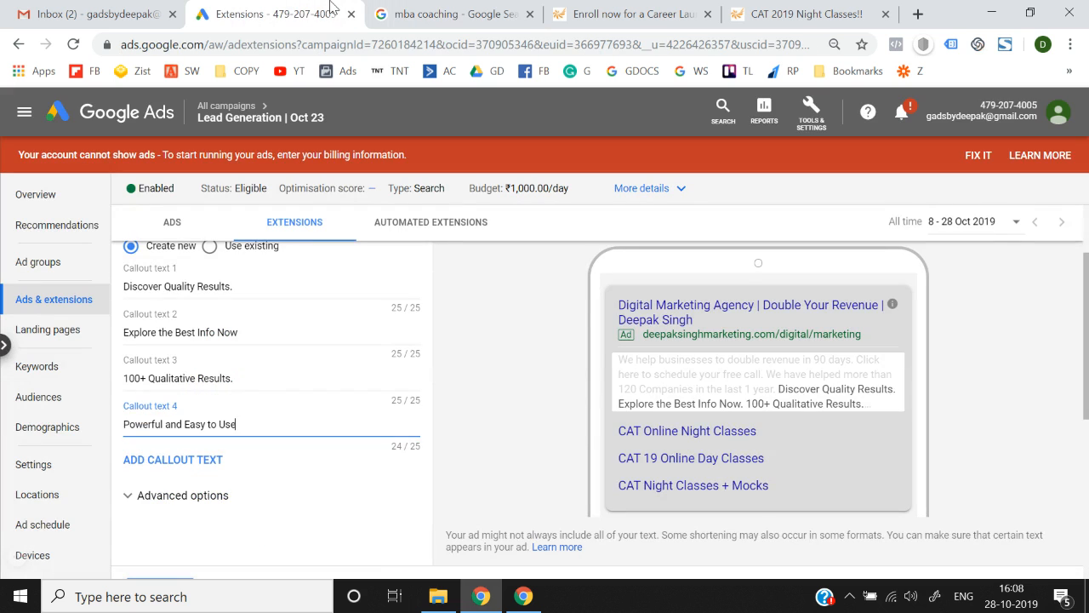
Expand Advanced options, add a fifth callout field, and save the callout extension.
scroll(451, 373, "down", 2)
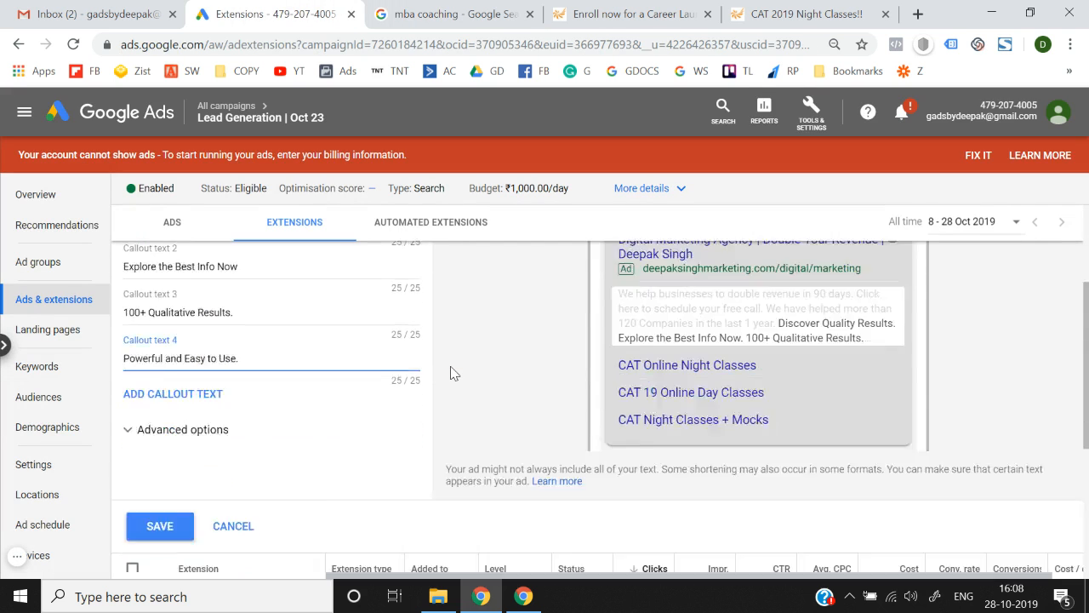
left_click(196, 332)
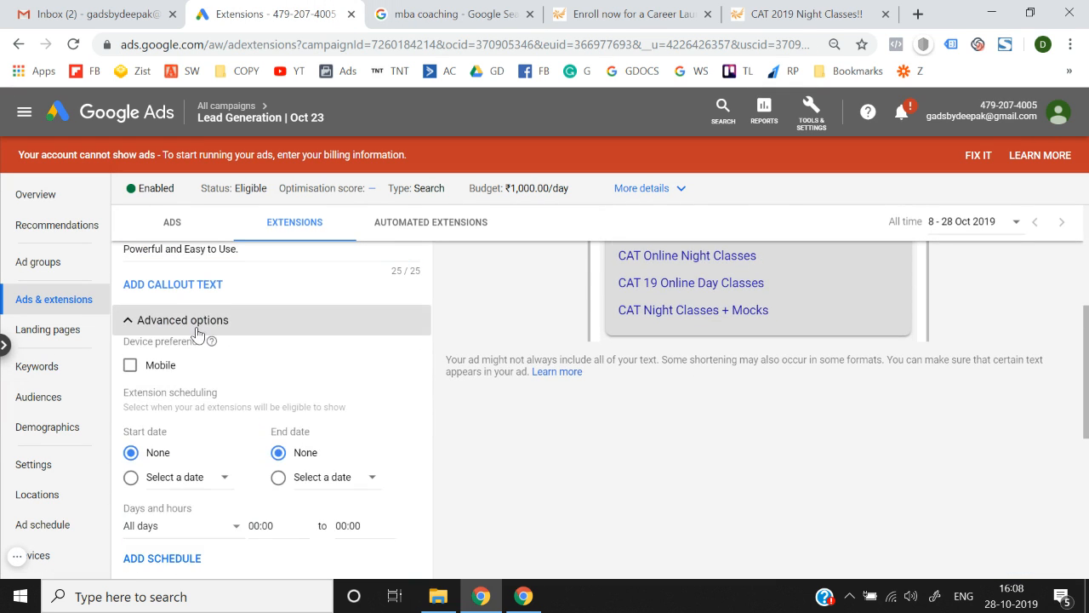
scroll(199, 333, "up", 1)
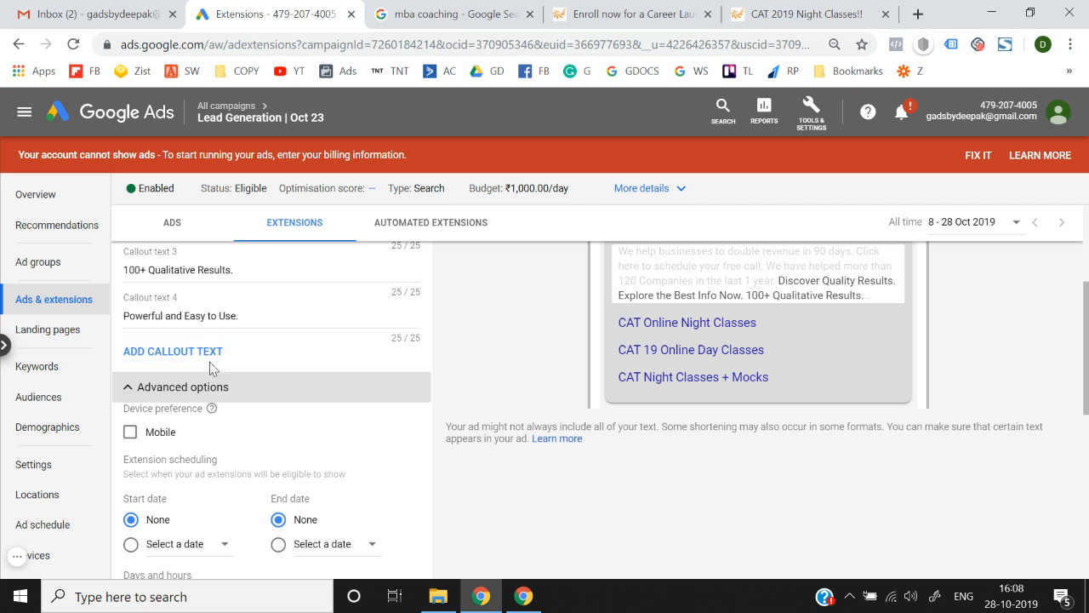
left_click(211, 365)
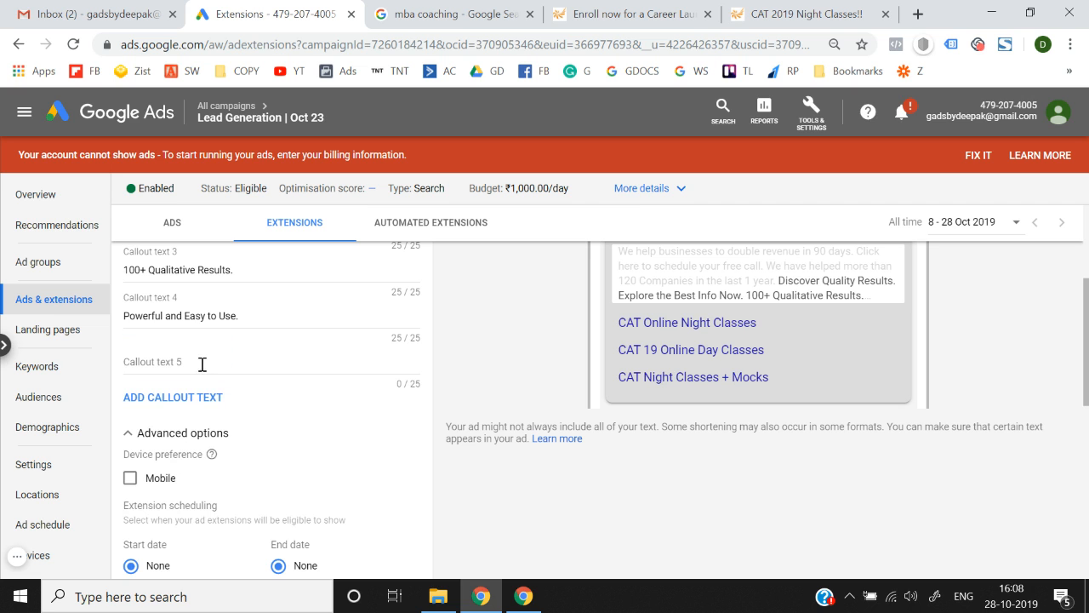
scroll(233, 403, "down", 1)
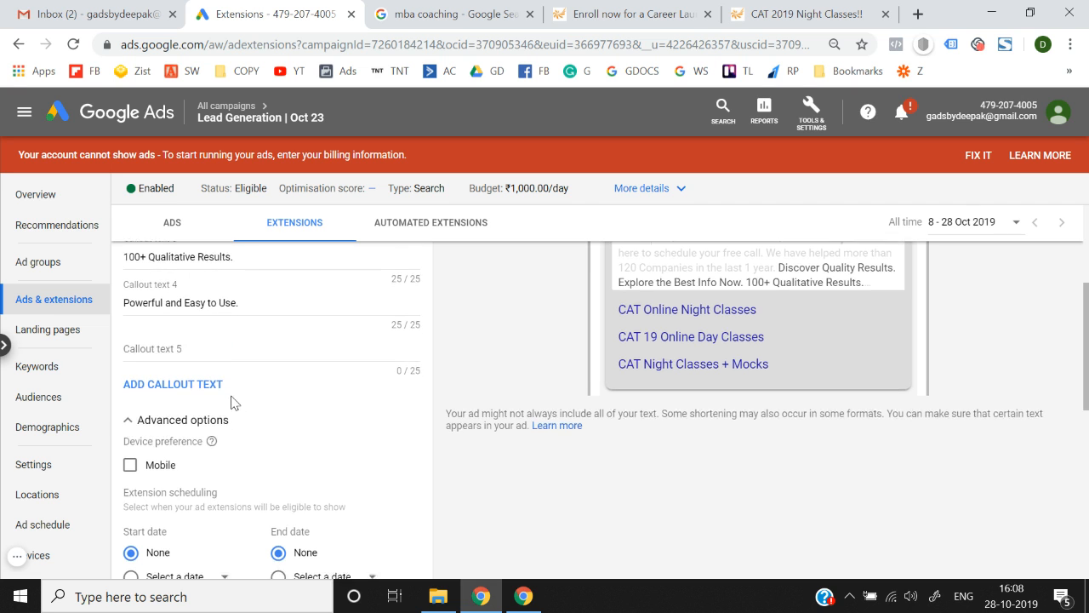
scroll(232, 403, "down", 1)
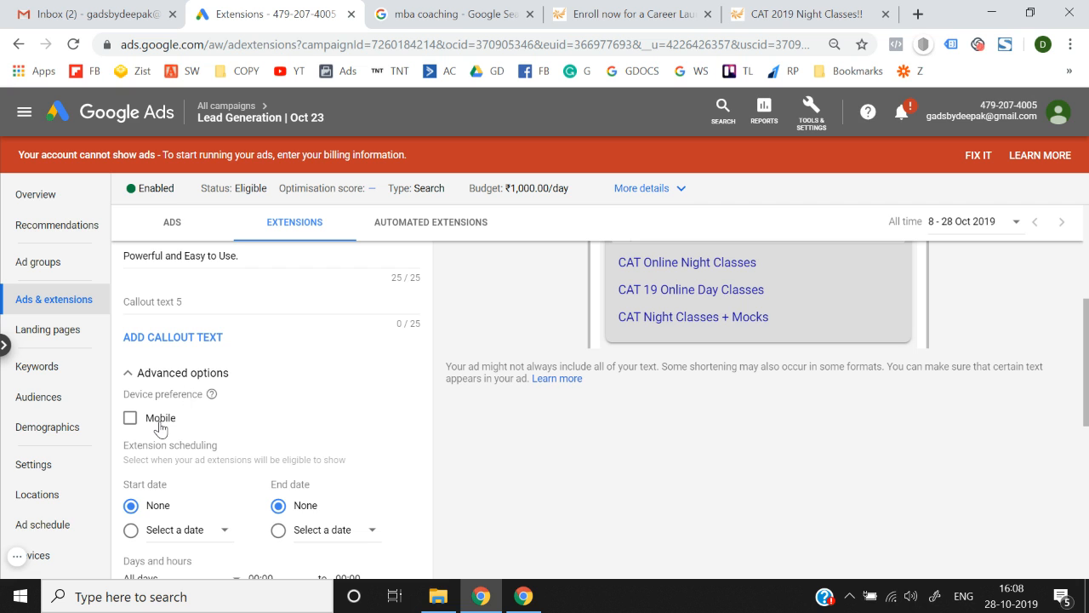
scroll(159, 428, "down", 3)
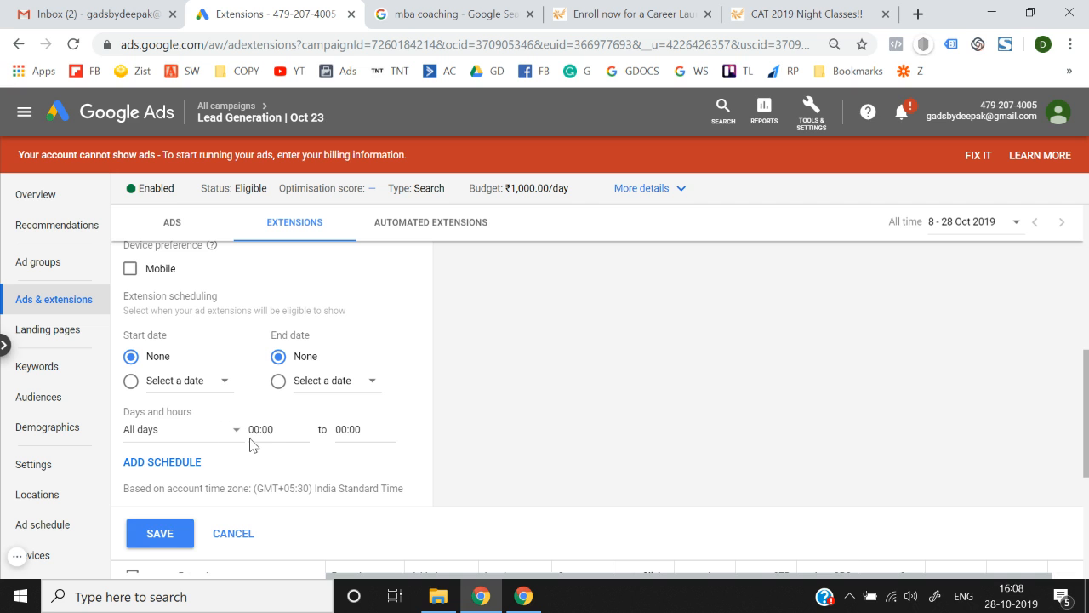
left_click(168, 533)
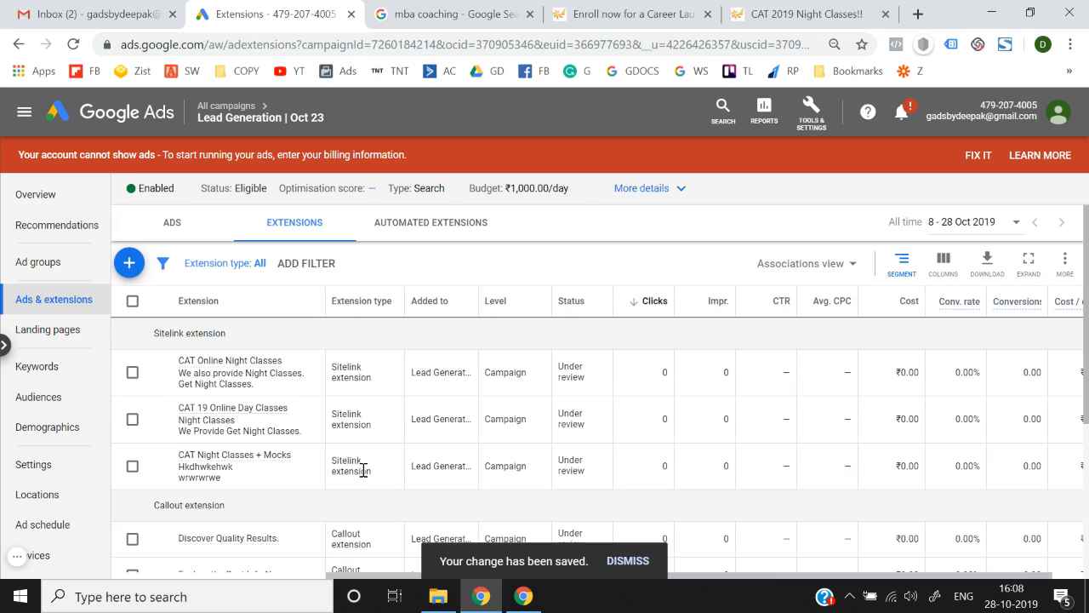
scroll(363, 470, "down", 2)
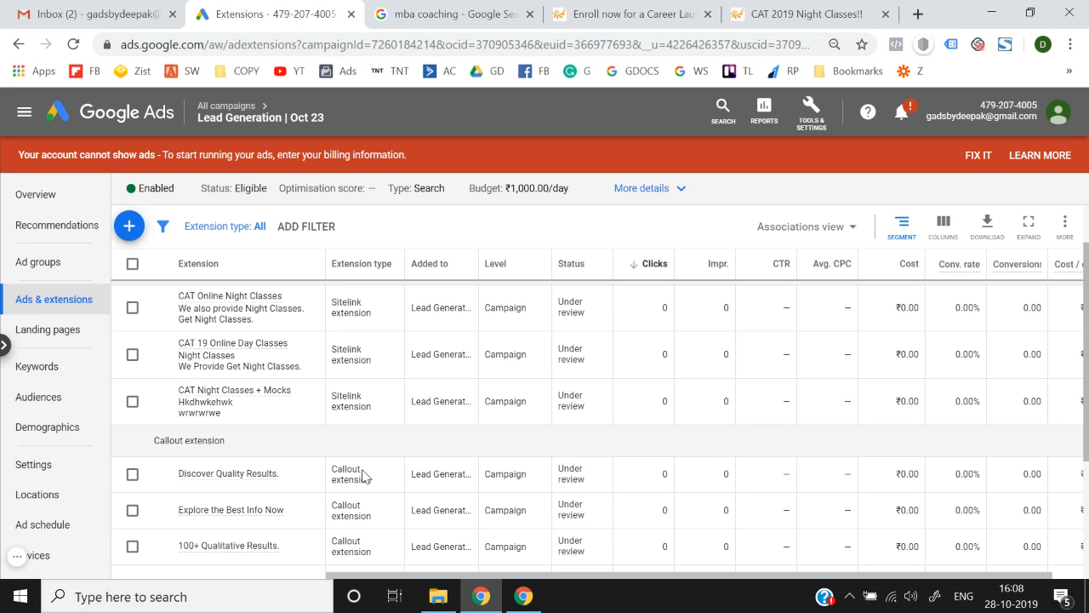
Start a structured snippet extension and look at a competitor ad's Types snippet for reference.
left_click(127, 223)
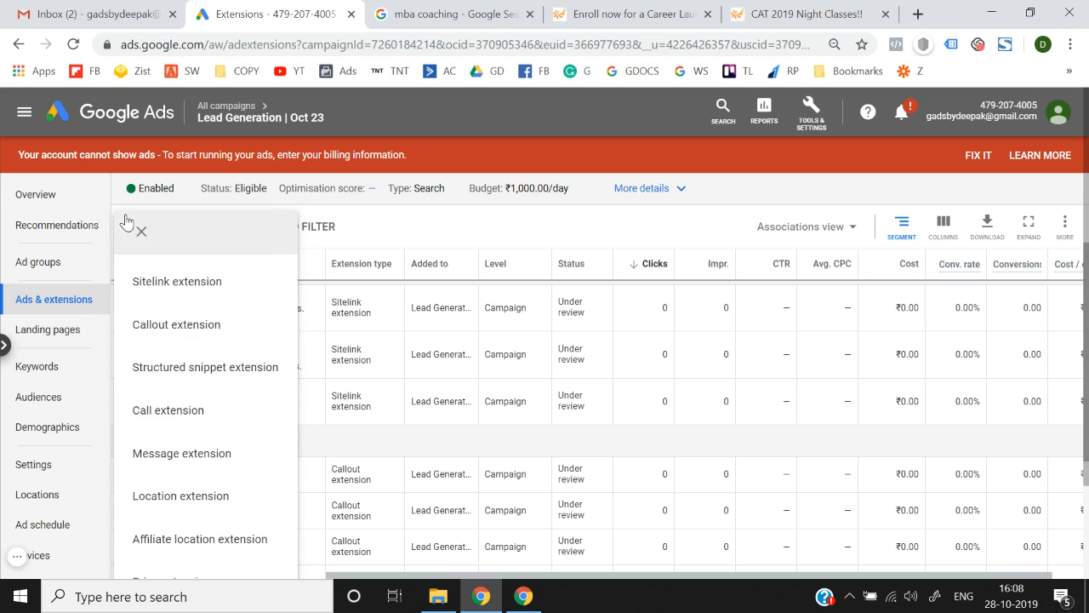
left_click(186, 365)
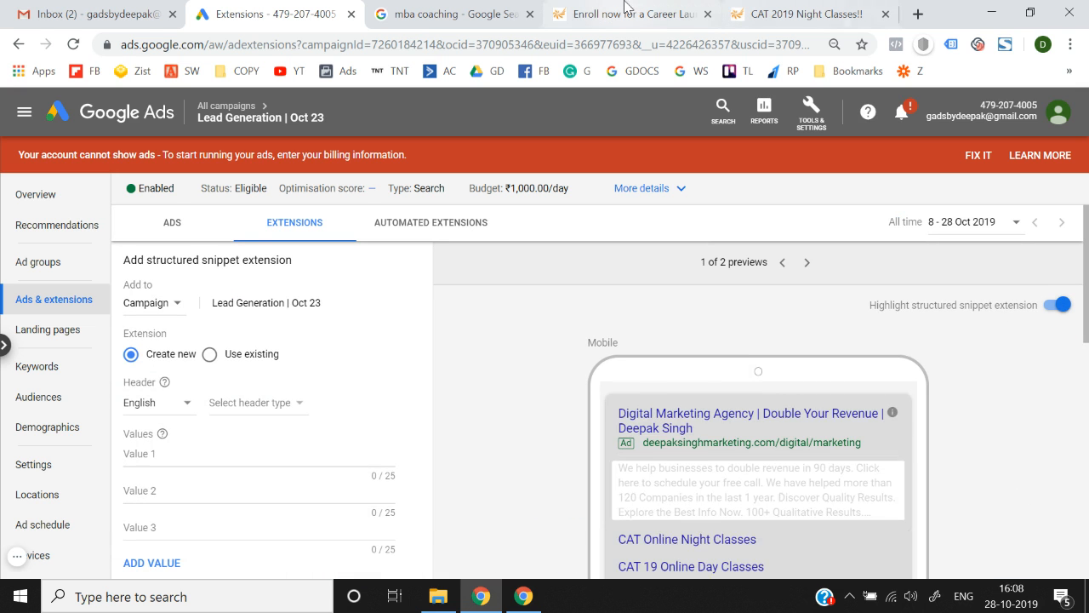
left_click(455, 10)
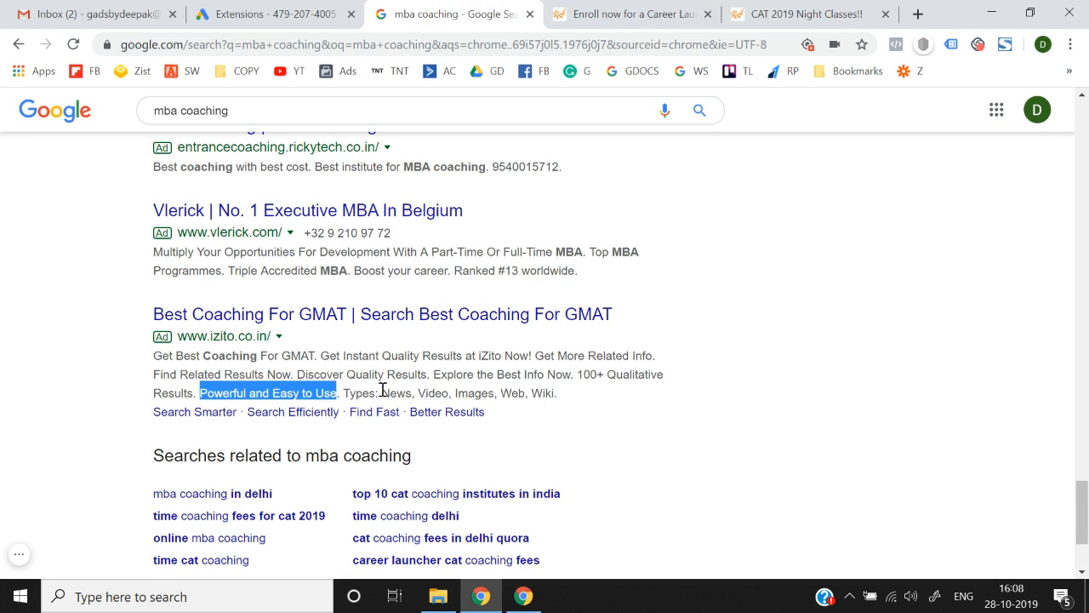
left_click(344, 393)
left_click_drag(344, 393, 575, 407)
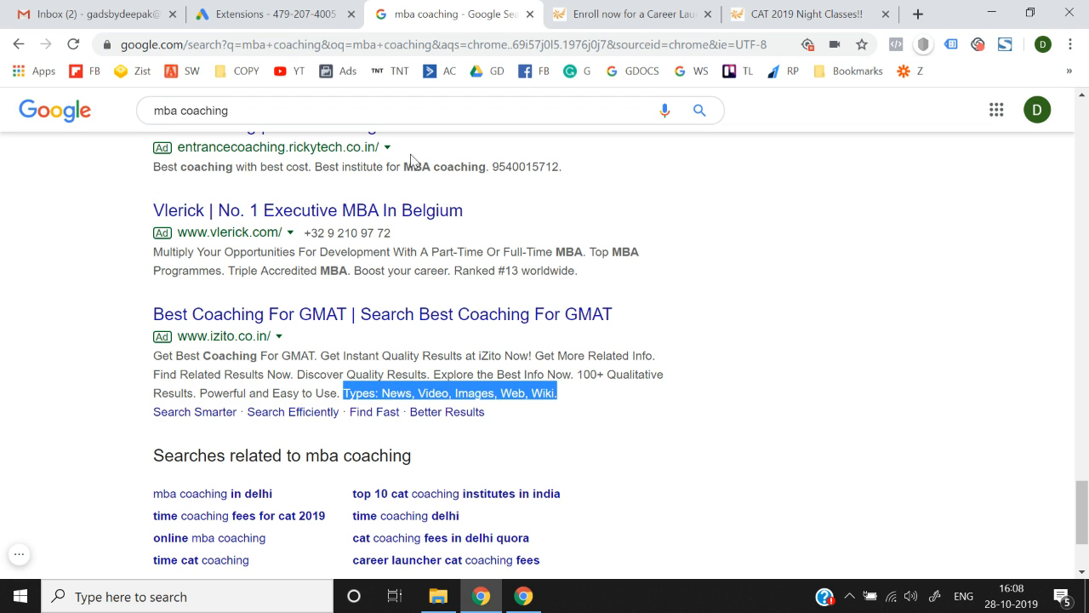
key("ctrl+shift+Tab")
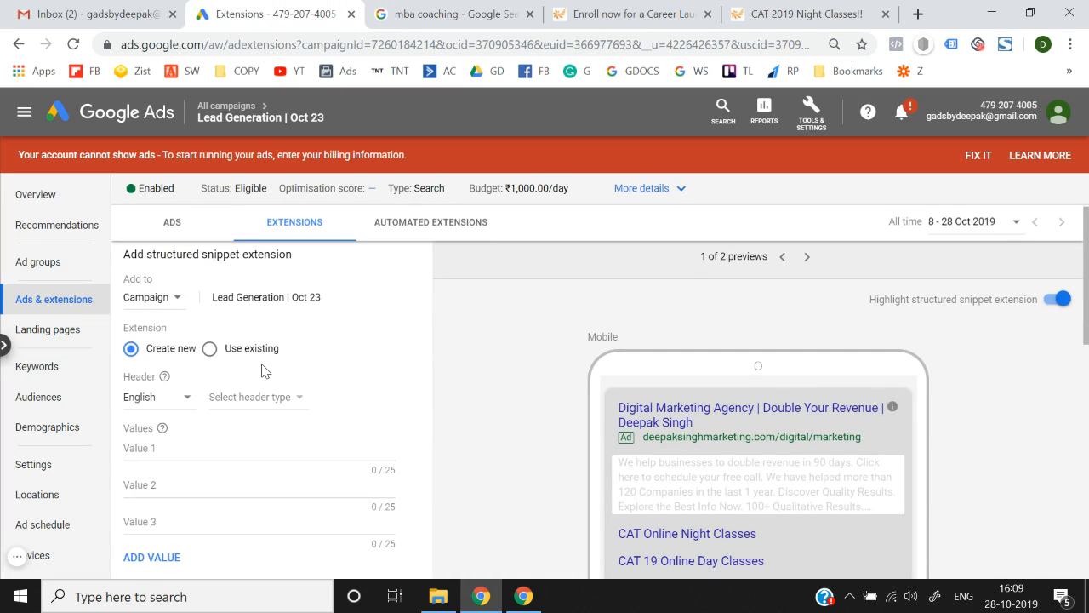
Choose Courses from the structured snippet Header type list and focus the first value.
scroll(260, 368, "down", 1)
left_click(252, 356)
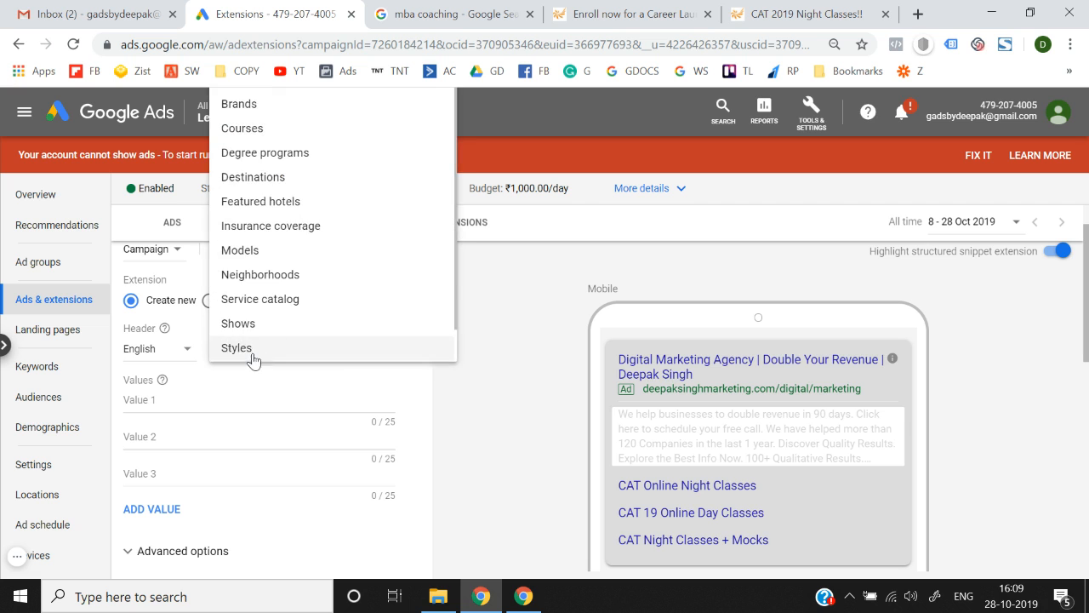
scroll(298, 293, "down", 1)
scroll(484, 387, "up", 1)
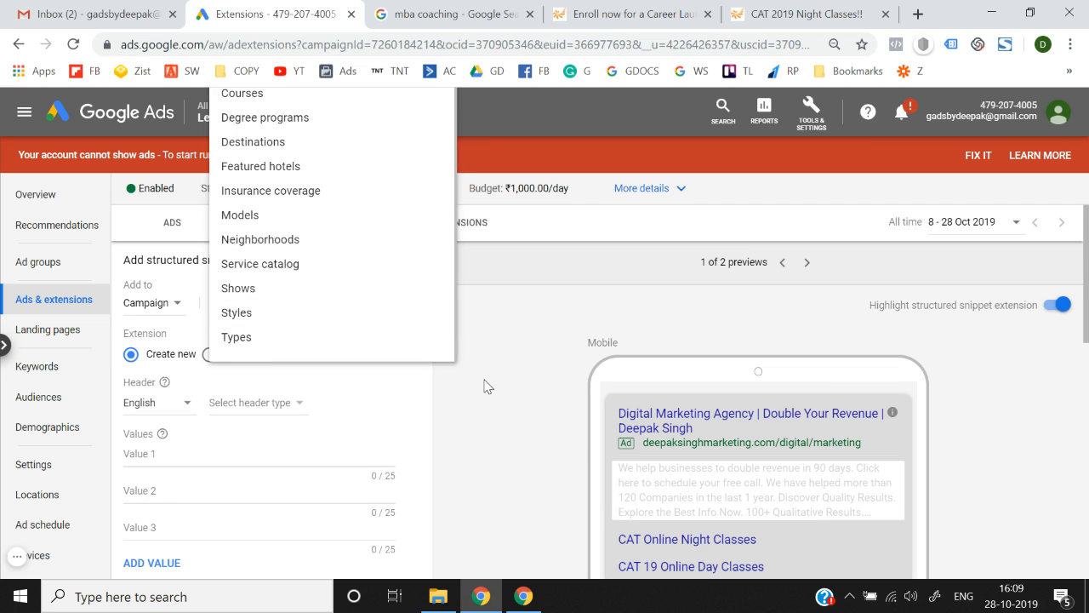
scroll(319, 284, "up", 1)
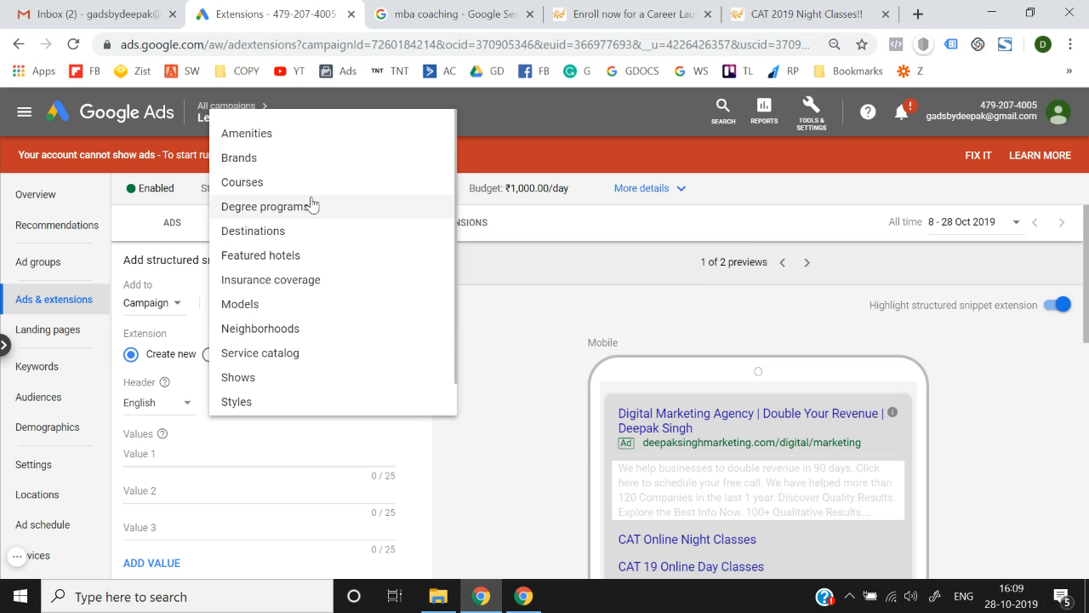
scroll(313, 311, "down", 1)
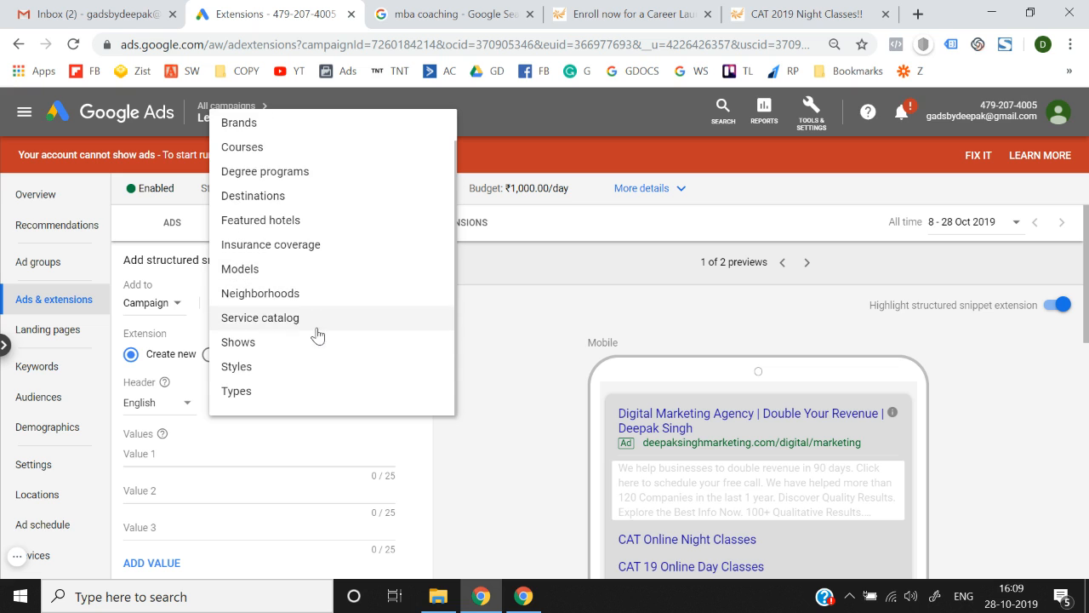
scroll(318, 341, "up", 1)
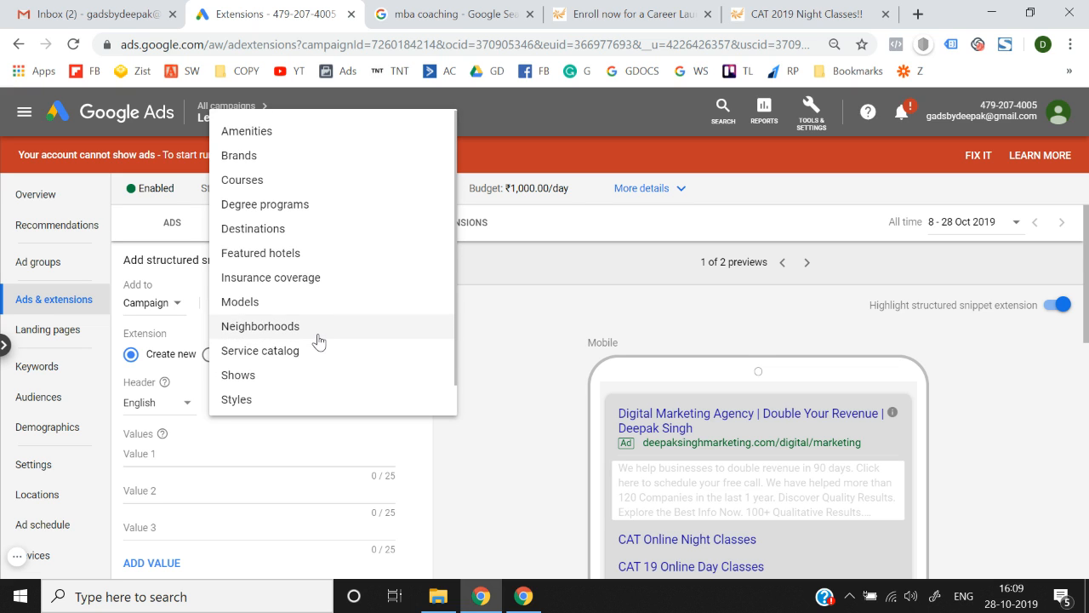
left_click(274, 193)
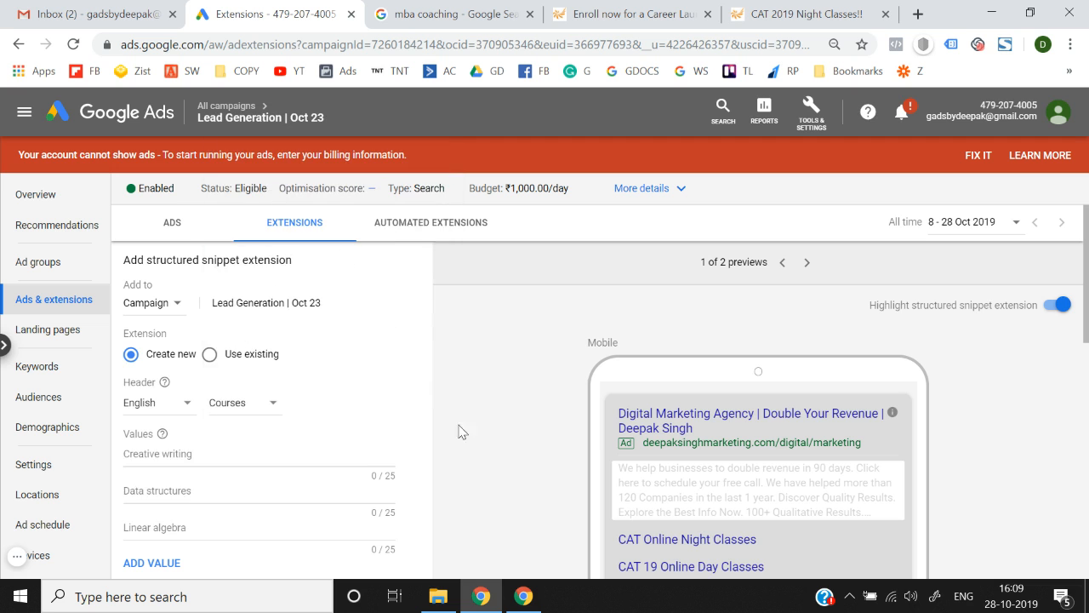
scroll(474, 462, "down", 3)
scroll(292, 347, "up", 3)
scroll(451, 434, "down", 1)
left_click(298, 390)
Enter values '100 Days CAT Course', '3 Month Cat Course' and 'Classroom Cat coaching'.
type("1")
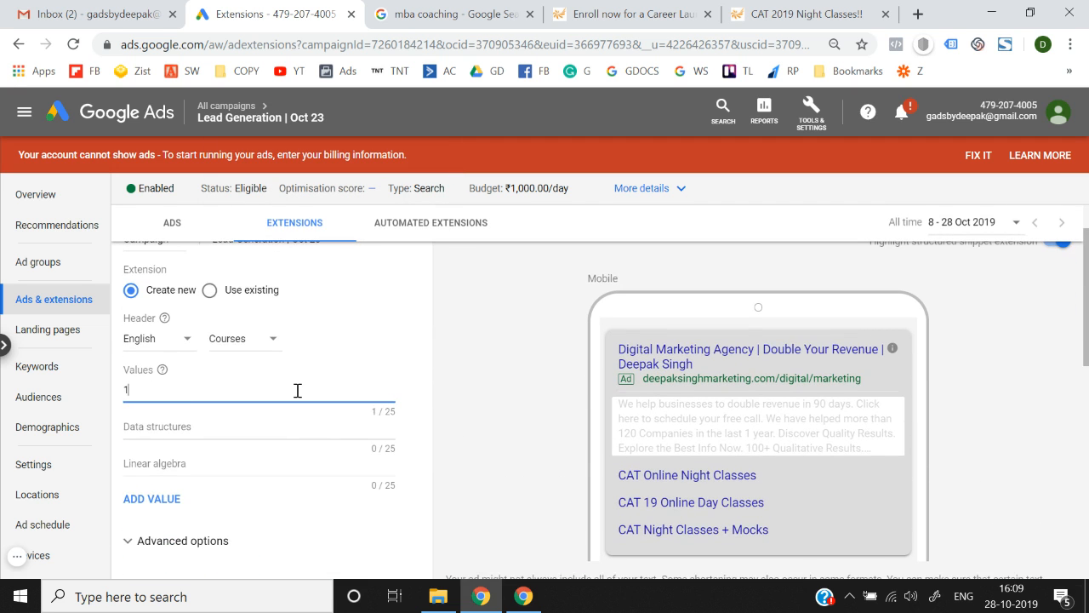
type("00 Days CAT Course3")
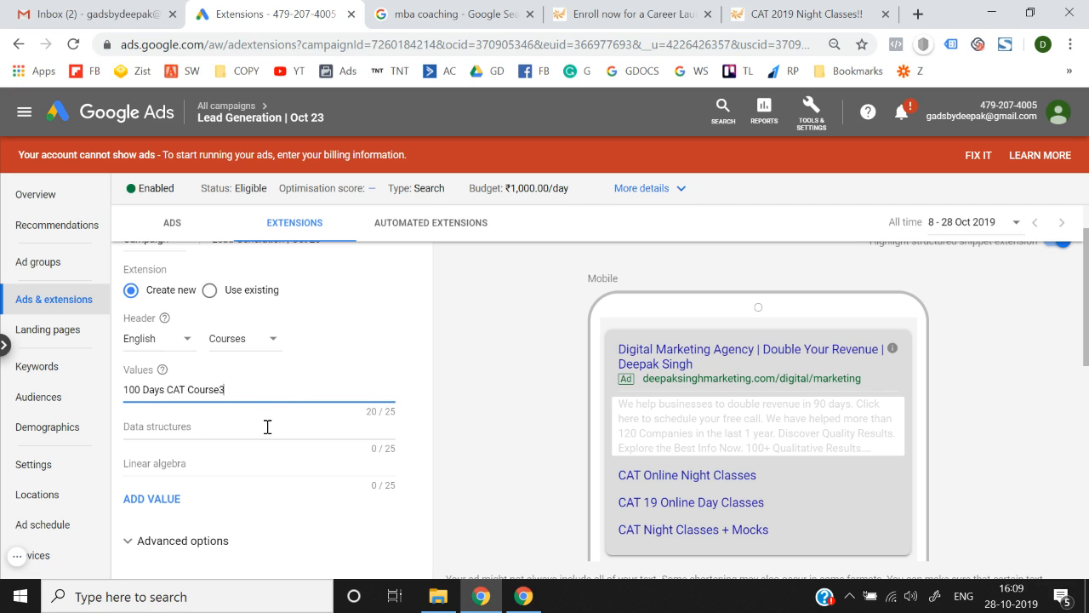
key("BackSpace")
left_click(178, 432)
type("3 Monthj")
key("BackSpace")
type("Cat Course")
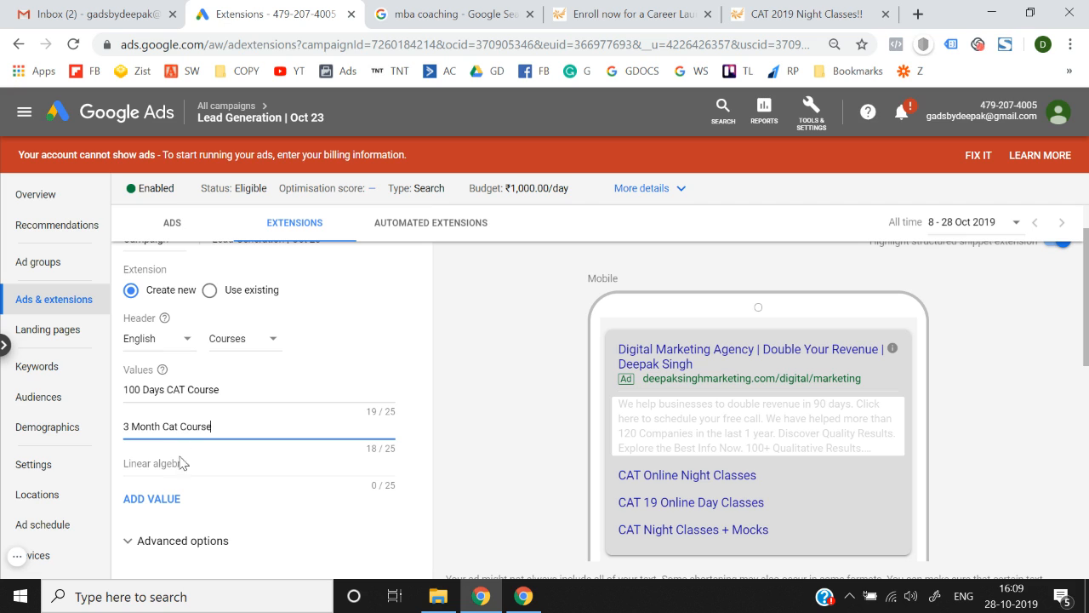
left_click(182, 474)
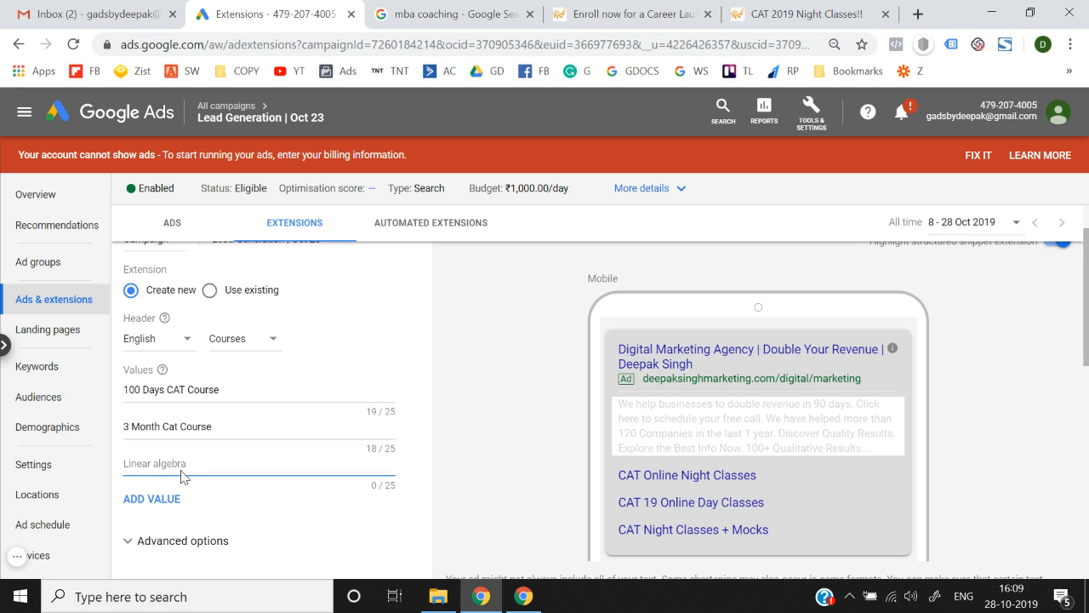
type("Classroom Cat coaching")
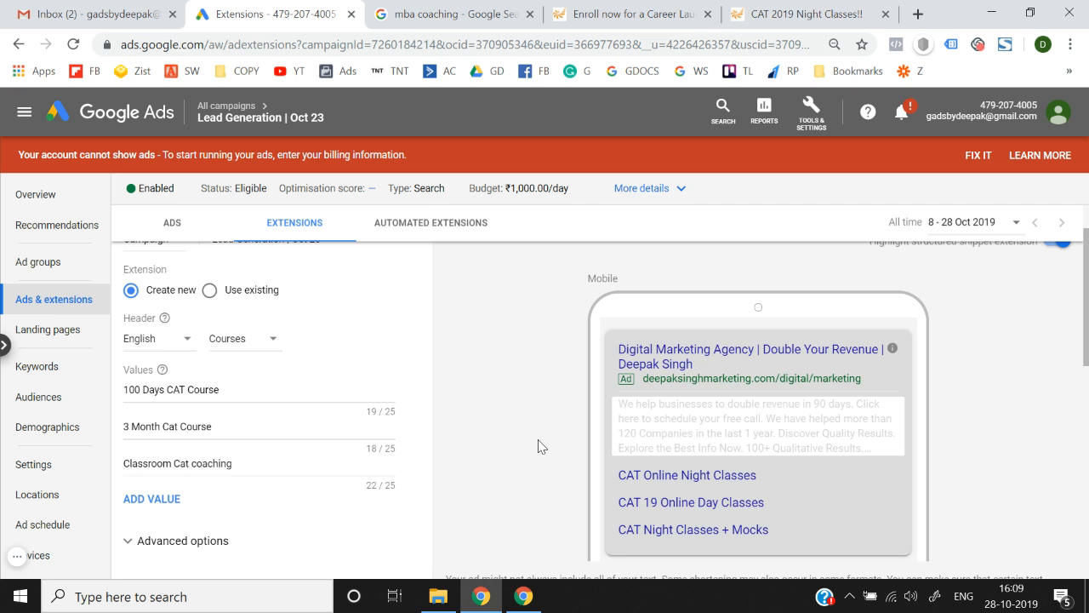
scroll(538, 446, "down", 2)
scroll(538, 440, "up", 2)
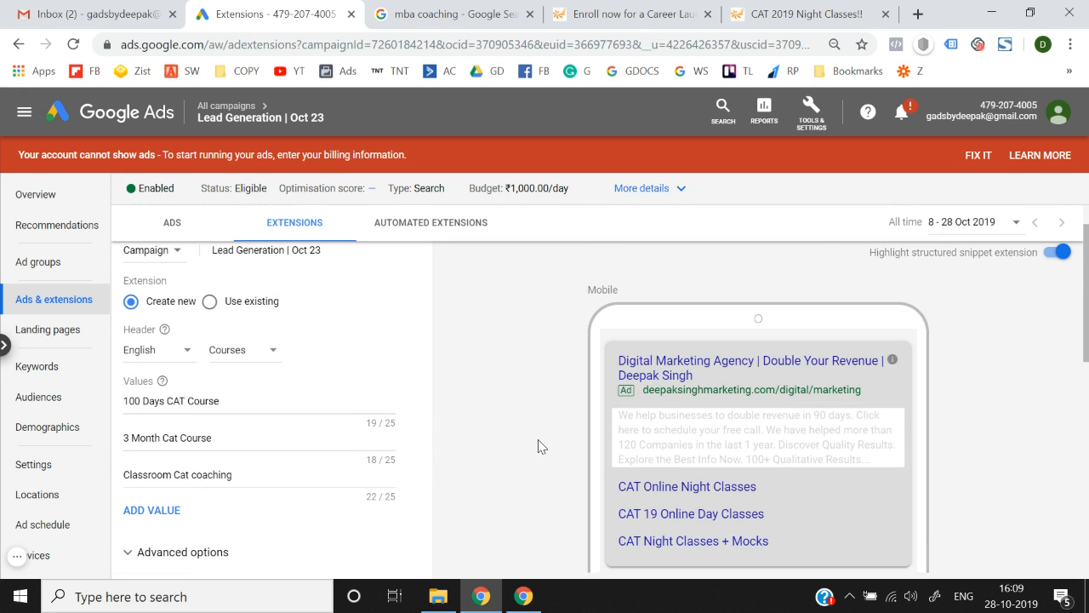
Switch the snippet header to Destinations and clear the three course values.
left_click(242, 356)
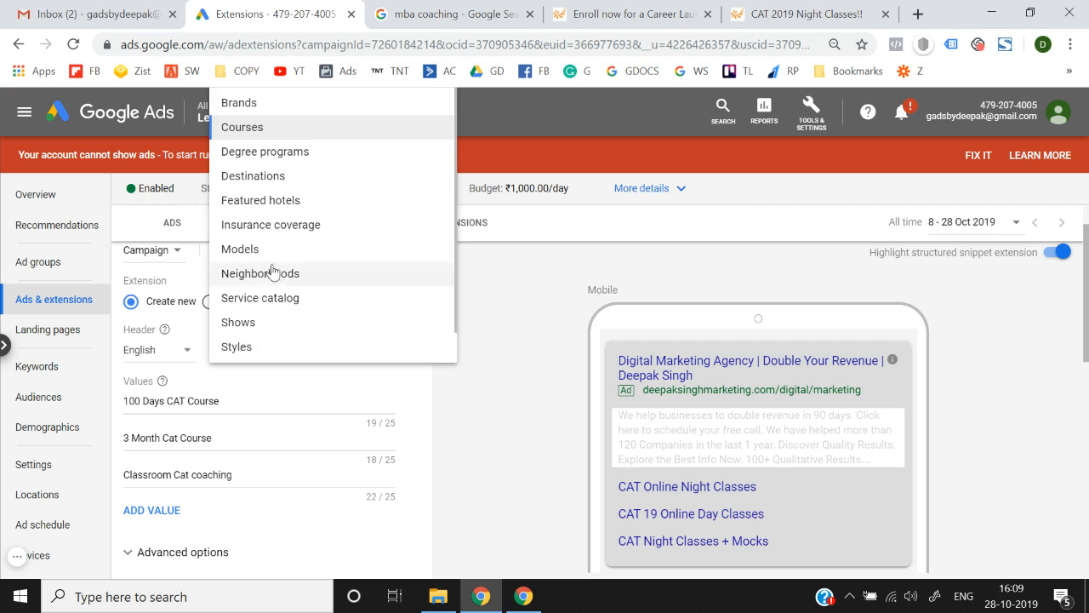
left_click(284, 179)
left_click(241, 401)
key("ctrl+a")
key("BackSpace")
left_click(241, 442)
key("ctrl+a")
key("BackSpace")
left_click(253, 477)
key("ctrl+a")
key("BackSpace")
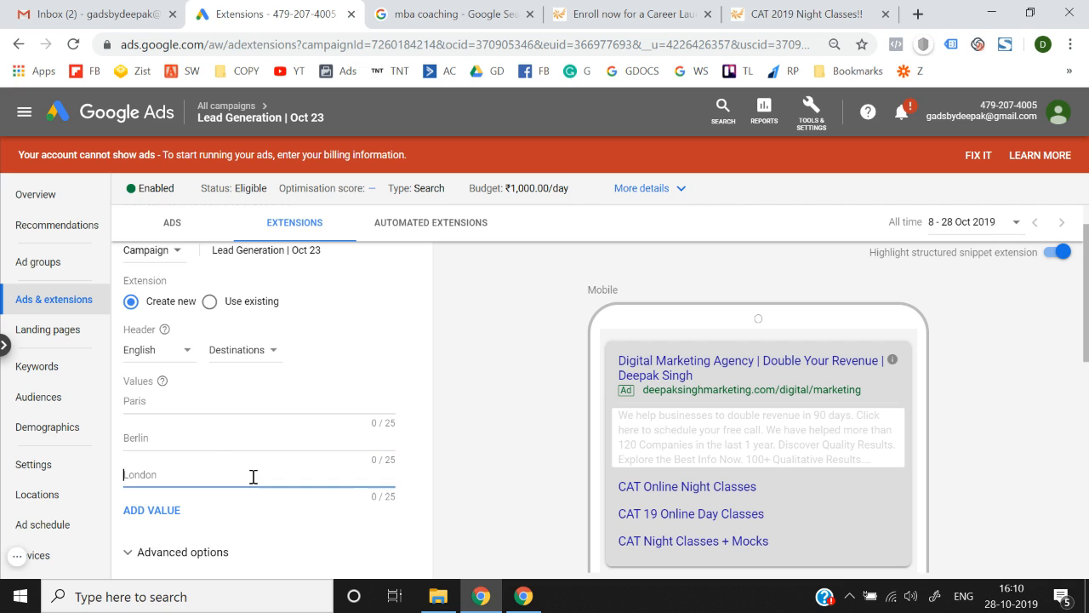
Enter NewZealand, Australia and Canada as the three snippet values.
left_click(163, 401)
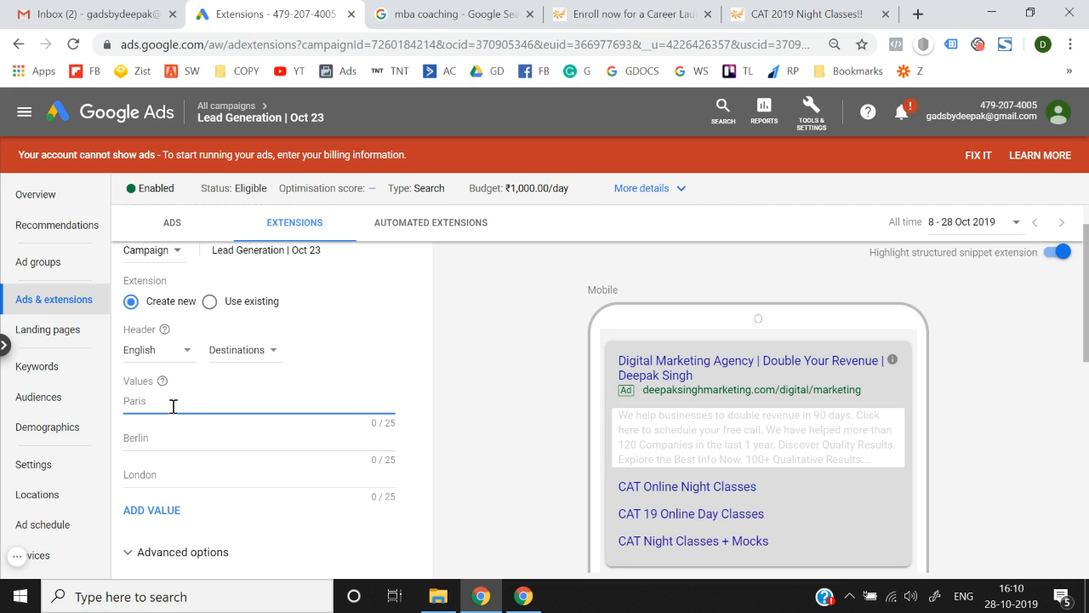
type("NewZealand")
left_click(166, 438)
type("Australia")
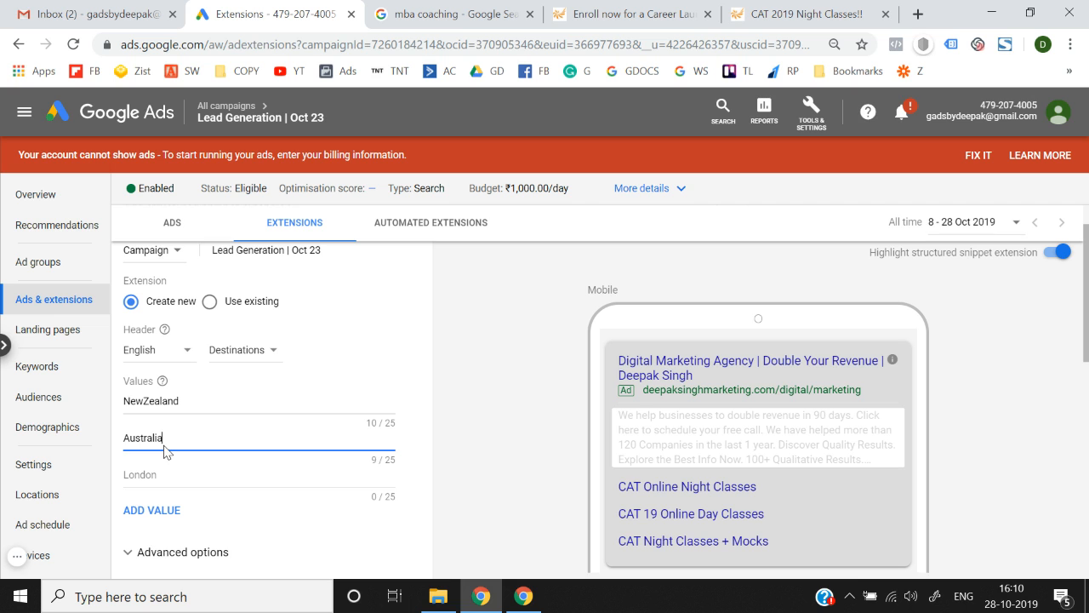
left_click(161, 474)
type("q")
key("BackSpace")
type("Canada")
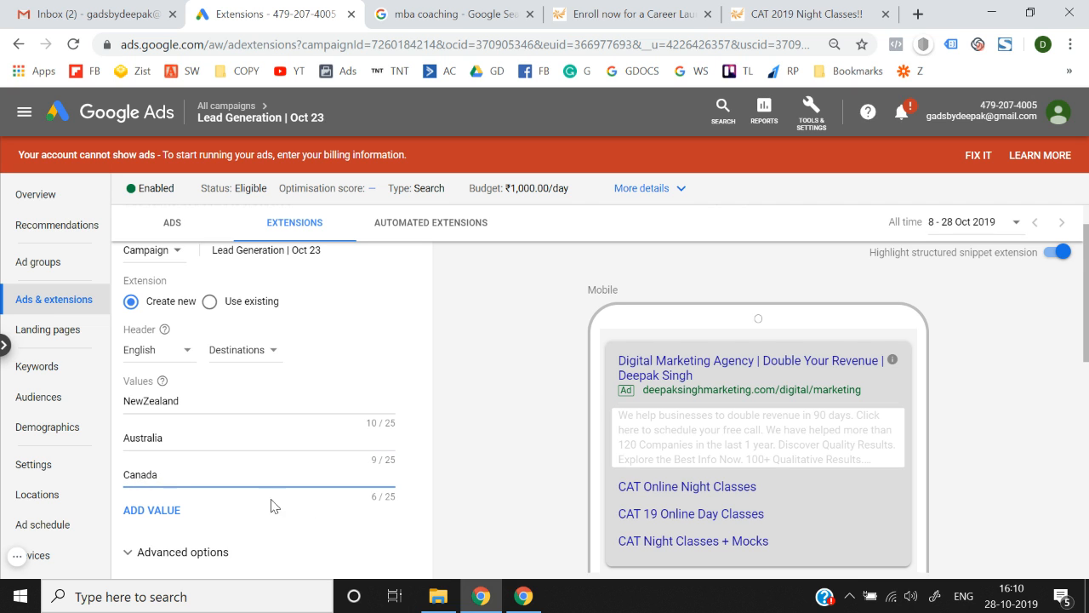
scroll(311, 511, "down", 2)
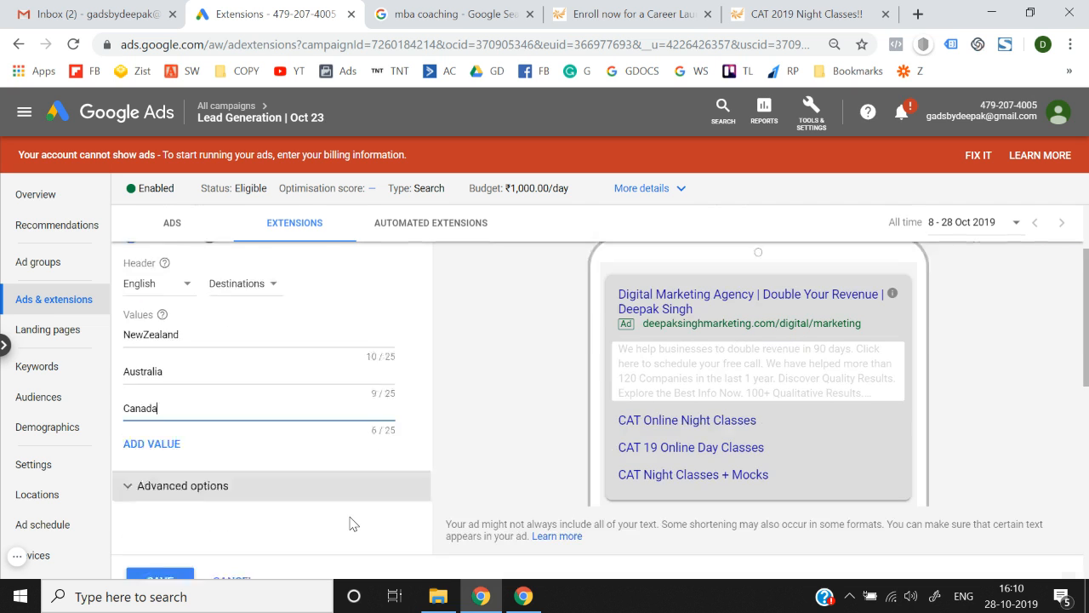
scroll(206, 535, "up", 1)
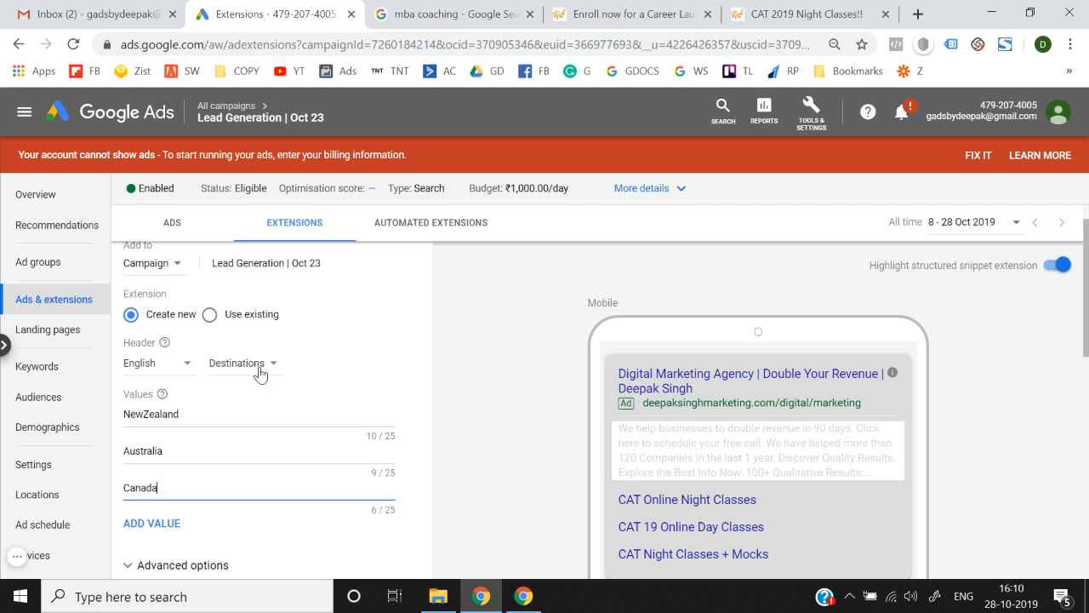
Set the header to Insurance coverage and delete NewZealand, Australia and Canada from the values.
left_click(261, 371)
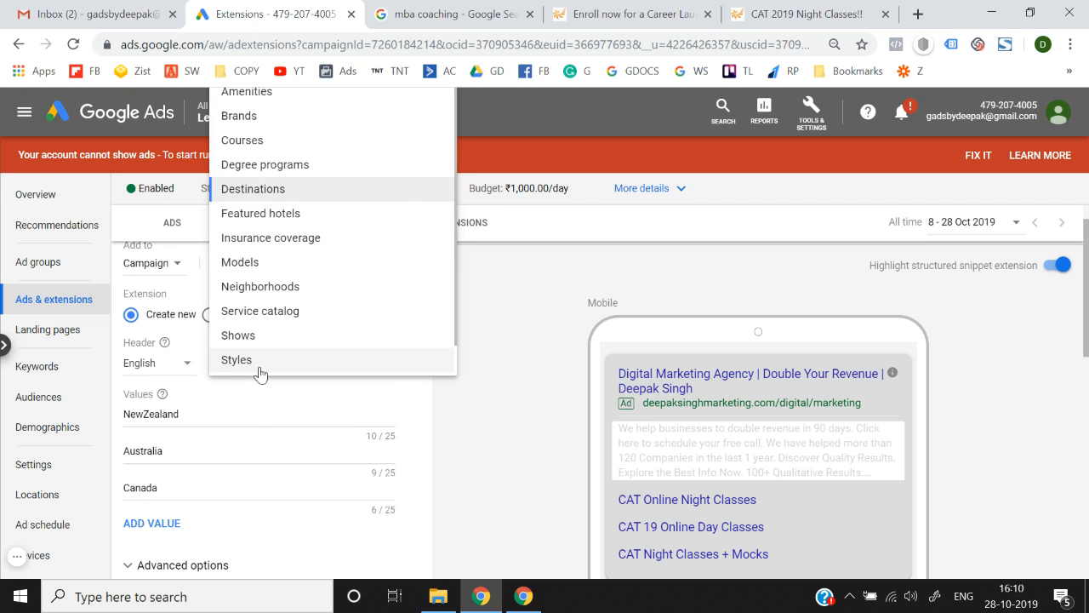
left_click(288, 236)
double_click(189, 413)
key("BackSpace")
double_click(180, 459)
key("BackSpace")
double_click(178, 501)
key("BackSpace")
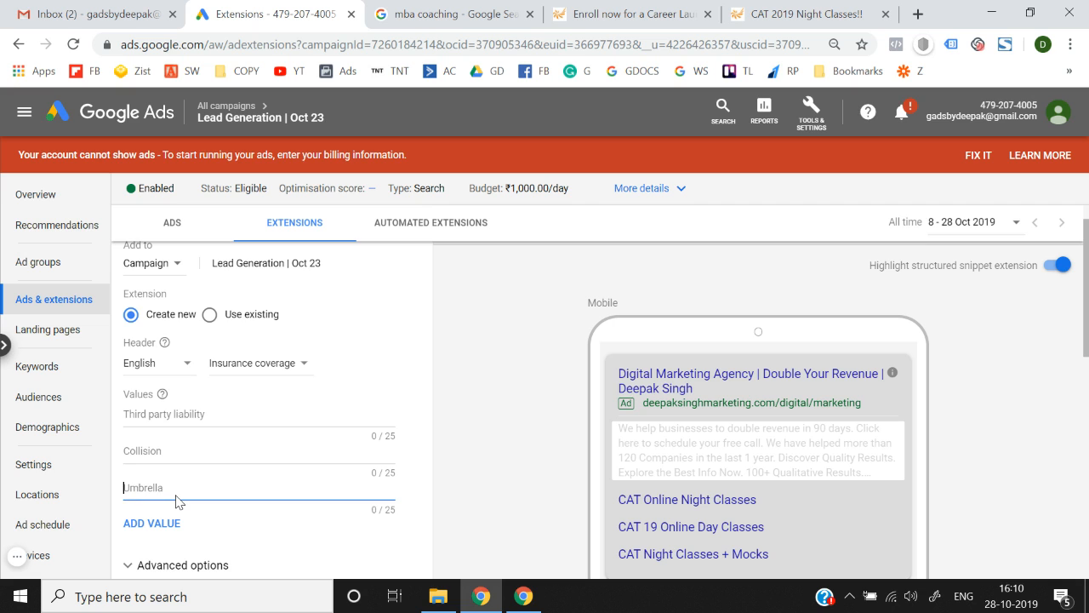
Change the snippet header to Brands.
left_click(260, 375)
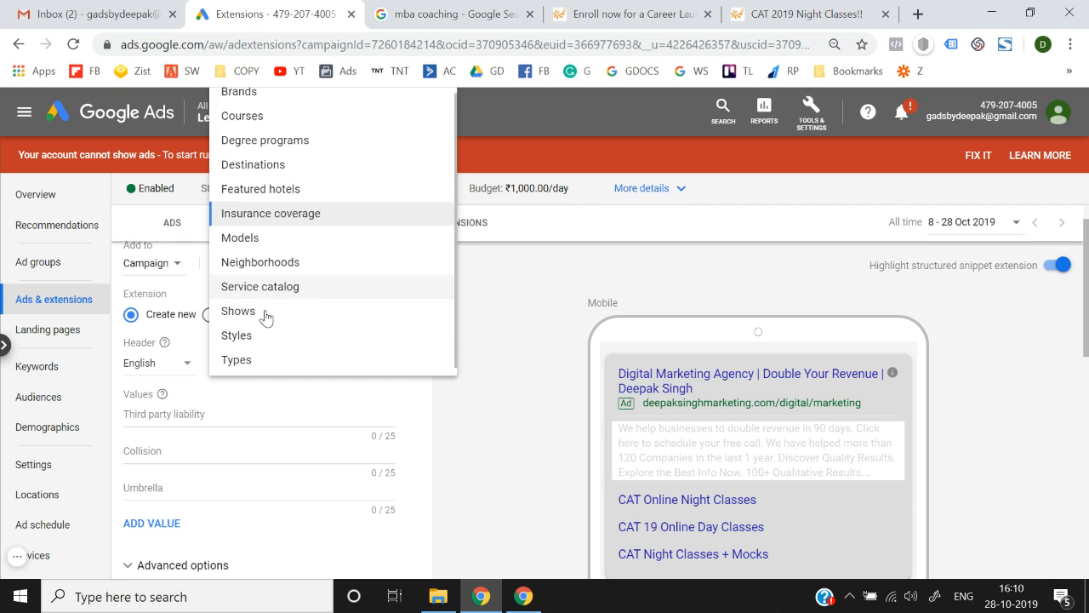
scroll(252, 353, "up", 1)
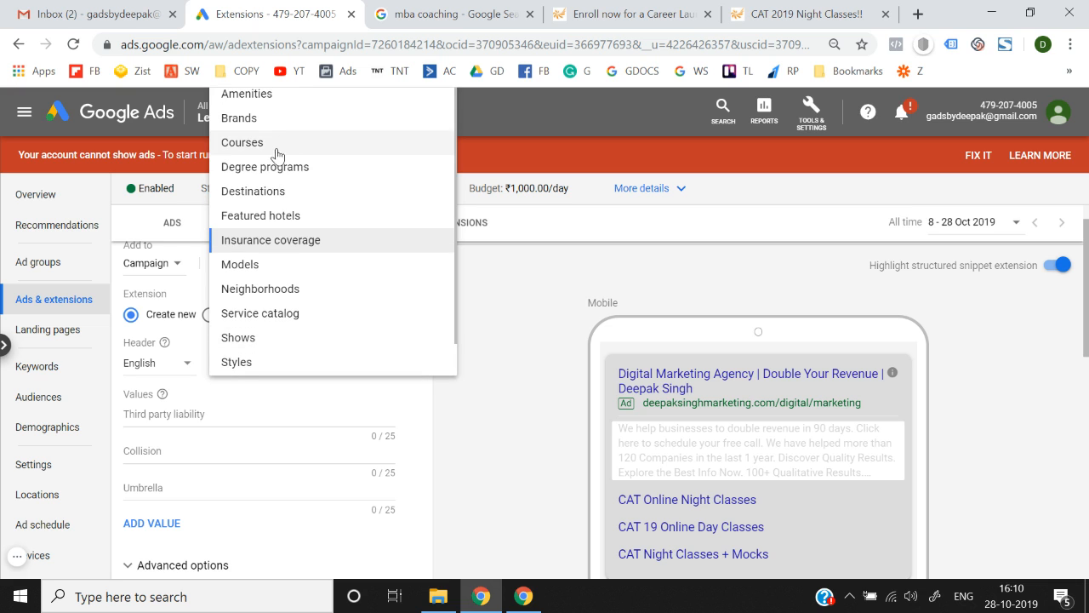
left_click(281, 123)
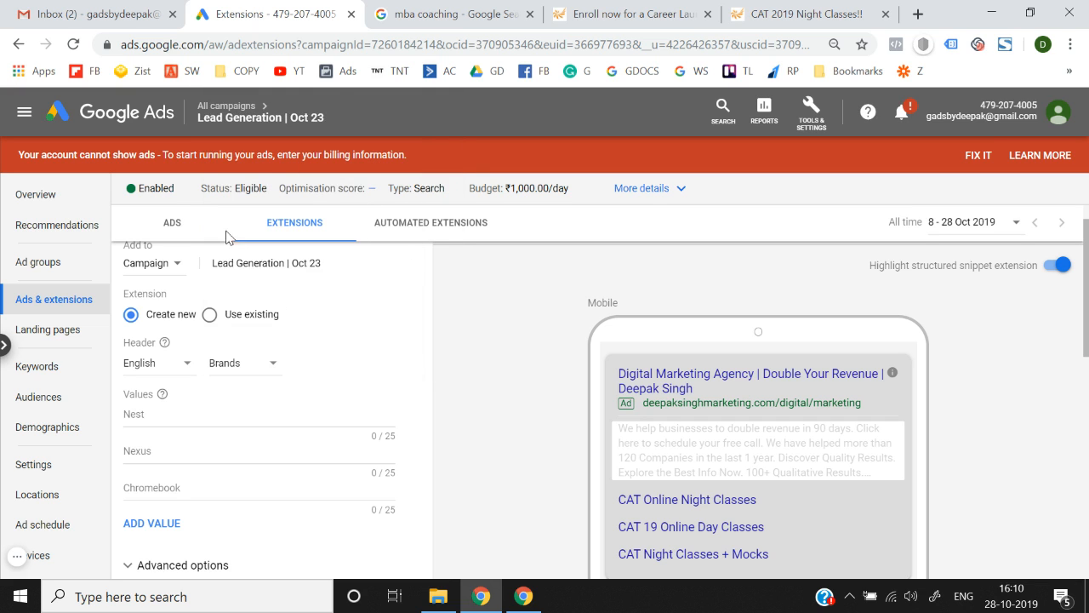
Enter Nike, Levis and Adidas as the Brands values and save the structured snippet.
left_click(171, 418)
type("Nike")
left_click(162, 451)
type("Levis")
left_click(152, 485)
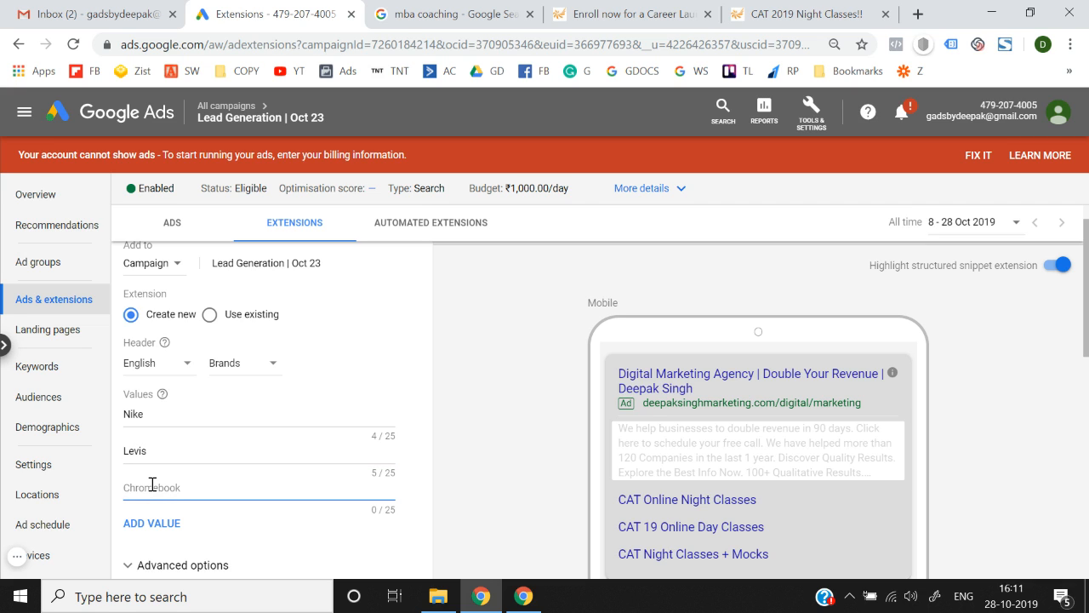
type("Adidas")
left_click(479, 438)
scroll(479, 438, "down", 2)
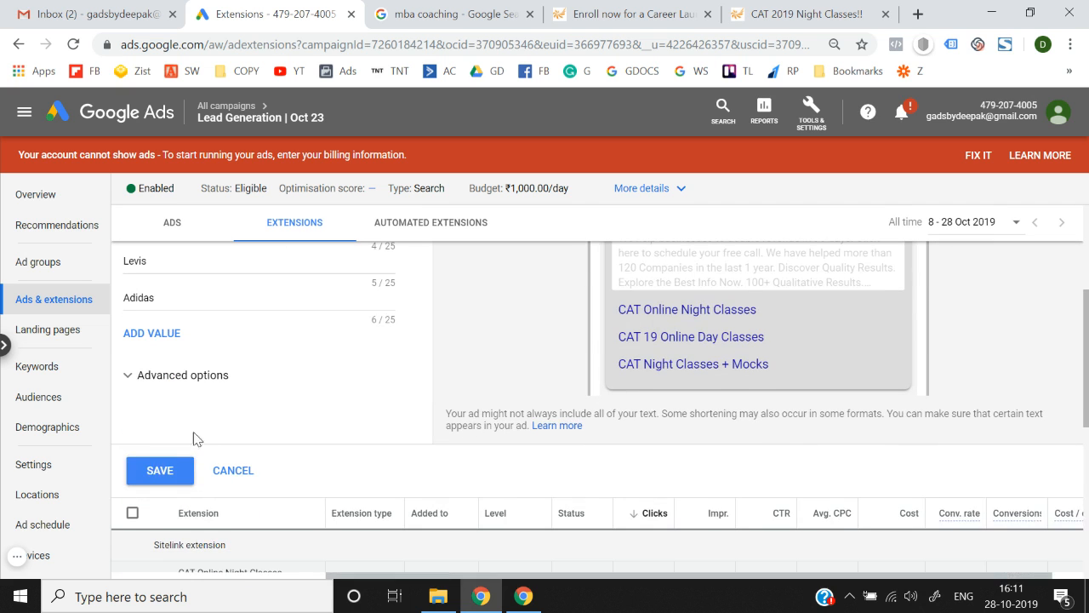
left_click(158, 477)
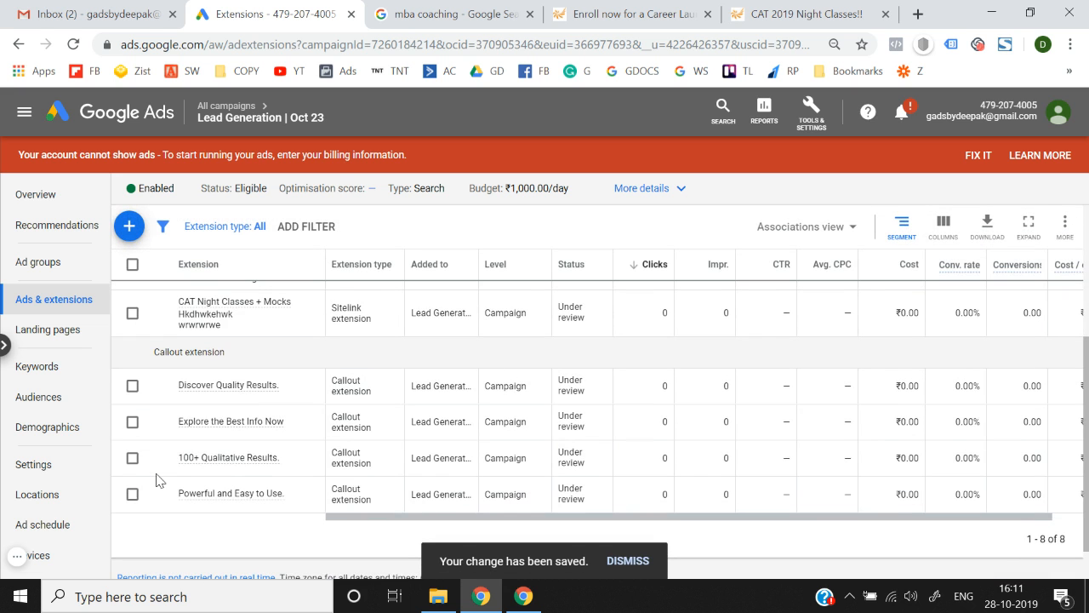
Start a new call extension for the campaign.
scroll(568, 423, "up", 5)
scroll(569, 425, "down", 3)
scroll(569, 425, "up", 5)
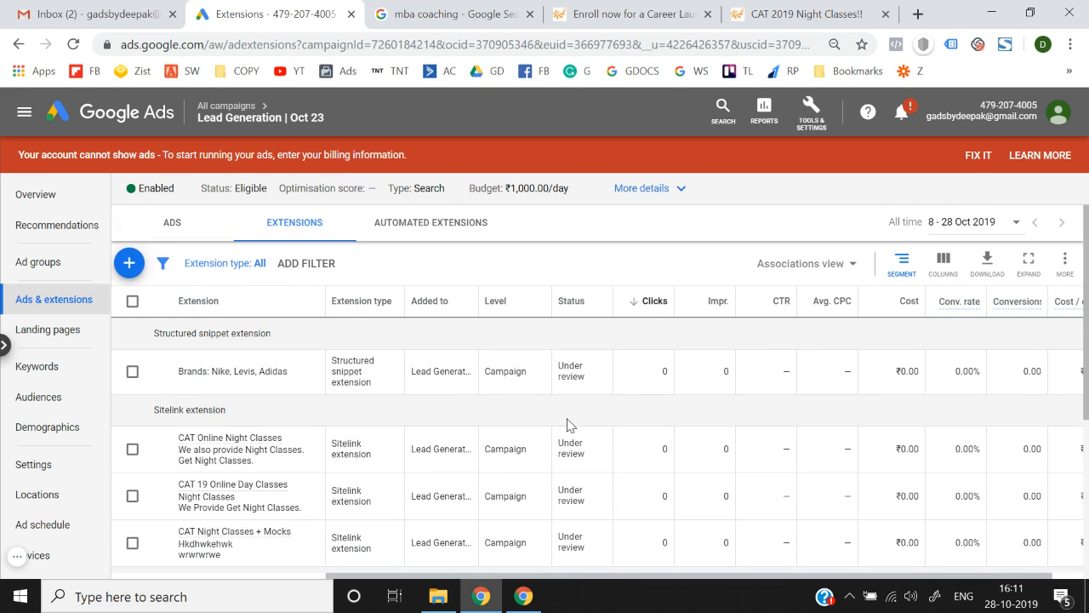
left_click(127, 264)
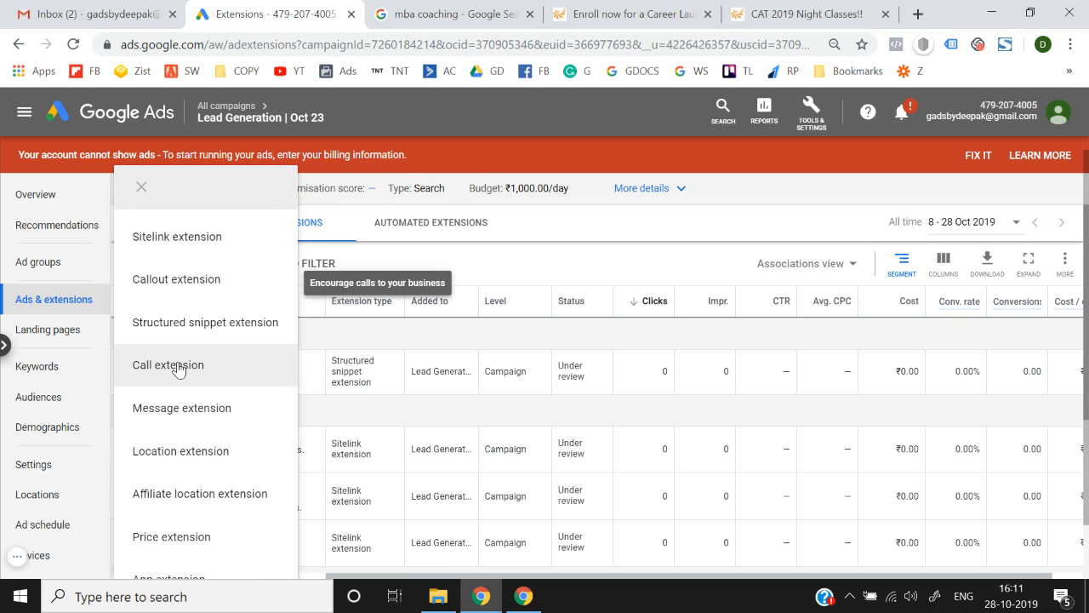
left_click(178, 366)
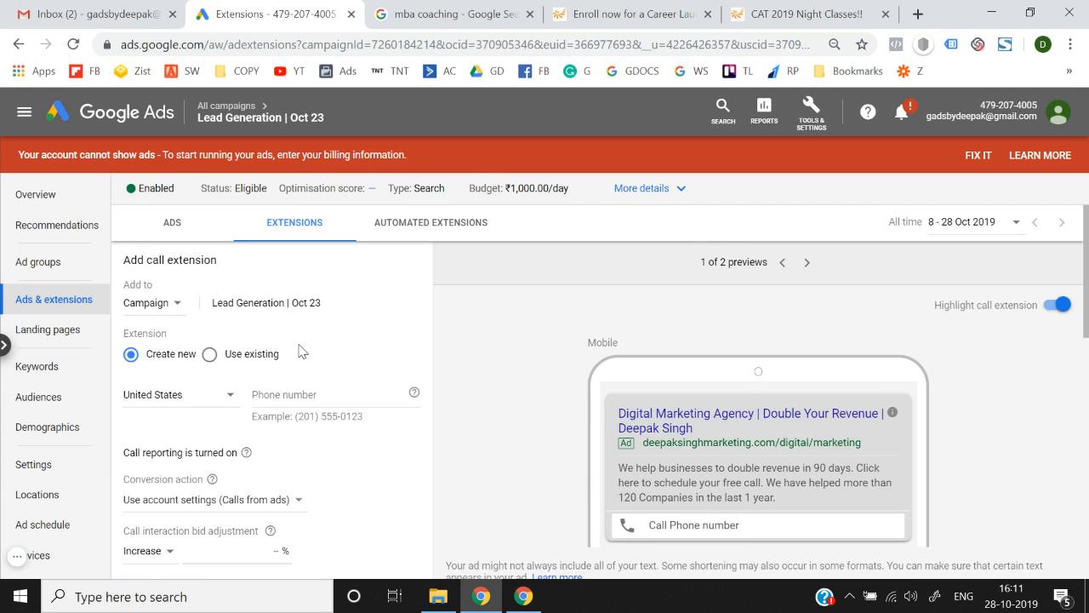
scroll(289, 352, "down", 1)
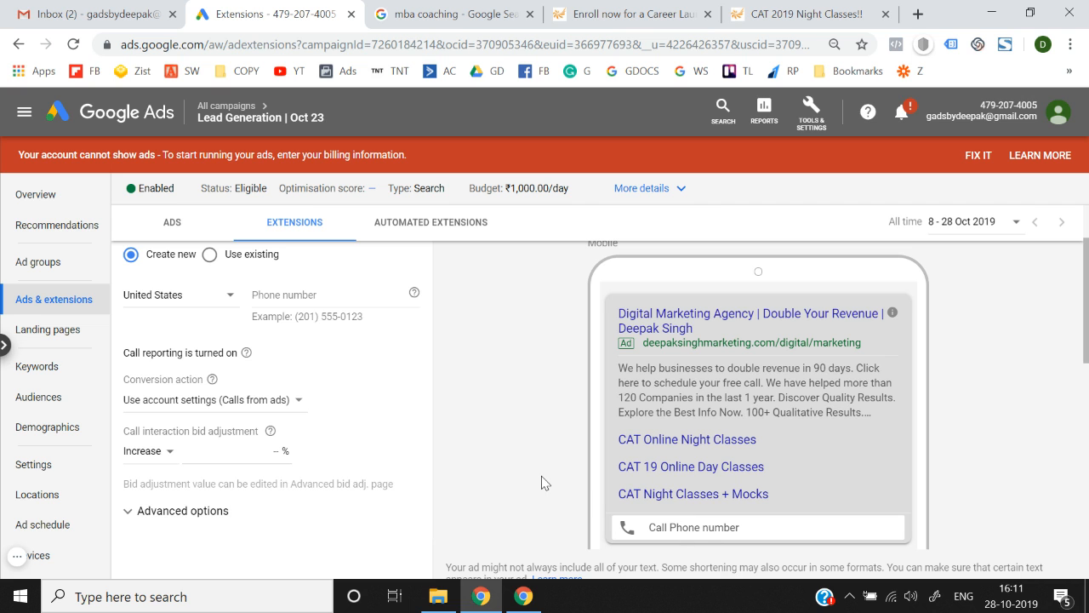
scroll(542, 479, "up", 1)
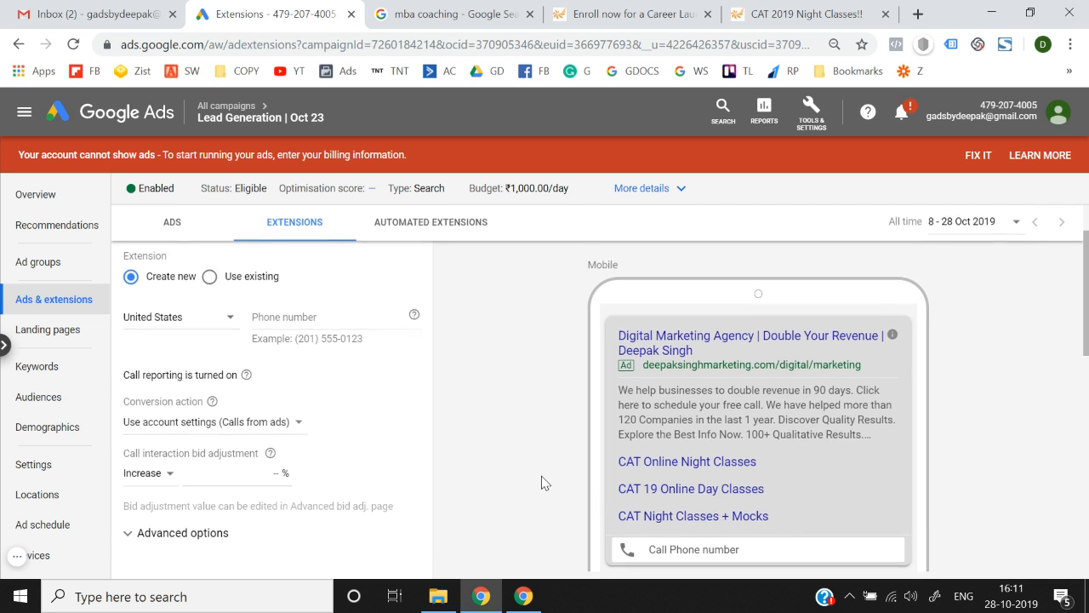
scroll(213, 301, "up", 2)
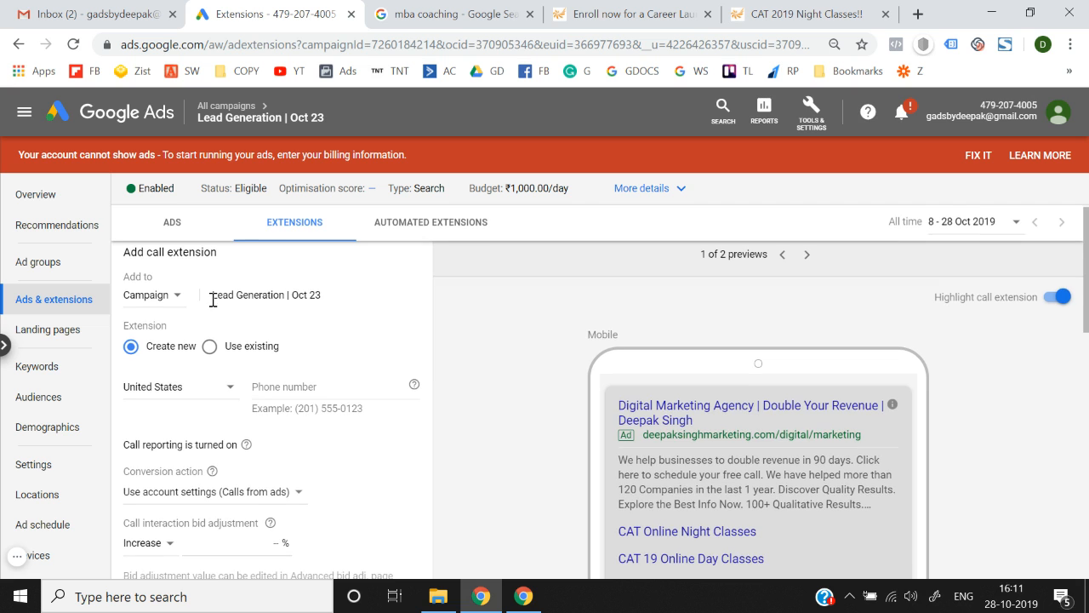
scroll(164, 299, "down", 1)
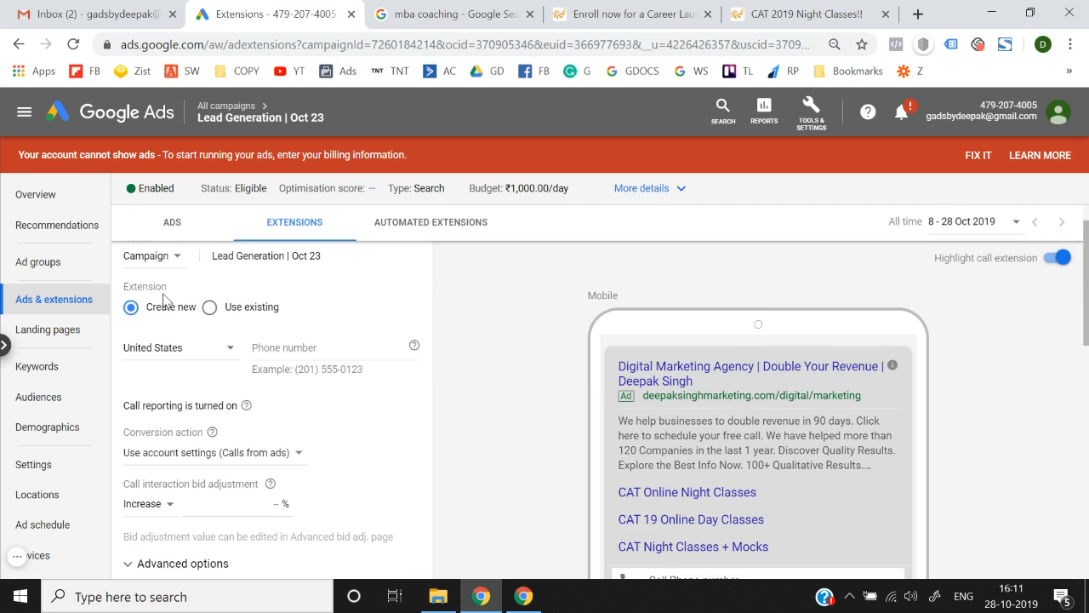
Set the phone number's country to India and enter the phone number.
left_click(185, 356)
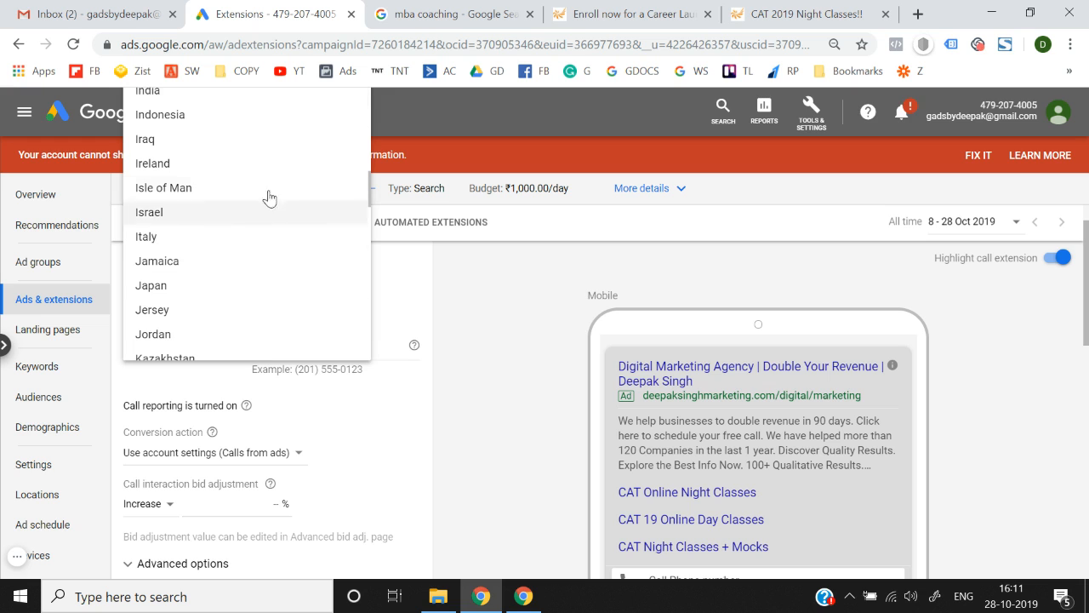
left_click(213, 95)
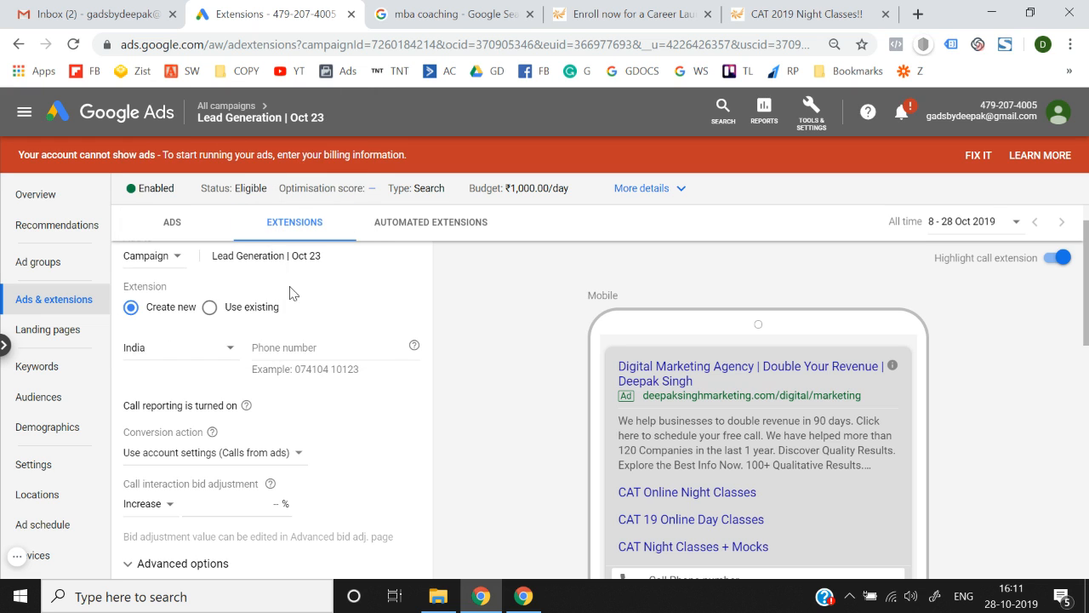
left_click(318, 353)
type("123")
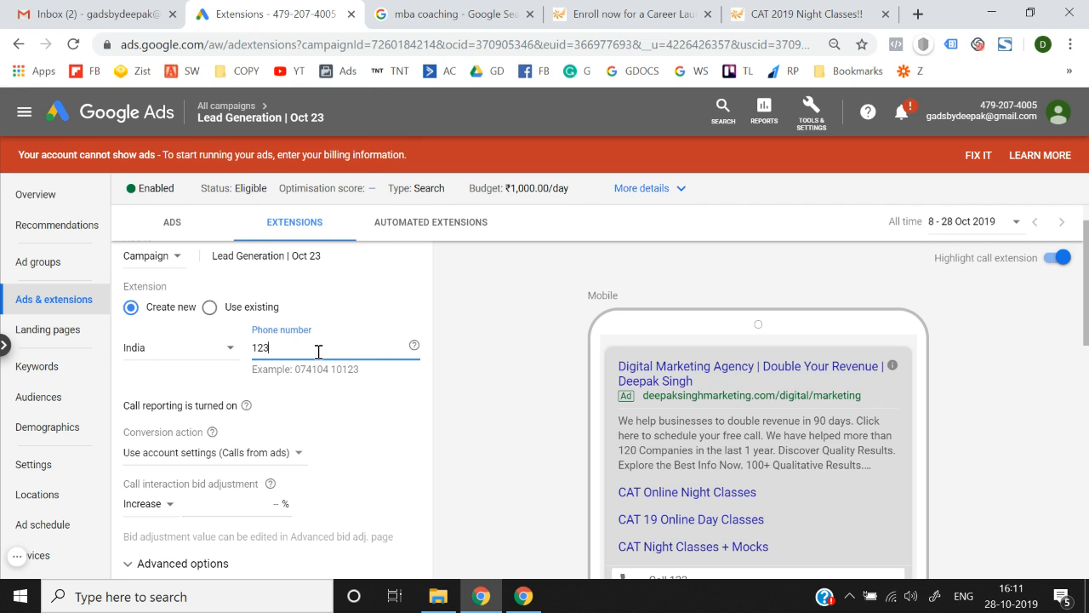
type("567890")
left_click(537, 431)
scroll(538, 431, "down", 1)
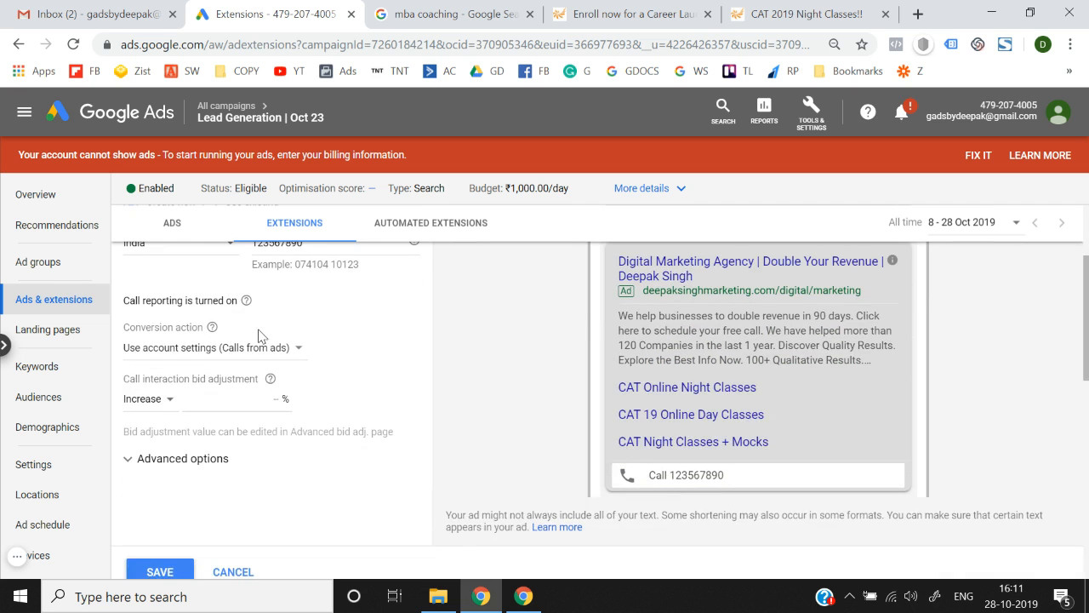
scroll(260, 335, "up", 1)
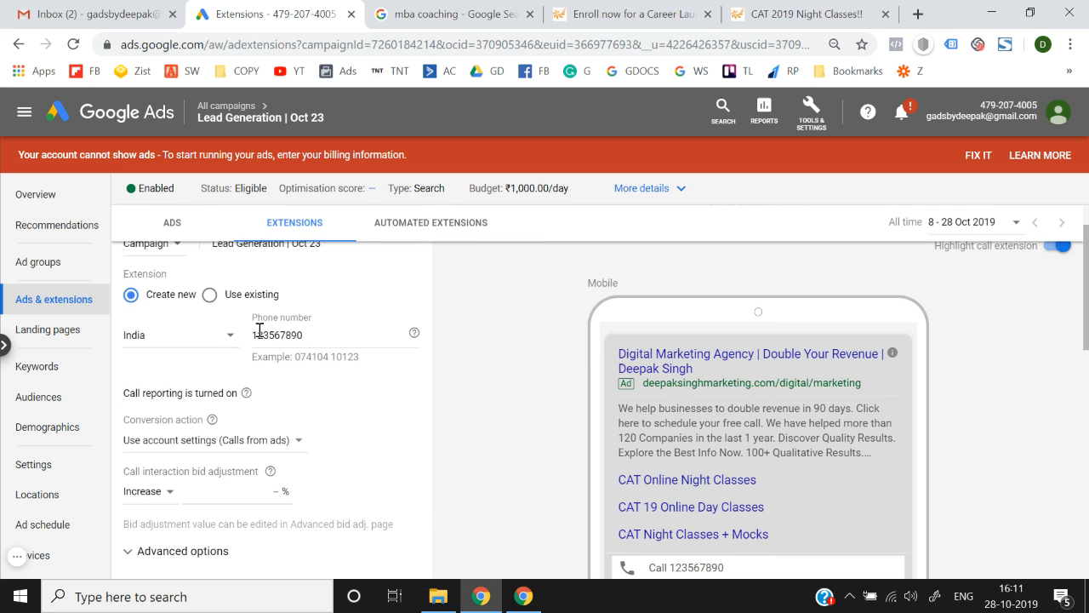
Set the conversion action to Calls from ads, leaving the call bid adjustment empty.
left_click(230, 449)
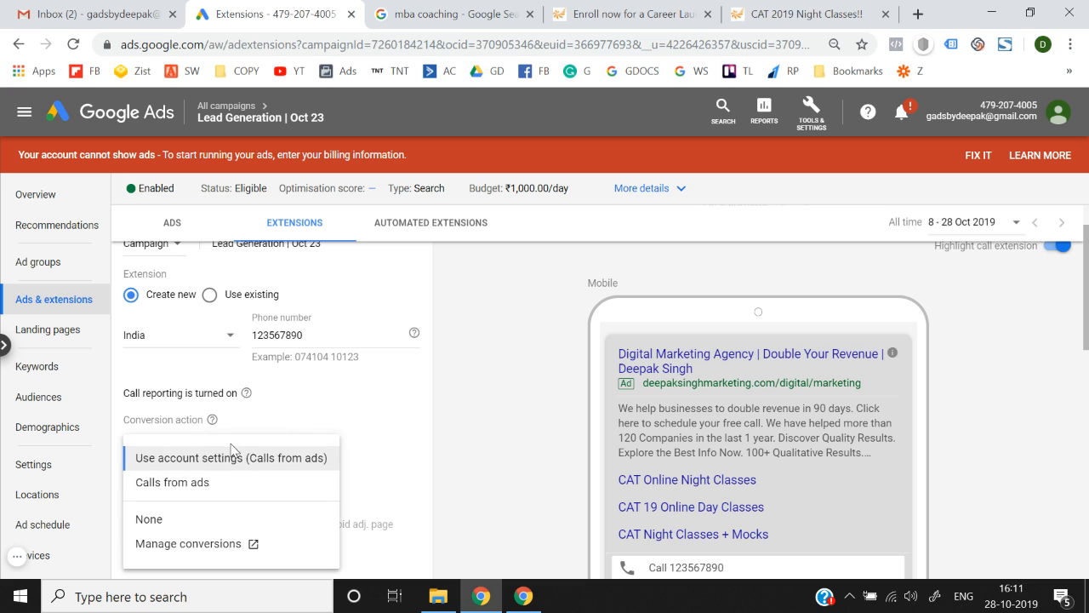
left_click(221, 486)
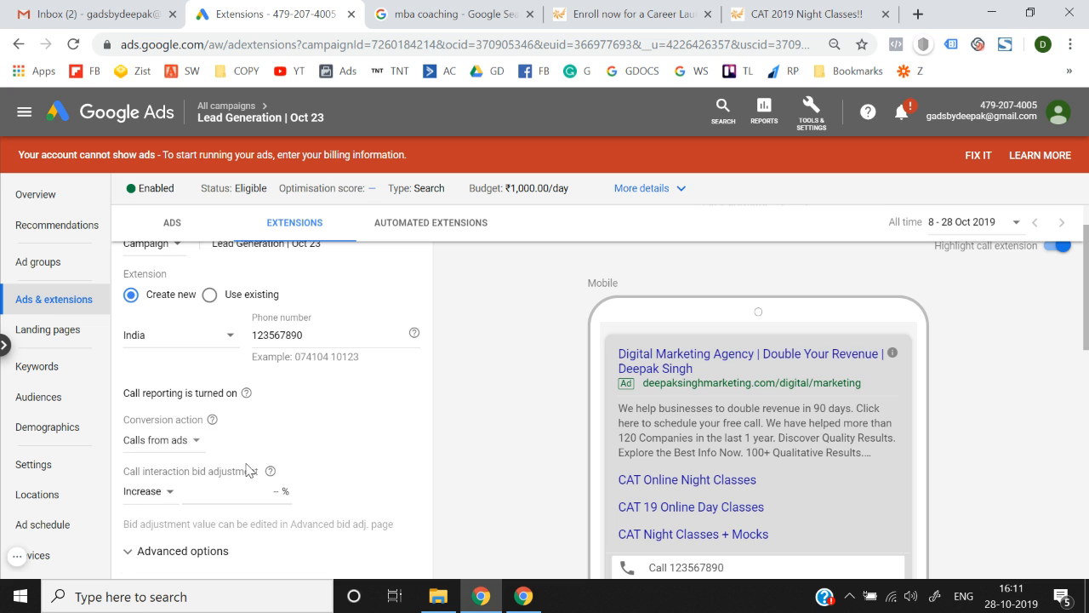
scroll(477, 438, "down", 1)
scroll(252, 463, "up", 1)
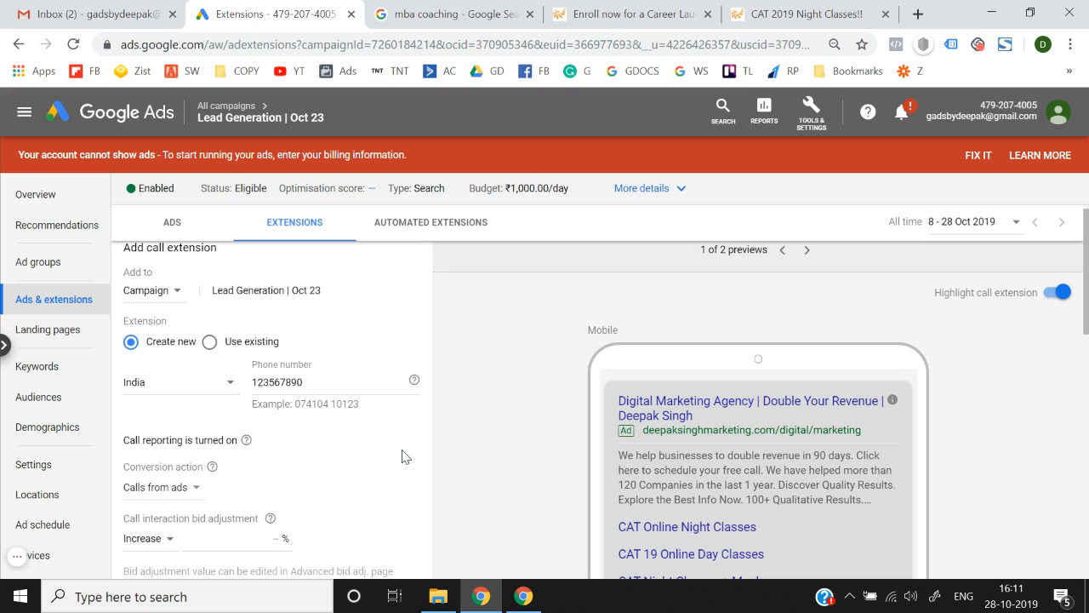
scroll(405, 457, "down", 1)
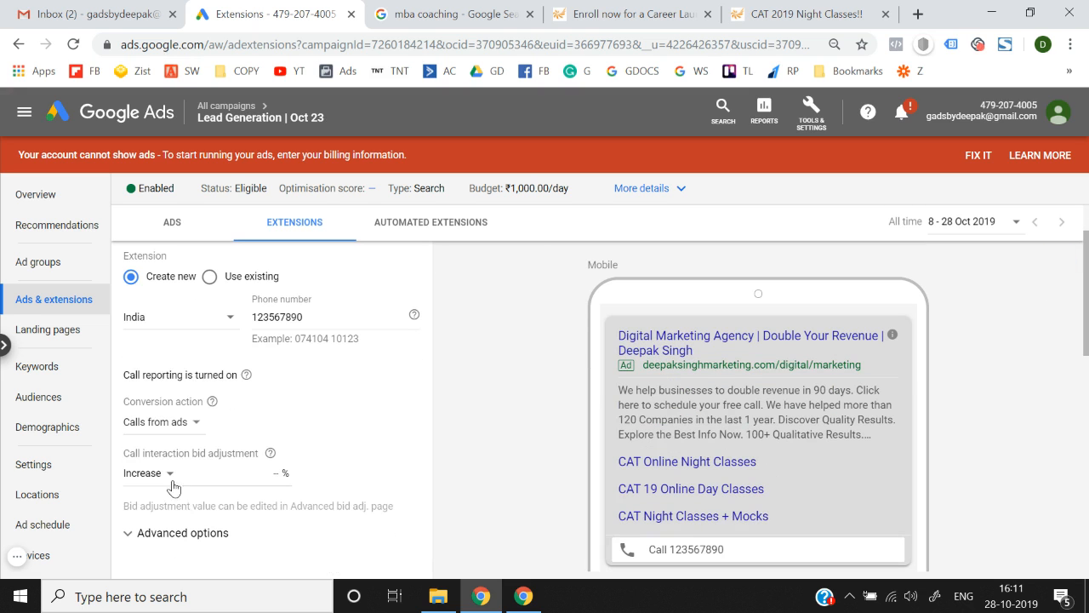
left_click(207, 479)
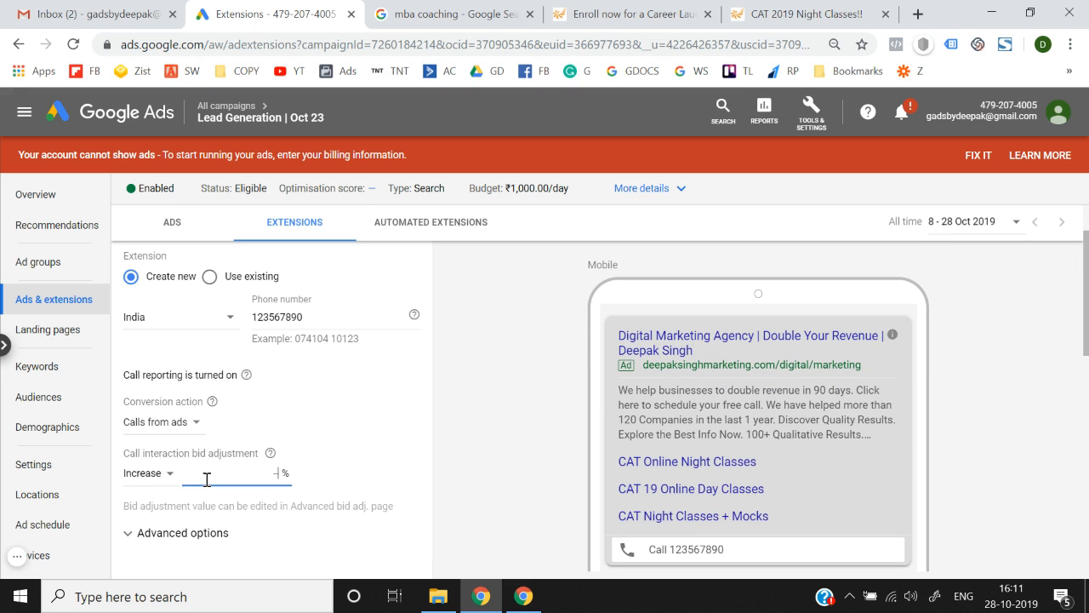
left_click(500, 446)
scroll(499, 446, "down", 2)
scroll(500, 446, "up", 2)
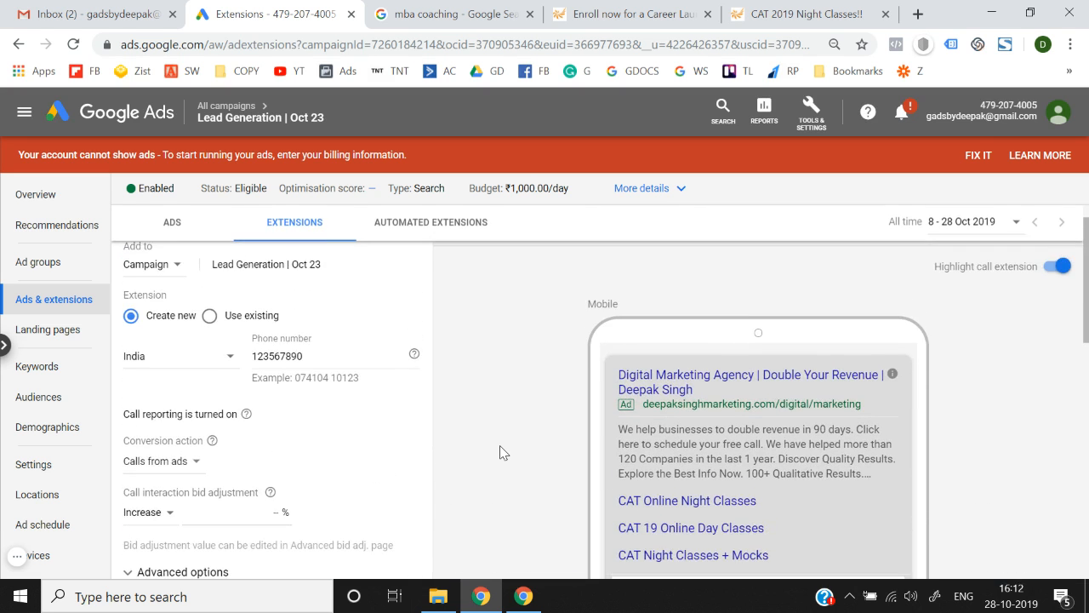
scroll(501, 448, "down", 1)
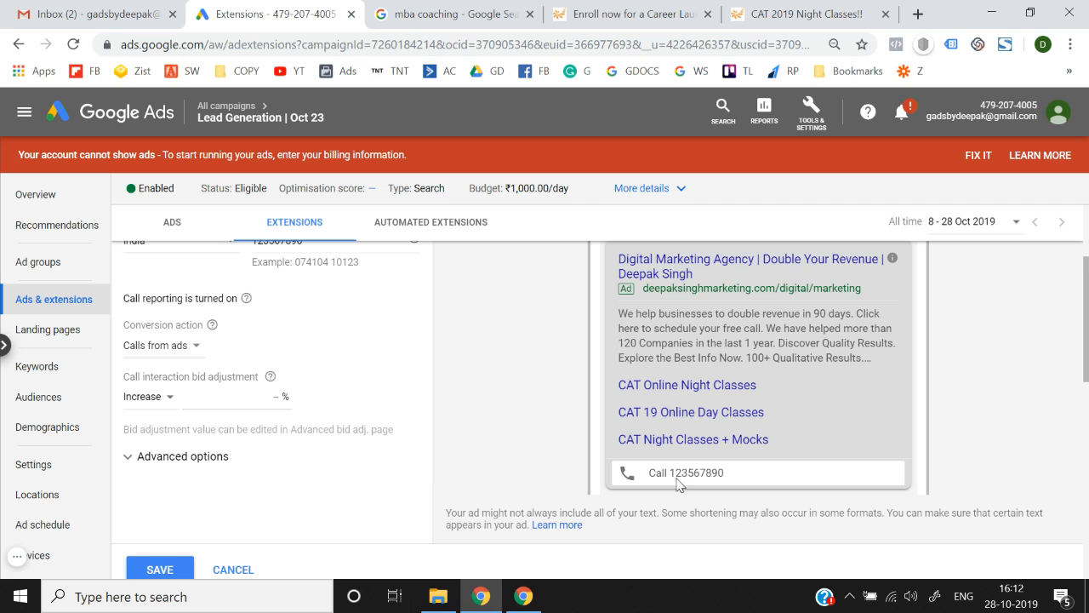
scroll(528, 435, "up", 2)
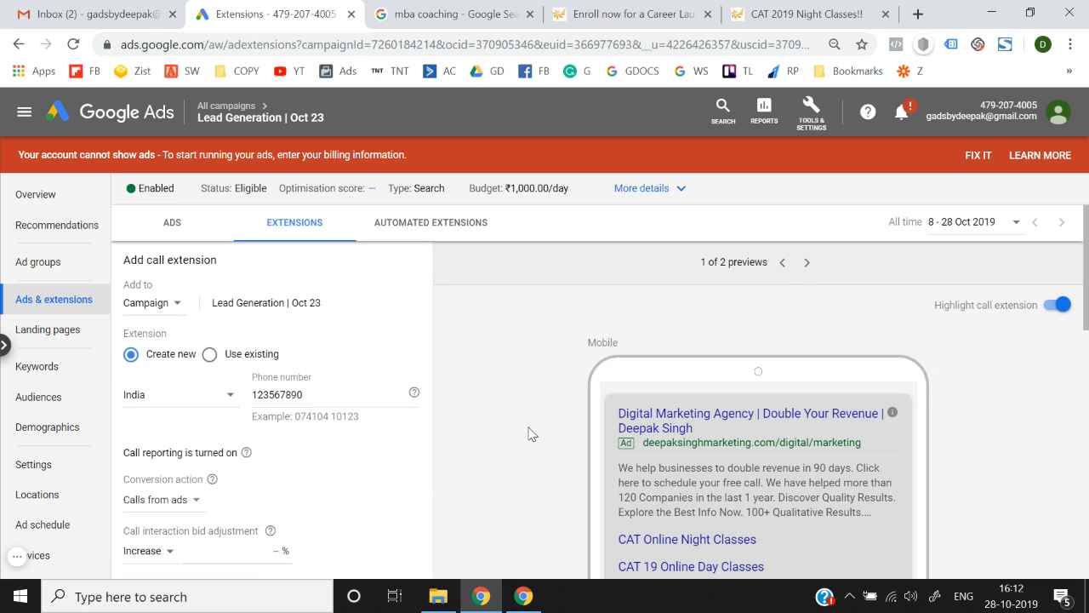
scroll(529, 434, "down", 2)
Replace the rejected phone number with a valid Indian number and save the call extension.
left_click(144, 515)
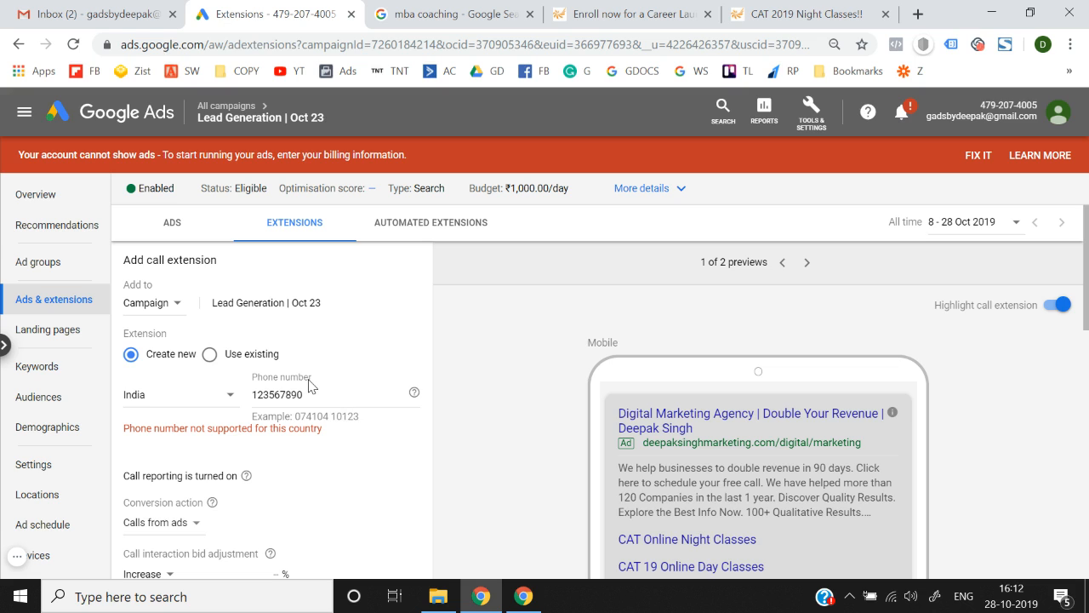
left_click(318, 394)
key("ctrl+a")
key("BackSpace")
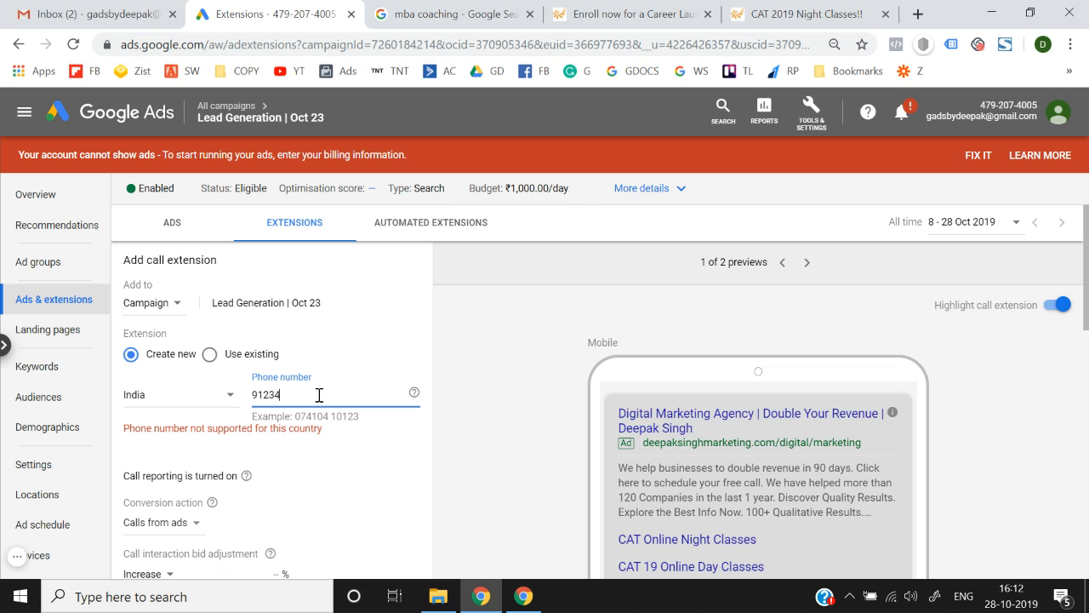
scroll(319, 394, "down", 4)
left_click(158, 437)
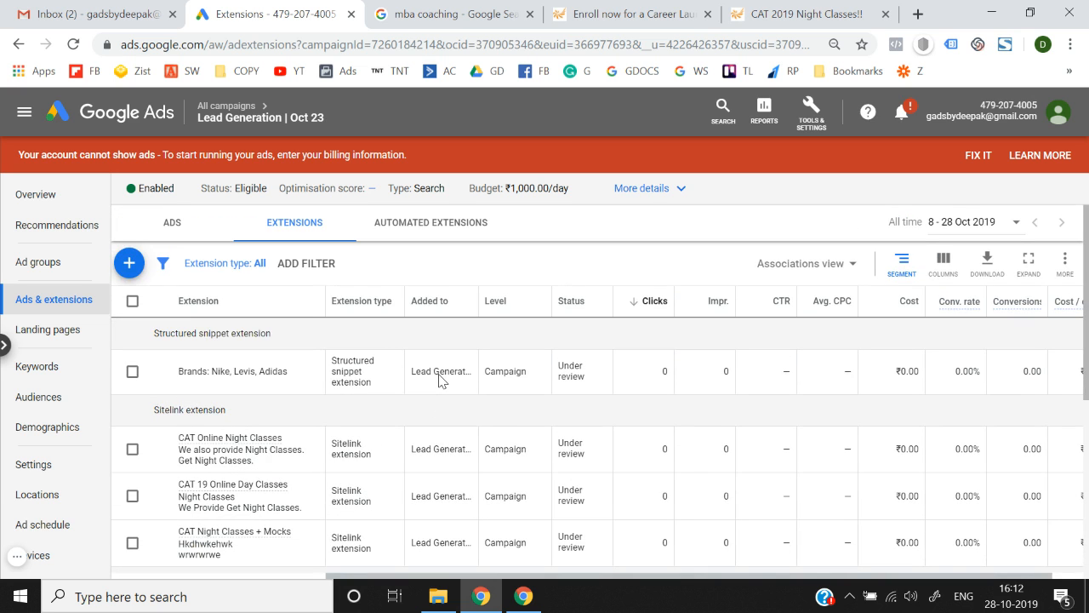
Start a new message extension for the campaign.
left_click(129, 263)
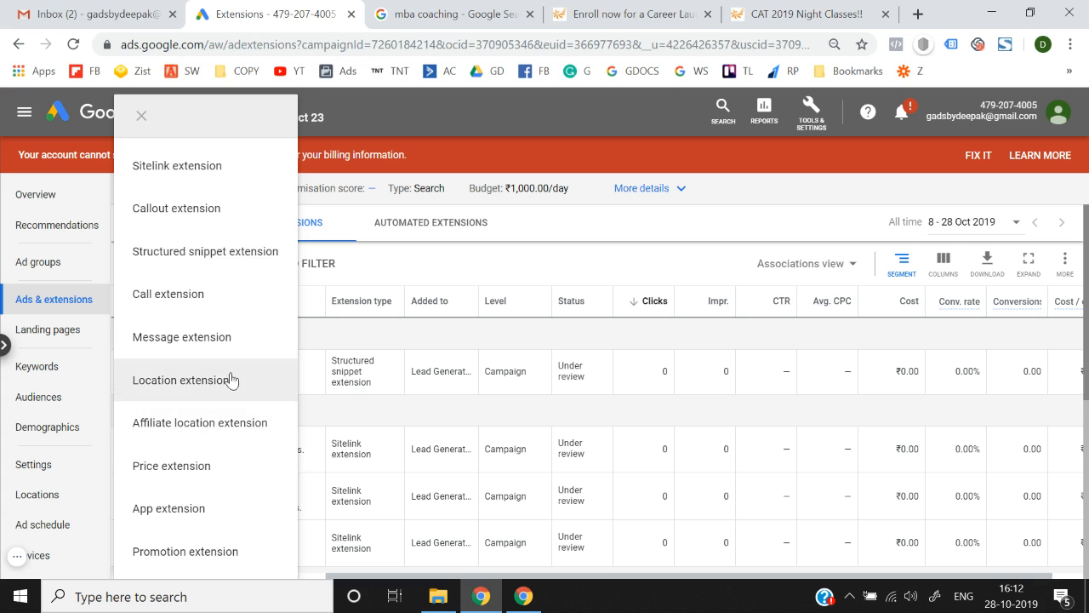
left_click(207, 339)
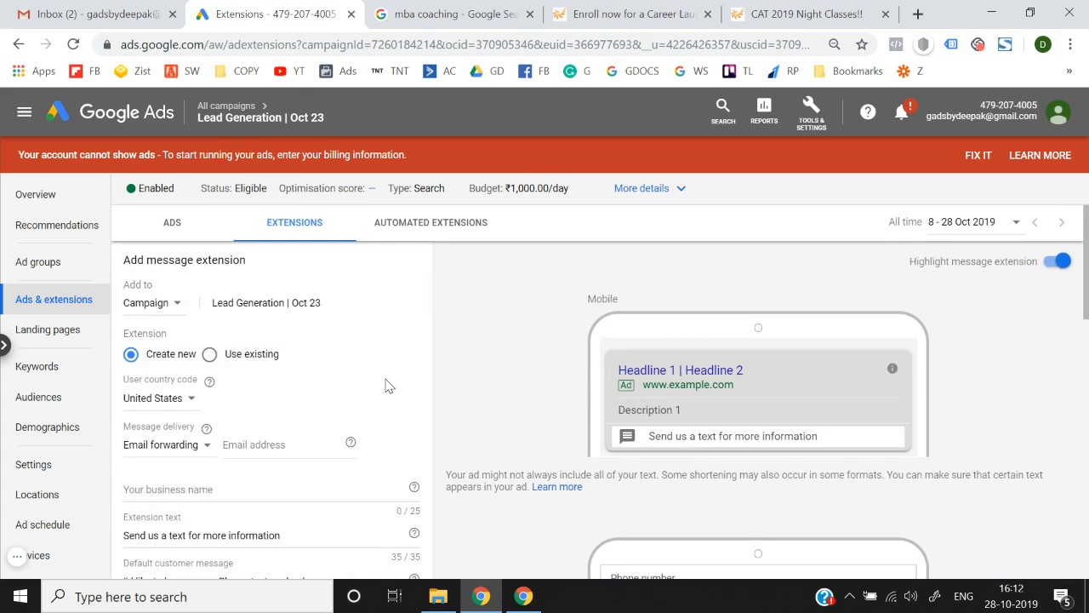
scroll(387, 385, "down", 1)
scroll(700, 394, "down", 4)
scroll(698, 400, "up", 5)
scroll(696, 411, "down", 3)
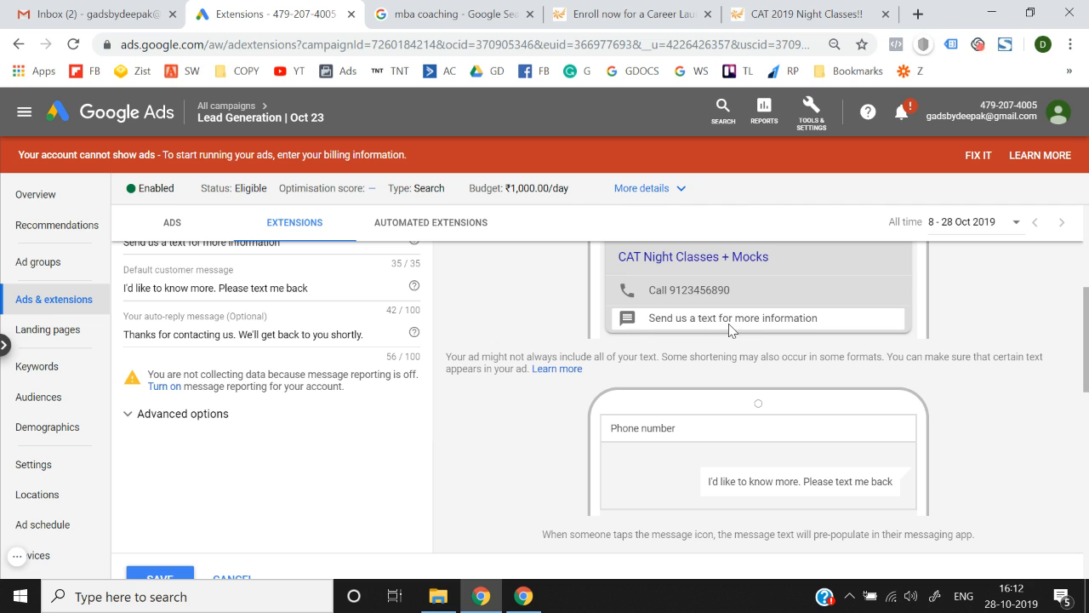
scroll(698, 470, "down", 1)
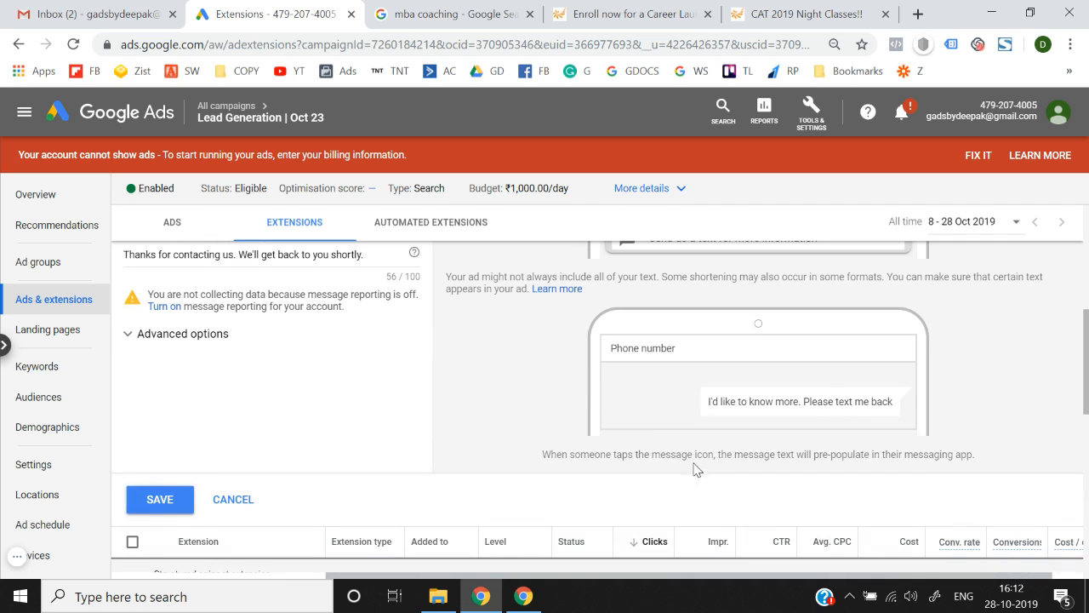
scroll(745, 407, "down", 1)
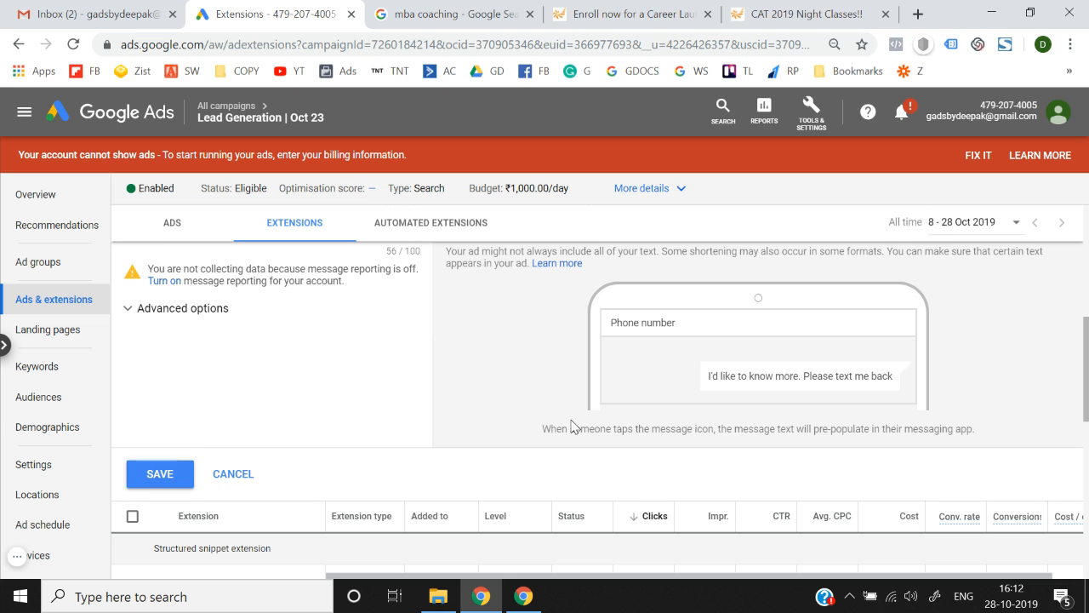
scroll(576, 423, "up", 5)
scroll(576, 423, "down", 1)
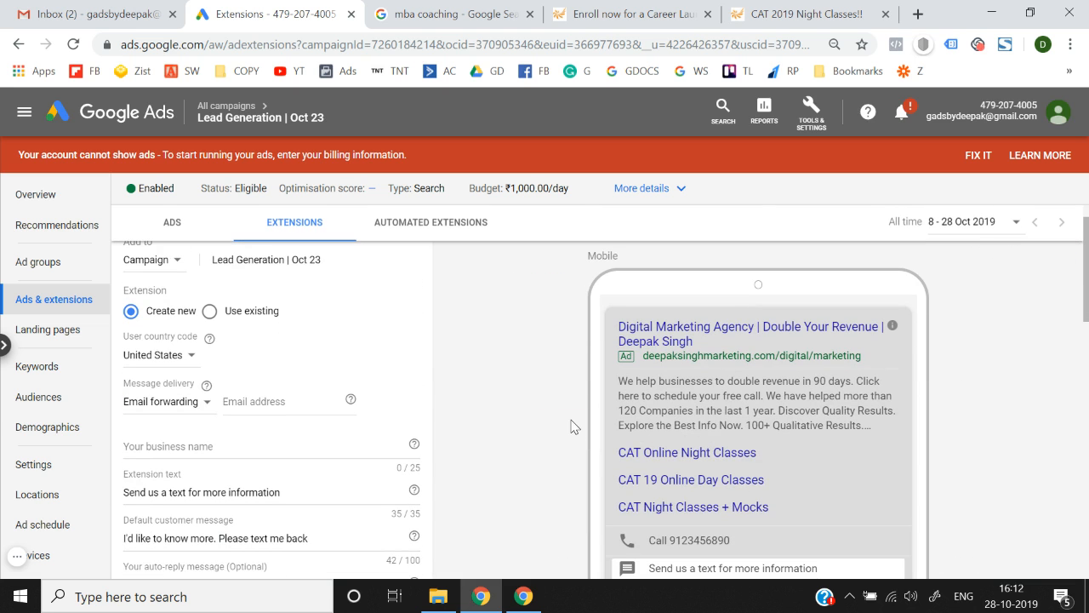
Set the user country code to India, enter the business phone number and business name Think N Thrive.
left_click(179, 364)
left_click(543, 368)
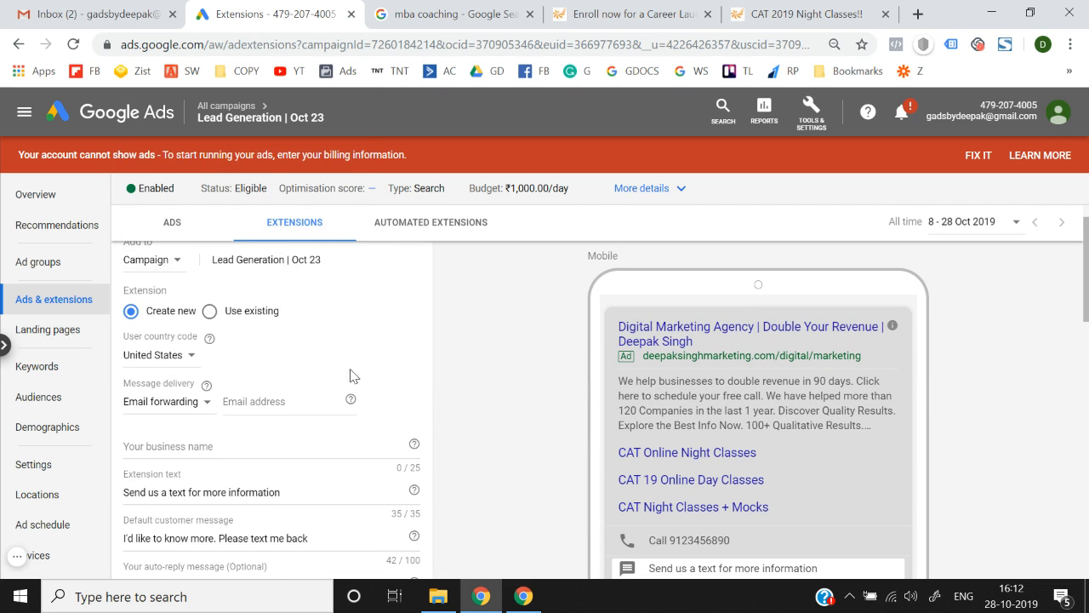
left_click(161, 365)
scroll(162, 364, "up", 10)
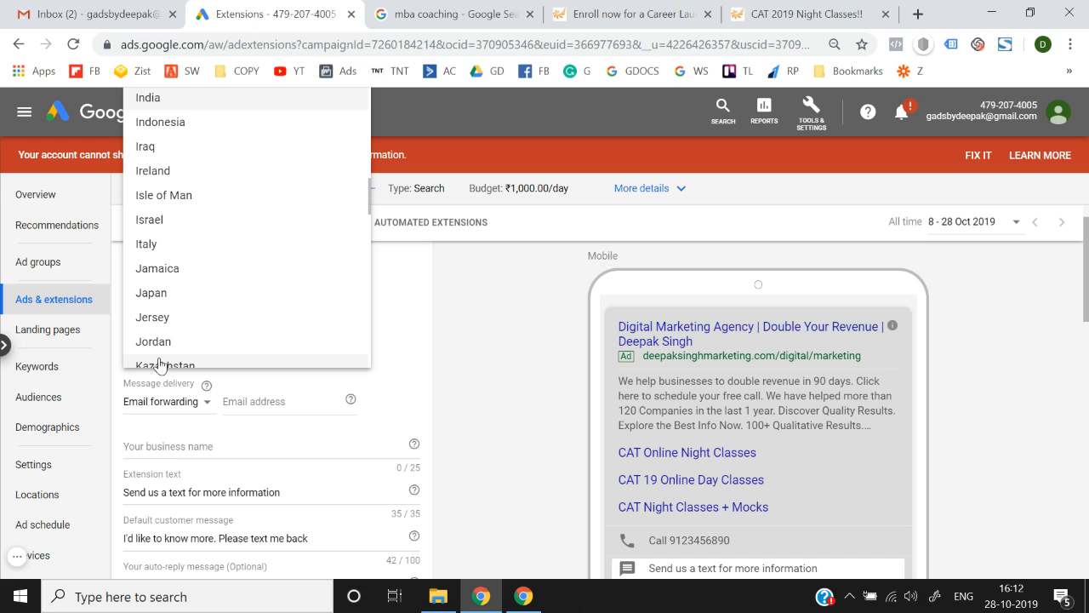
left_click(213, 100)
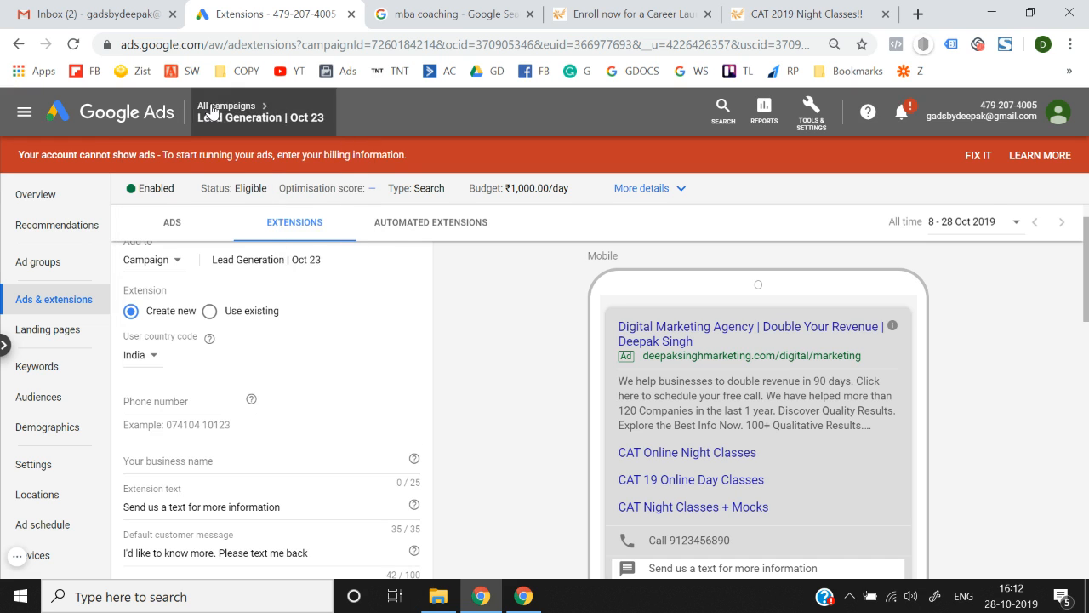
left_click(201, 399)
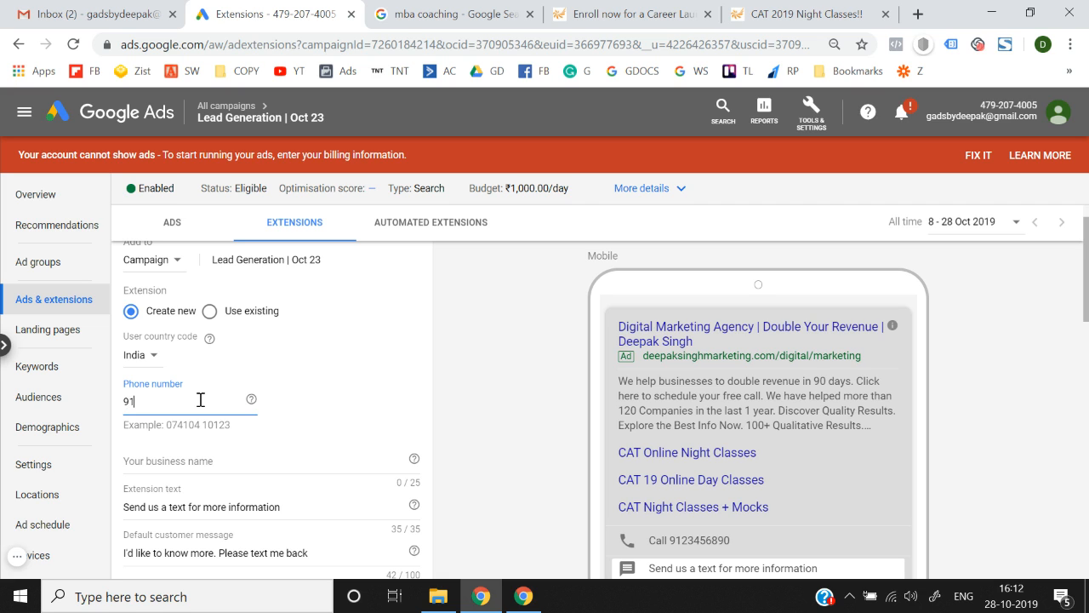
left_click(210, 463)
type("Think N Thru")
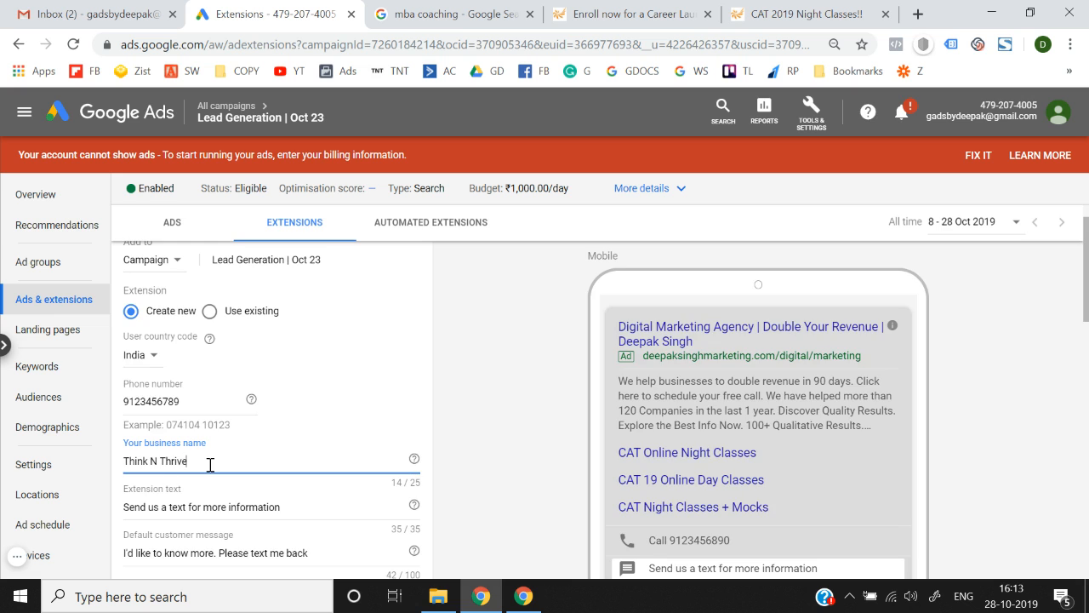
scroll(209, 464, "down", 1)
Rewrite the extension text as 'Want to Know more? Click to text.'.
left_click(299, 423)
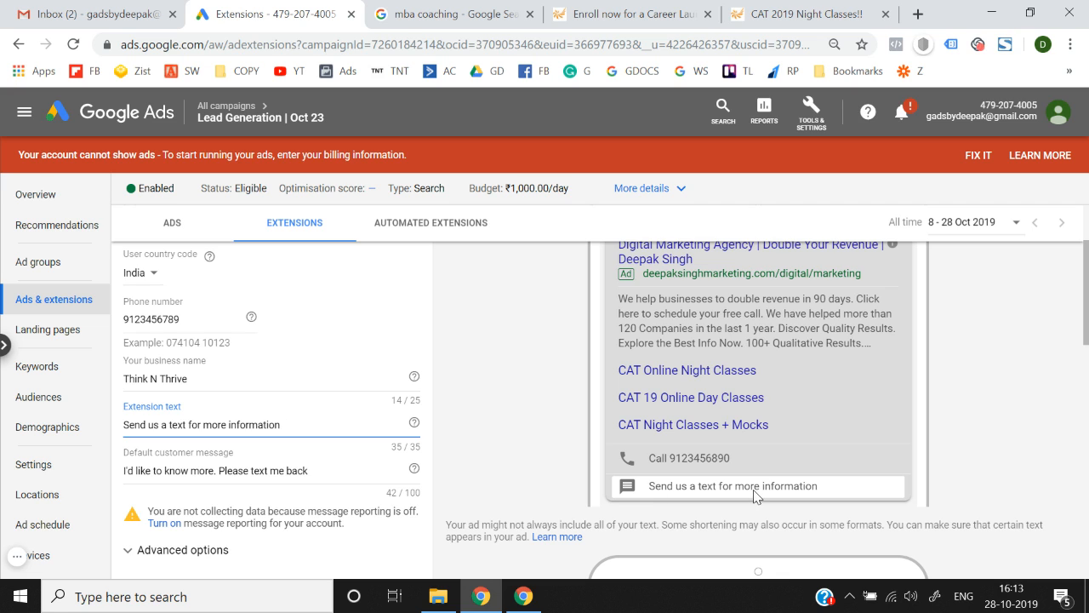
key("ctrl+a")
type("W")
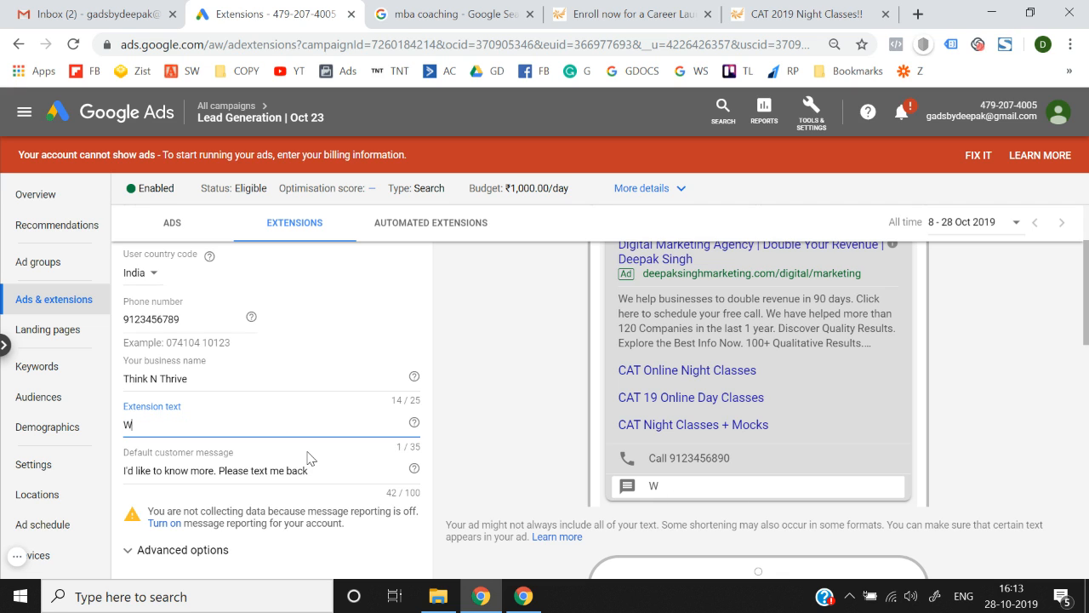
type("ant toi Know more?")
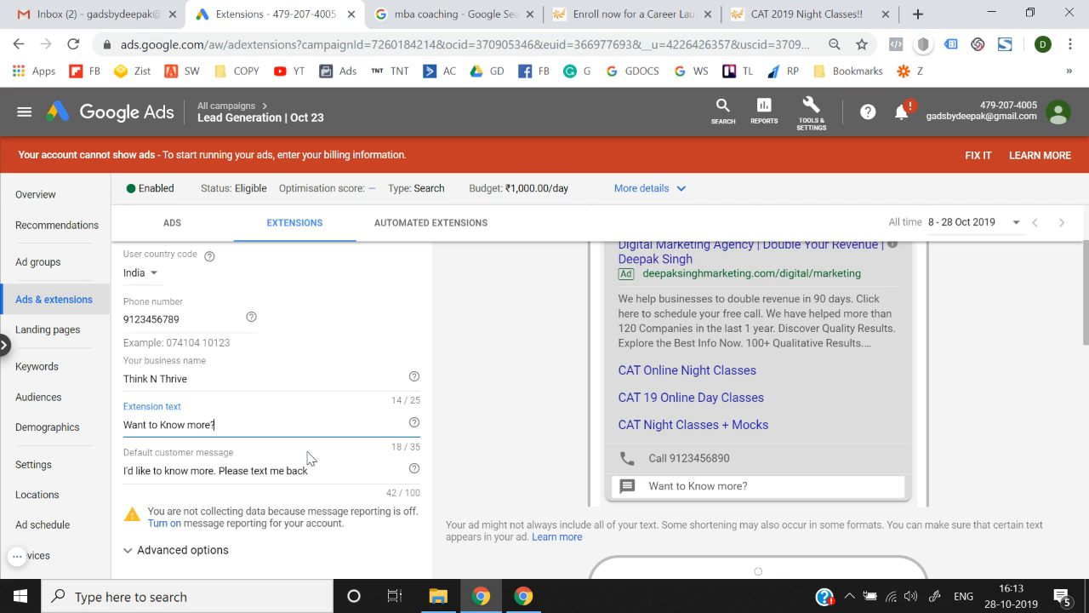
type(" Click here to m")
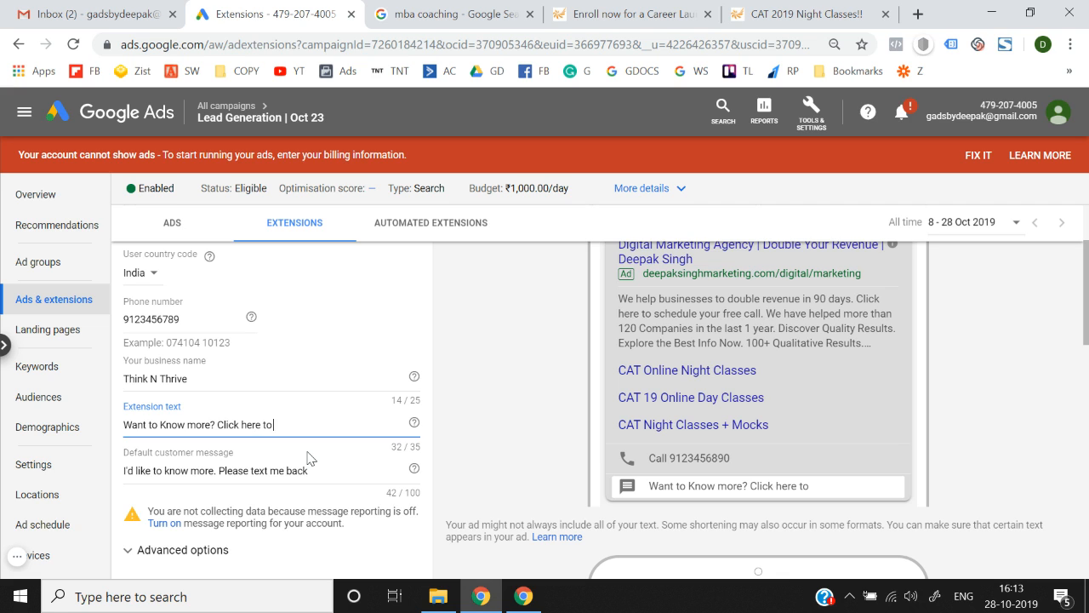
key("BackSpace")
key("BackSpace")
type("tex")
key("BackSpace")
key("BackSpace")
key("BackSpace")
key("BackSpace")
key("BackSpace")
key("BackSpace")
key("BackSpace")
key("BackSpace")
key("BackSpace")
key("BackSpace")
key("BackSpace")
key("BackSpace")
type("to text.")
left_click(480, 440)
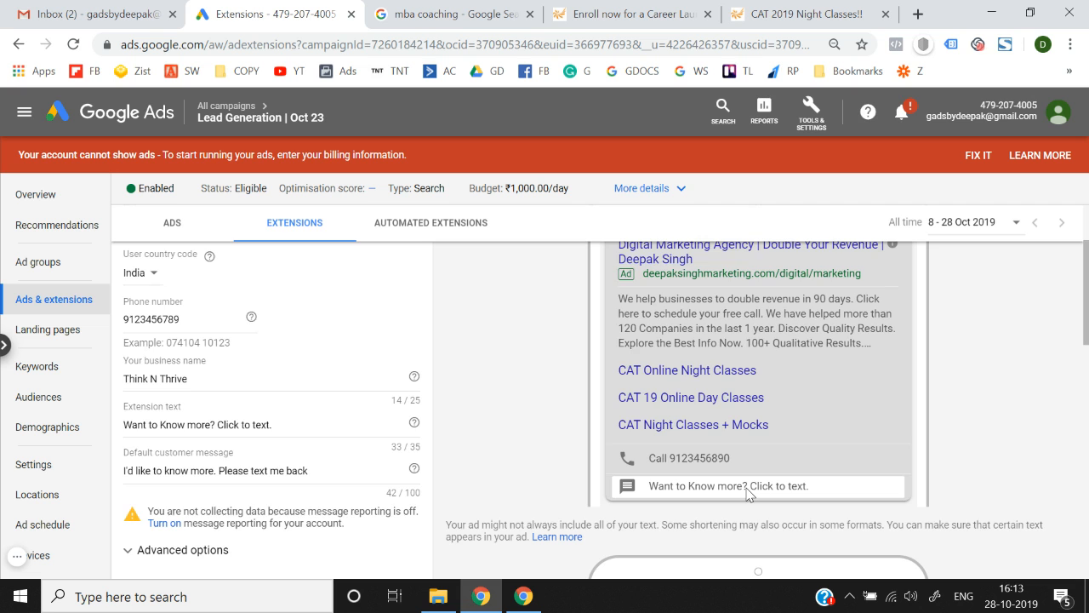
scroll(747, 493, "down", 3)
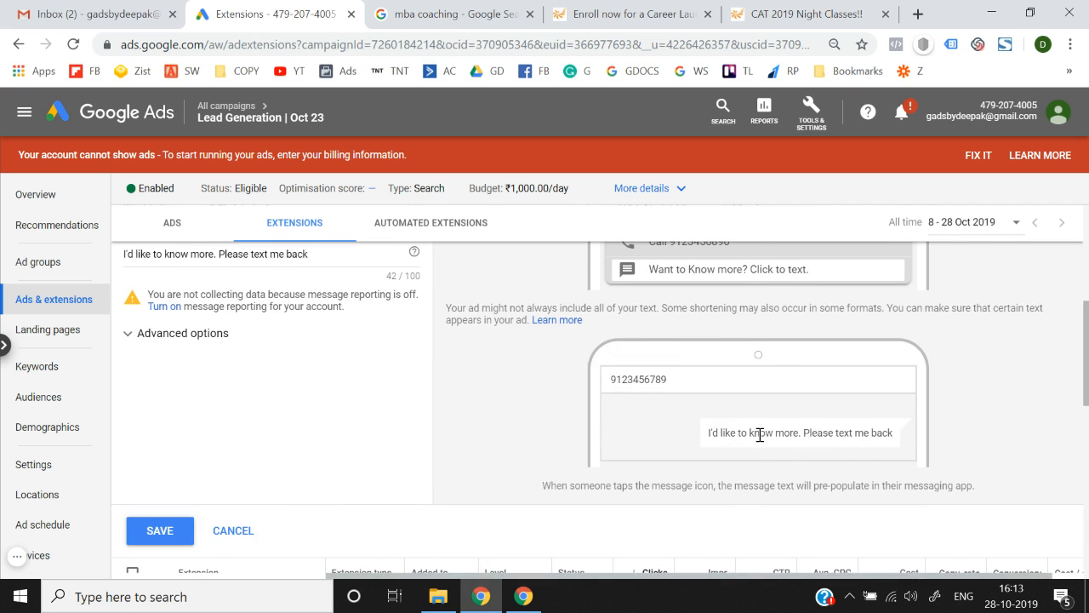
scroll(760, 435, "up", 2)
Replace the default customer message with 'I want to Enroll in Google ads Course. Please share more info.'.
left_click(323, 429)
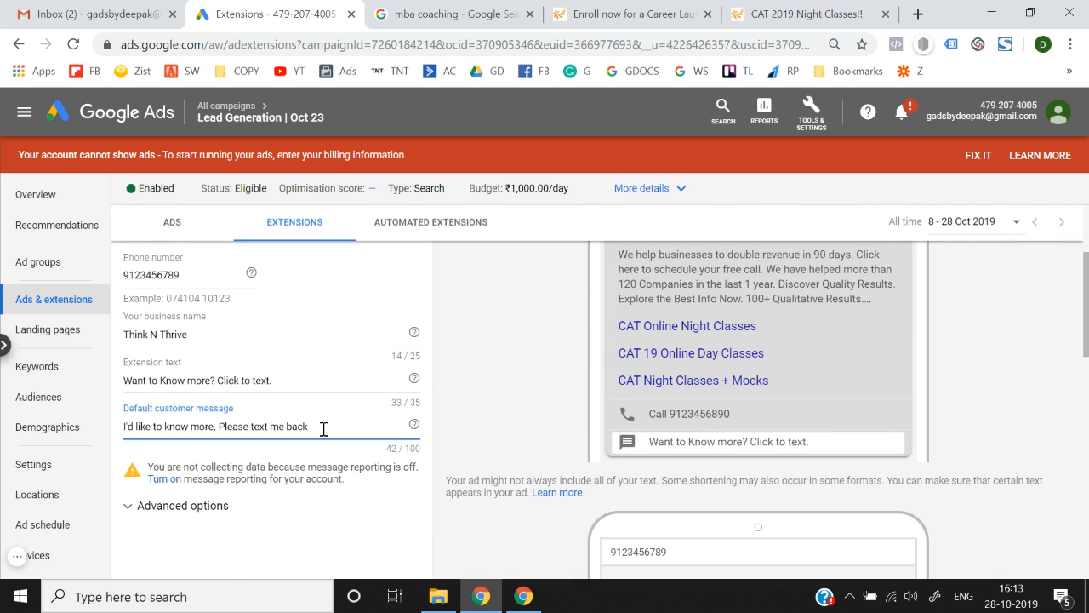
triple_click(323, 428)
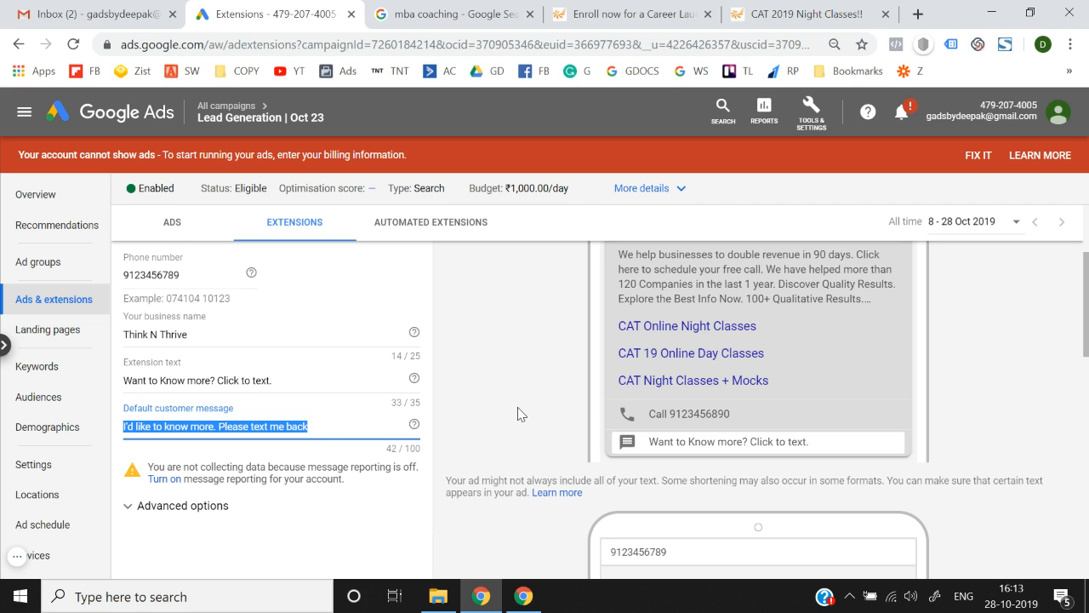
type("Yes")
key("BackSpace")
key("BackSpace")
key("BackSpace")
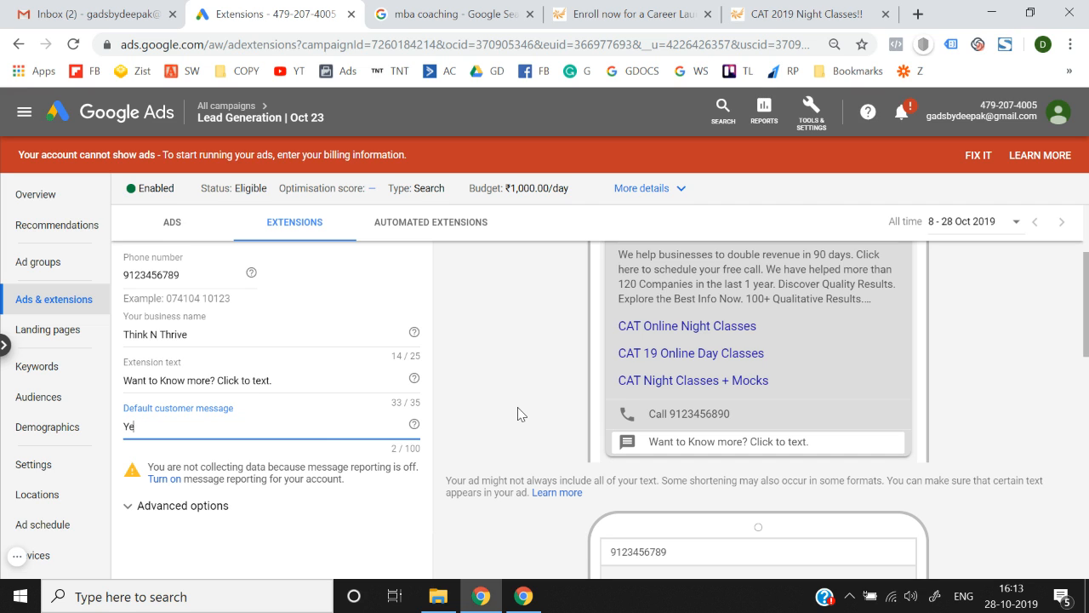
type("I want to Enroll in Google ads")
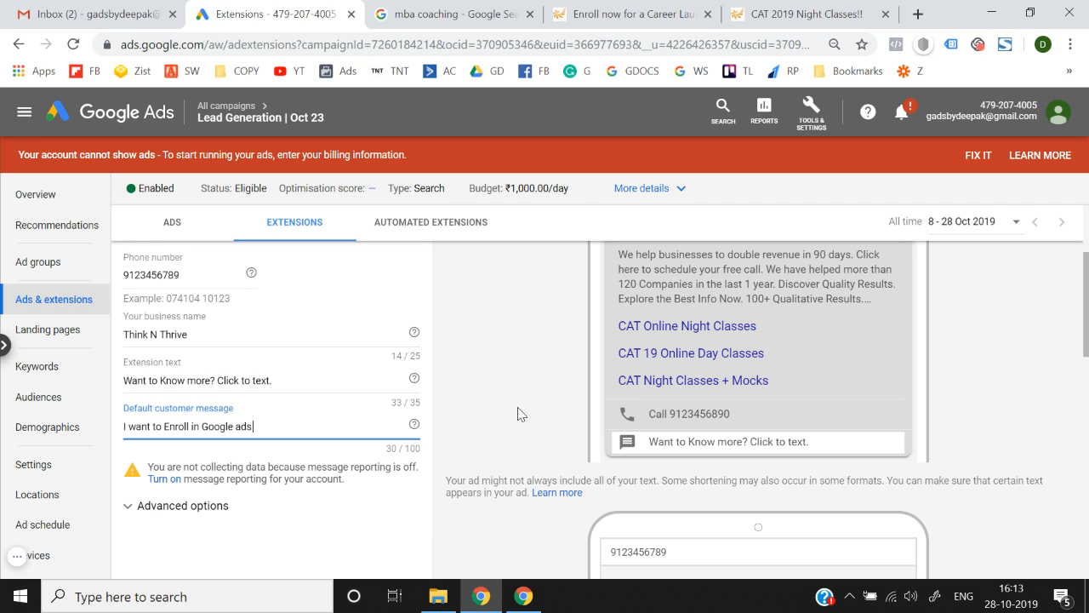
type(" Course. Please share more info.")
Turn on account message reporting and expand the message extension's Advanced options.
left_click(578, 421)
scroll(578, 421, "down", 3)
scroll(577, 421, "up", 3)
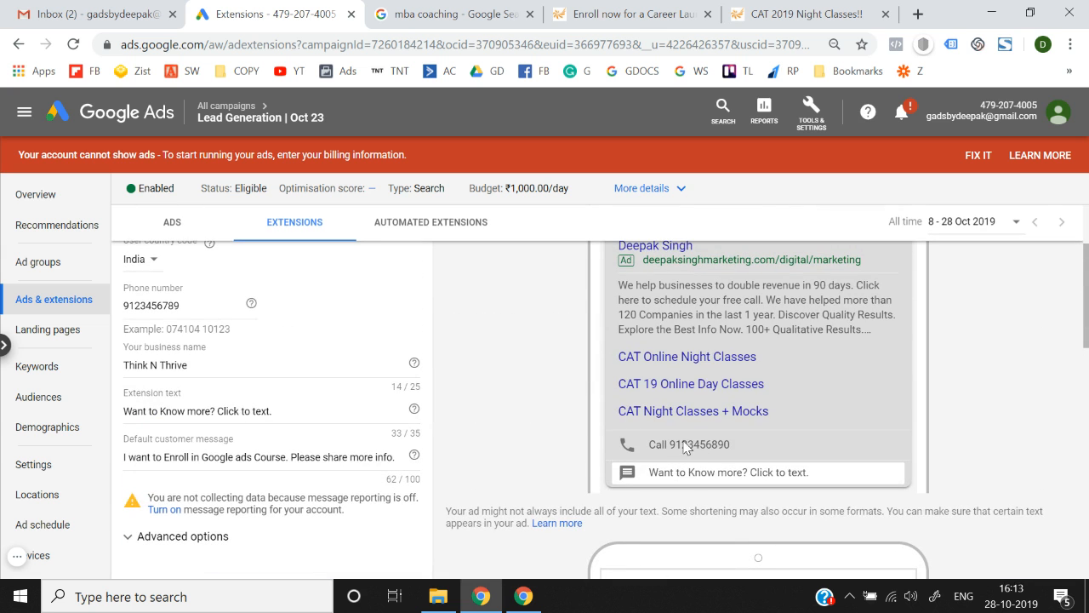
scroll(746, 333, "down", 2)
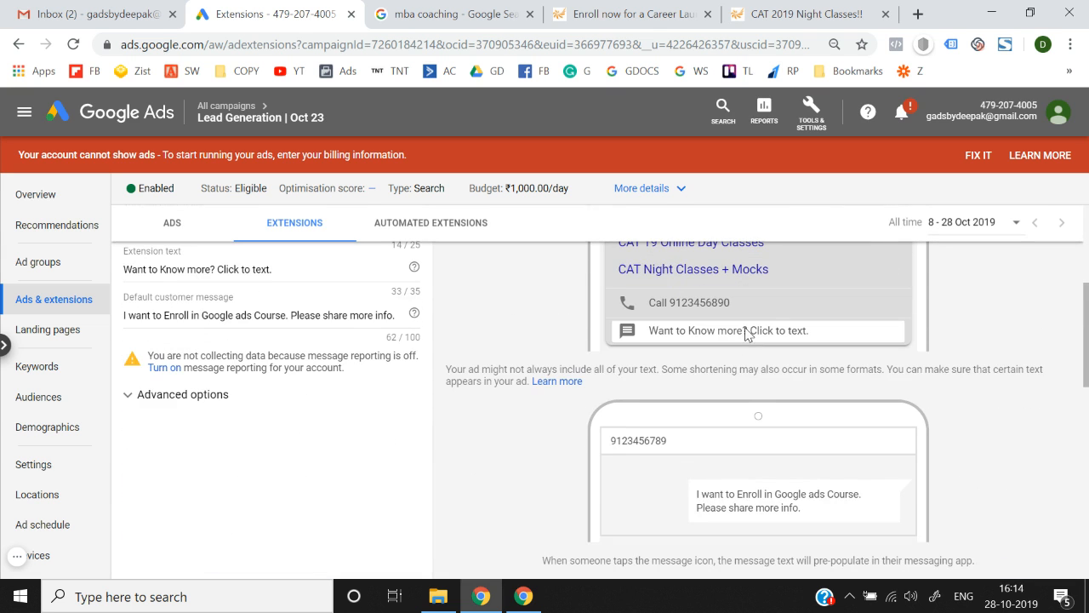
scroll(673, 502, "down", 1)
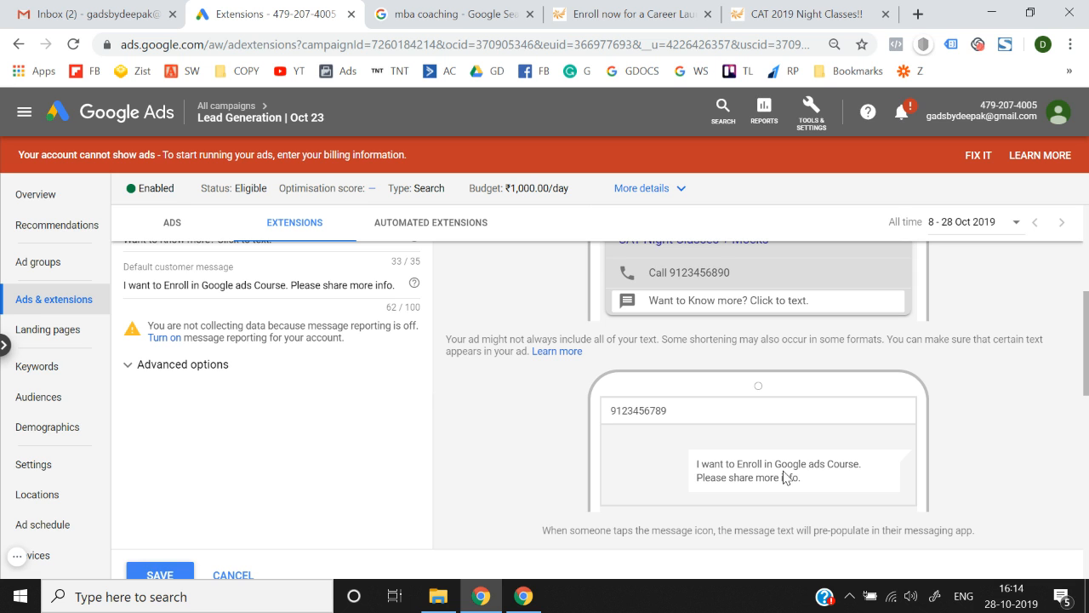
left_click(164, 338)
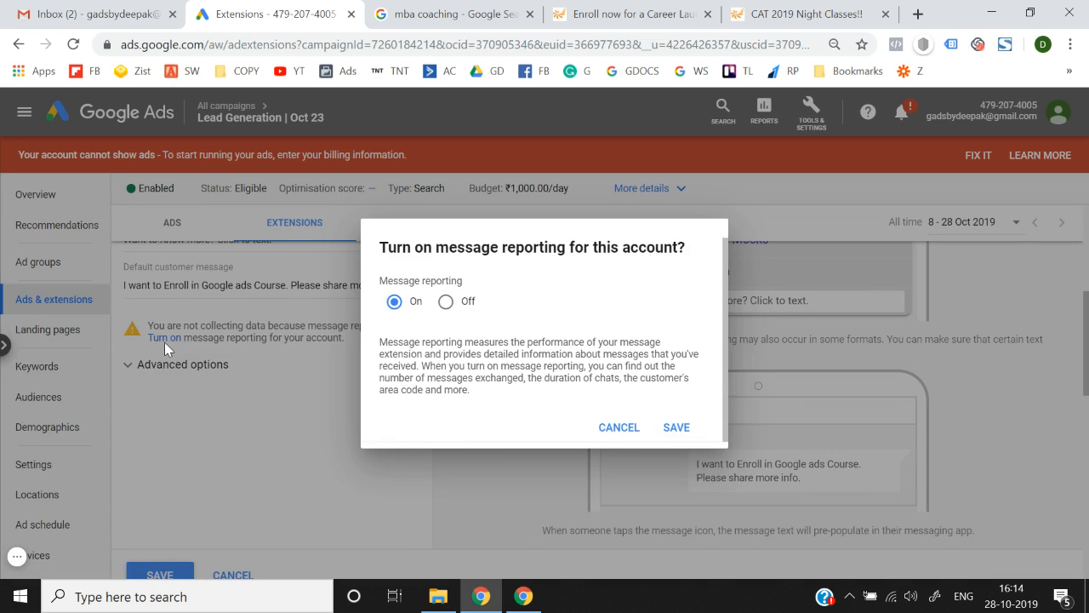
left_click(667, 434)
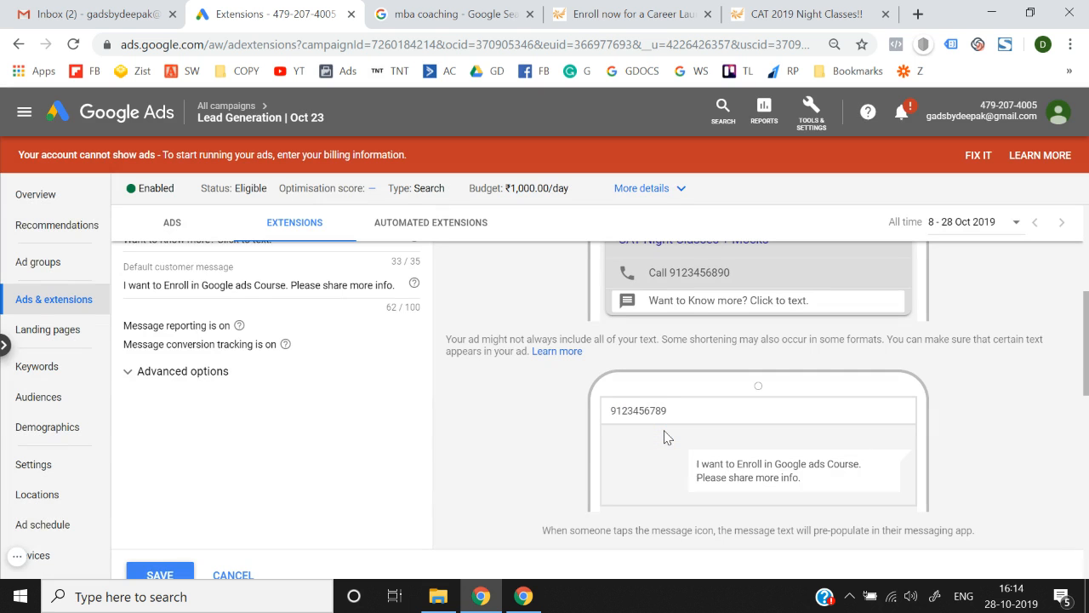
left_click(211, 380)
scroll(171, 451, "down", 1)
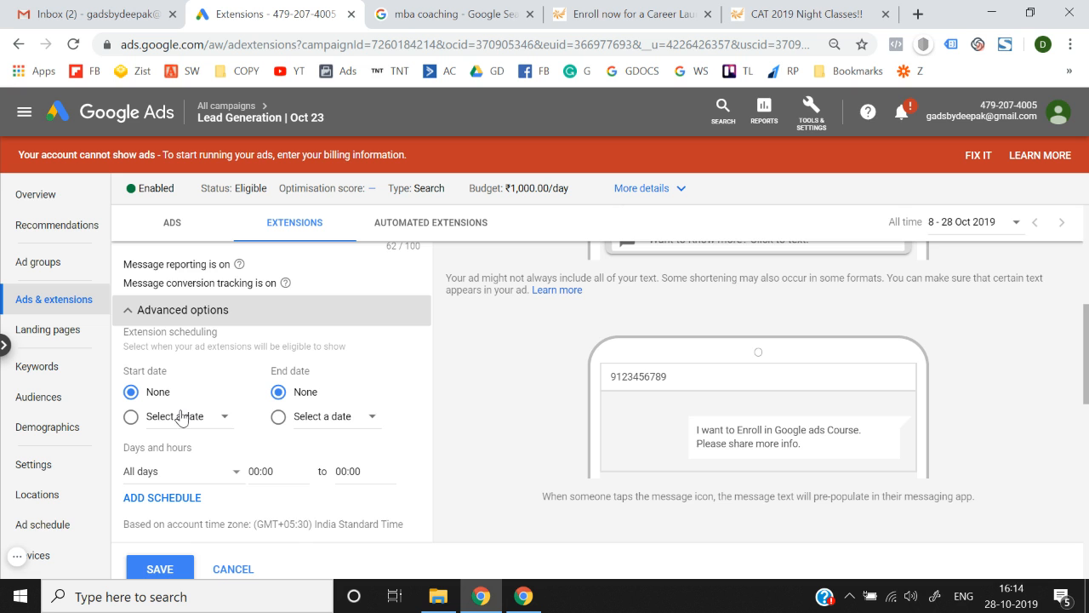
Save the message extension, check it in the Edit form without changes, and open the extension type list.
left_click(170, 528)
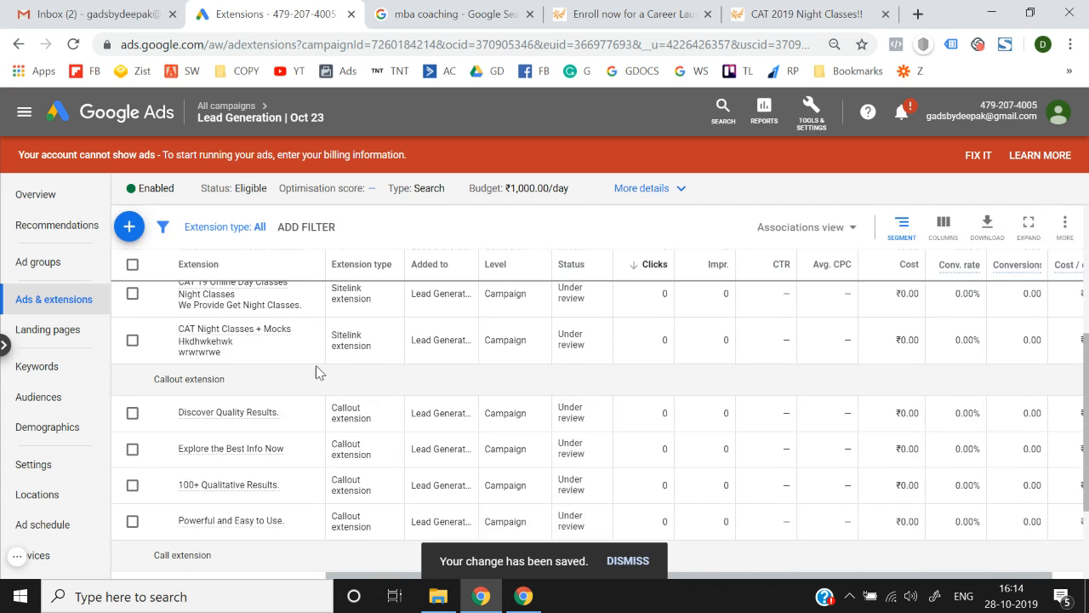
scroll(316, 366, "up", 2)
scroll(317, 367, "up", 1)
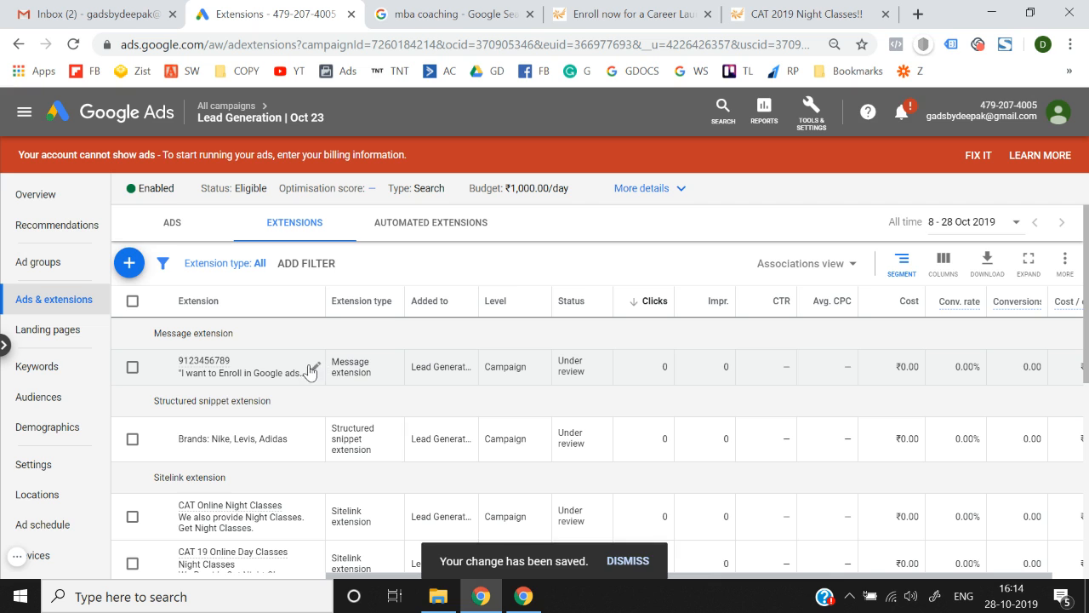
left_click(313, 370)
left_click(200, 369)
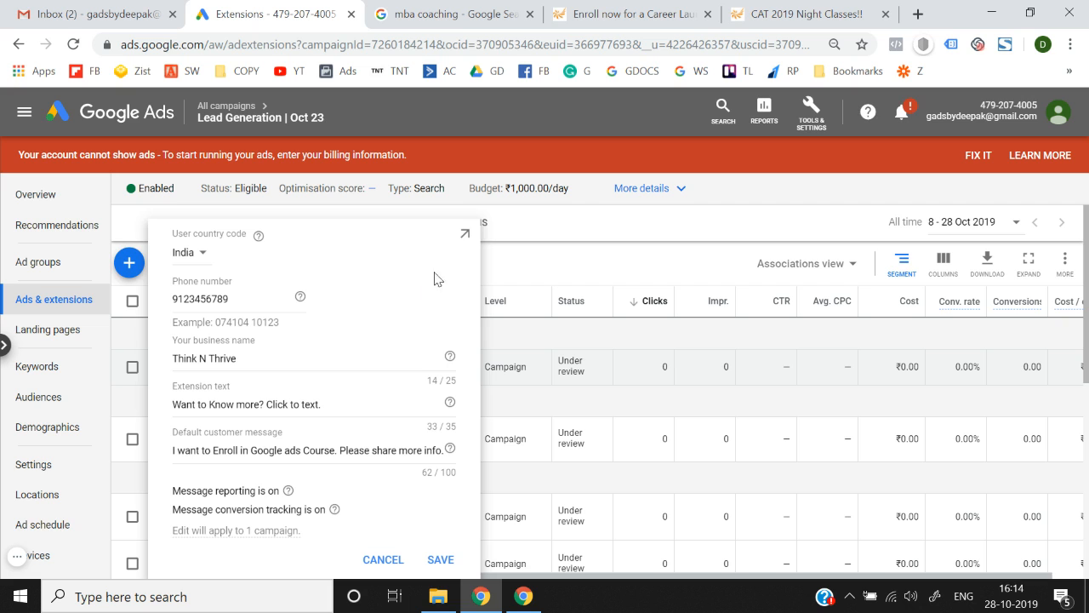
left_click(530, 264)
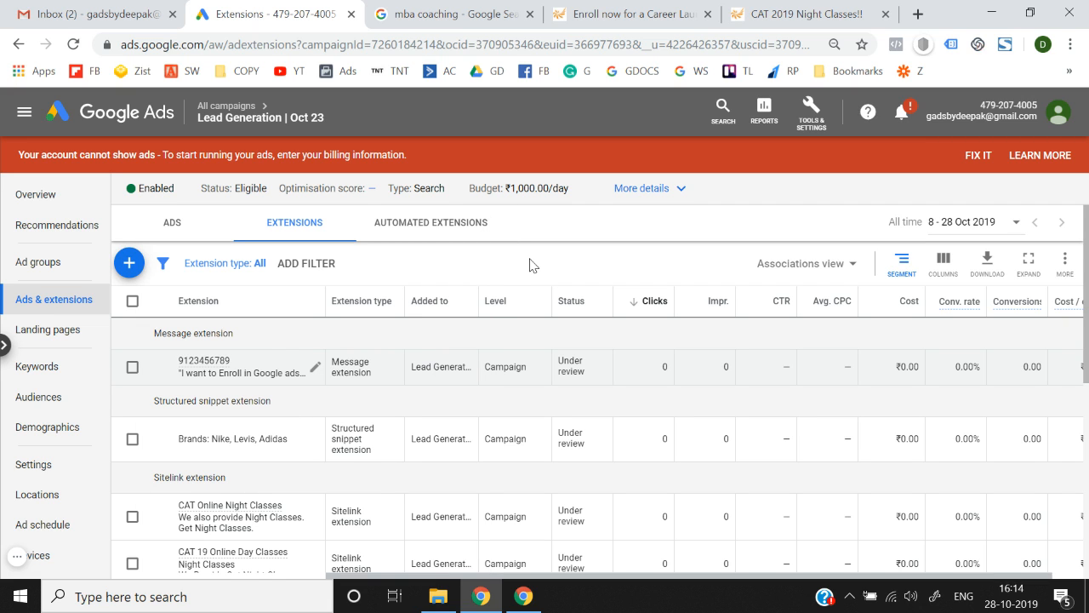
left_click(132, 267)
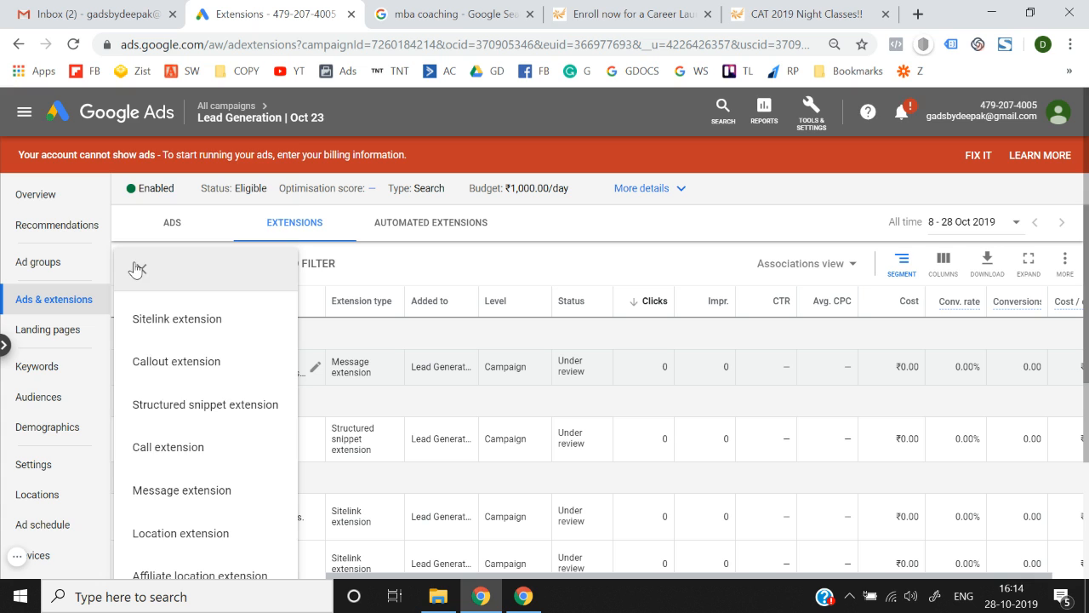
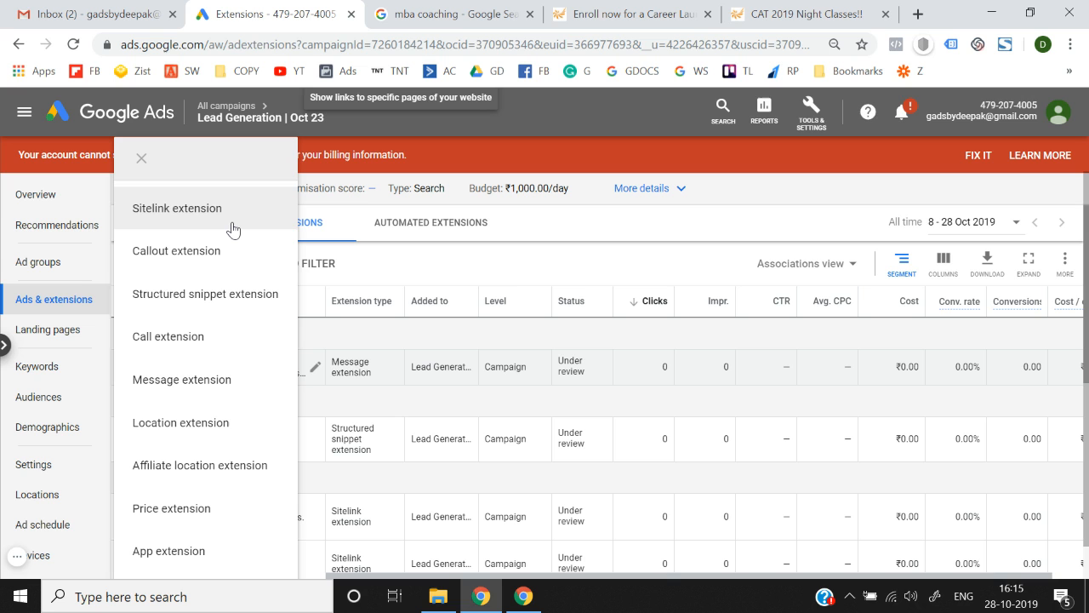
Start a location extension, abandon it, and begin an affiliate location extension instead.
left_click(200, 422)
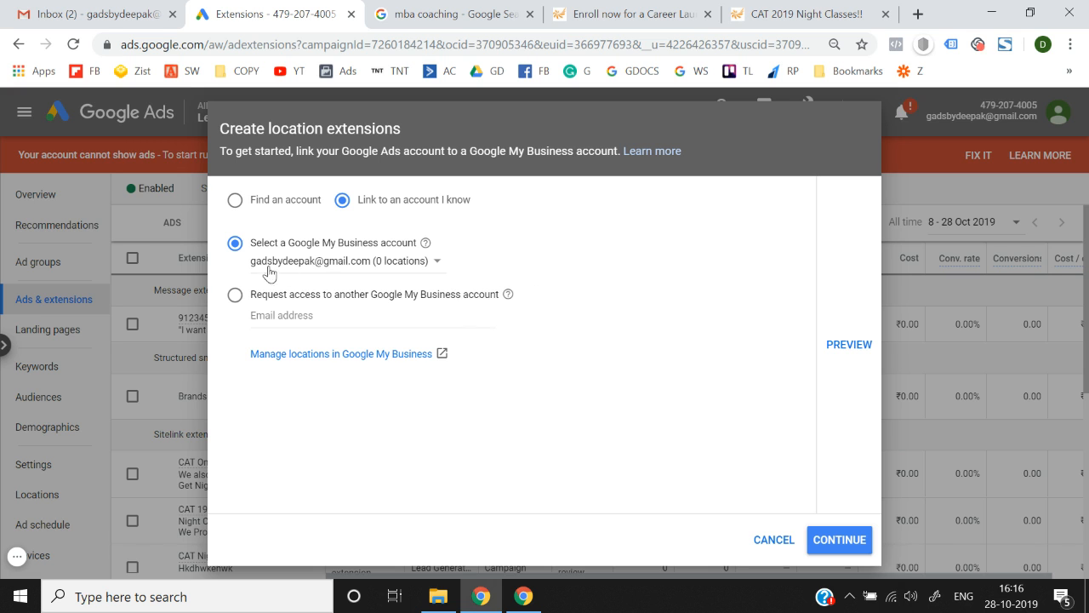
left_click(796, 545)
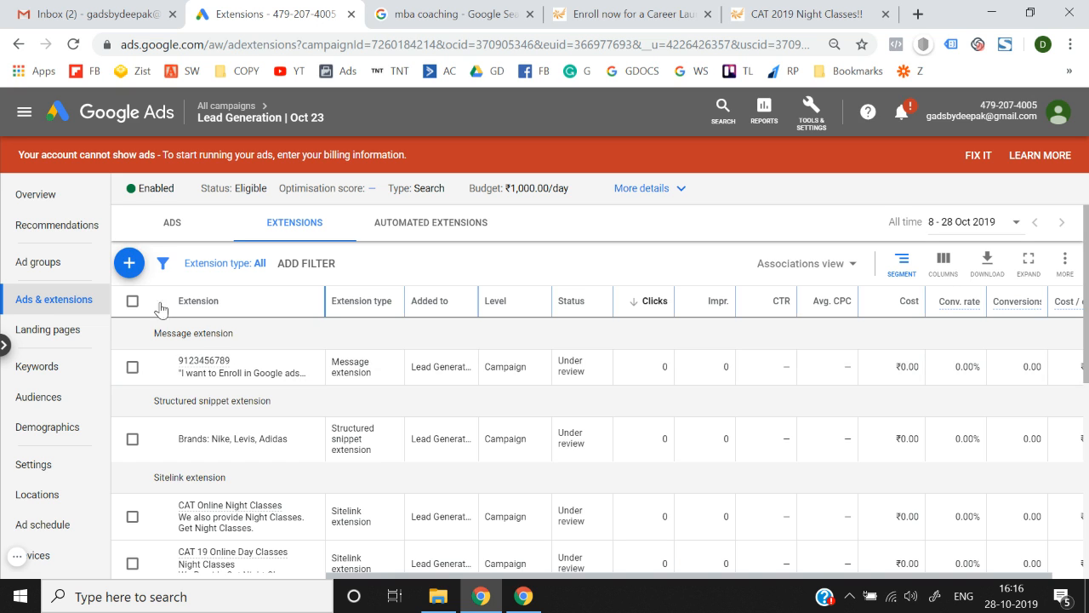
left_click(128, 264)
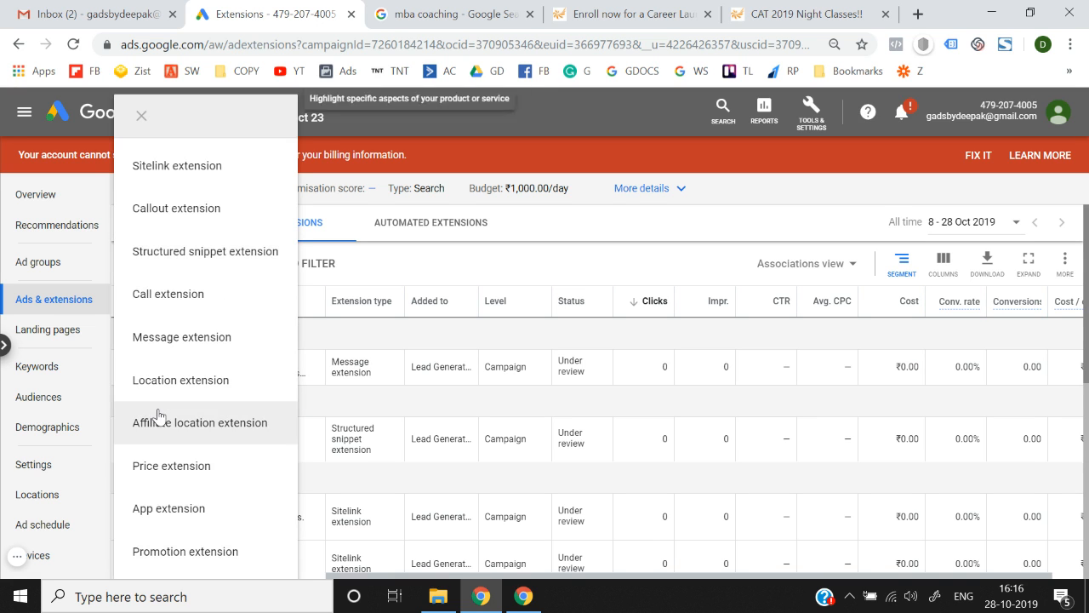
left_click(204, 420)
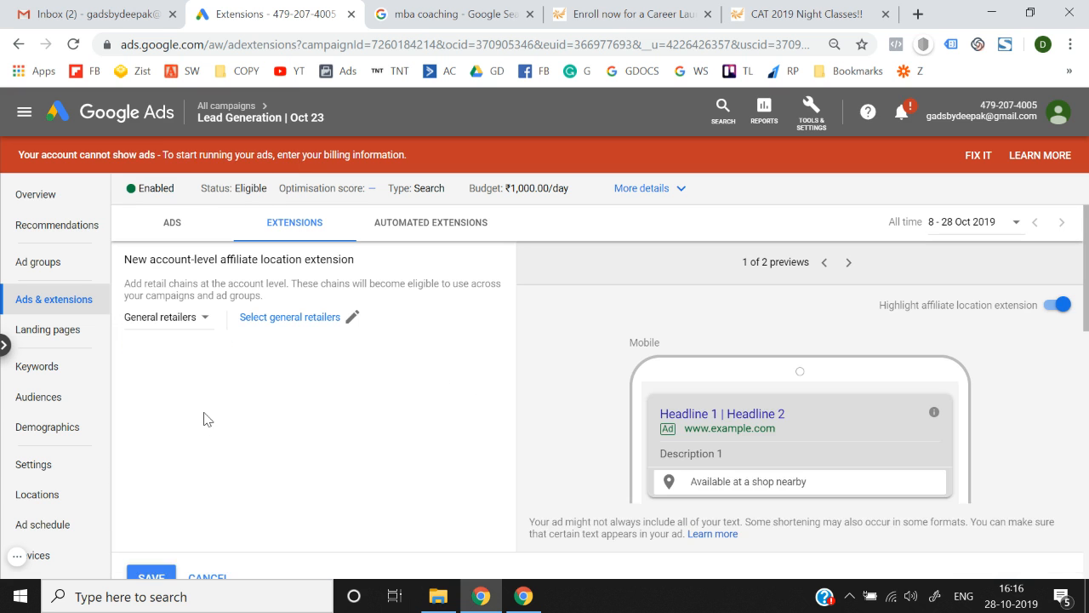
scroll(255, 331, "down", 5)
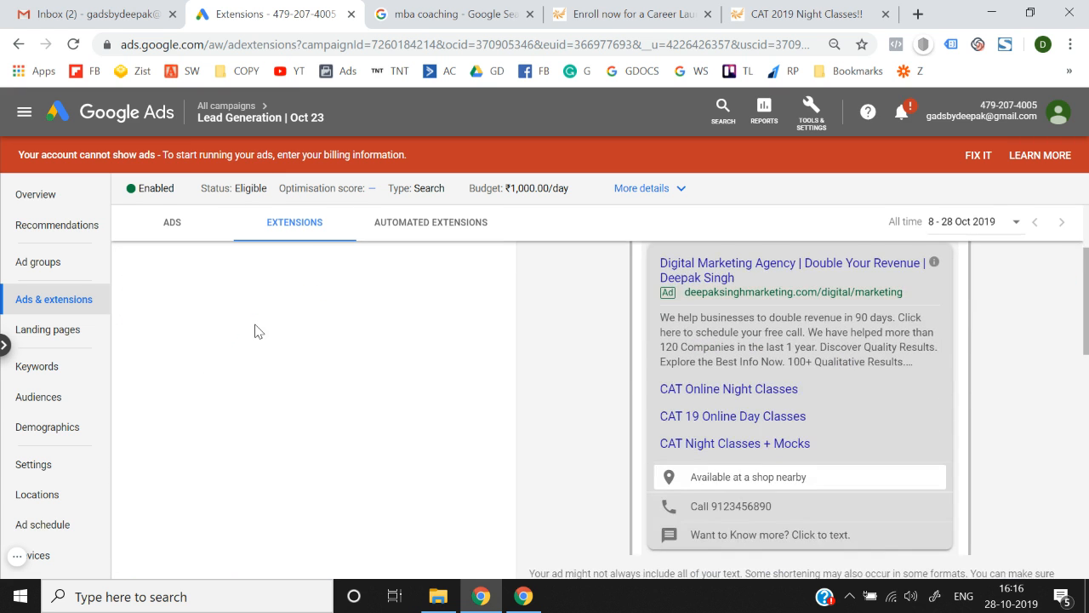
scroll(255, 331, "up", 5)
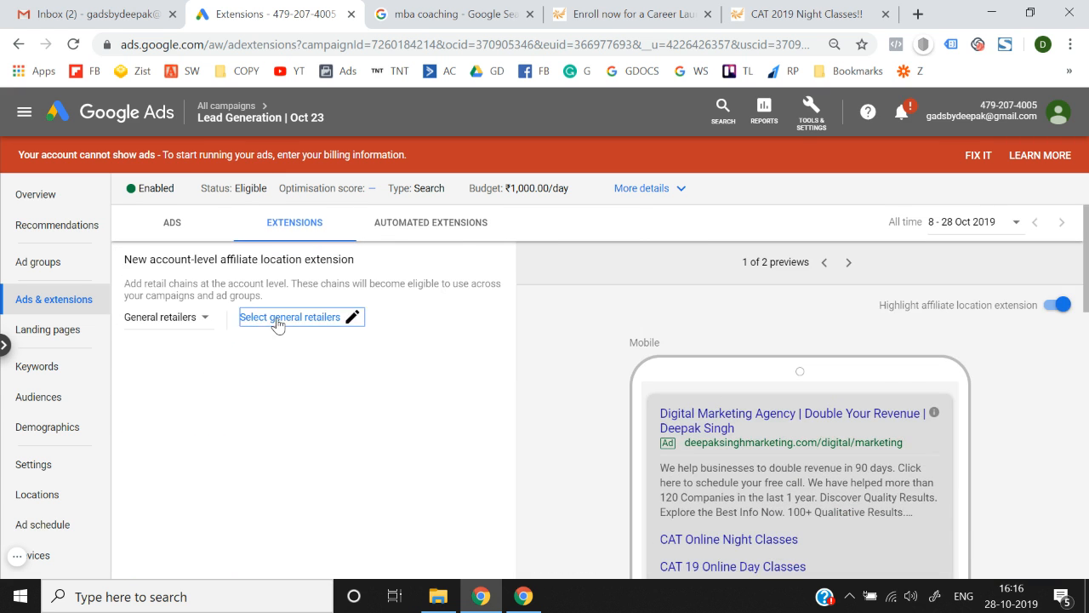
Browse the general retailers list without choosing any, then discard the affiliate location extension.
left_click(277, 320)
type("india")
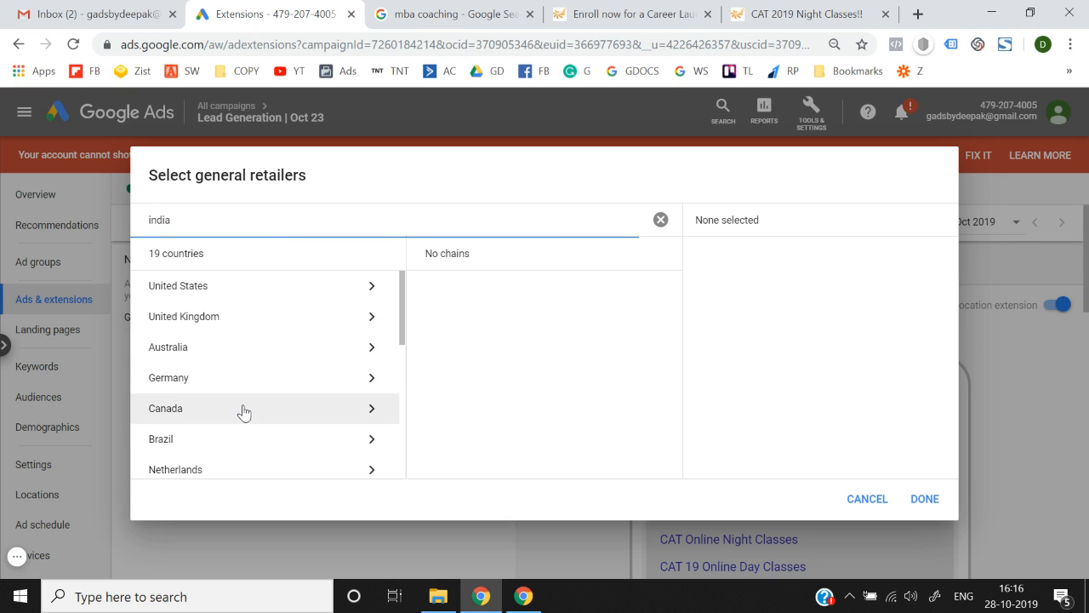
scroll(241, 411, "down", 3)
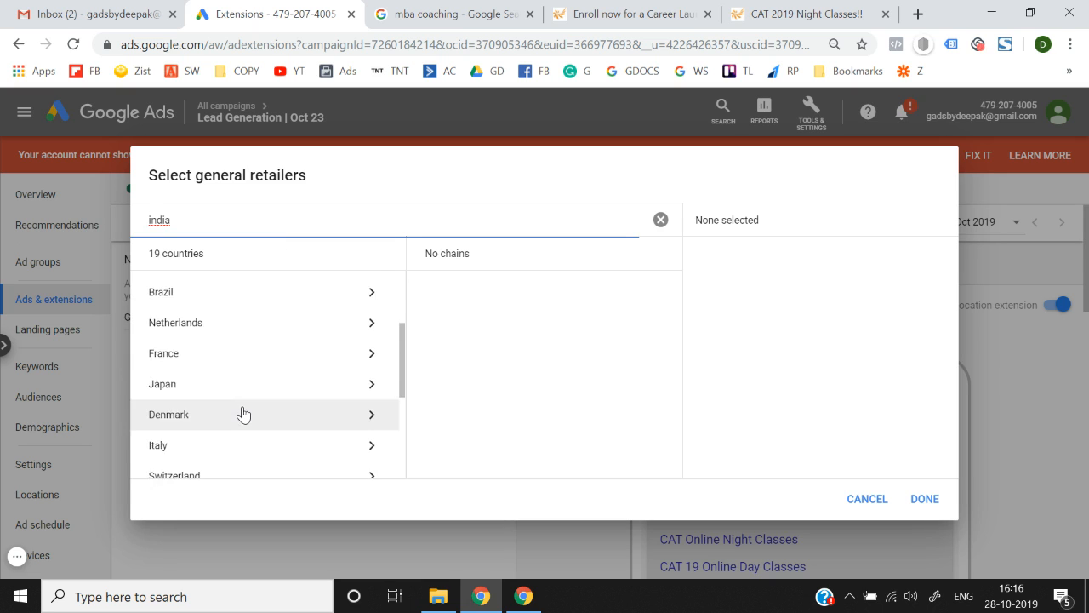
scroll(242, 413, "down", 3)
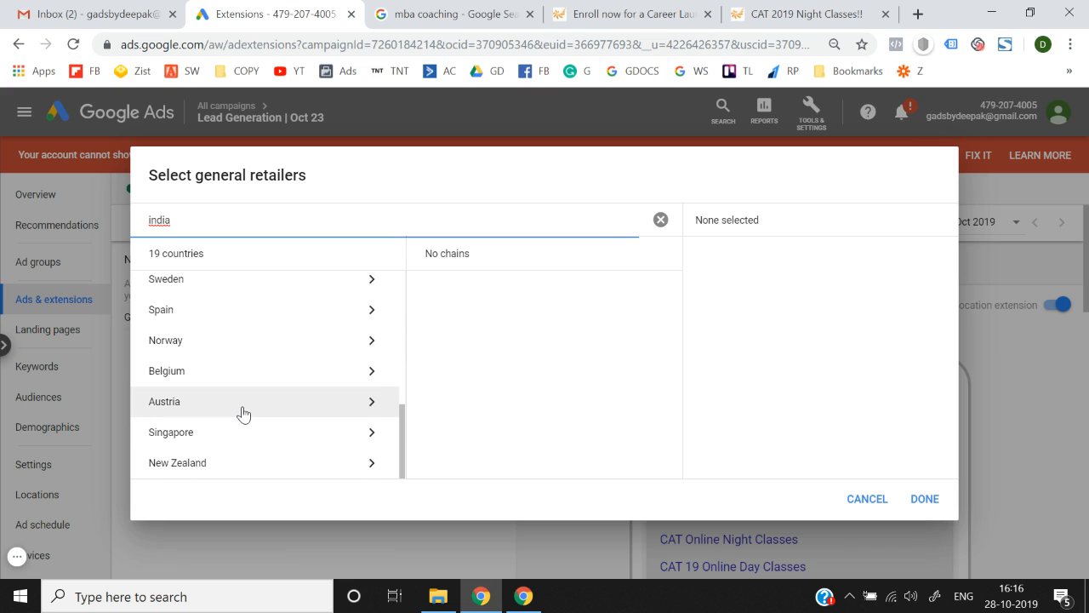
scroll(243, 414, "up", 6)
scroll(272, 394, "down", 1)
scroll(272, 394, "down", 3)
scroll(272, 395, "down", 4)
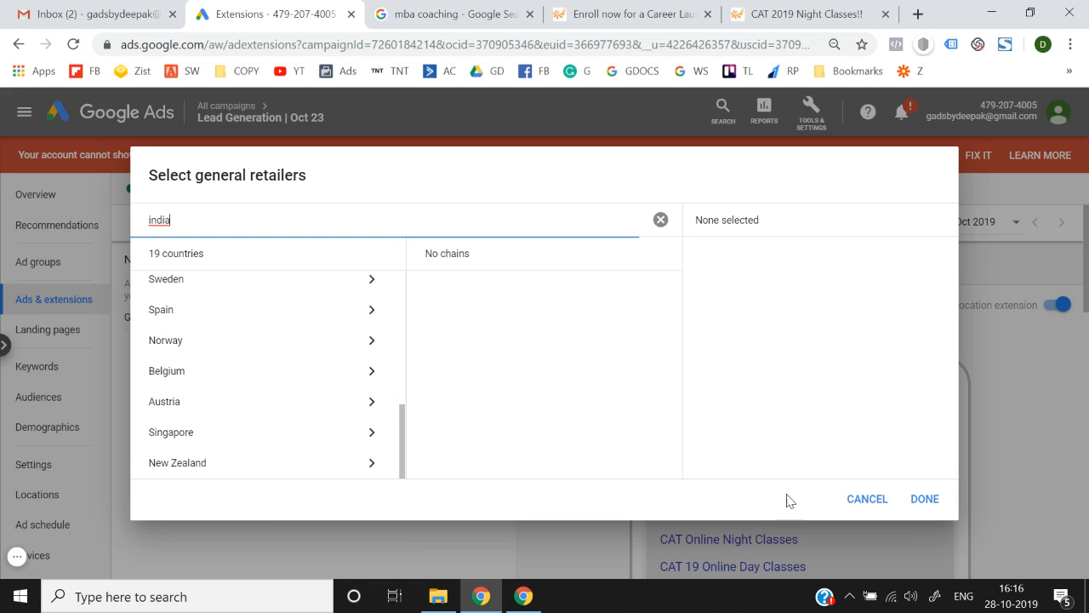
left_click(881, 497)
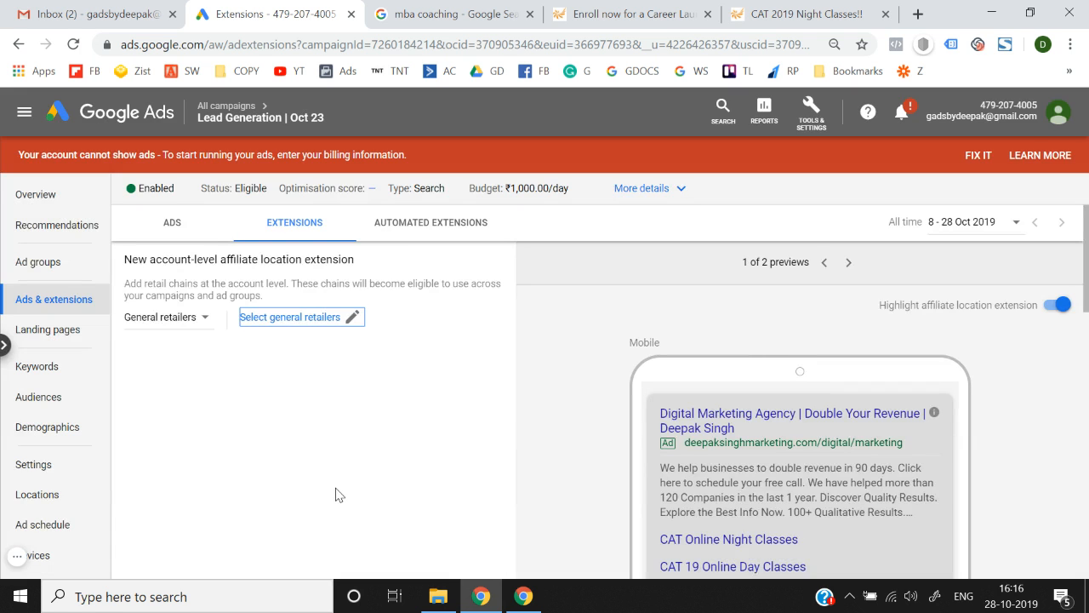
scroll(335, 493, "down", 4)
left_click(200, 464)
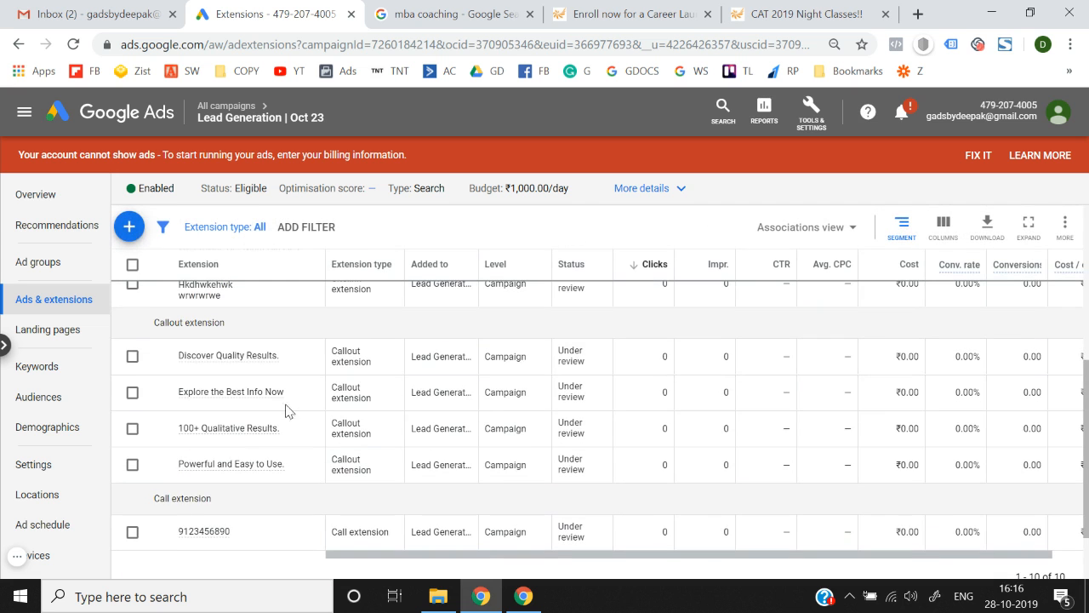
Start a new price extension form for the Lead Generation | Oct 23 campaign.
left_click(132, 226)
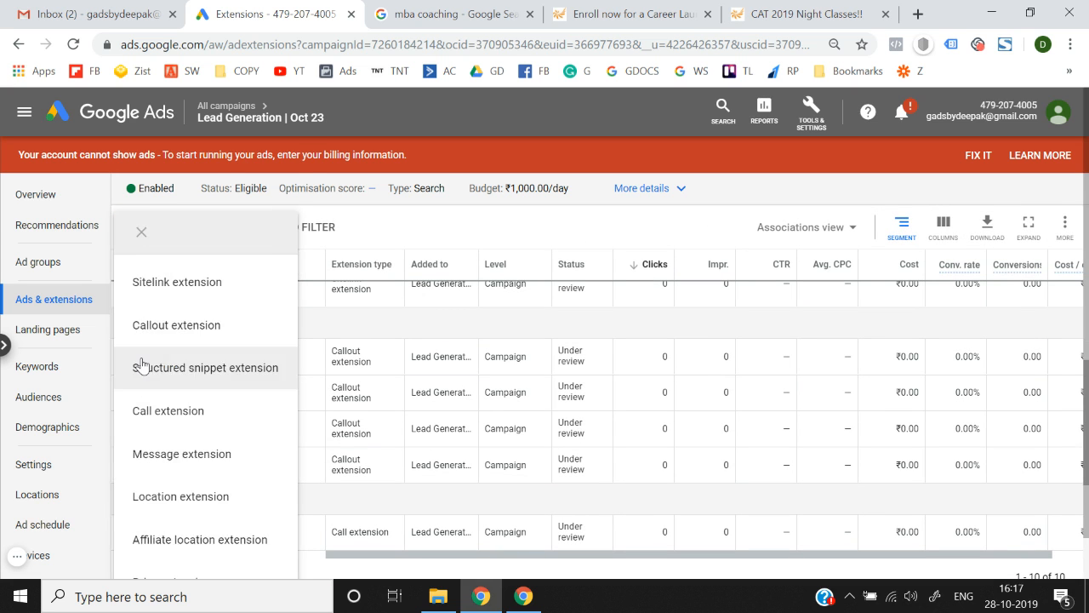
left_click(177, 475)
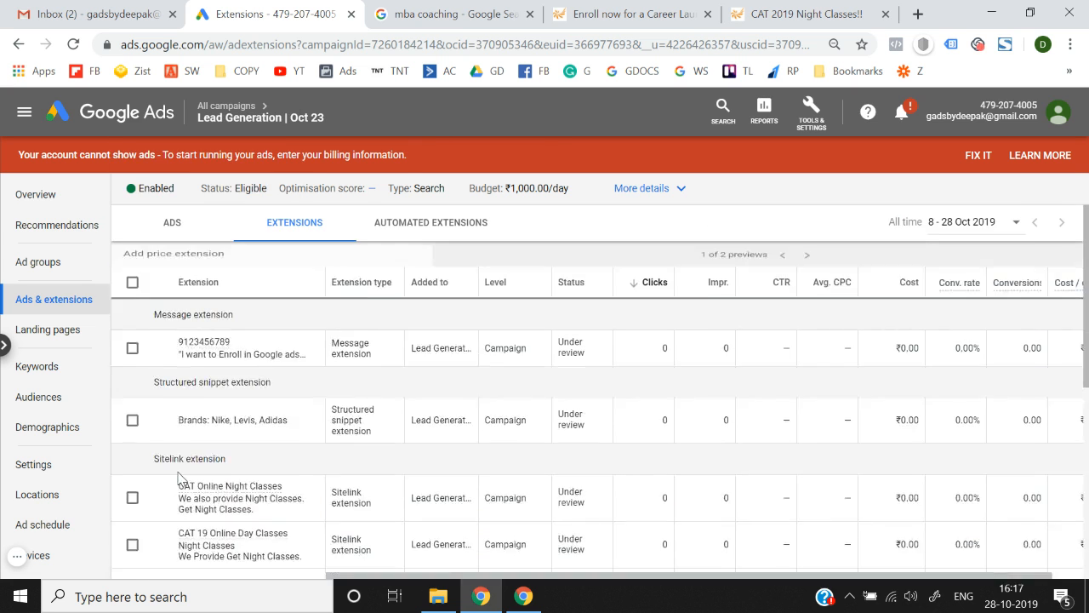
scroll(367, 376, "down", 2)
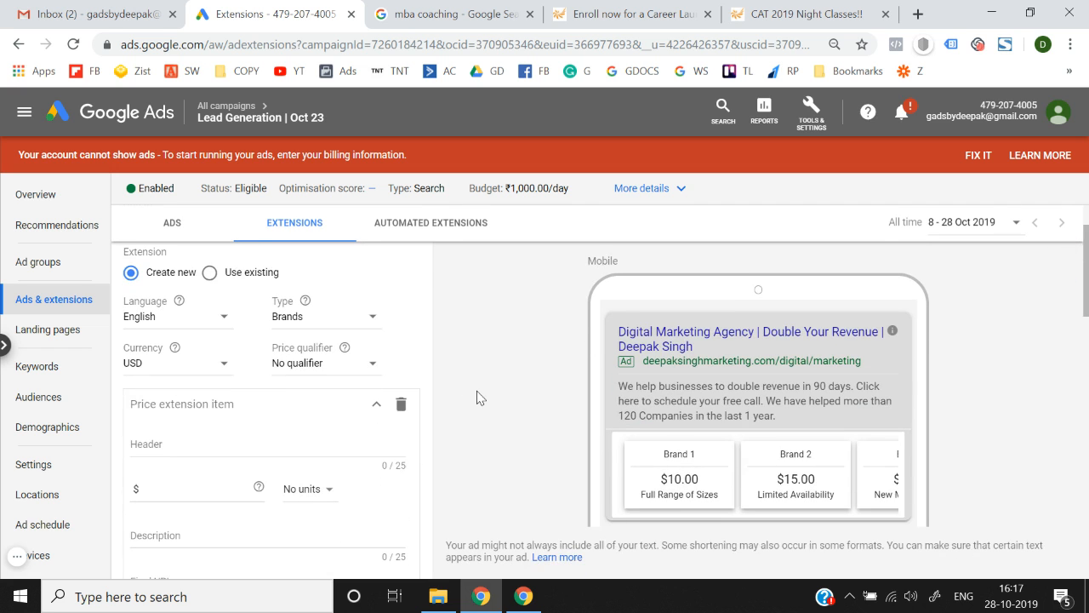
scroll(479, 398, "down", 3)
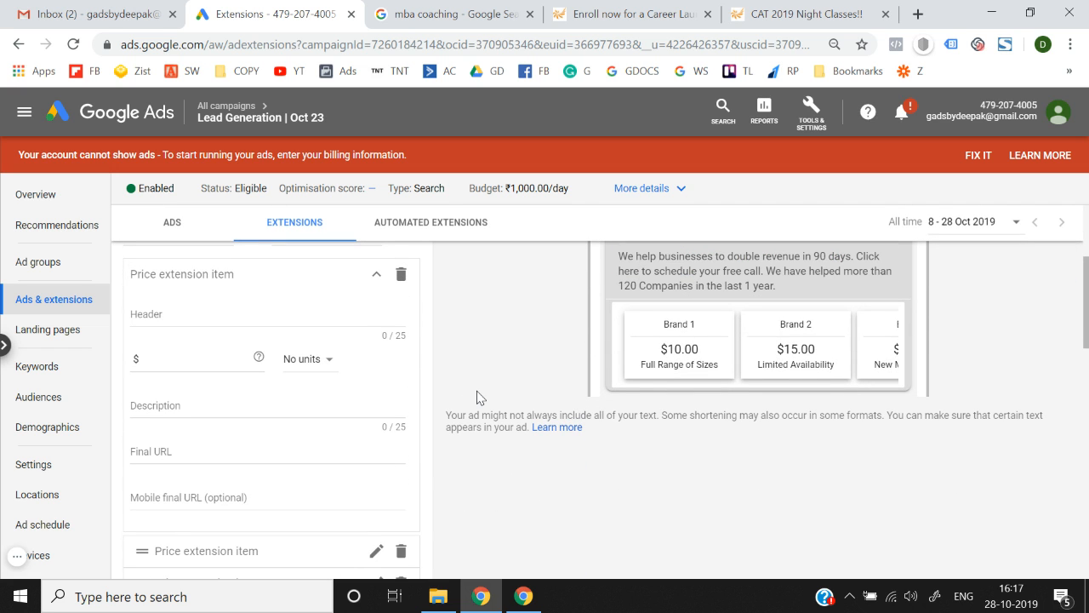
scroll(480, 397, "up", 4)
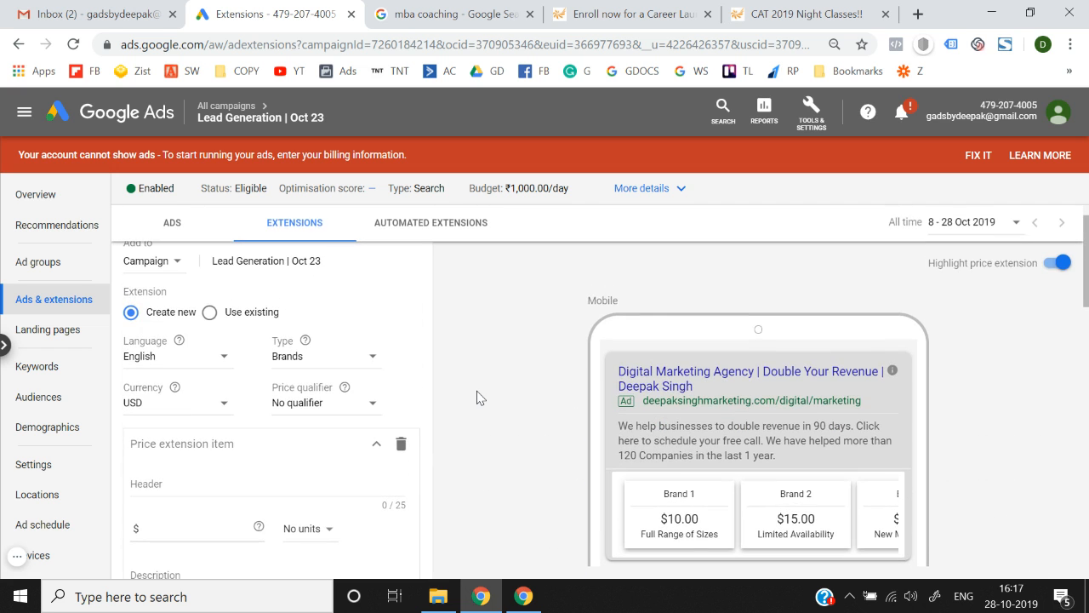
scroll(478, 398, "up", 1)
left_click(651, 12)
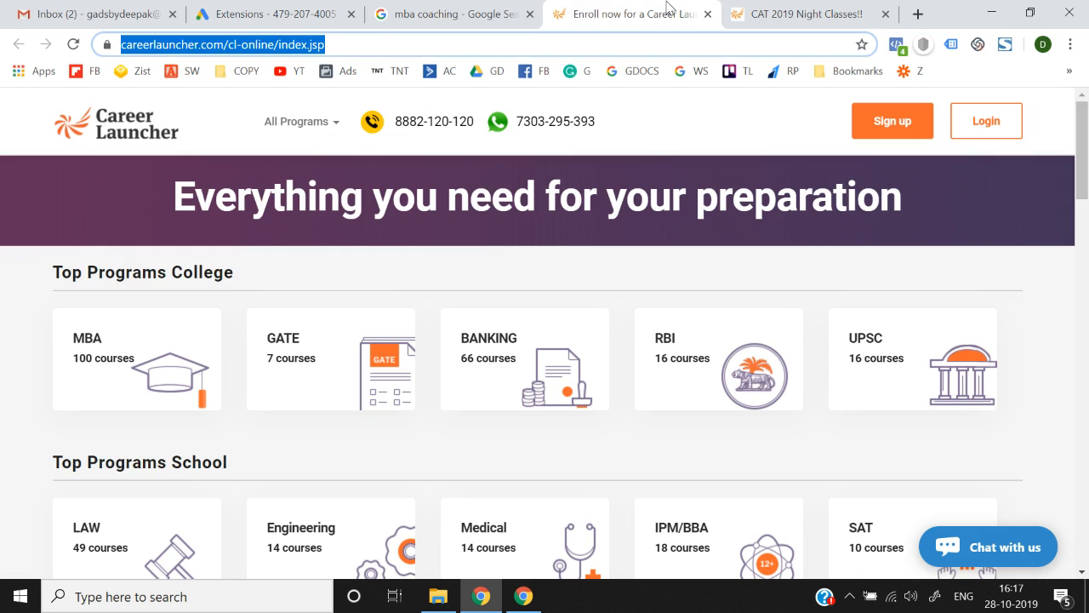
left_click(300, 8)
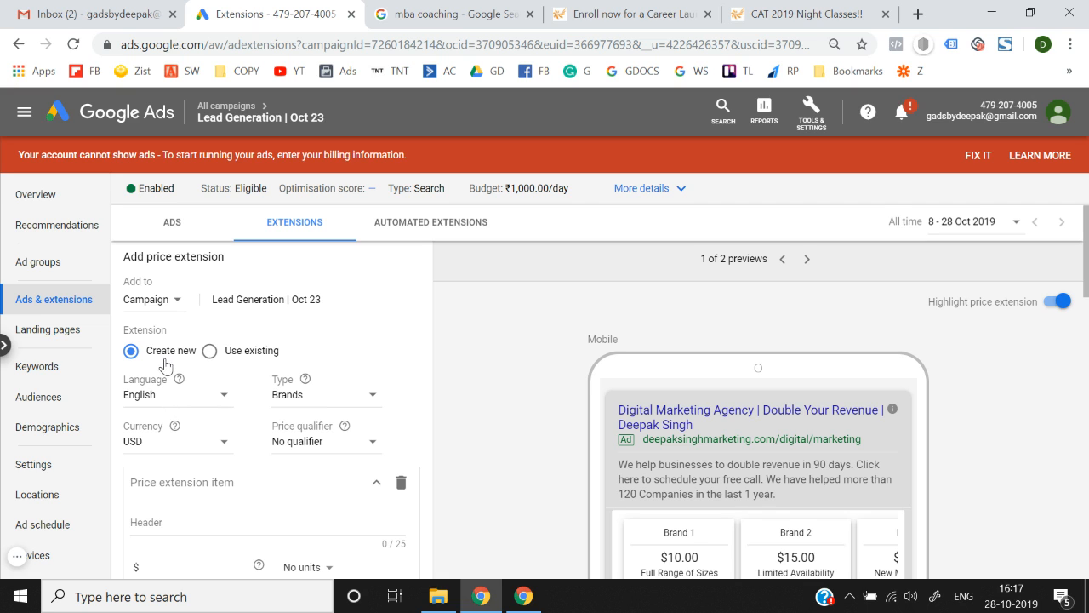
Review the price extension type options and keep Brands as the type.
left_click(297, 403)
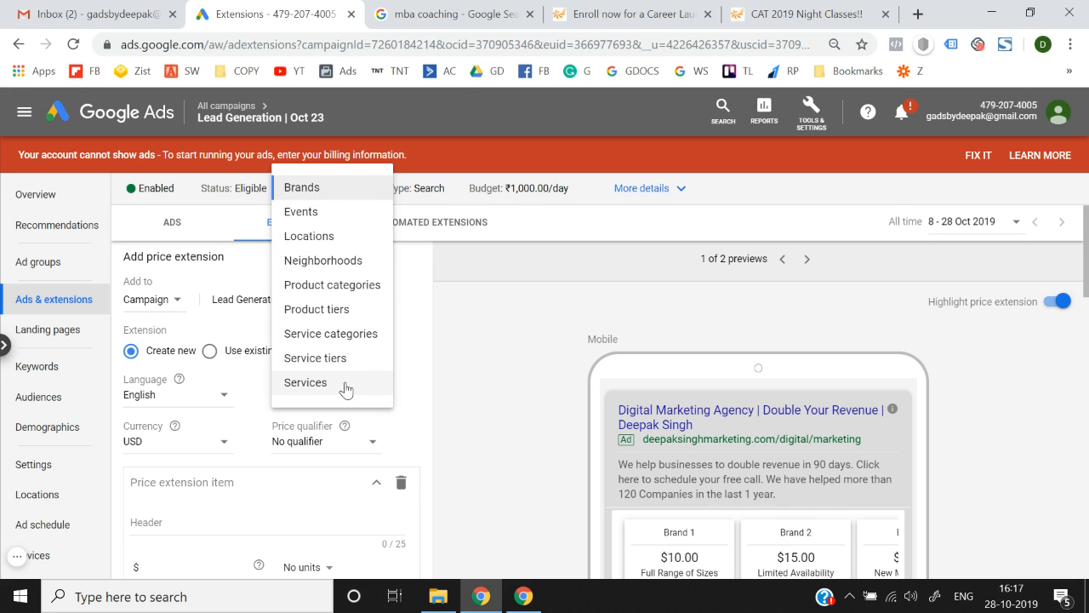
left_click(467, 387)
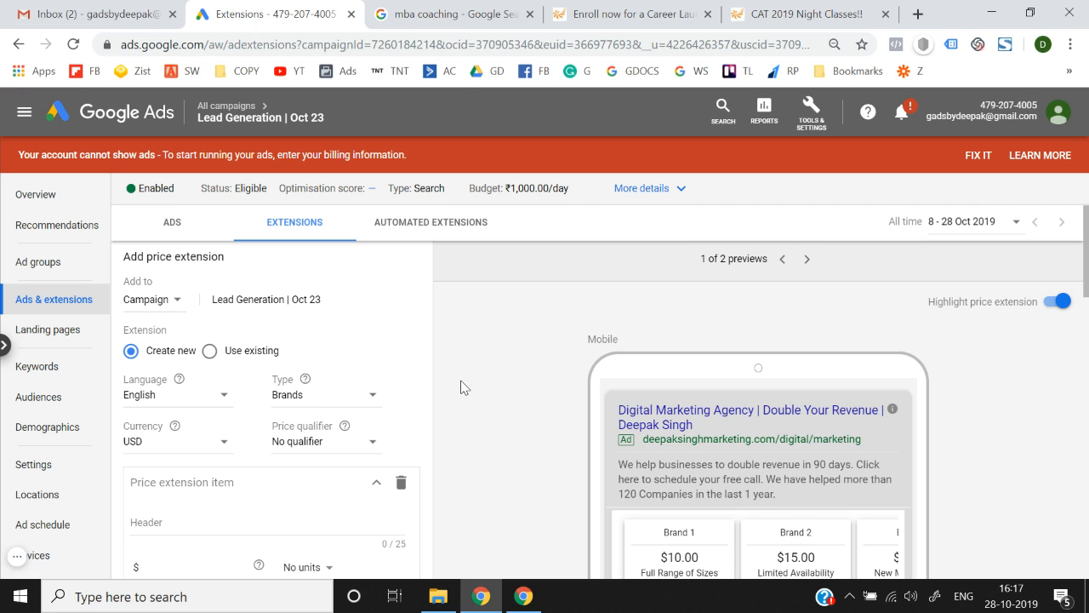
left_click(303, 398)
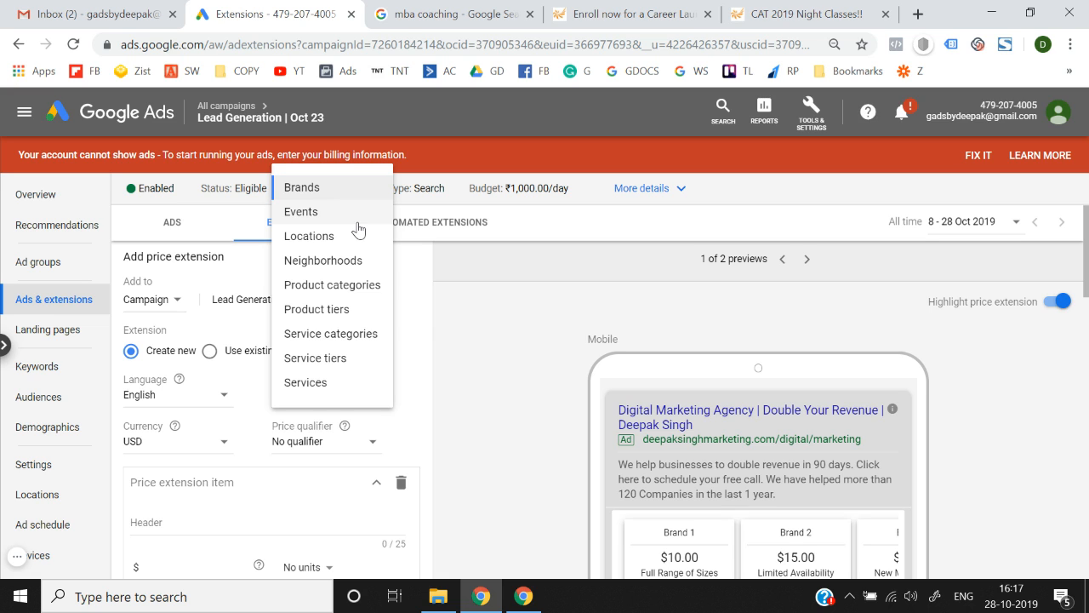
left_click(320, 189)
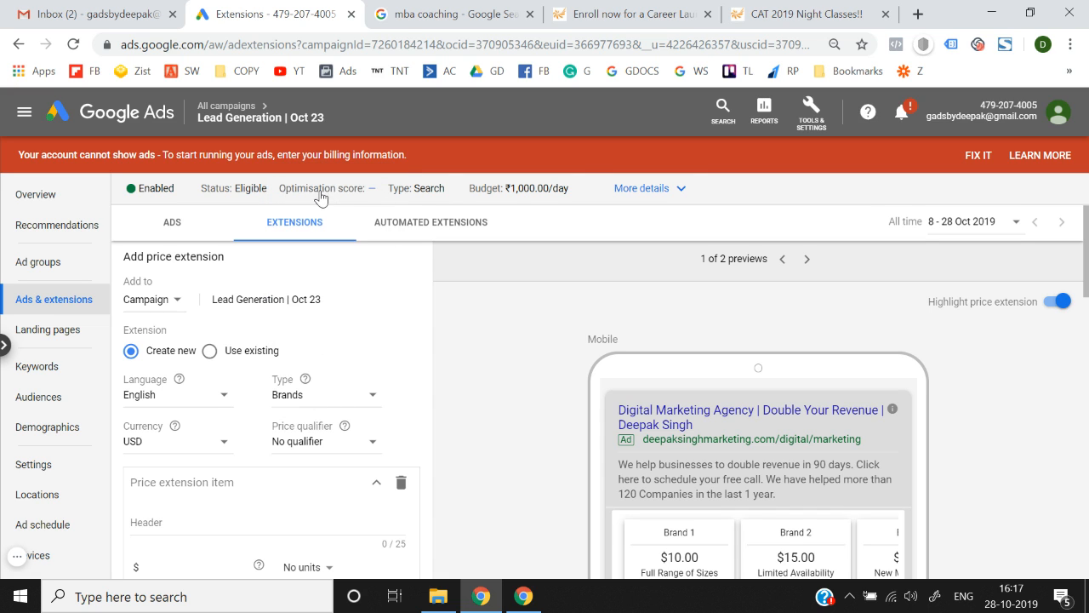
left_click(305, 400)
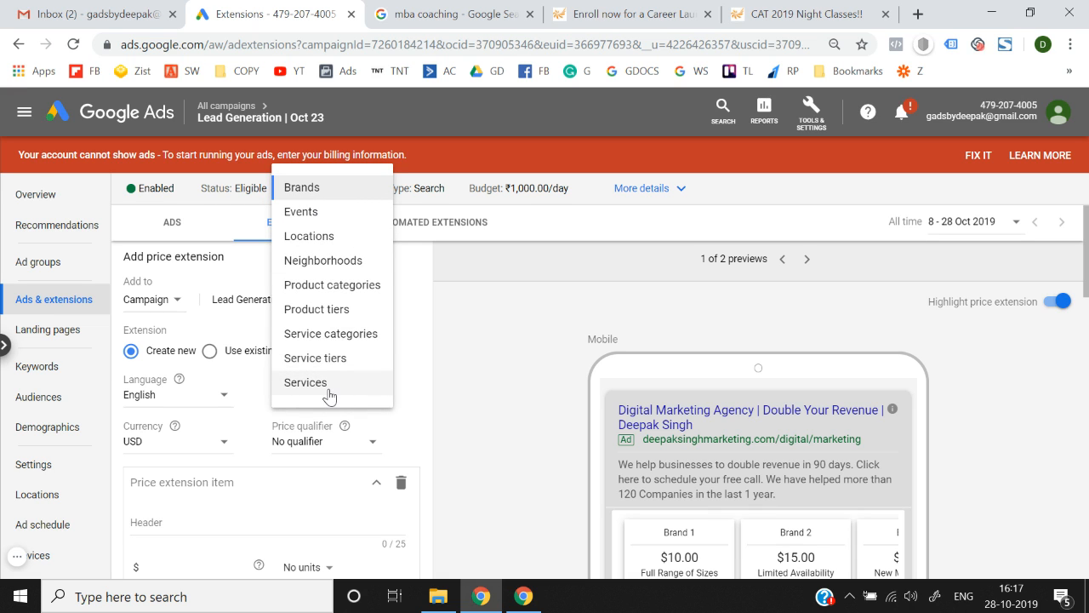
left_click(315, 193)
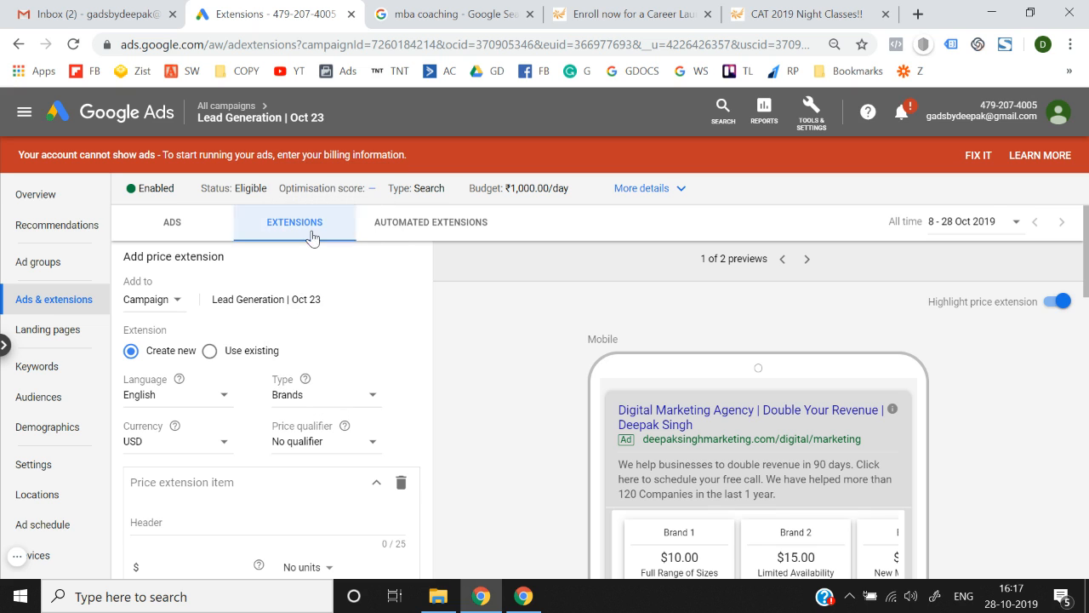
Set the price currency to INR, leaving the price qualifier as No qualifier for now.
left_click(151, 446)
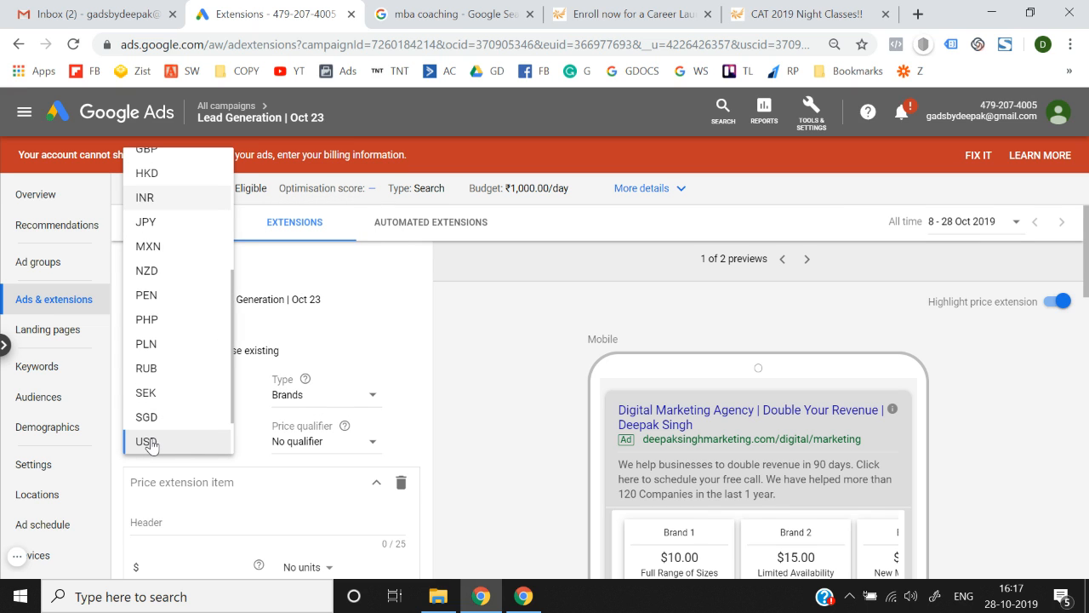
left_click(163, 199)
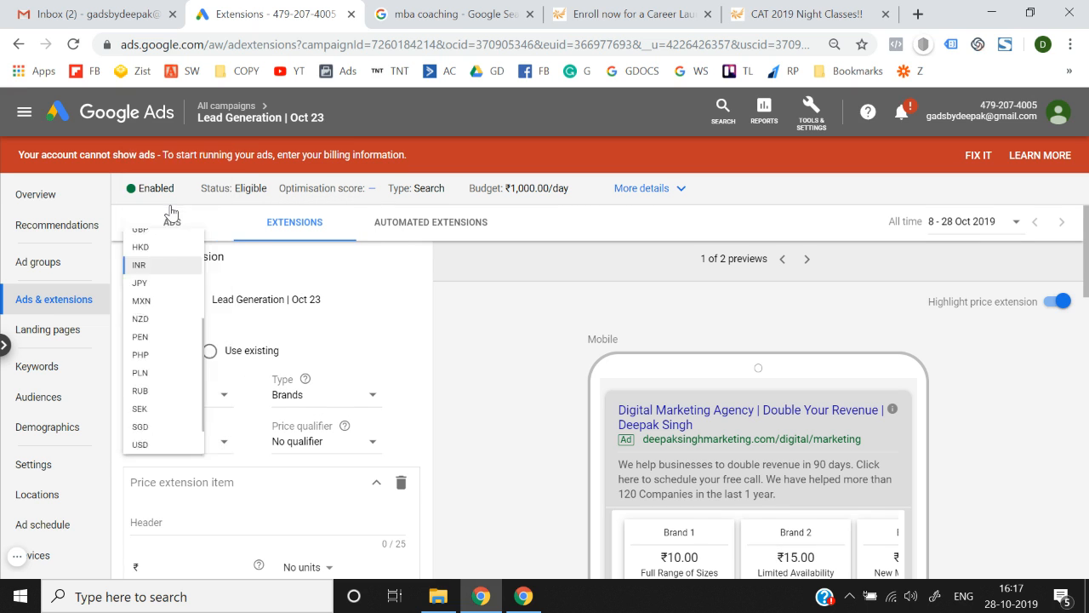
scroll(273, 378, "down", 2)
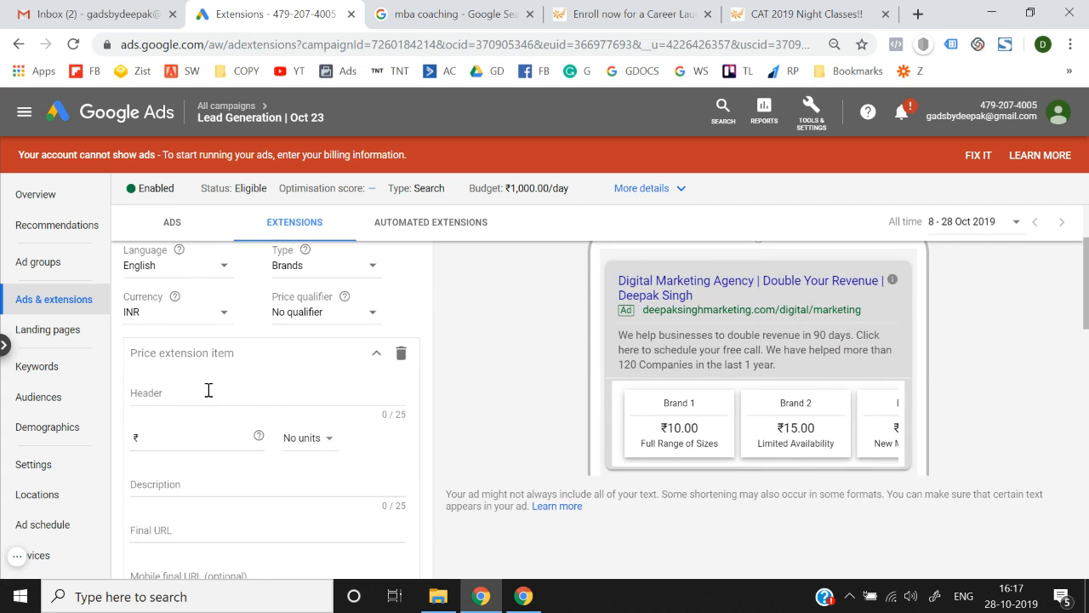
scroll(208, 389, "up", 1)
left_click(307, 333)
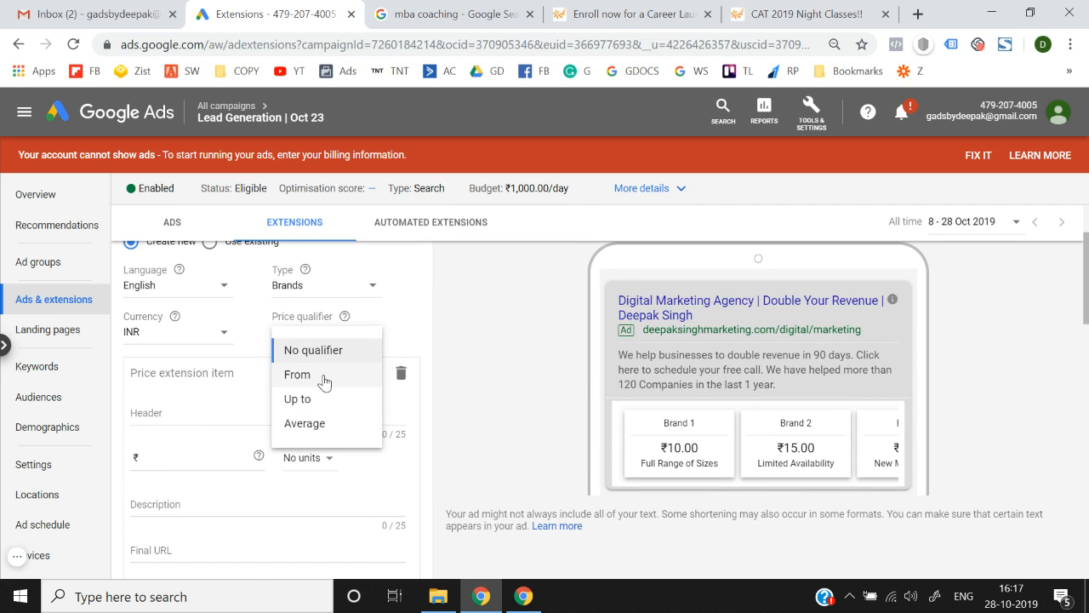
left_click(473, 358)
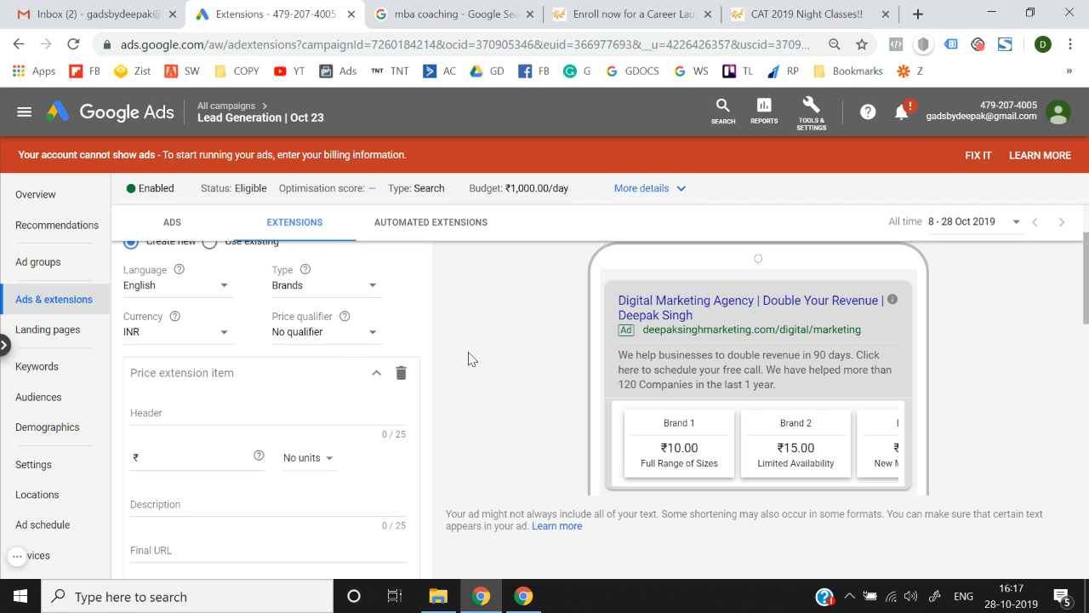
Enter the first item's header 'Nike Shoes' with price 3000 and no units.
left_click(183, 409)
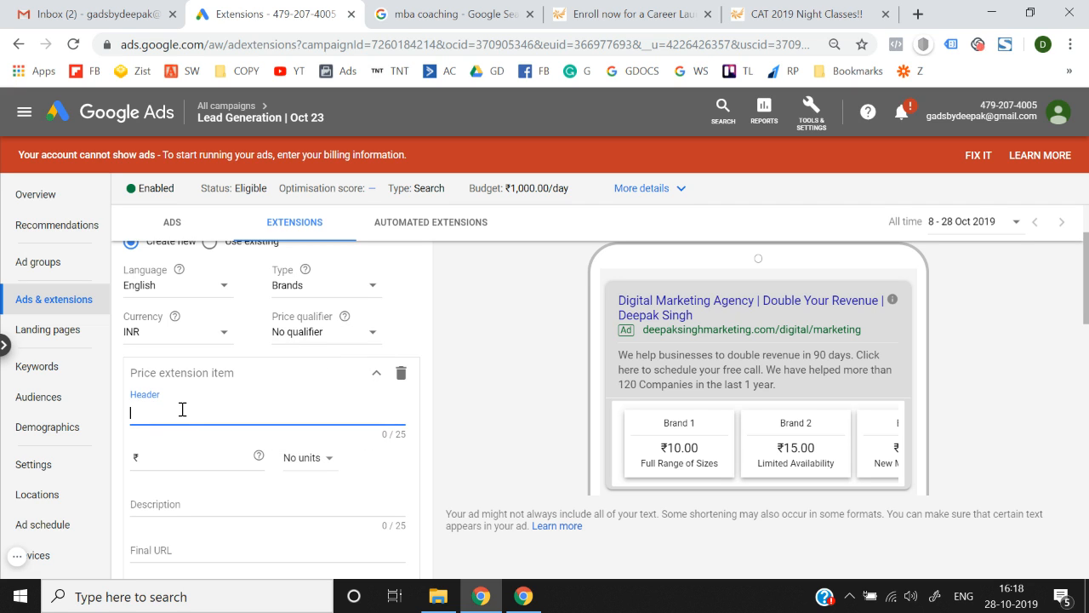
type("Nike Shoes")
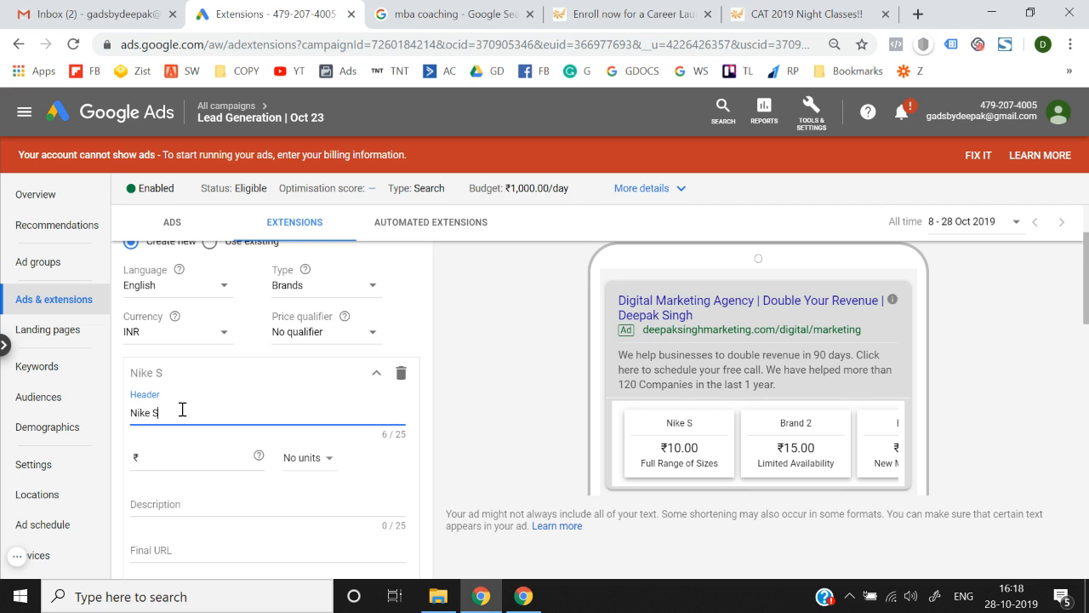
left_click(189, 457)
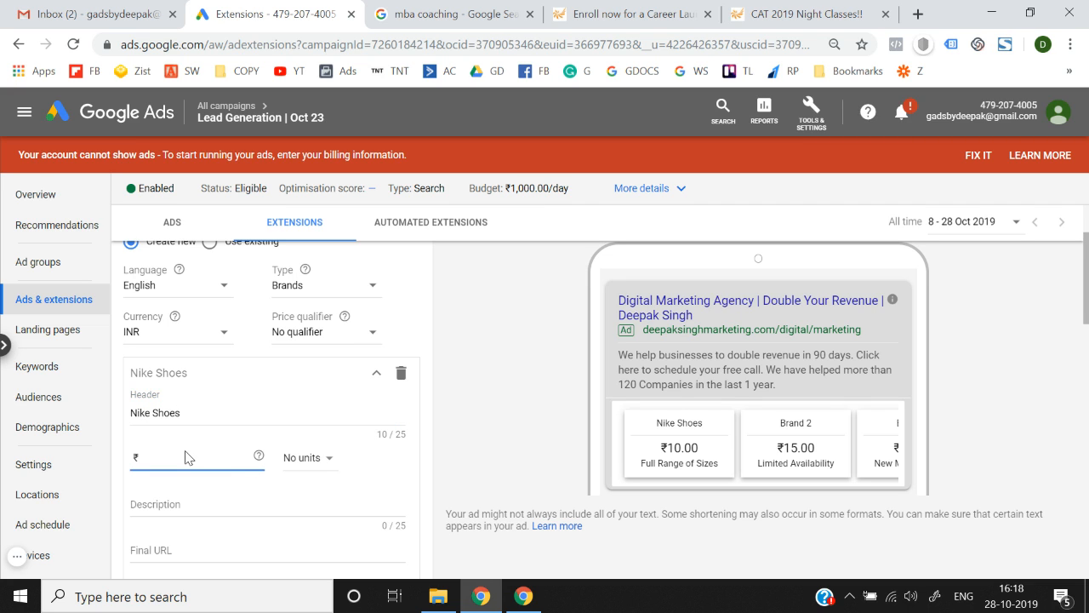
type("3000")
left_click(289, 467)
left_click(325, 303)
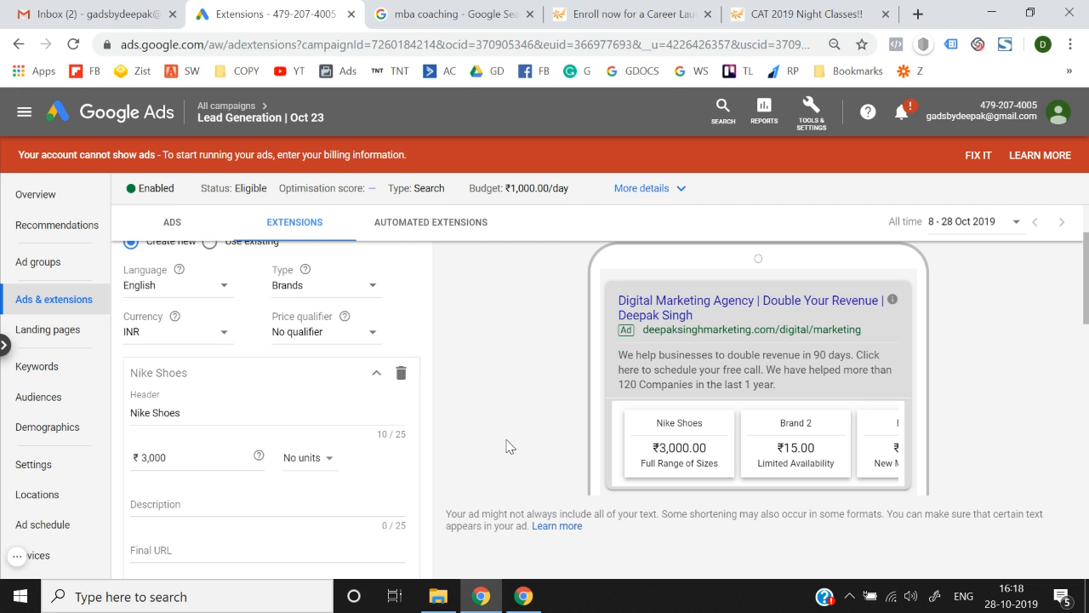
Set the price qualifier to From, after briefly trying Up to.
left_click(329, 336)
left_click(328, 389)
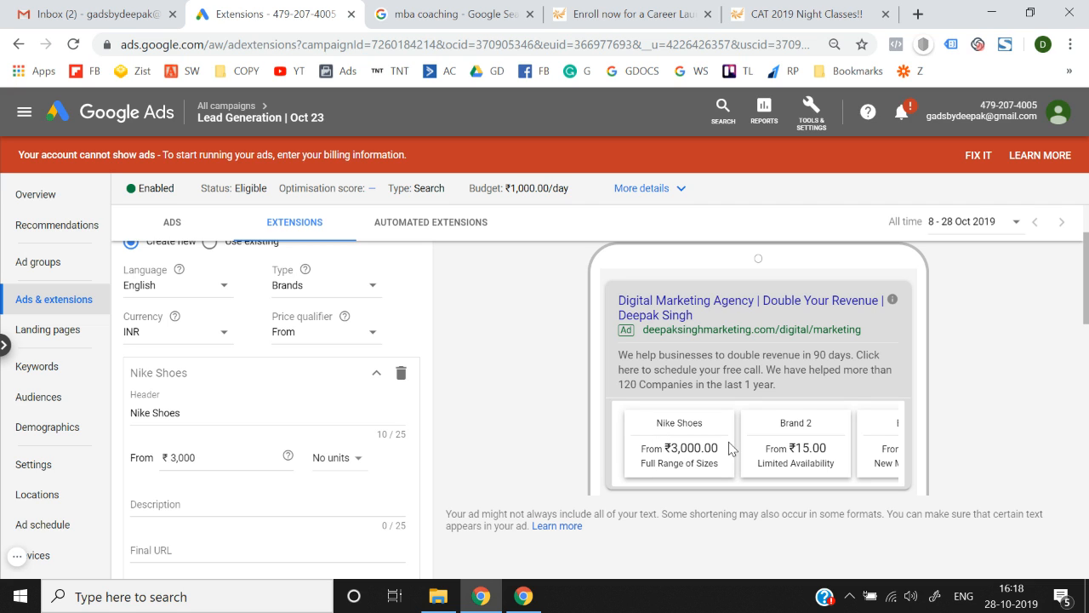
left_click(330, 332)
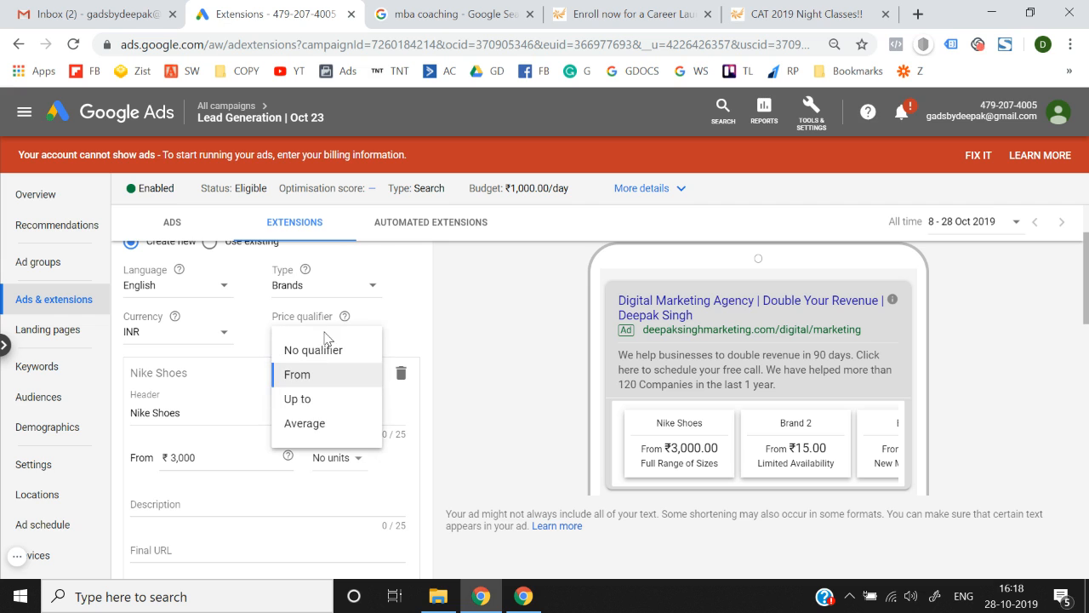
left_click(326, 407)
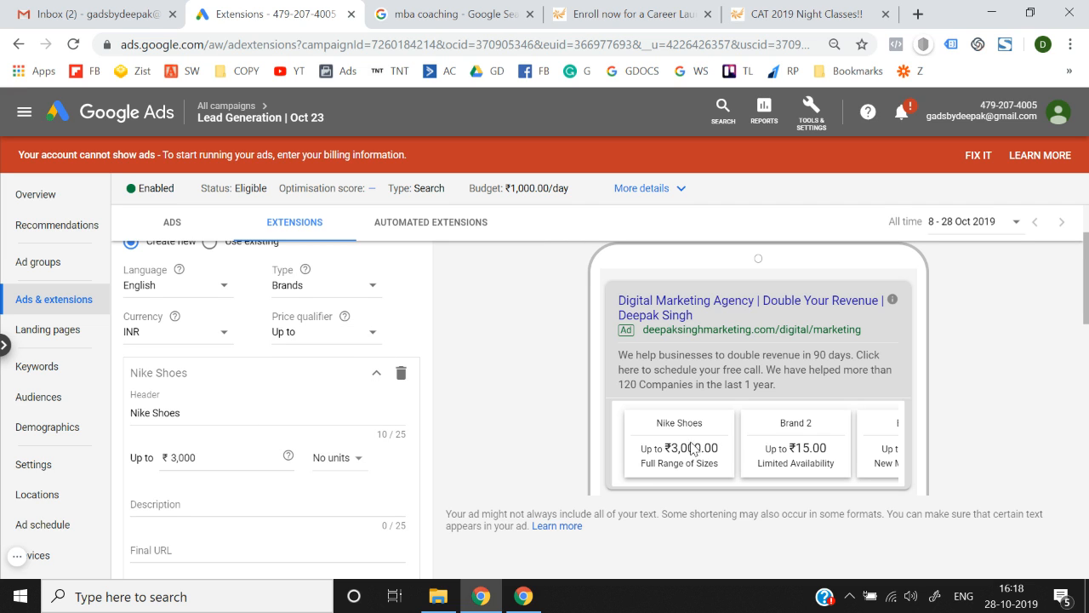
left_click(342, 342)
left_click(315, 380)
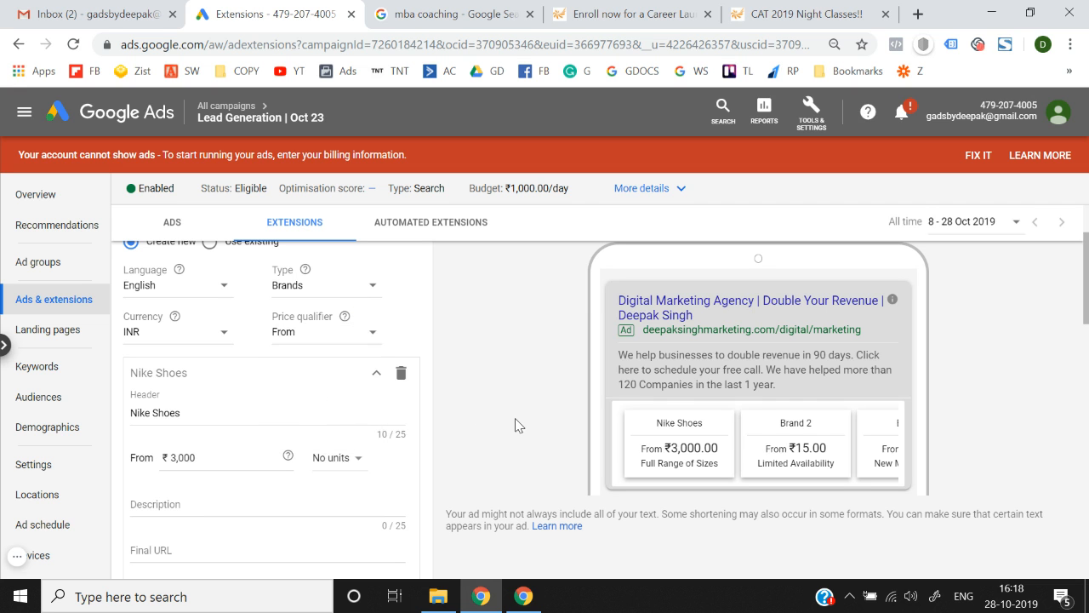
scroll(516, 425, "down", 2)
scroll(271, 409, "up", 1)
scroll(247, 417, "down", 1)
Describe the Nike Shoes item as 'Buy brand new nike shoes'.
left_click(229, 418)
type("Buy")
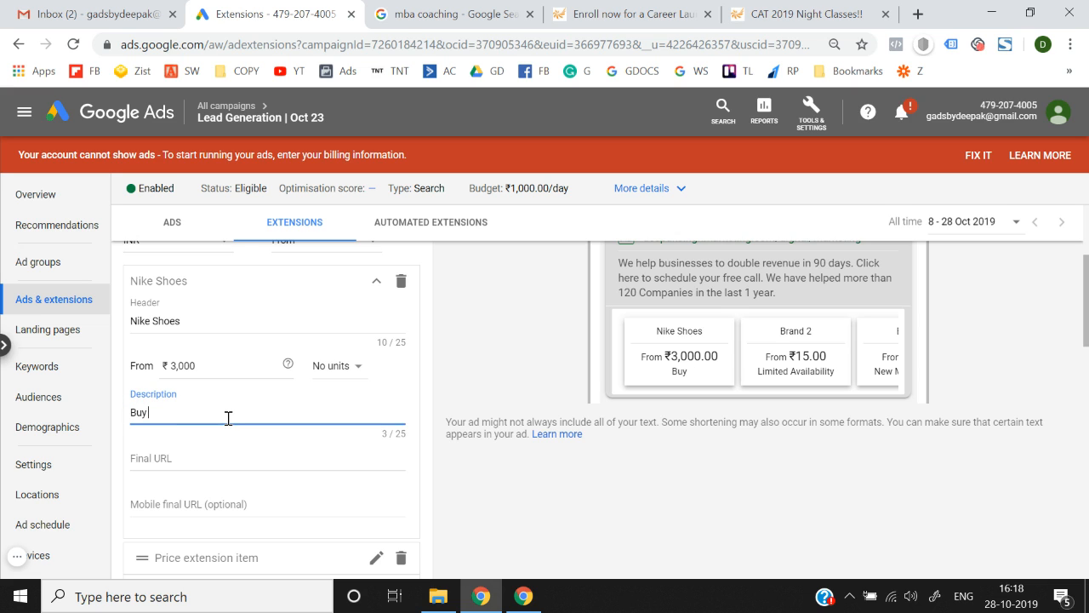
type(" brand new nike shoes.")
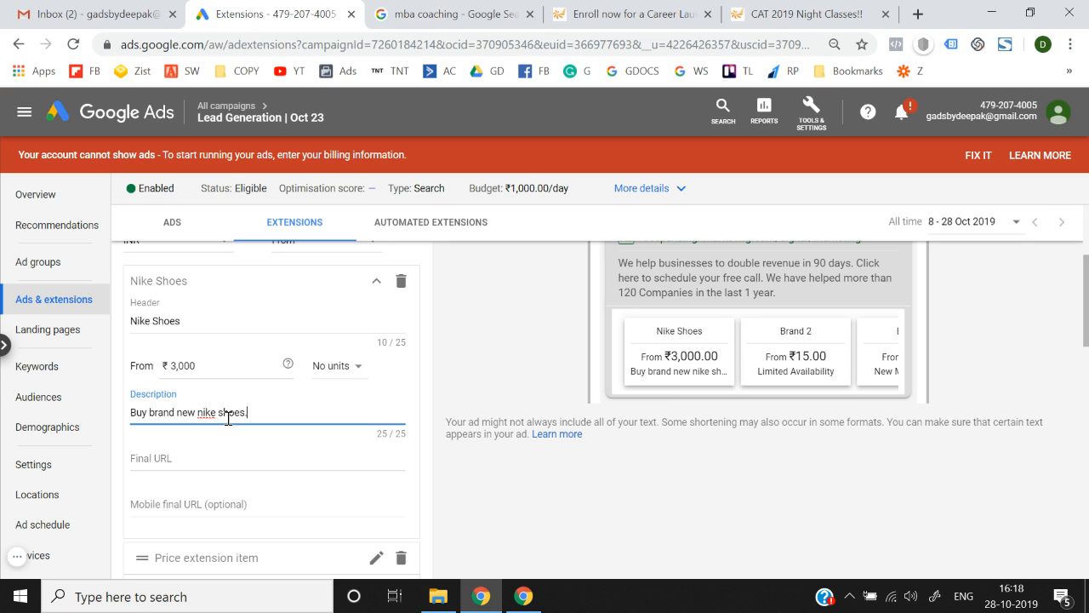
scroll(213, 475, "down", 1)
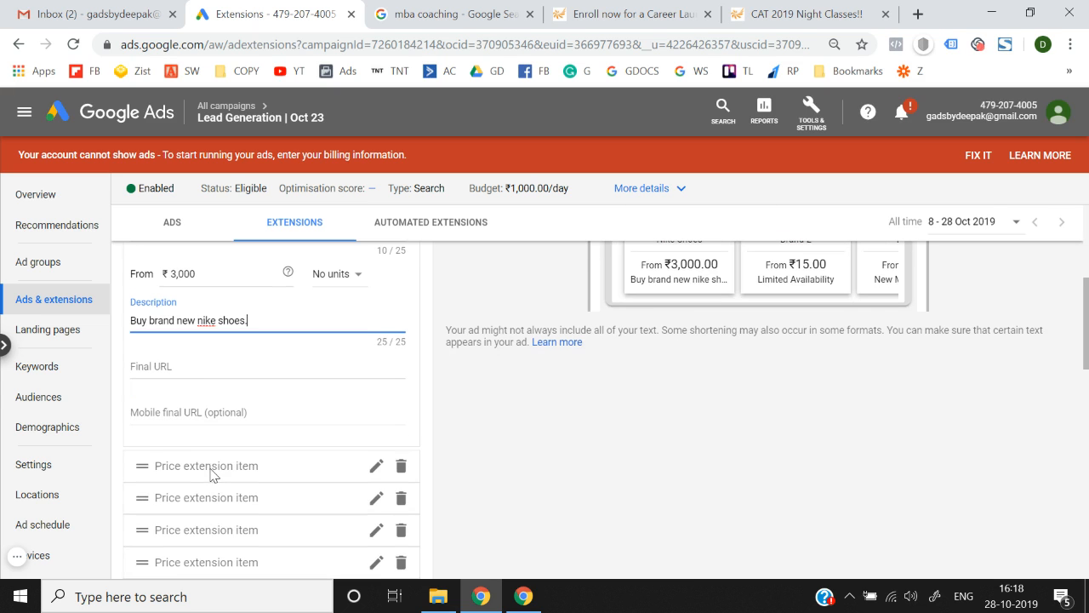
Use the Career Launcher enrolment page address as the Nike Shoes item's final URL.
left_click(218, 364)
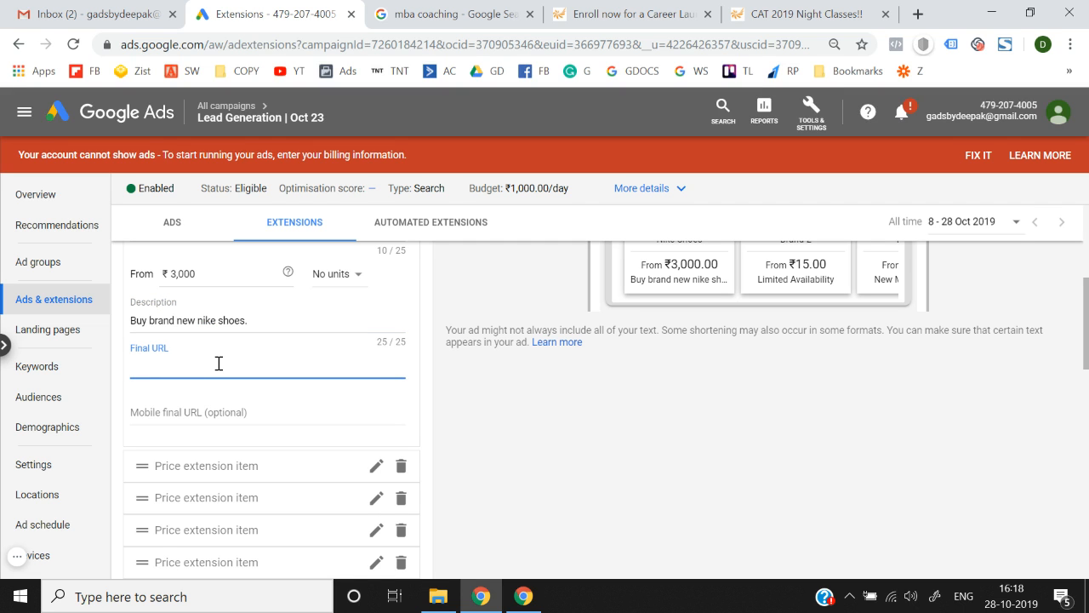
left_click(601, 7)
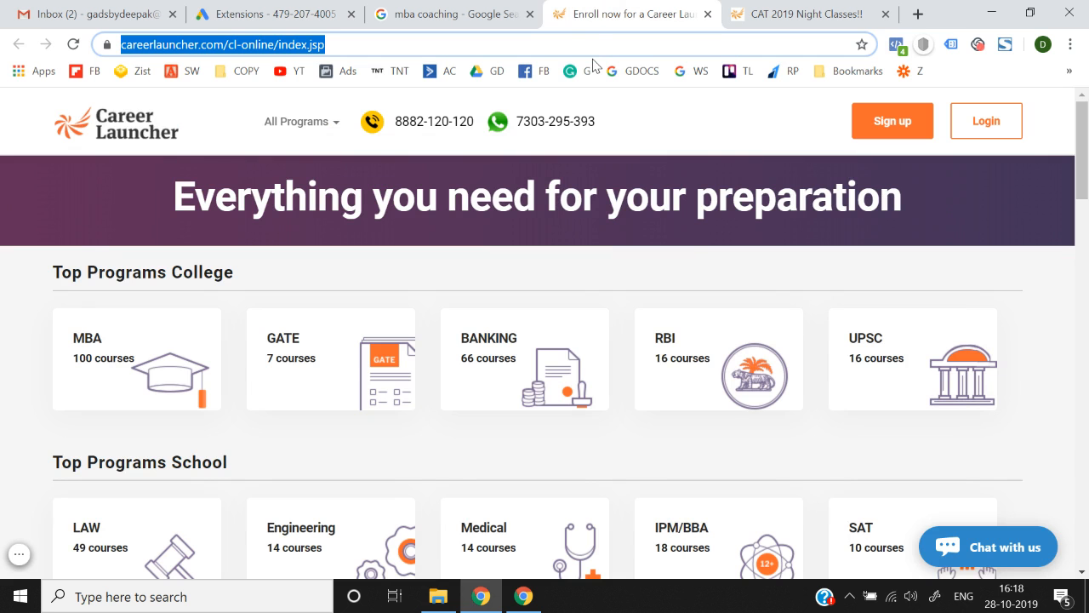
key("ctrl+c")
left_click(306, 14)
key("ctrl+v")
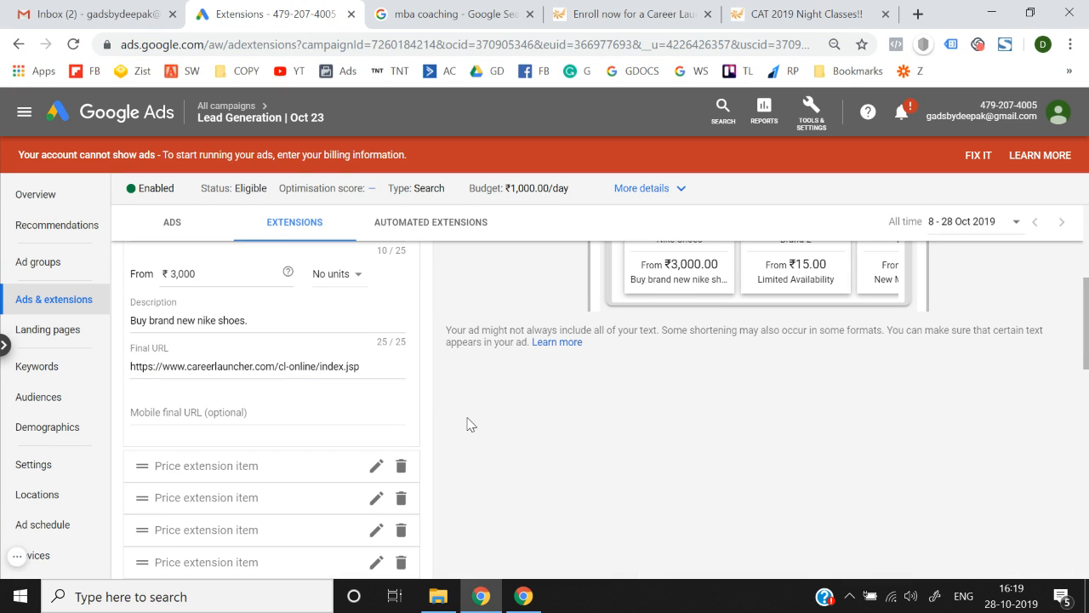
left_click(218, 407)
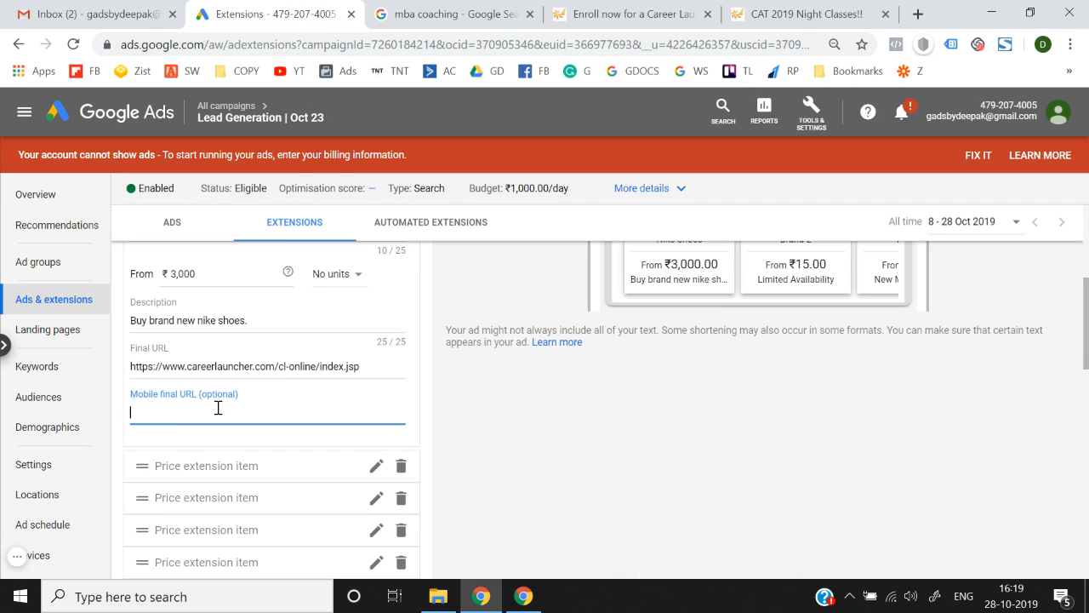
scroll(218, 408, "up", 5)
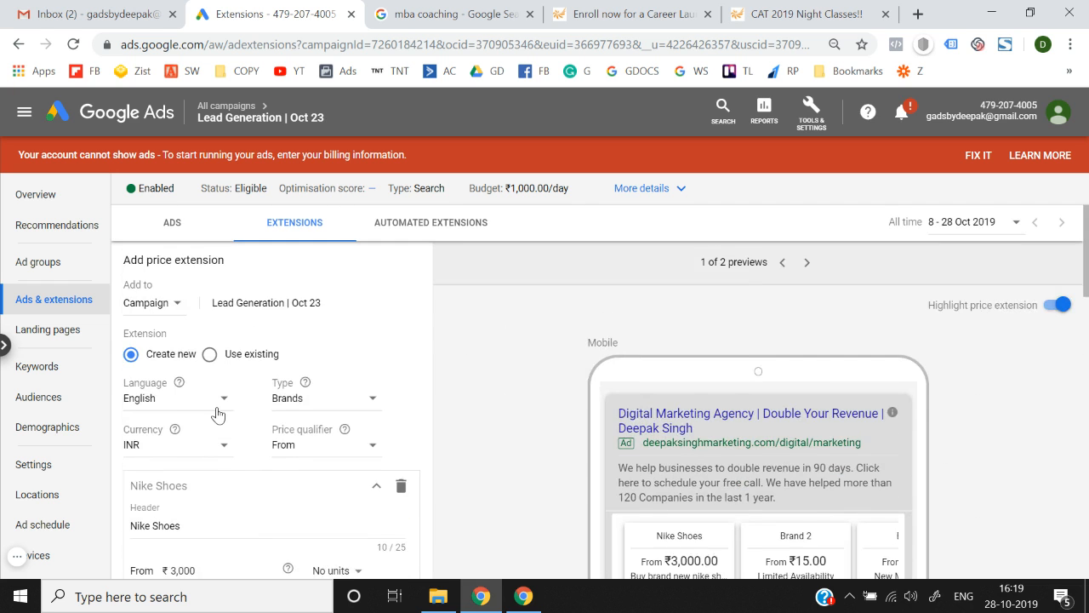
scroll(218, 412, "down", 8)
scroll(247, 328, "up", 2)
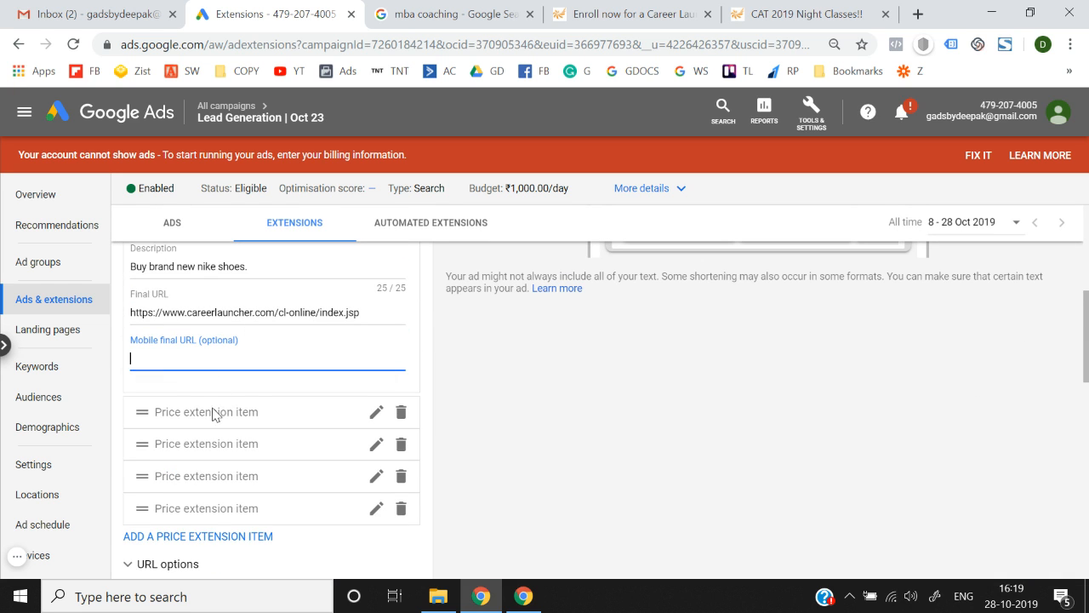
Fill the second price item with header 'Adidas Shoes' and price 4000, no units.
left_click(377, 414)
scroll(357, 413, "down", 1)
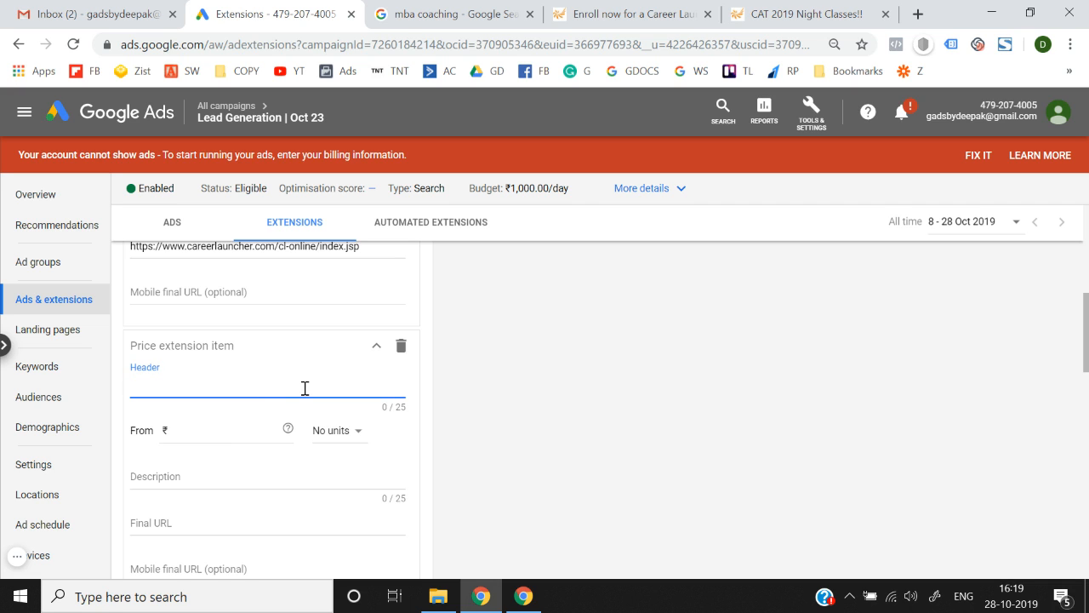
type("Adidas")
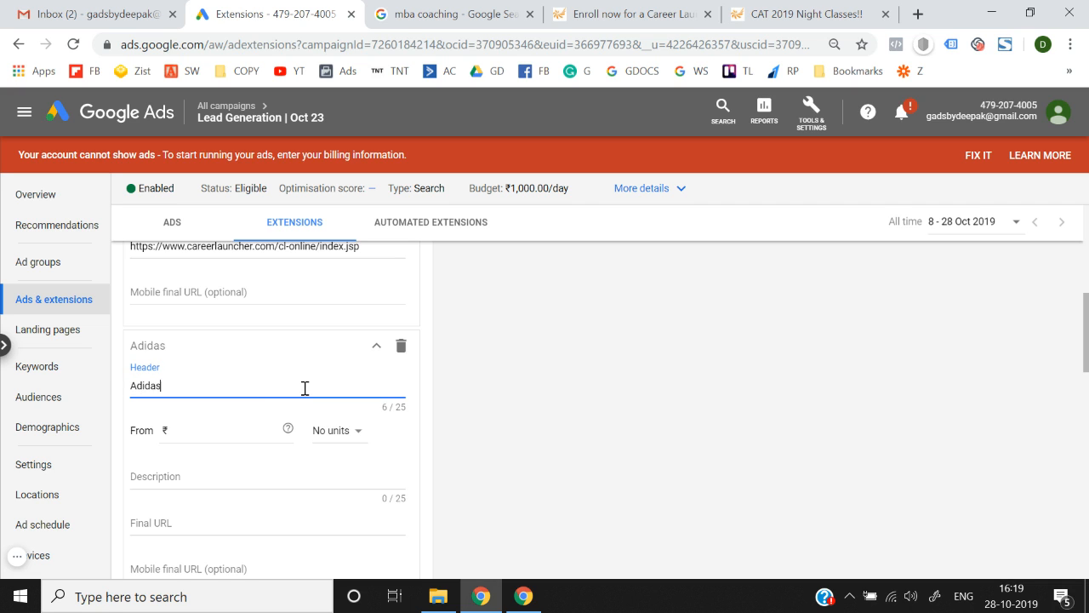
type(" Shoes")
left_click(260, 430)
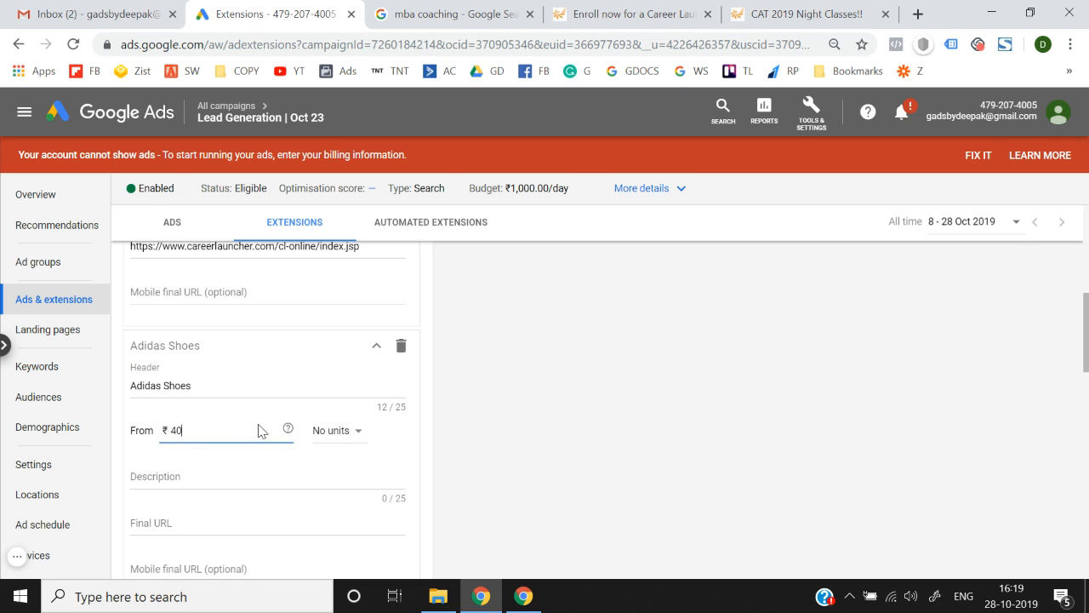
left_click(334, 432)
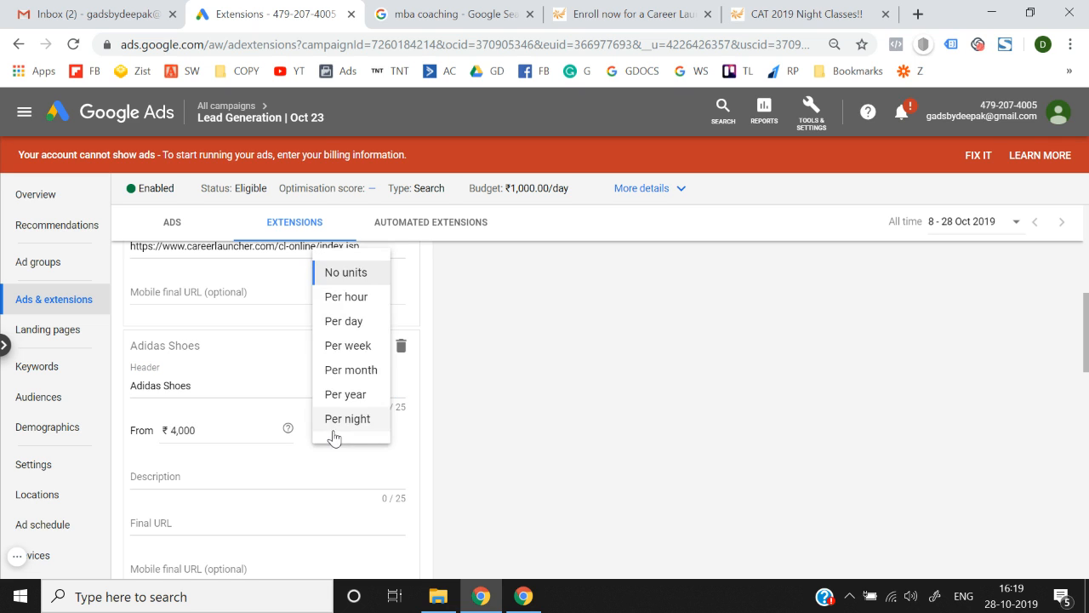
left_click(265, 479)
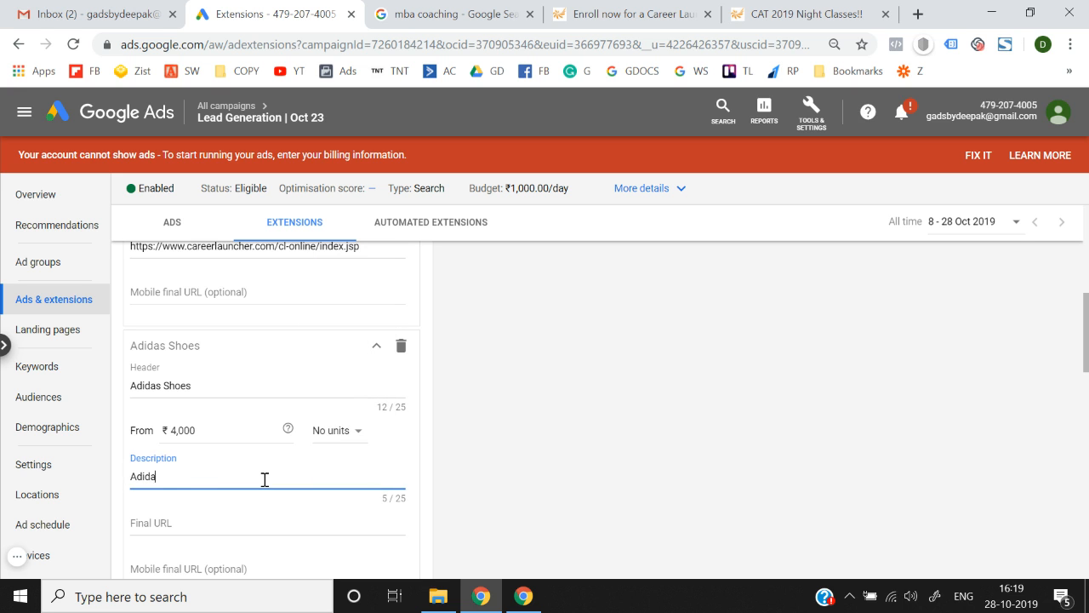
scroll(264, 475, "down", 2)
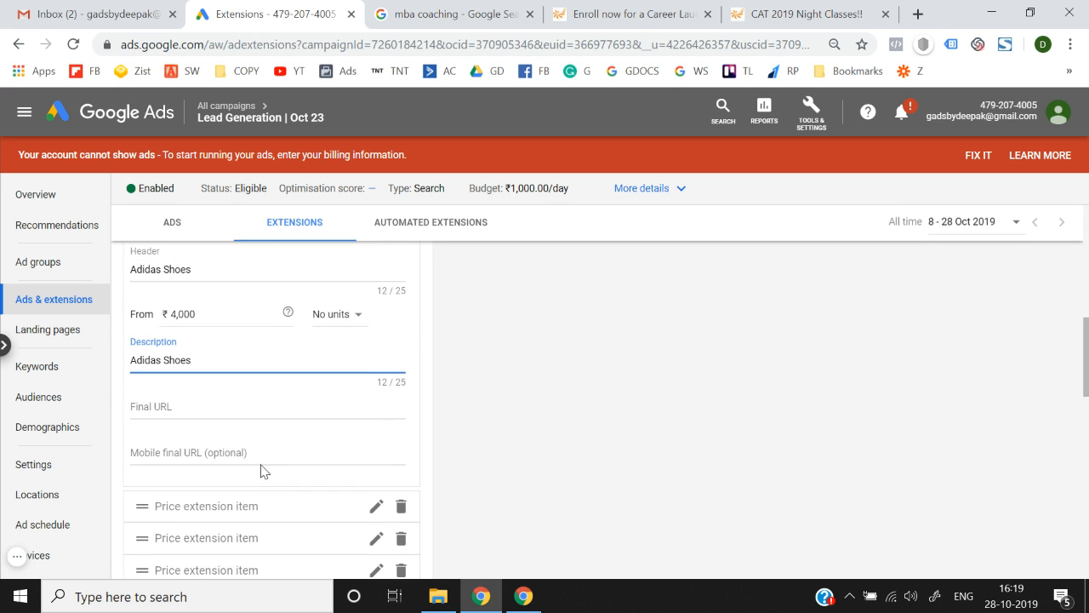
Use the CAT 2019 Night Classes page address as the Adidas item's final URL.
left_click(234, 426)
left_click(758, 15)
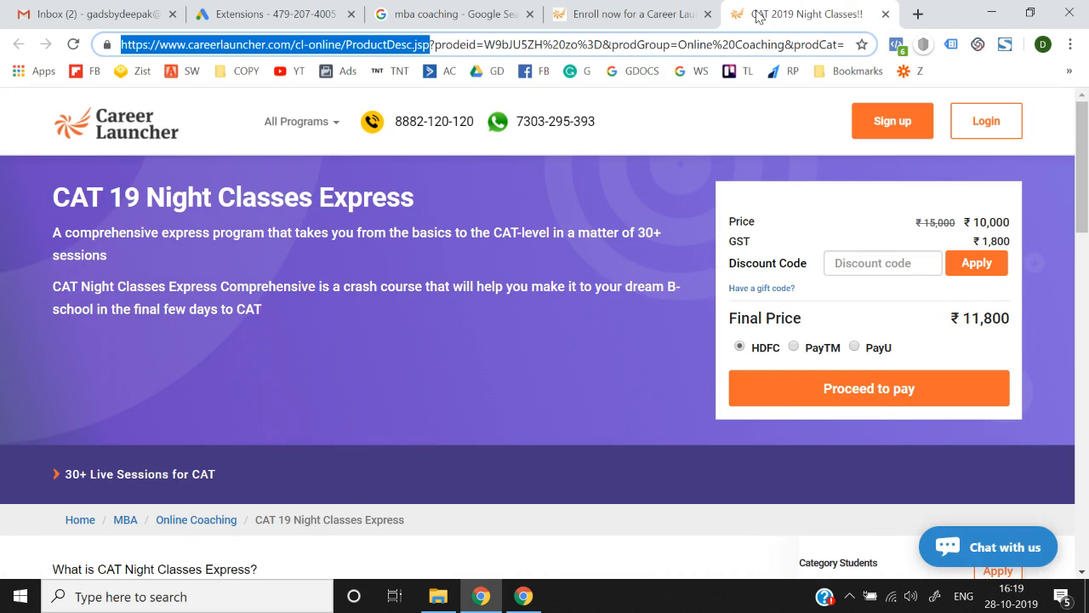
key("ctrl+c")
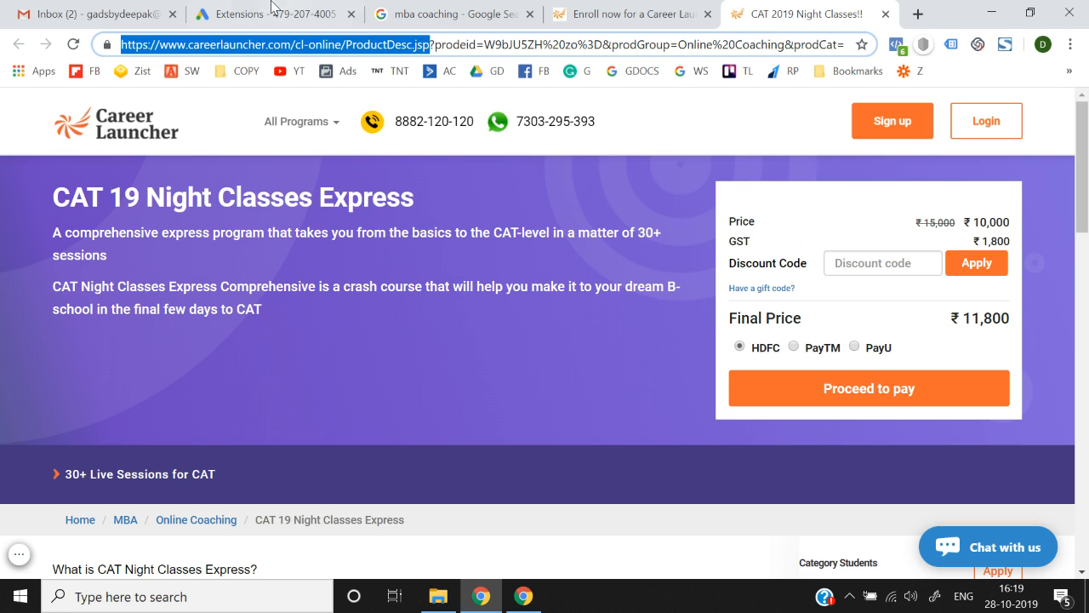
left_click(256, 12)
key("ctrl+v")
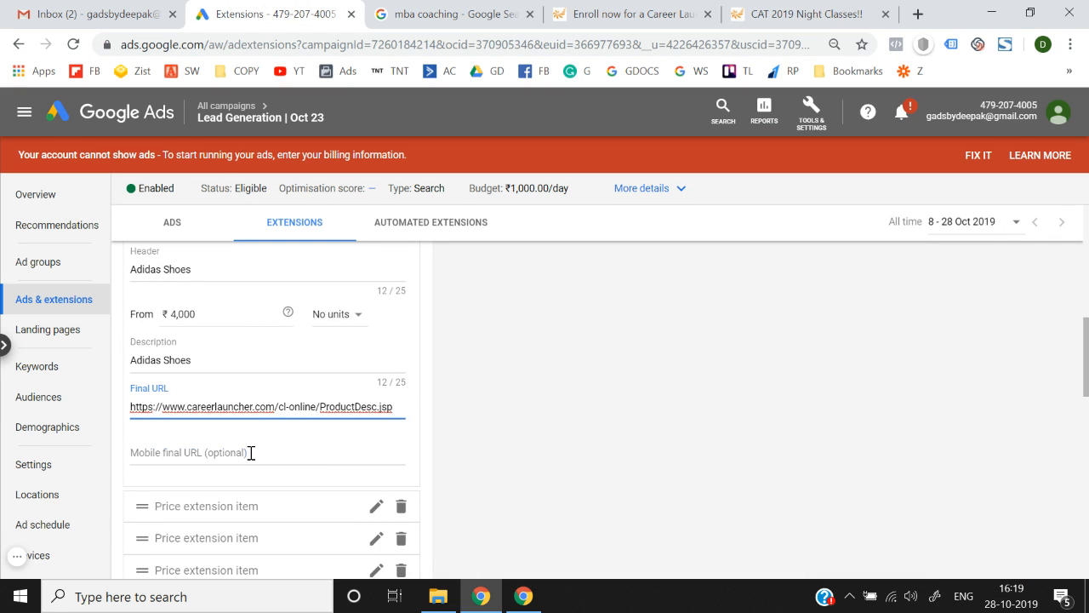
left_click(251, 452)
scroll(528, 452, "down", 3)
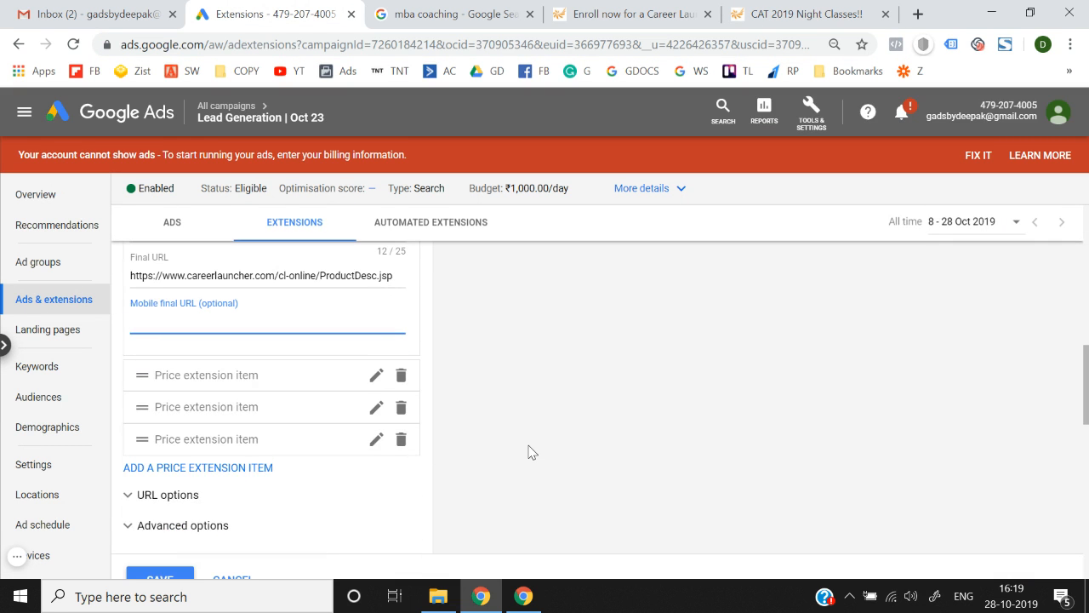
Expand the third price item and check its URL options and scheduling settings.
left_click(376, 376)
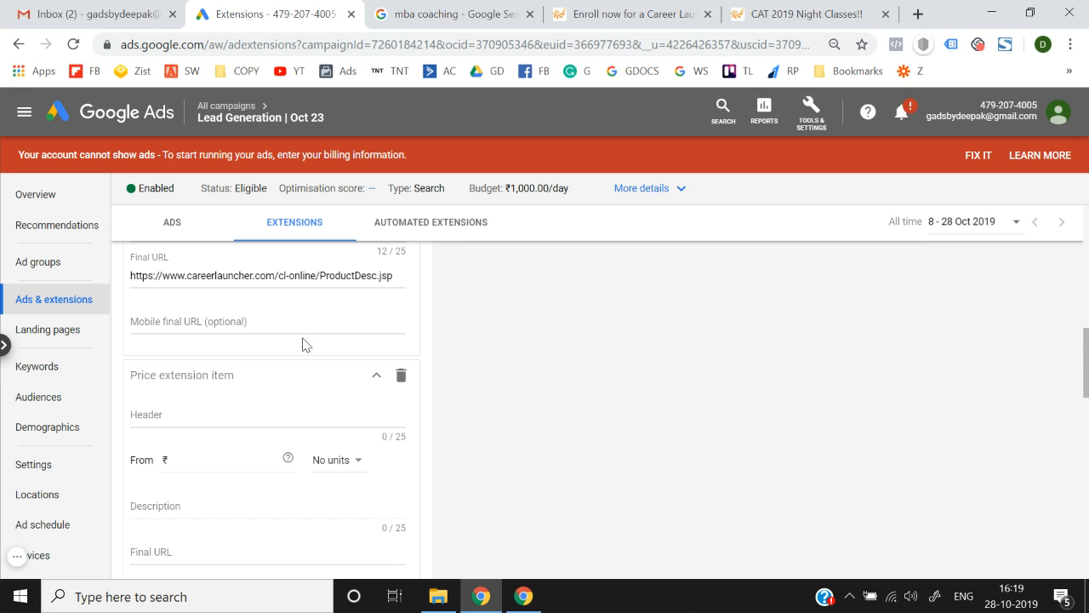
scroll(656, 407, "up", 4)
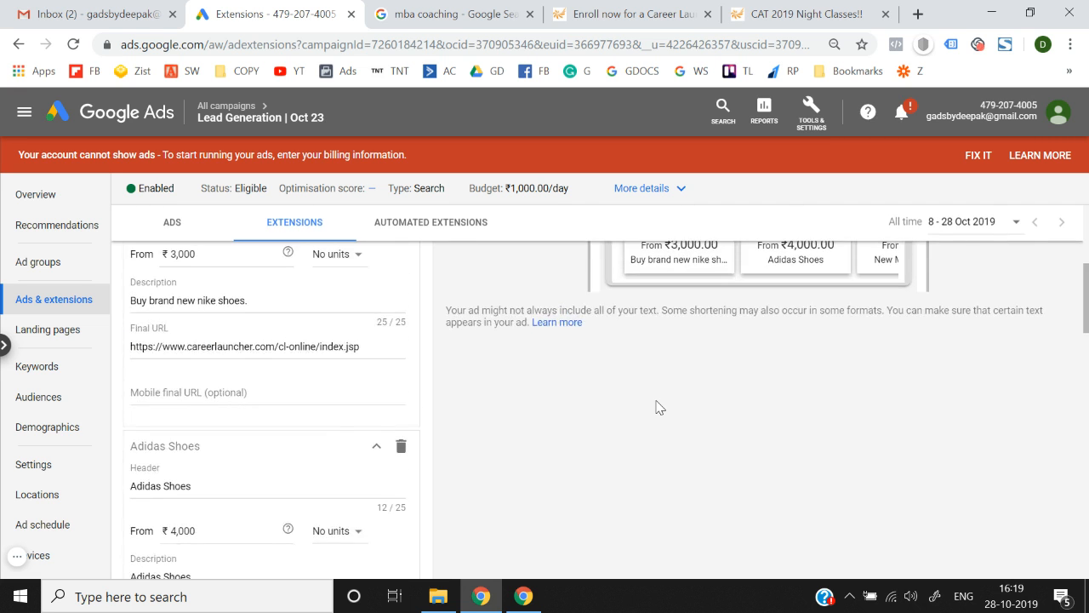
scroll(656, 406, "down", 5)
scroll(319, 361, "down", 3)
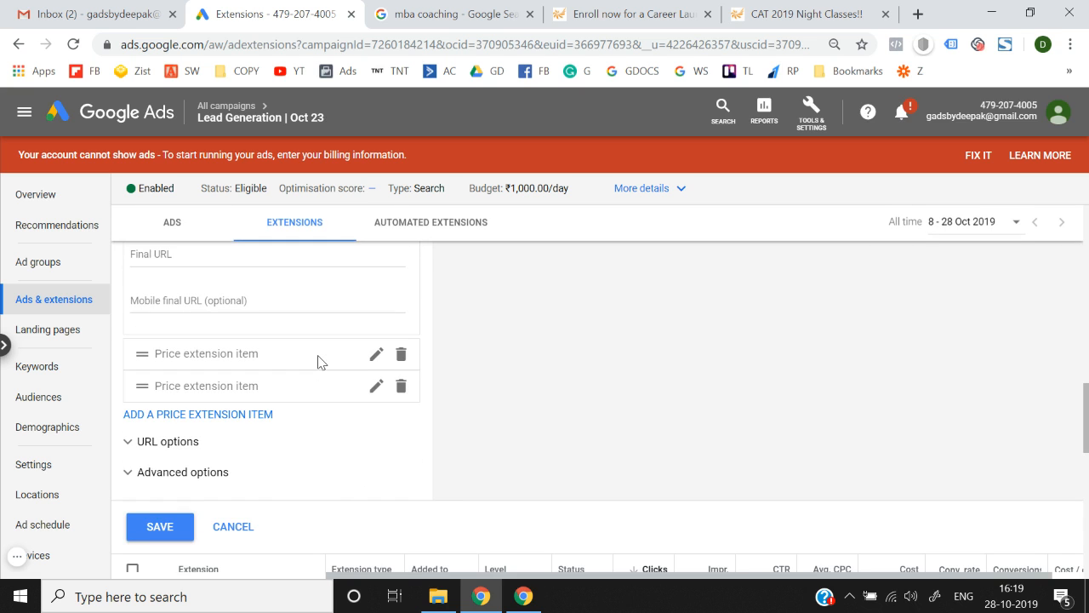
left_click(185, 446)
left_click(186, 444)
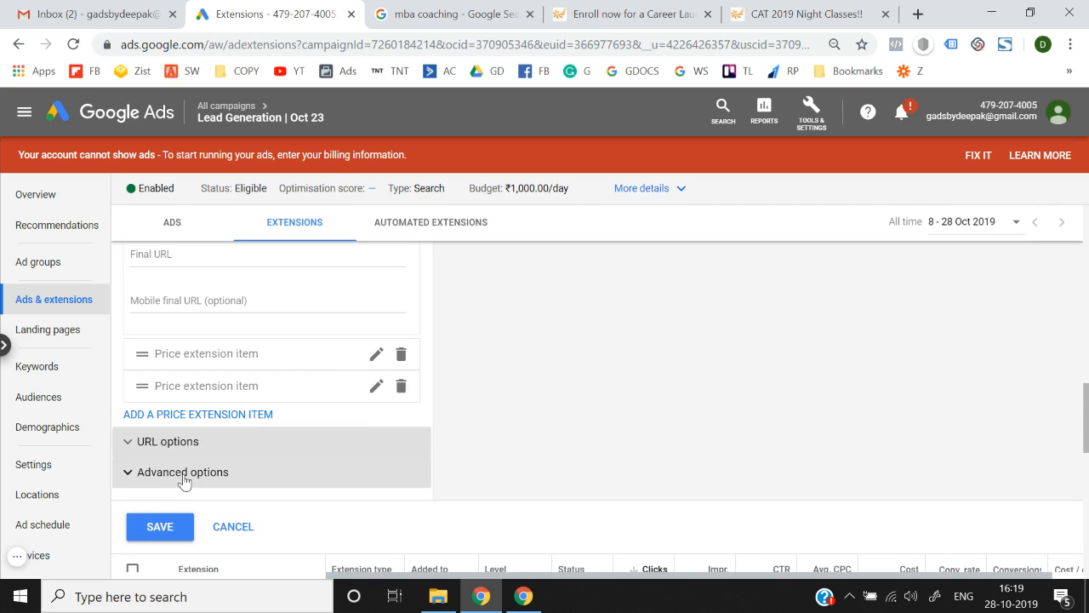
left_click(183, 474)
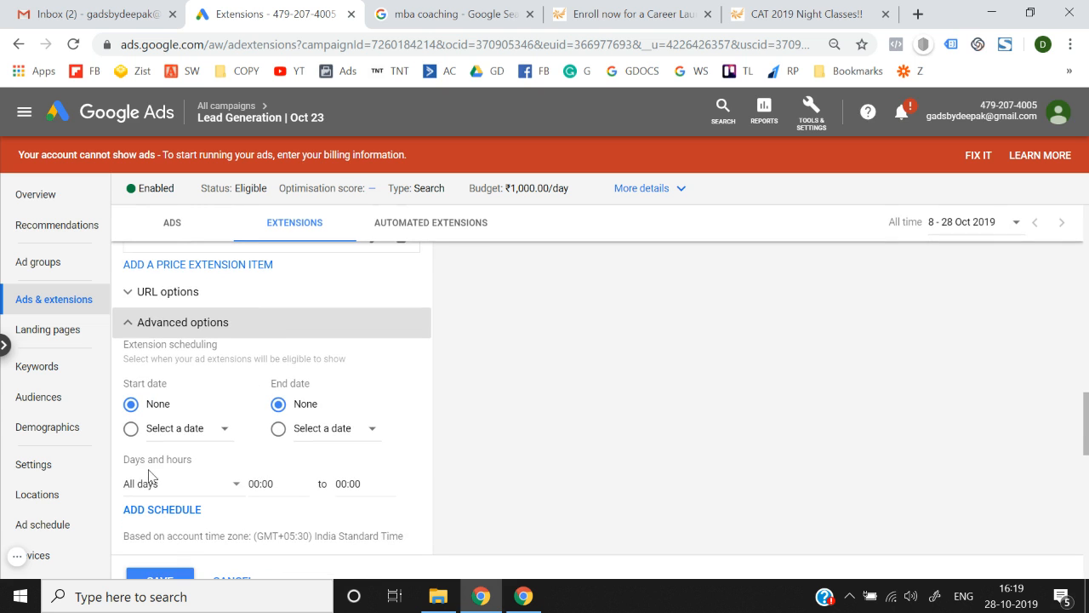
left_click(239, 324)
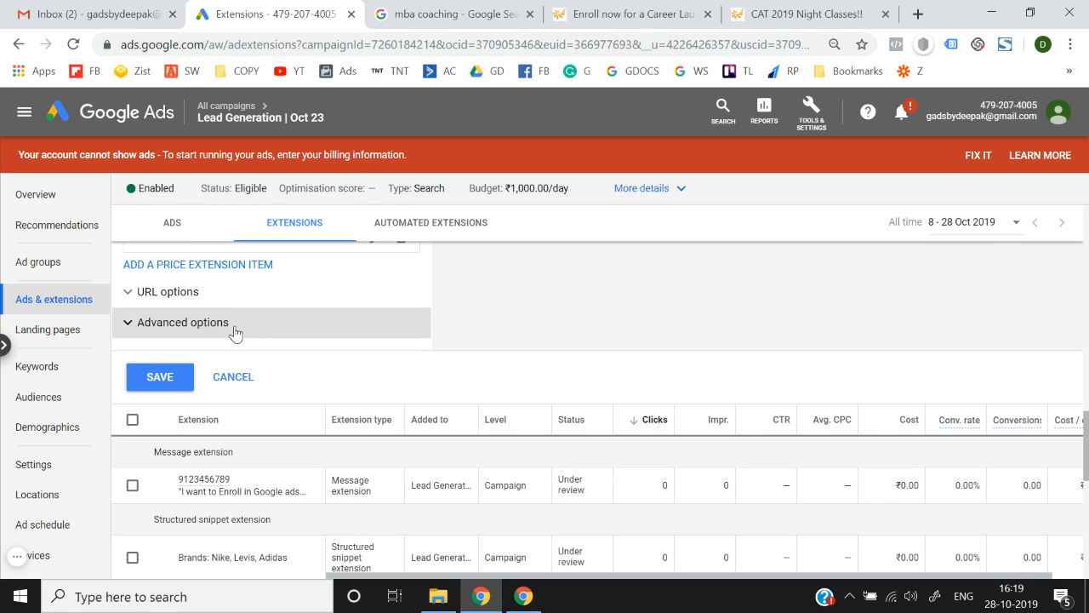
Attempt to save, see the three-item minimum error, and cancel the price extension.
left_click(173, 389)
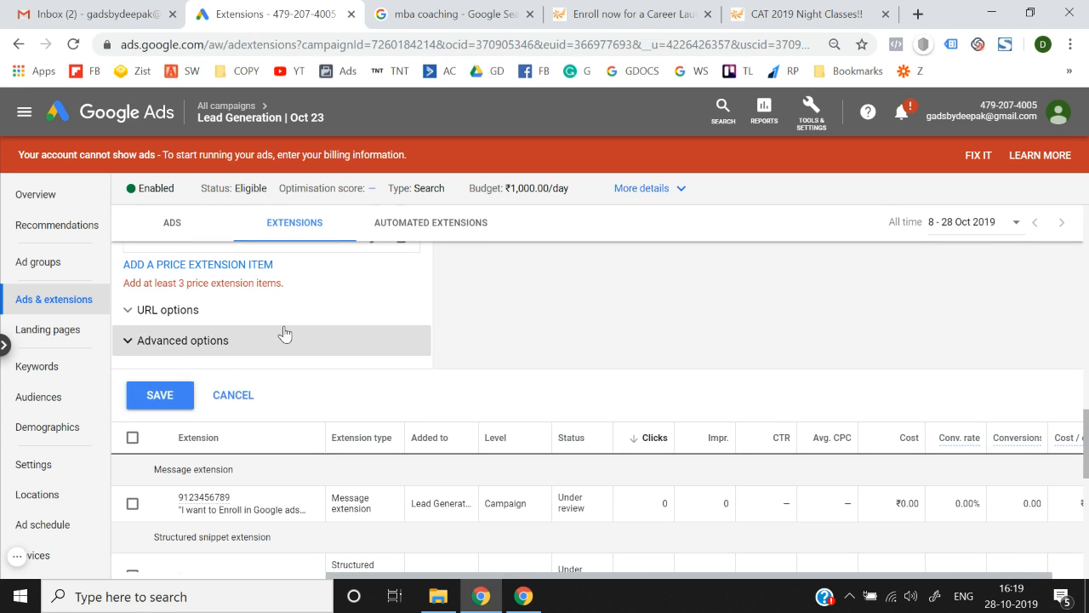
scroll(229, 317, "up", 1)
scroll(229, 320, "up", 10)
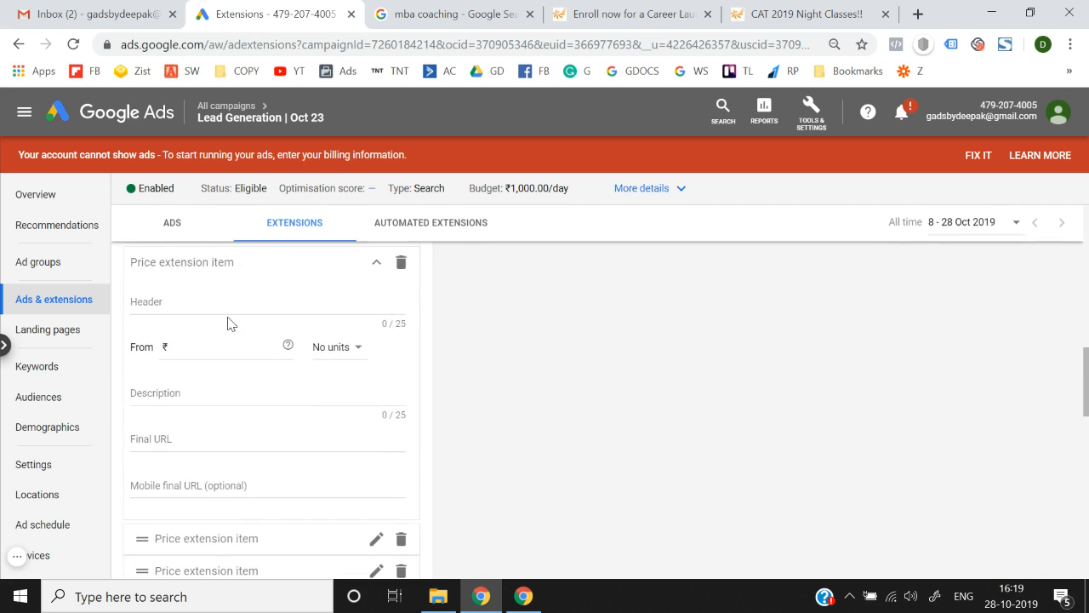
scroll(228, 323, "down", 10)
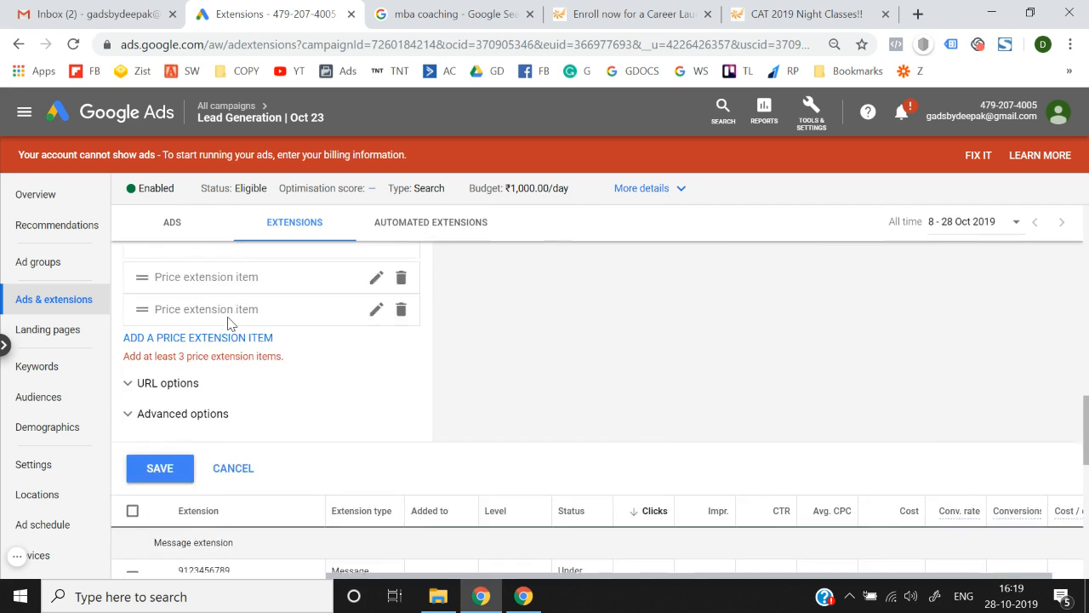
scroll(229, 323, "up", 5)
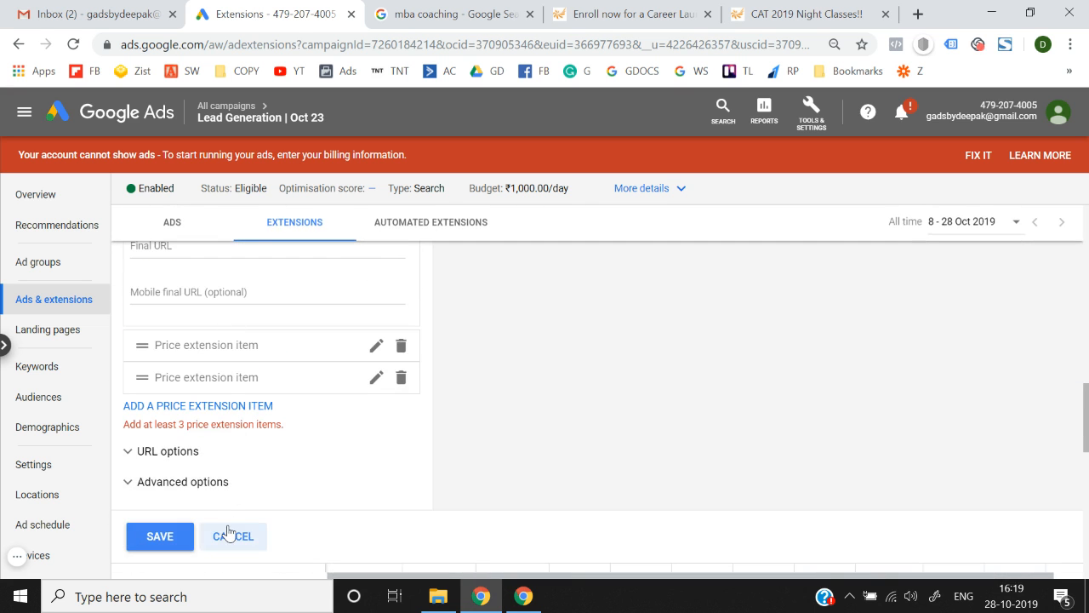
left_click(228, 535)
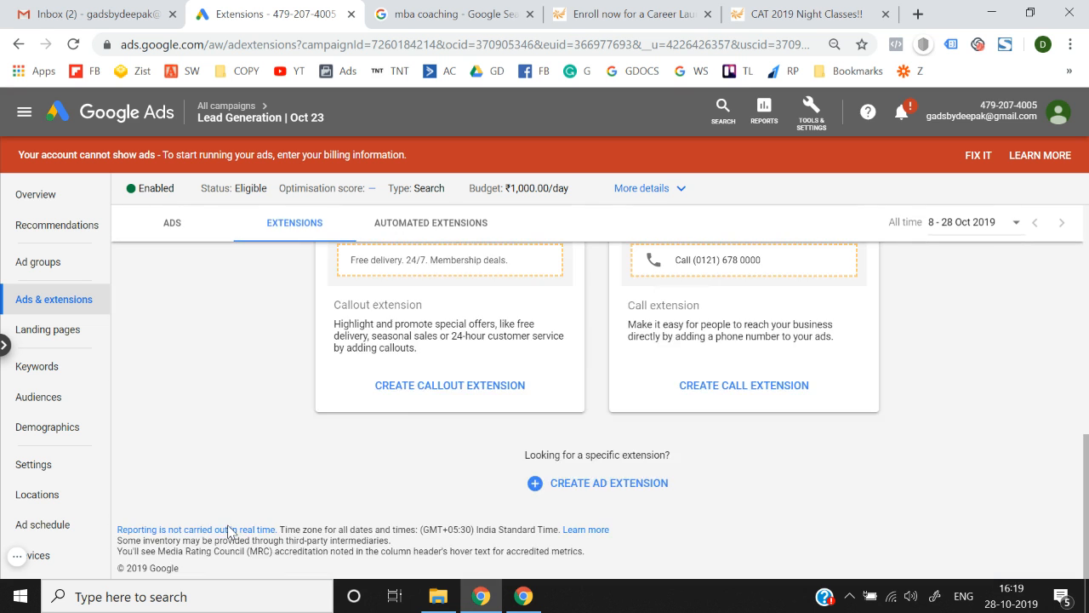
Start an Android app extension linked to the Flipkart Online Shopping App.
left_click(601, 483)
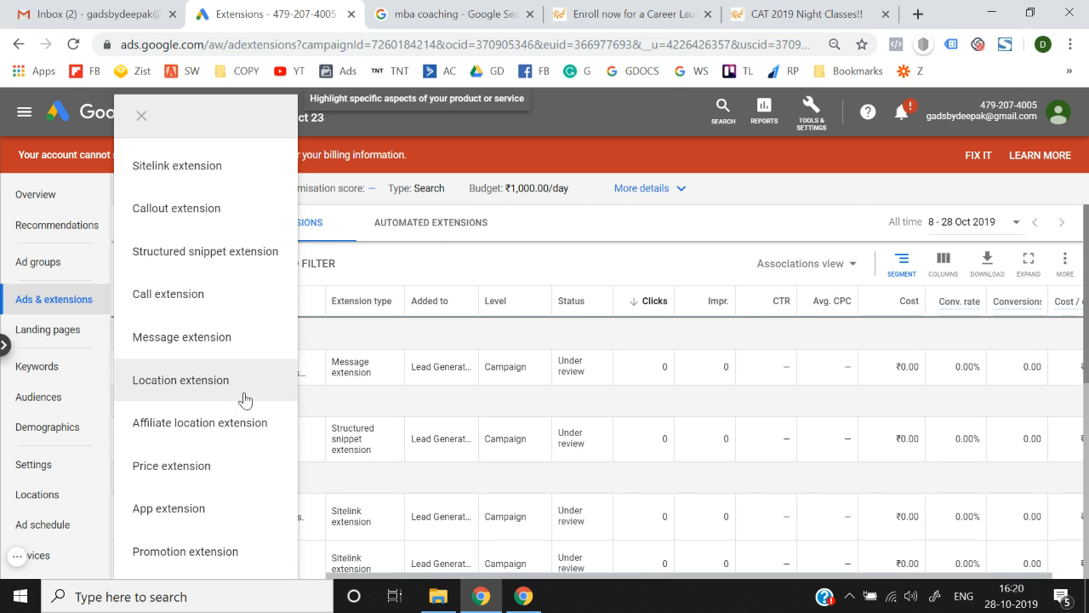
left_click(195, 507)
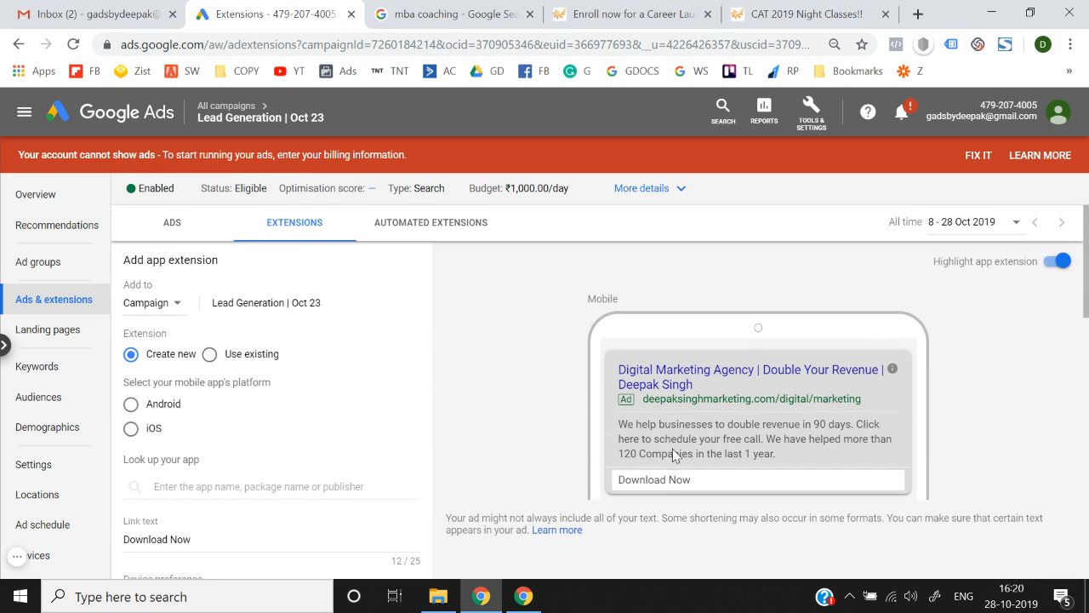
scroll(672, 449, "down", 1)
left_click(129, 374)
left_click(213, 453)
type("flipkart")
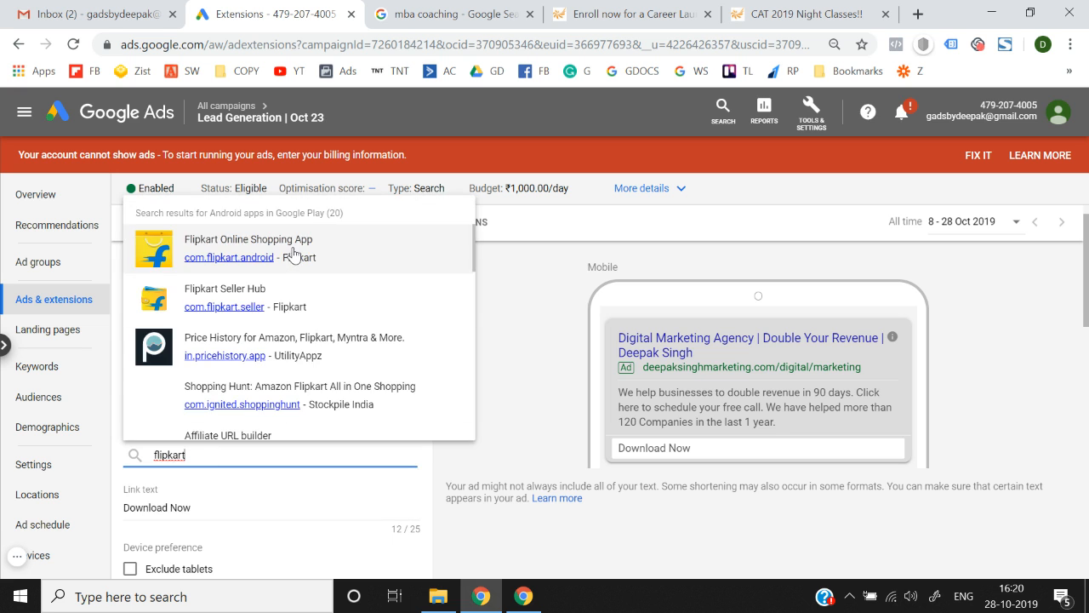
left_click(294, 255)
Review the extension scheduling settings and save the Flipkart app extension.
scroll(397, 392, "down", 3)
scroll(570, 332, "up", 3)
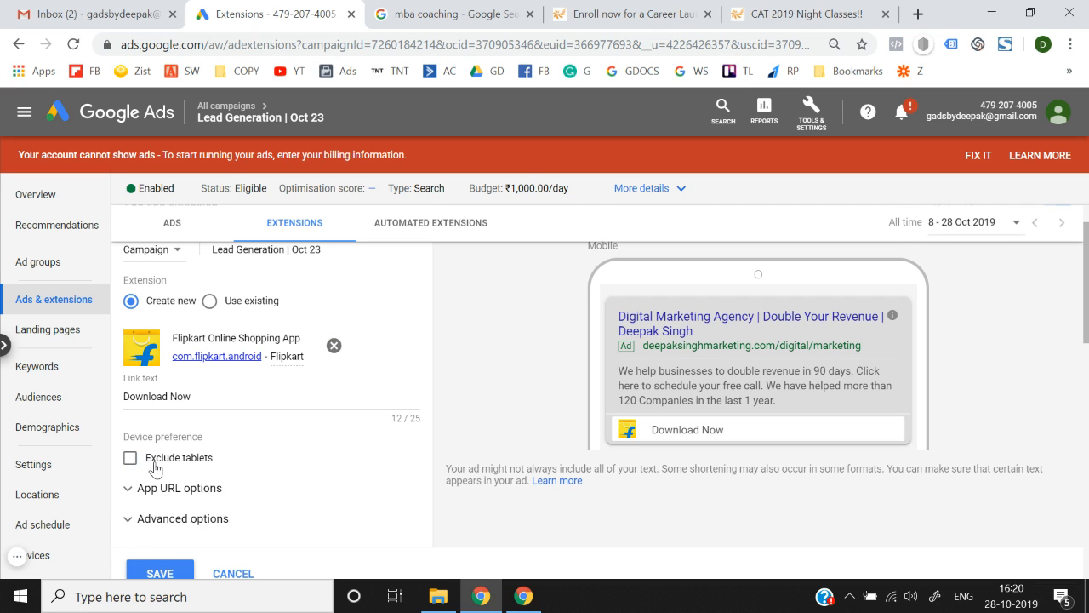
left_click(191, 517)
scroll(190, 514, "down", 3)
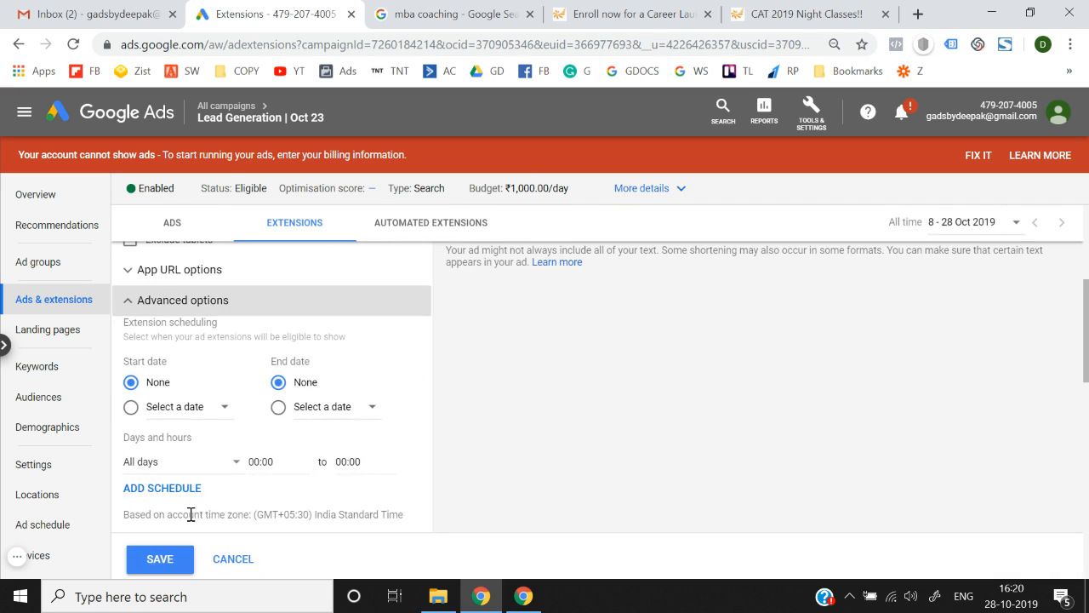
scroll(258, 436, "up", 2)
scroll(252, 503, "down", 2)
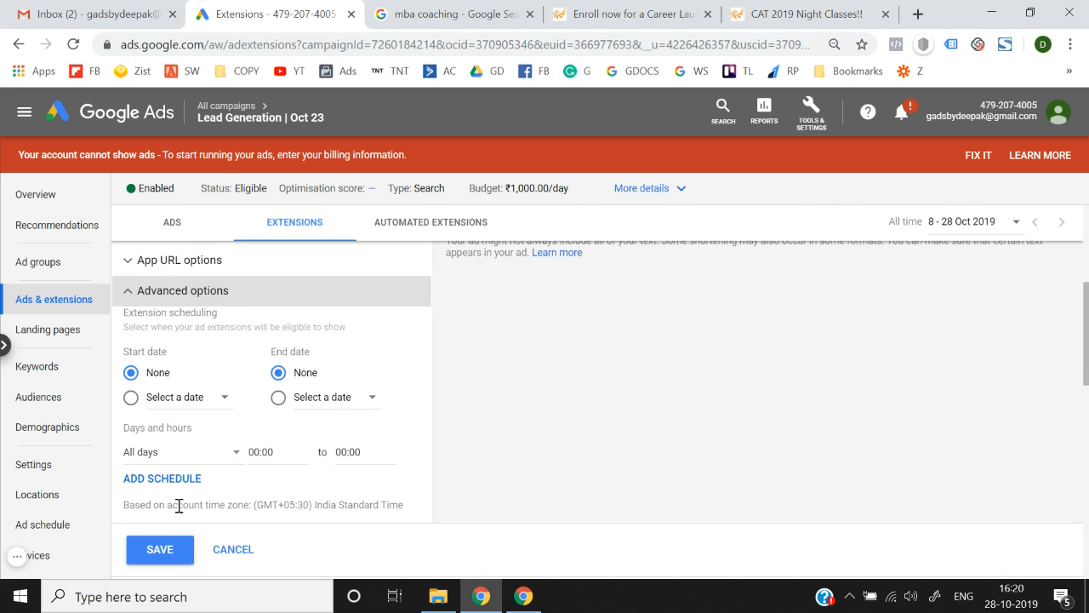
left_click(153, 549)
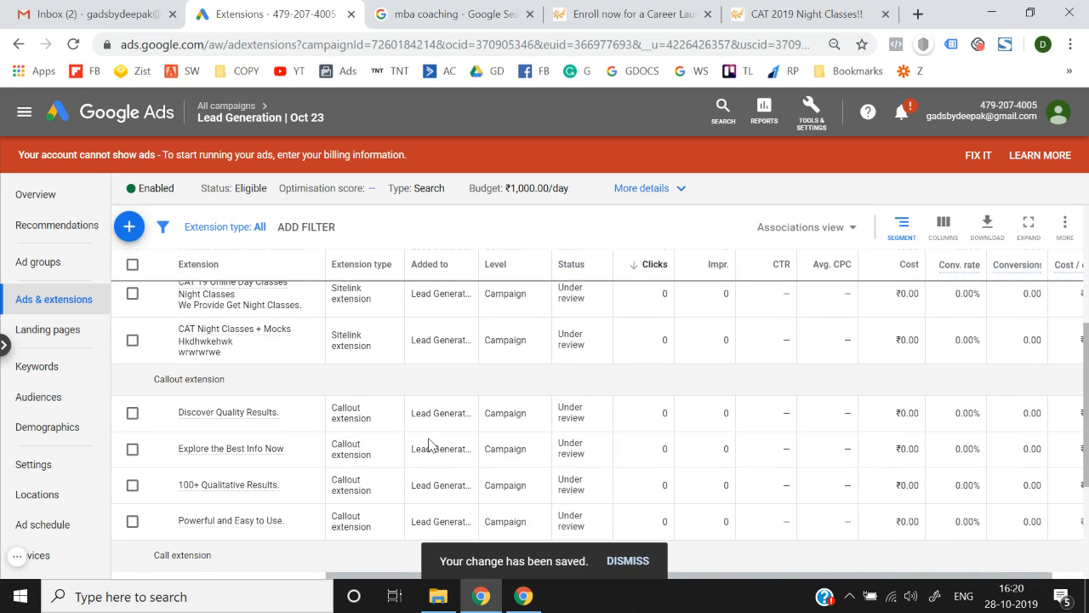
Start a new promotion extension for the campaign.
scroll(430, 445, "up", 3)
scroll(430, 444, "down", 5)
scroll(430, 445, "up", 5)
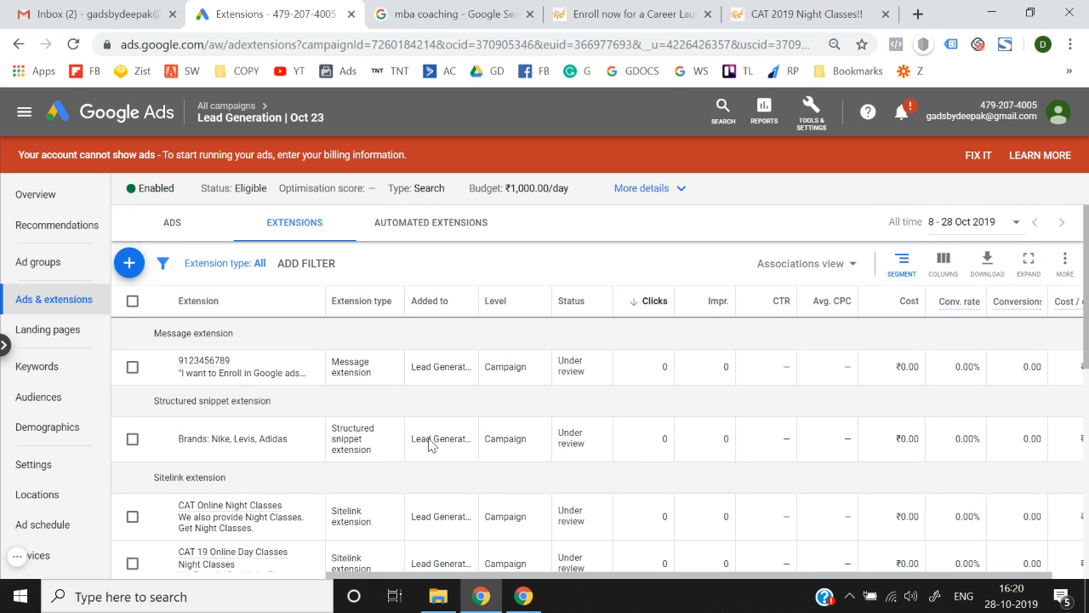
left_click(130, 263)
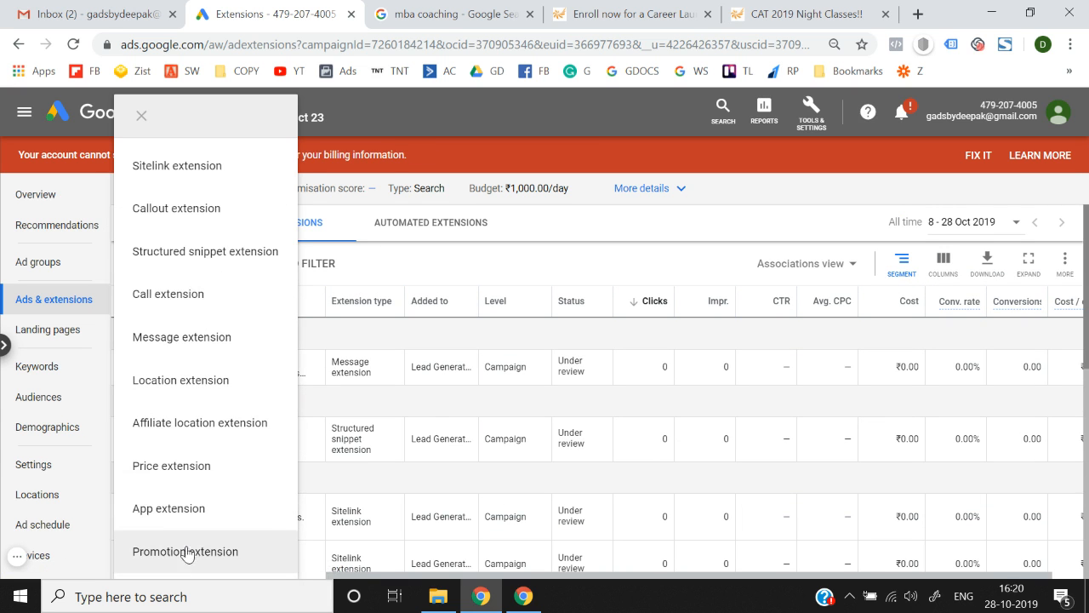
left_click(189, 551)
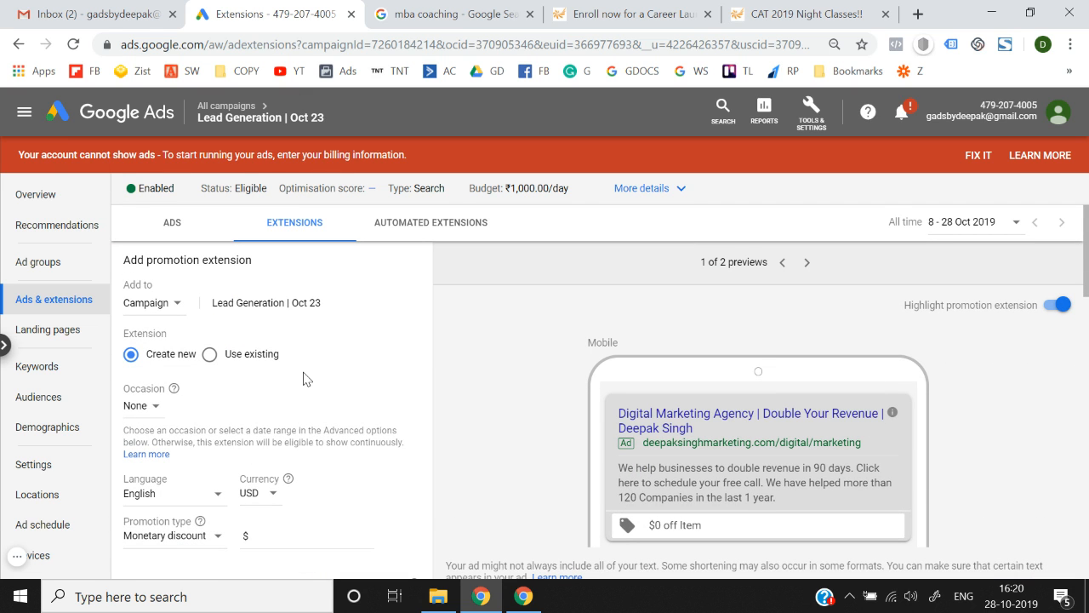
Set the promotion occasion to Diwali.
scroll(306, 378, "down", 1)
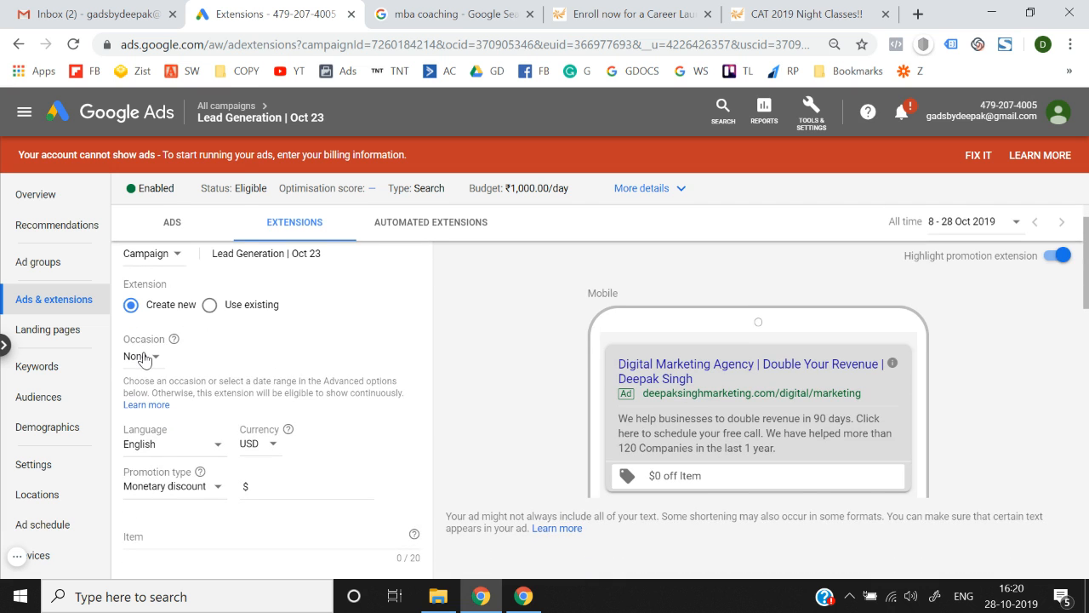
left_click(142, 357)
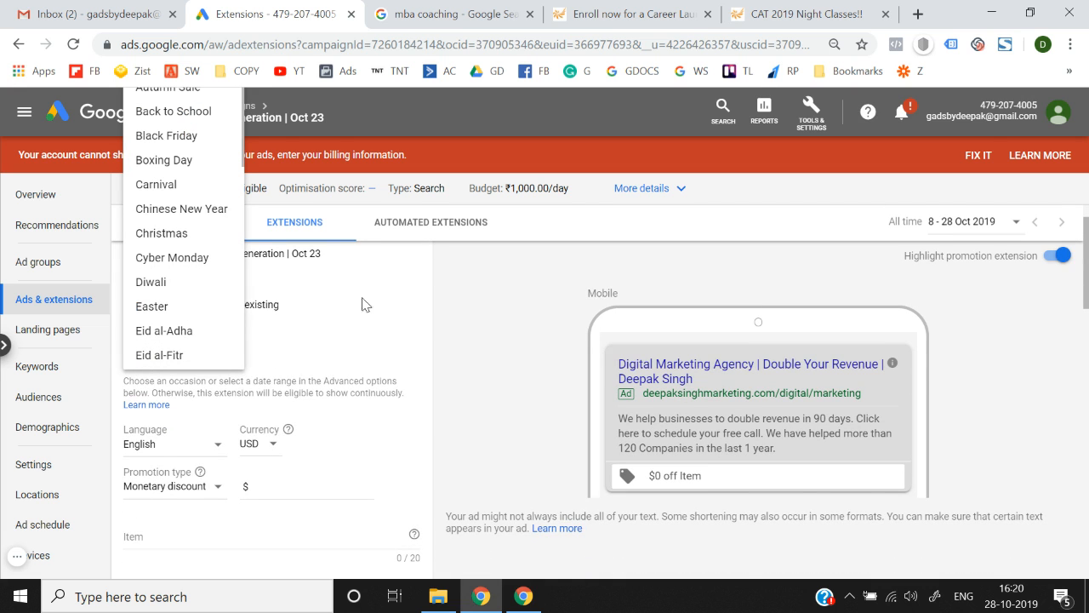
scroll(425, 312, "up", 1)
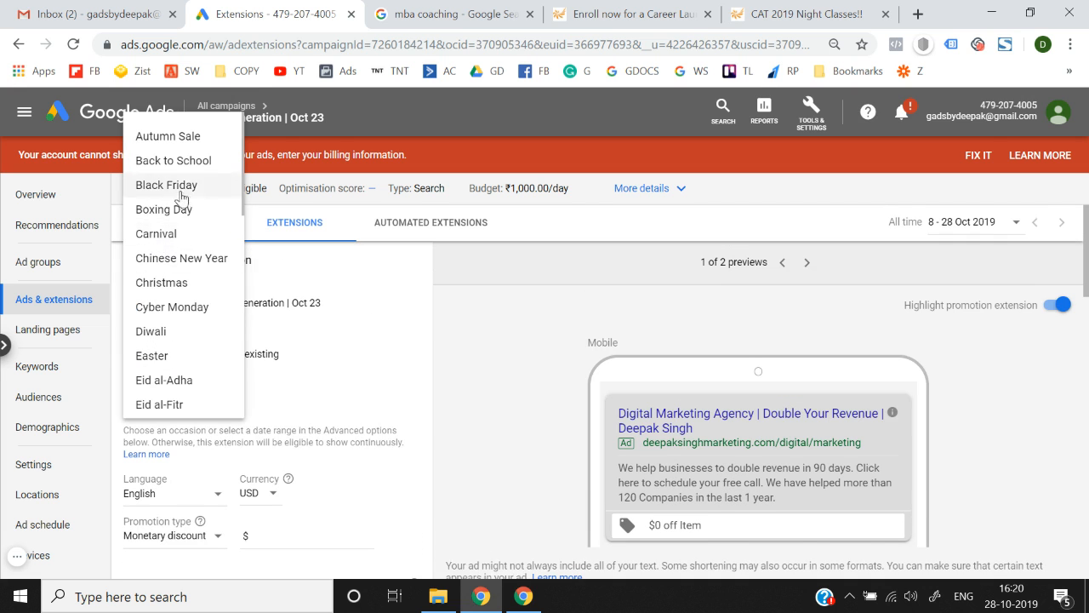
scroll(142, 258, "down", 5)
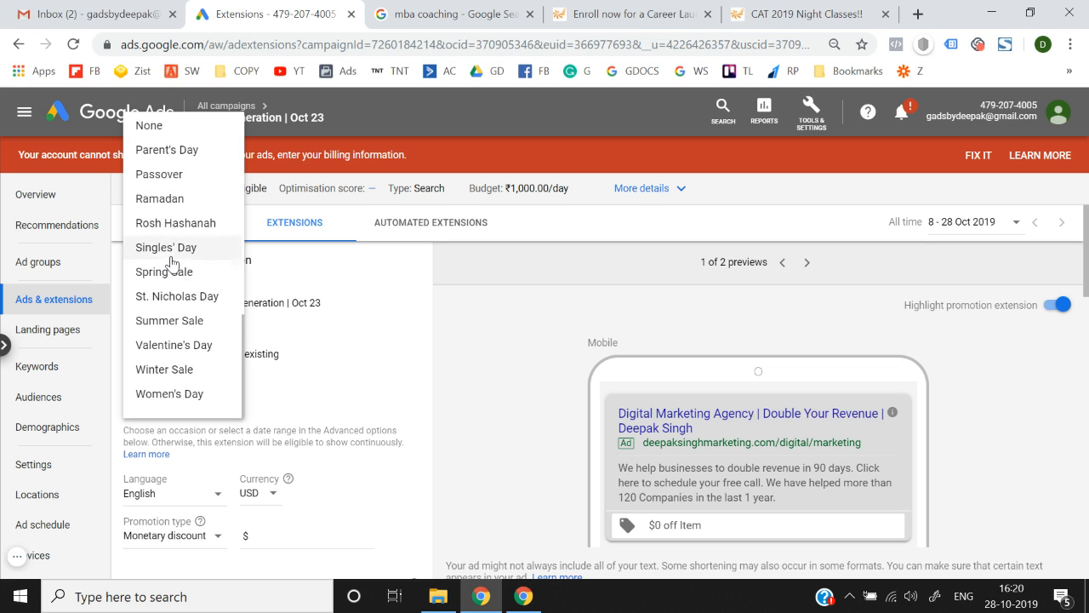
scroll(171, 263, "up", 5)
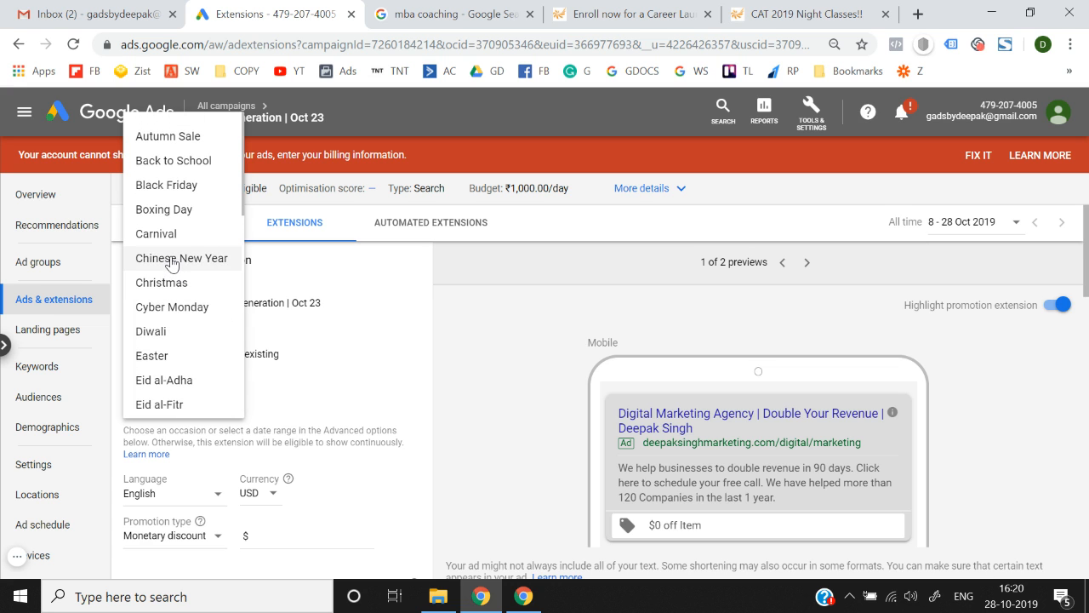
scroll(171, 263, "down", 1)
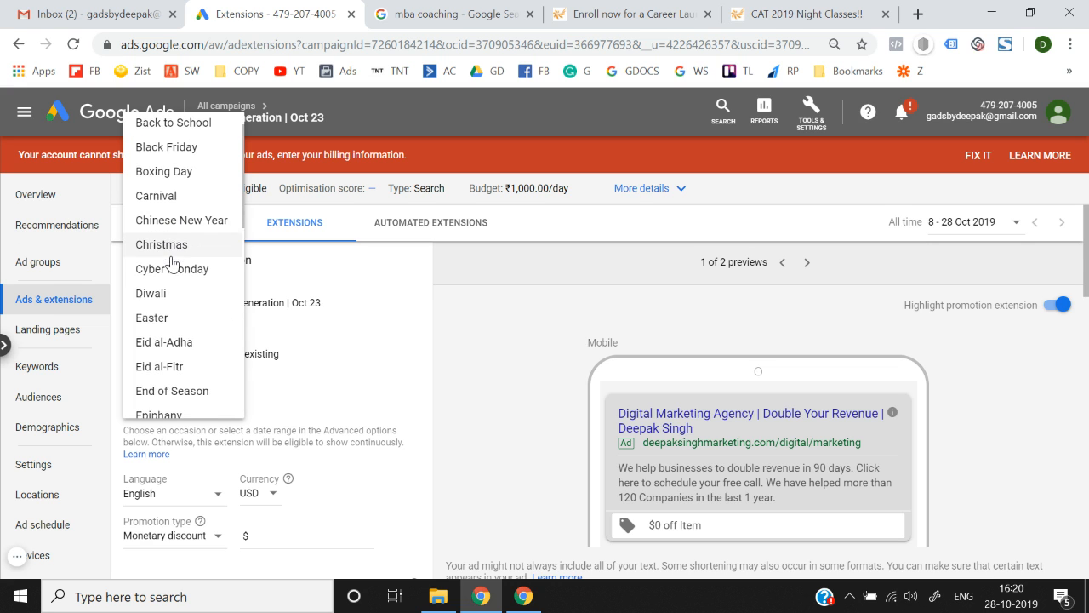
left_click(198, 300)
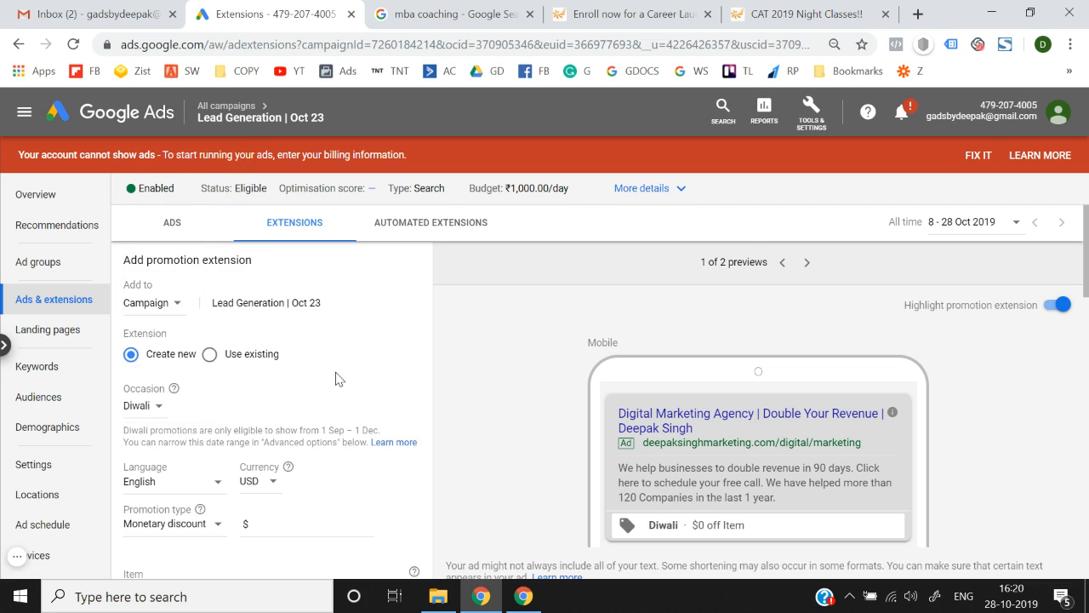
Set the promotion currency to INR.
scroll(336, 380, "down", 2)
left_click(275, 344)
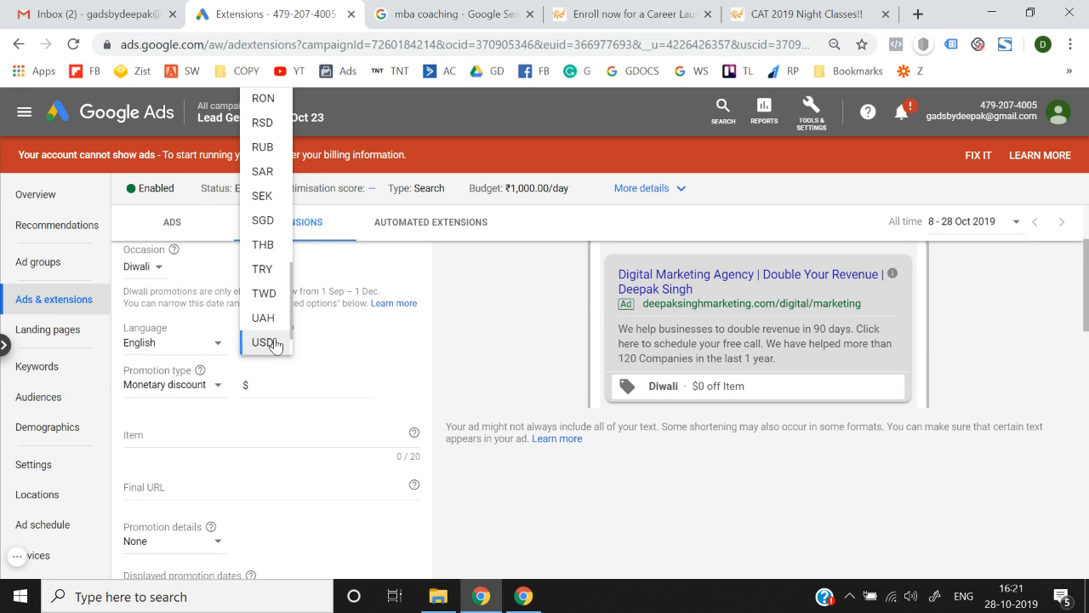
scroll(275, 343, "up", 3)
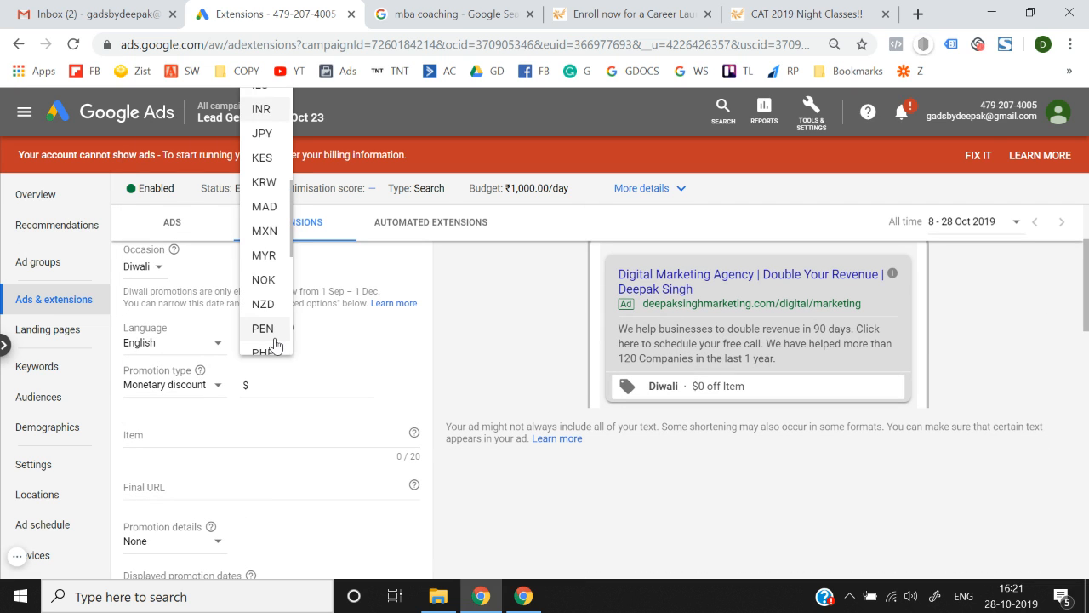
left_click(268, 116)
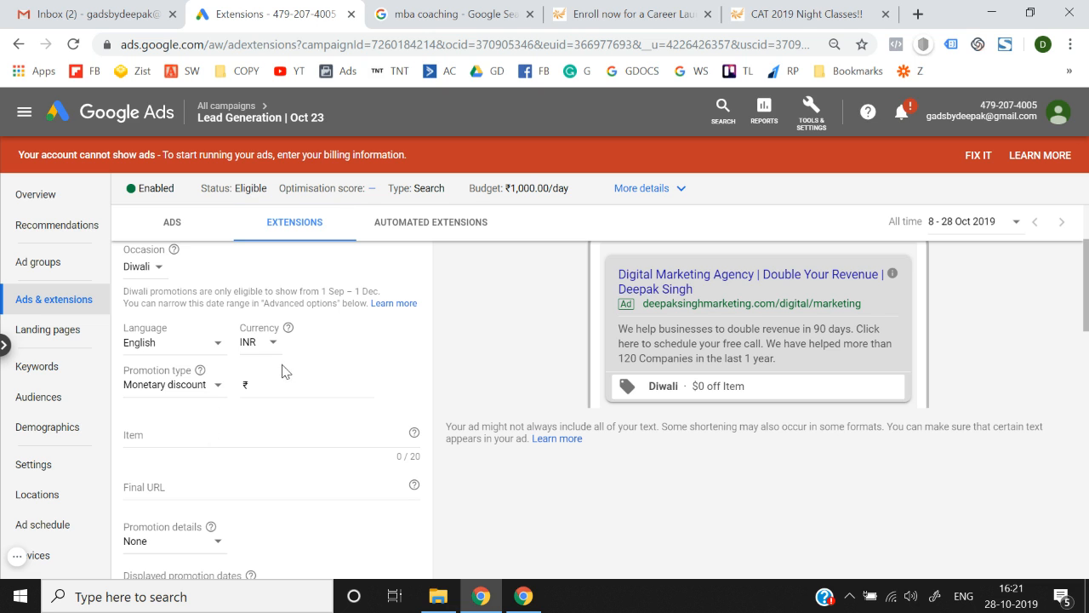
scroll(281, 385, "up", 1)
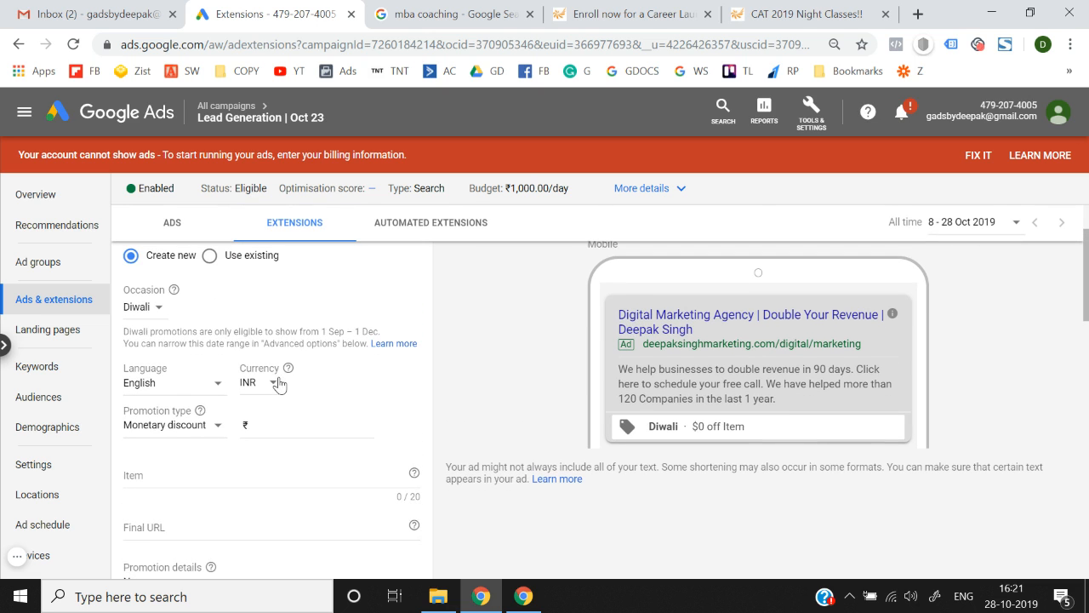
left_click(191, 437)
Try a ₹100 discount amount, then switch the promotion to a 10% percent discount.
left_click(290, 430)
type("100")
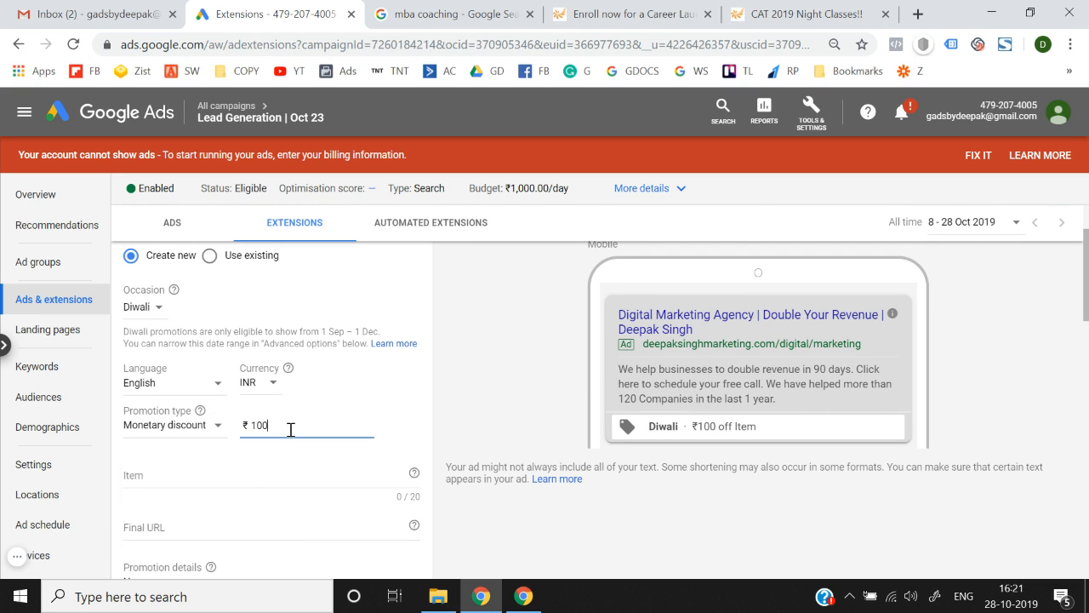
left_click(463, 403)
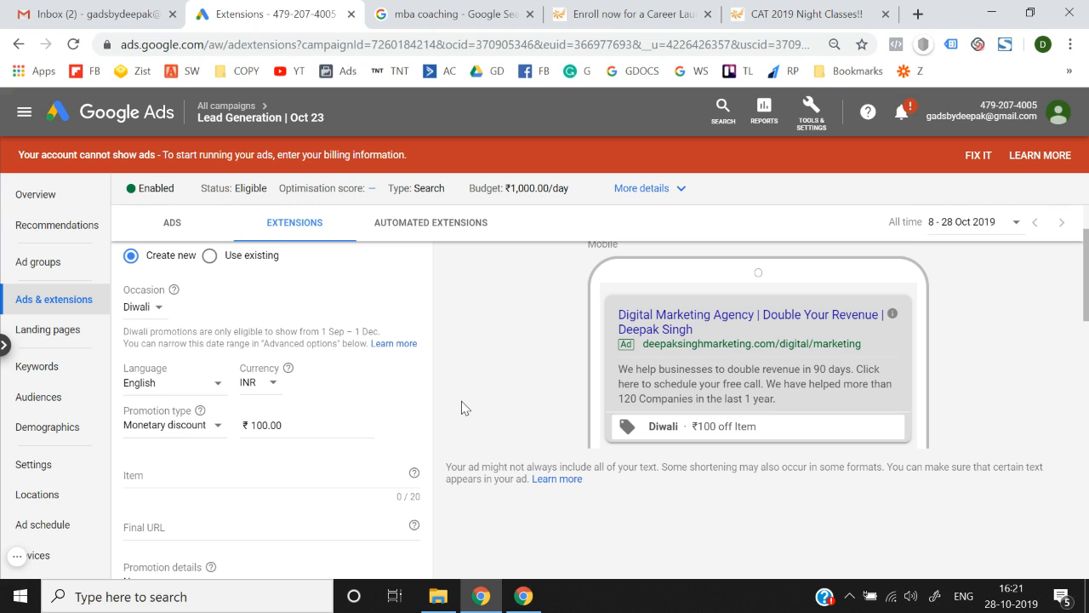
left_click(185, 439)
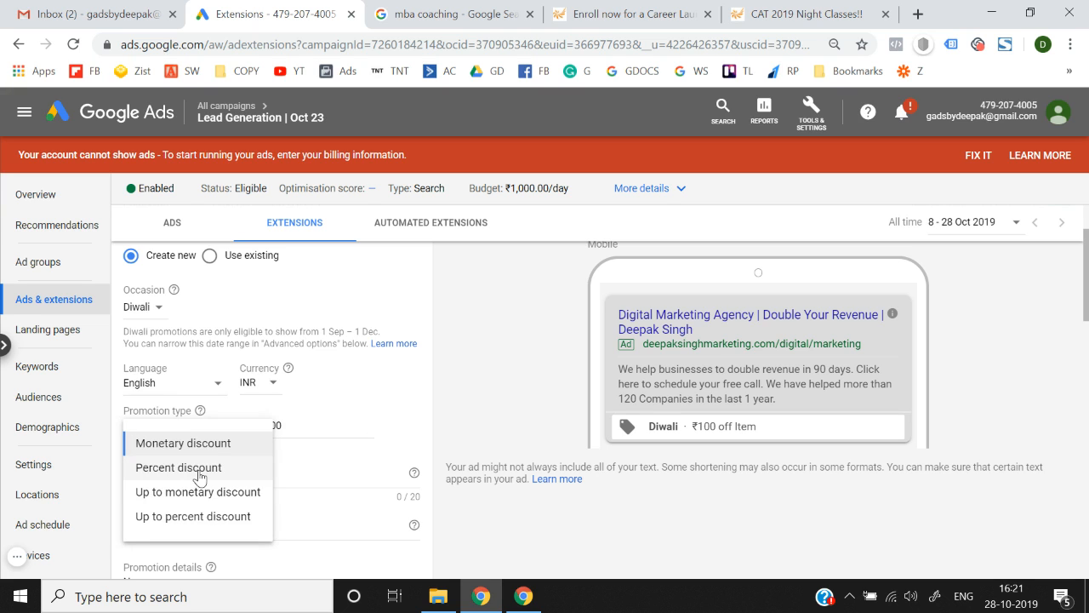
left_click(200, 473)
type("10")
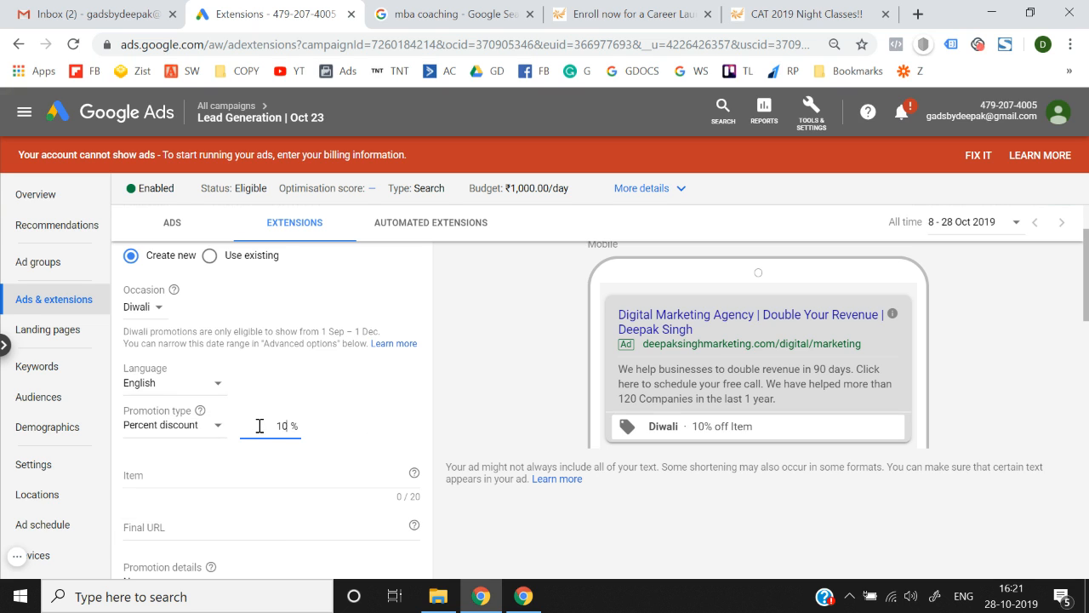
Make the promotion an up-to percent discount of 50%.
left_click(182, 430)
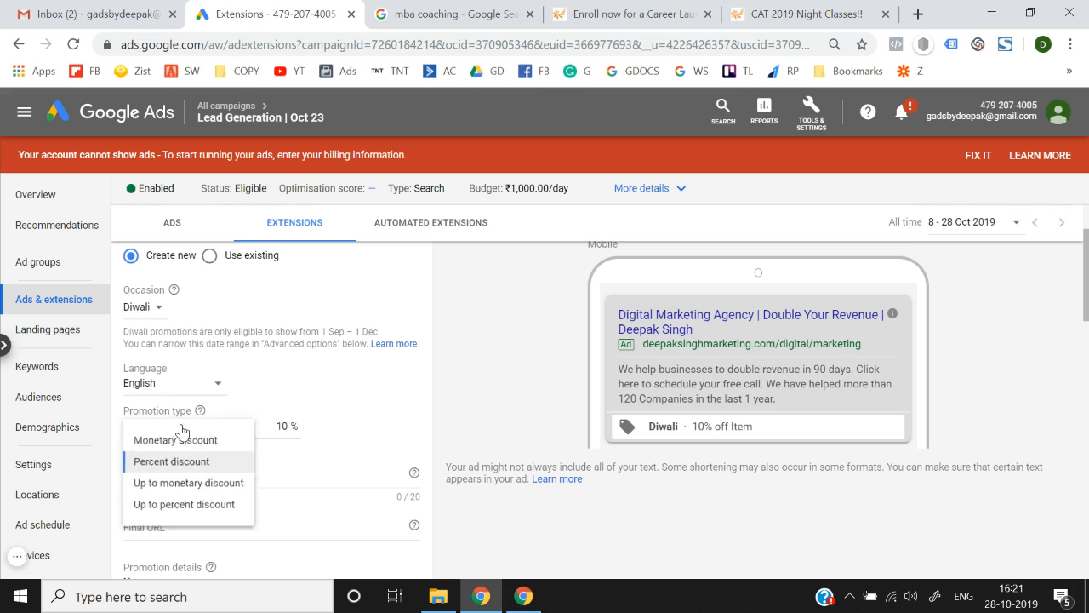
left_click(180, 510)
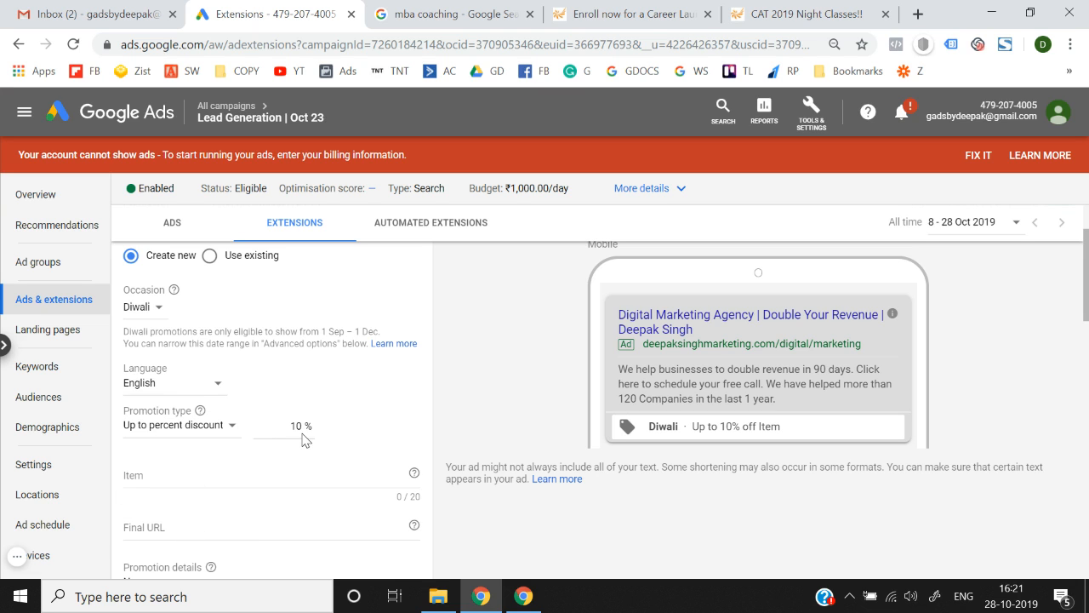
double_click(305, 440)
type("50")
scroll(201, 462, "down", 1)
Enter Shoes as the promoted item and go to the Final URL field.
left_click(197, 410)
type("Shoe")
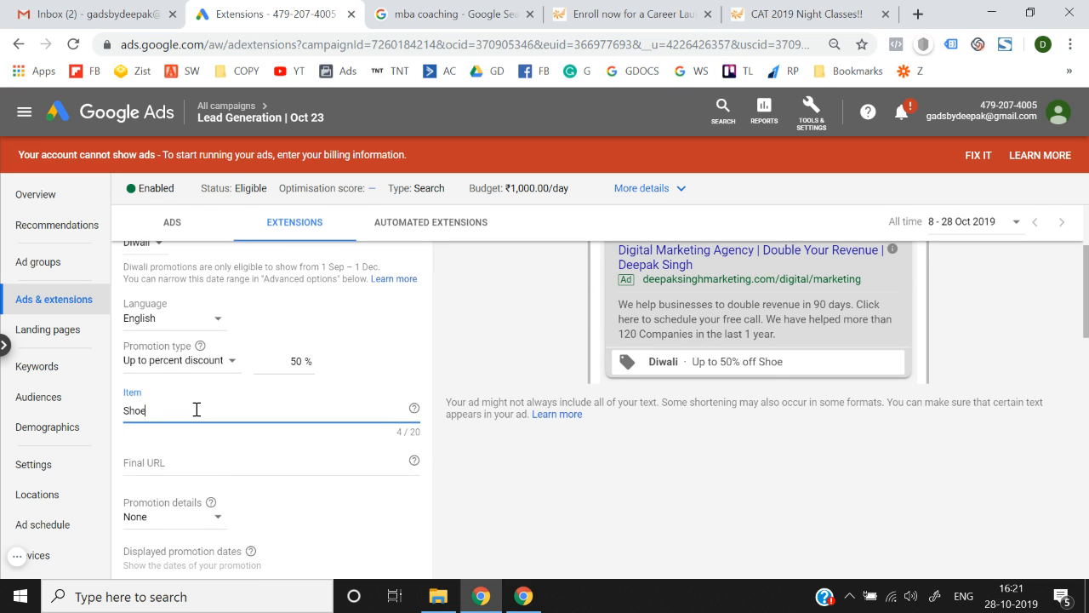
scroll(196, 410, "down", 2)
left_click(232, 301)
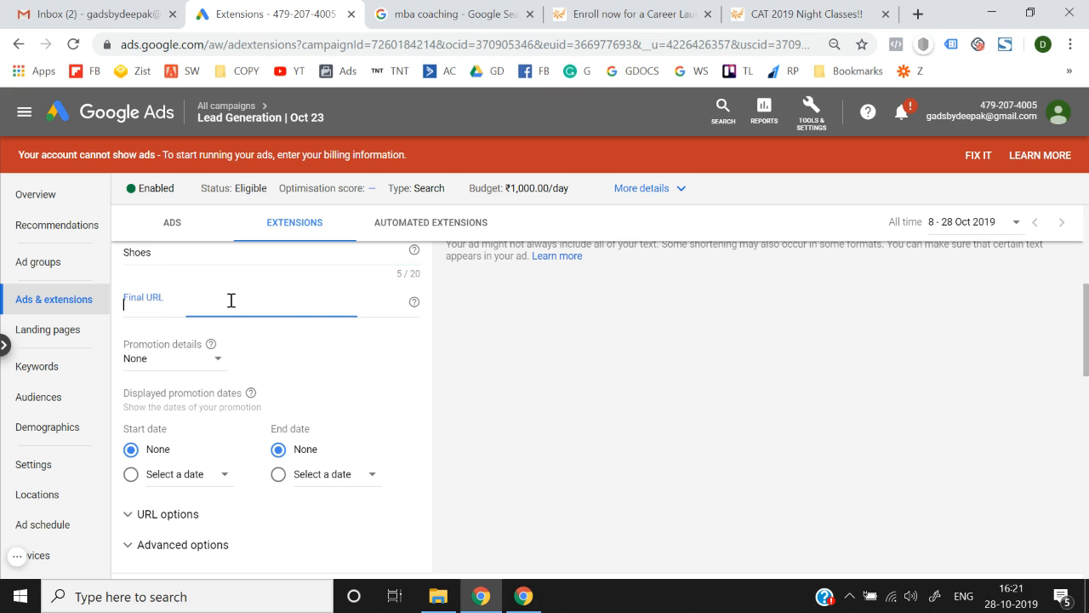
Paste the Career Launcher page address as the promotion's final URL.
left_click(630, 13)
left_click(202, 10)
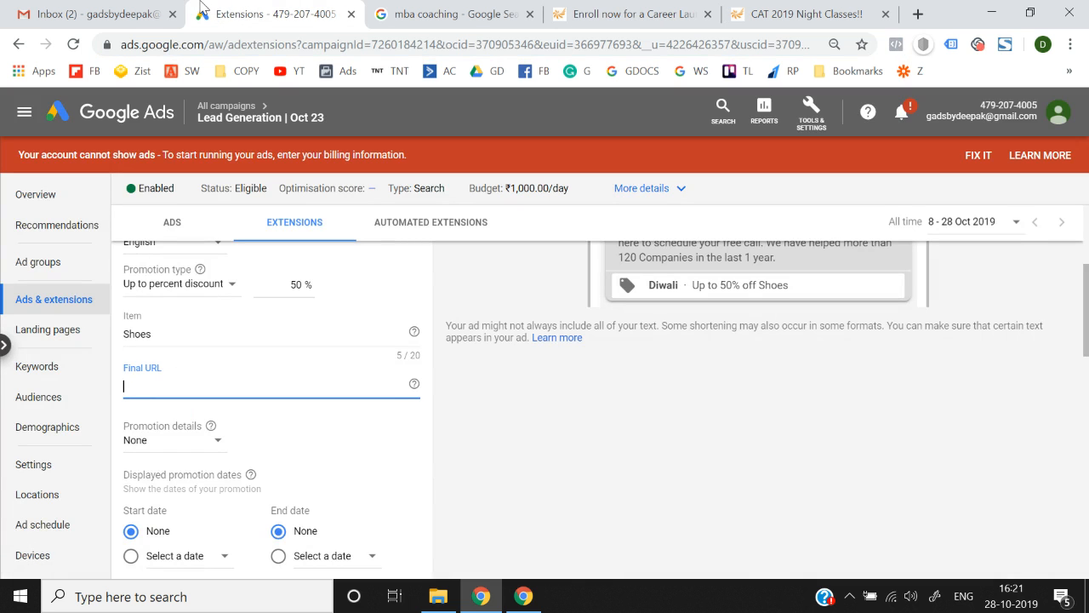
type("https://www.careerlauncher.com/cl-online/index.jsp")
scroll(484, 470, "up", 1)
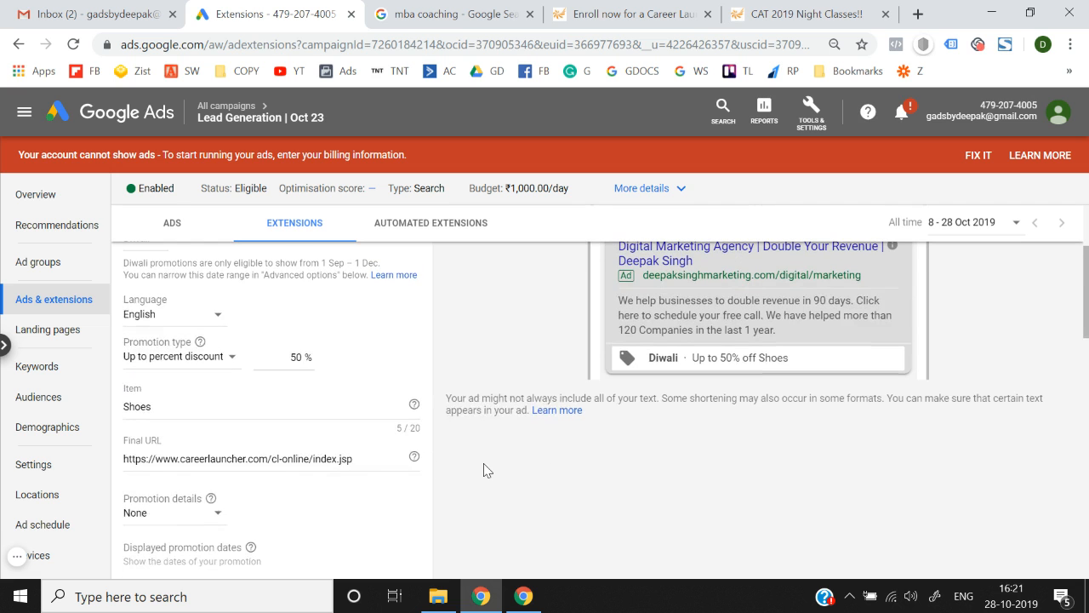
Try a 5000 minimum order amount in promotion details, then clear it.
left_click(179, 525)
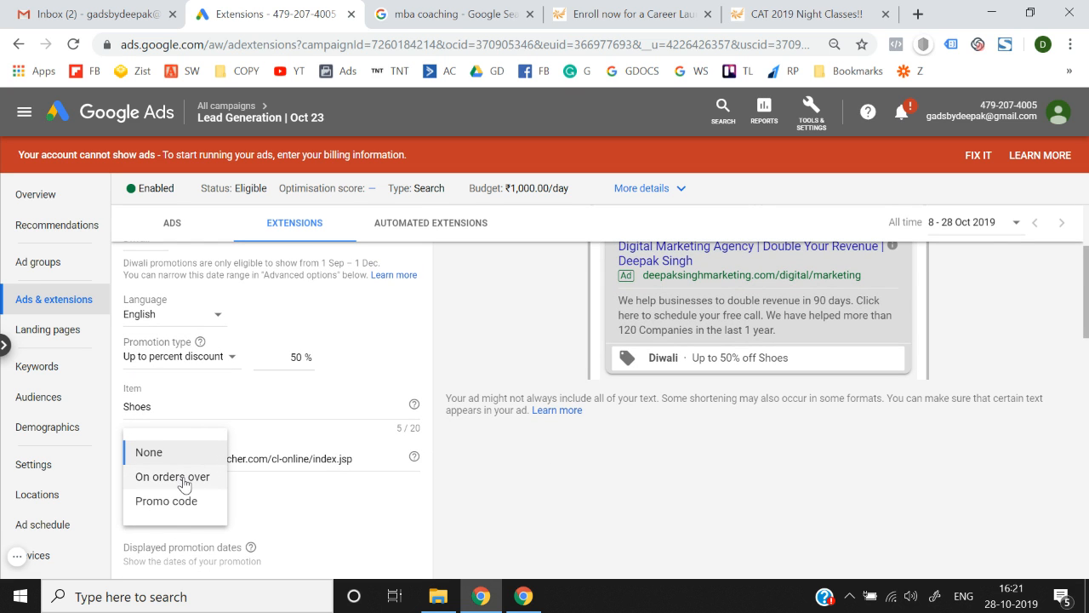
left_click(182, 484)
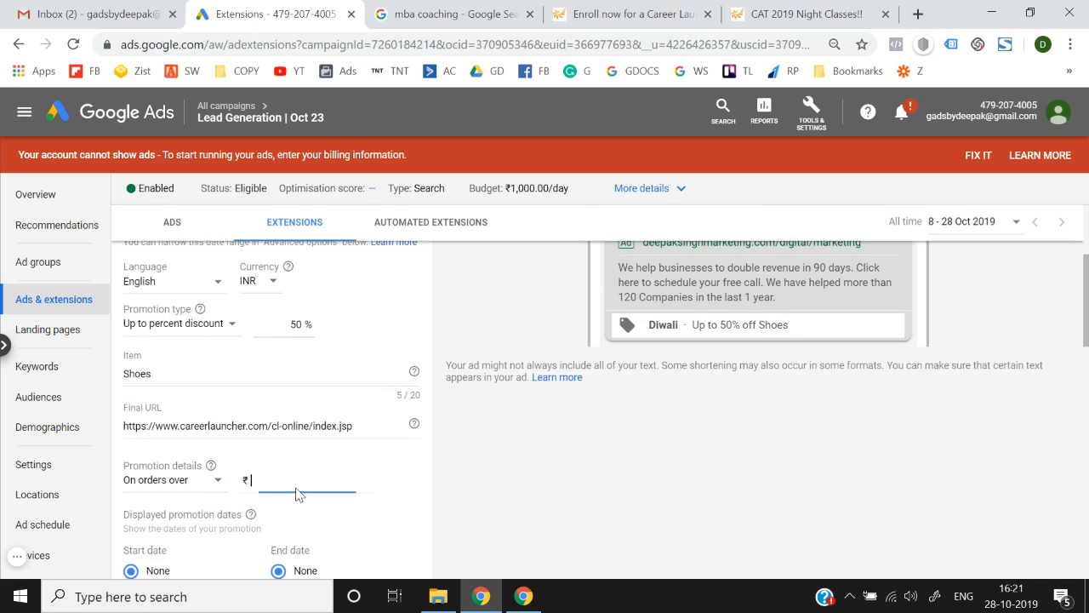
type("5000")
left_click(503, 476)
left_click(302, 479)
key("ctrl+a")
key("BackSpace")
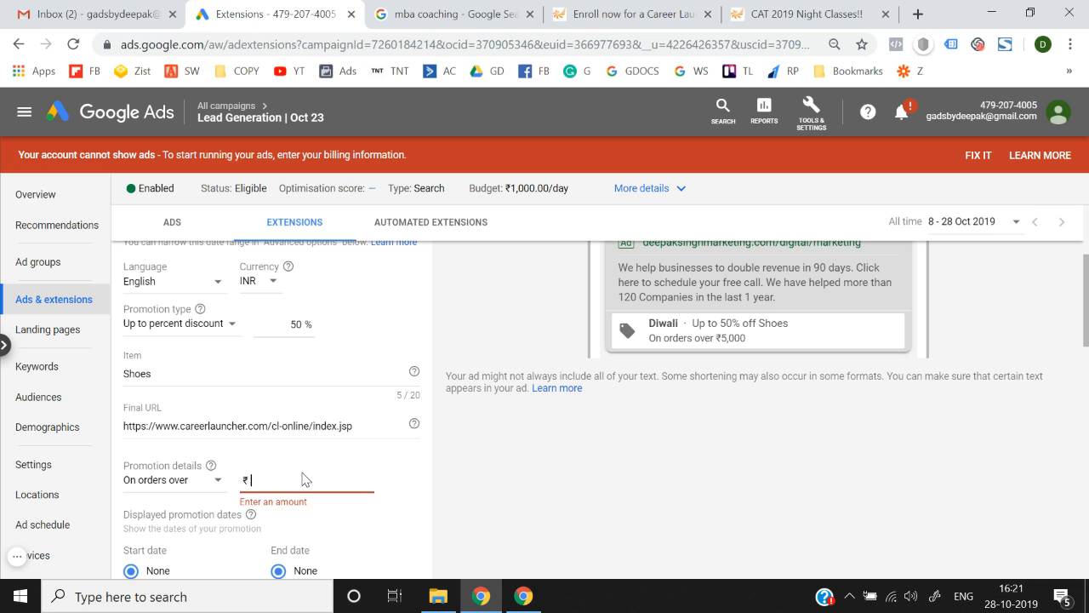
Try promo code ABC, then set promotion details back to None.
left_click(175, 481)
left_click(187, 554)
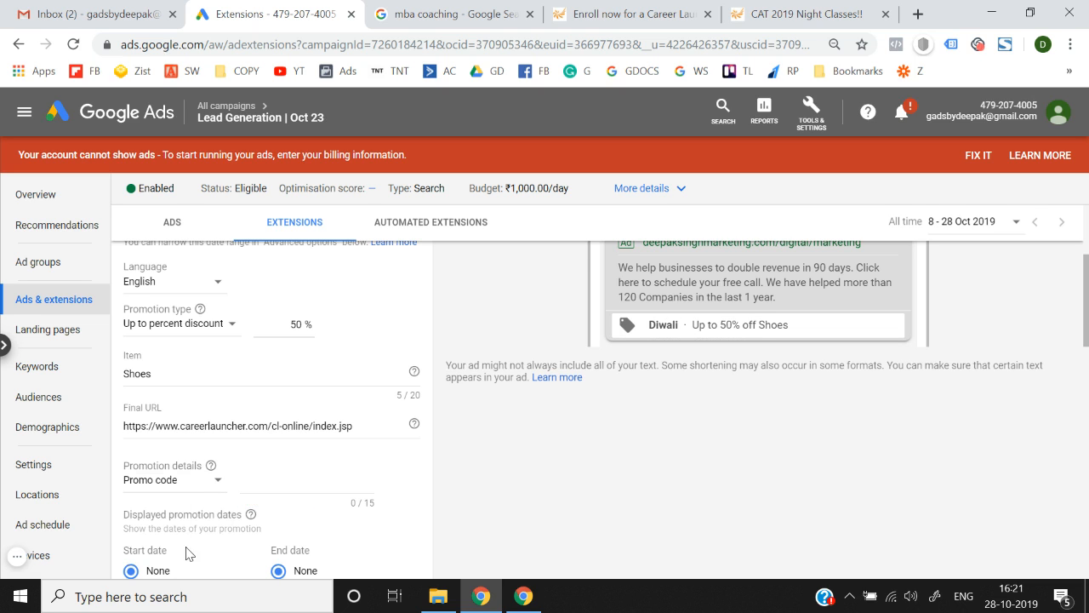
left_click(285, 481)
type("ABC1")
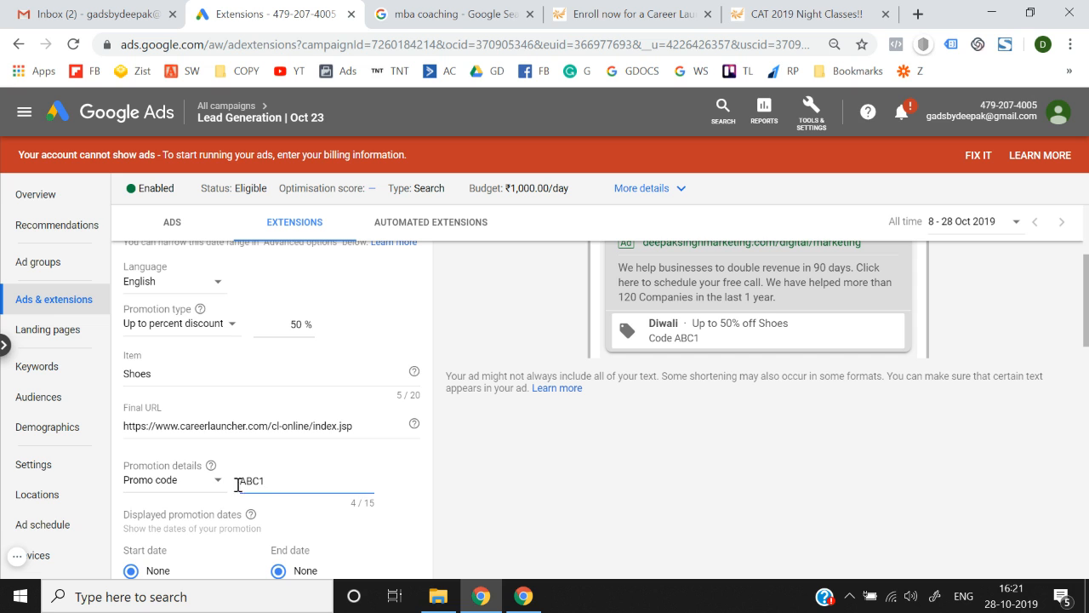
left_click(182, 482)
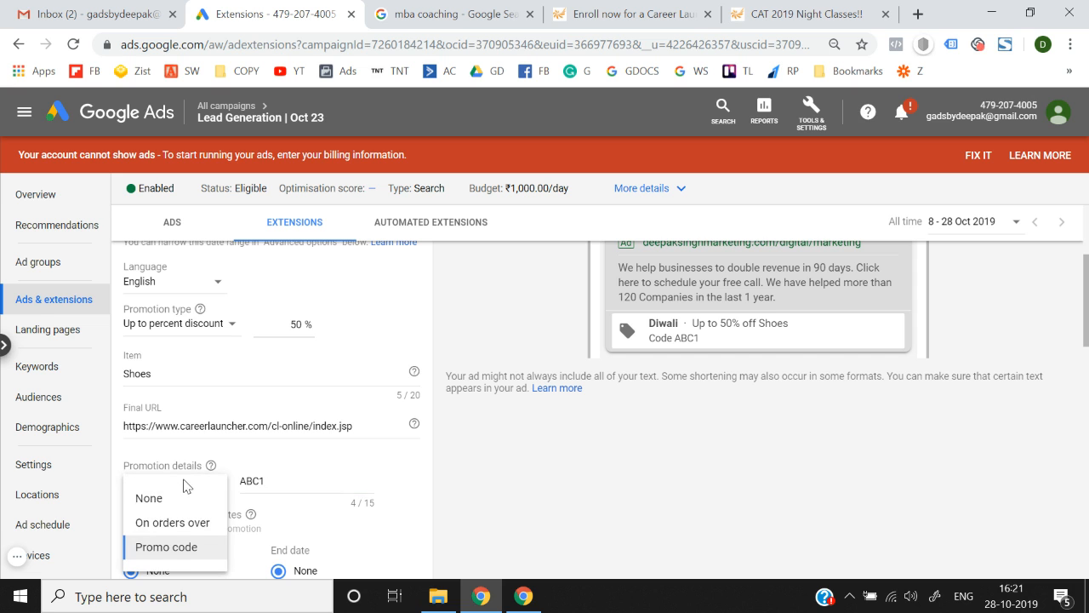
left_click(181, 496)
Expand the advanced options, then cancel the unsaved promotion extension.
scroll(423, 457, "down", 1)
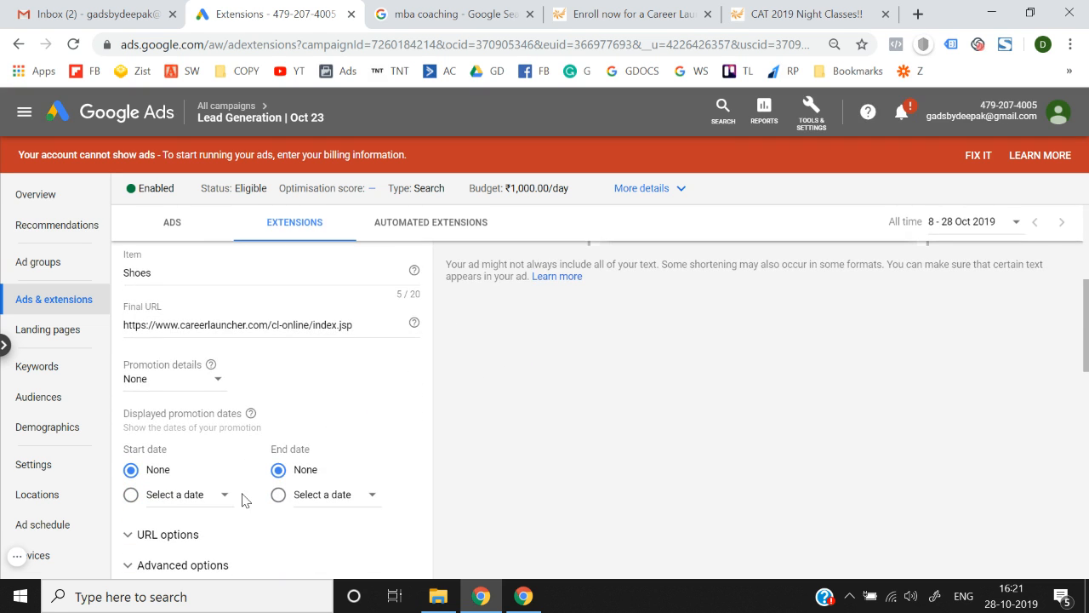
scroll(244, 499, "down", 1)
left_click(195, 474)
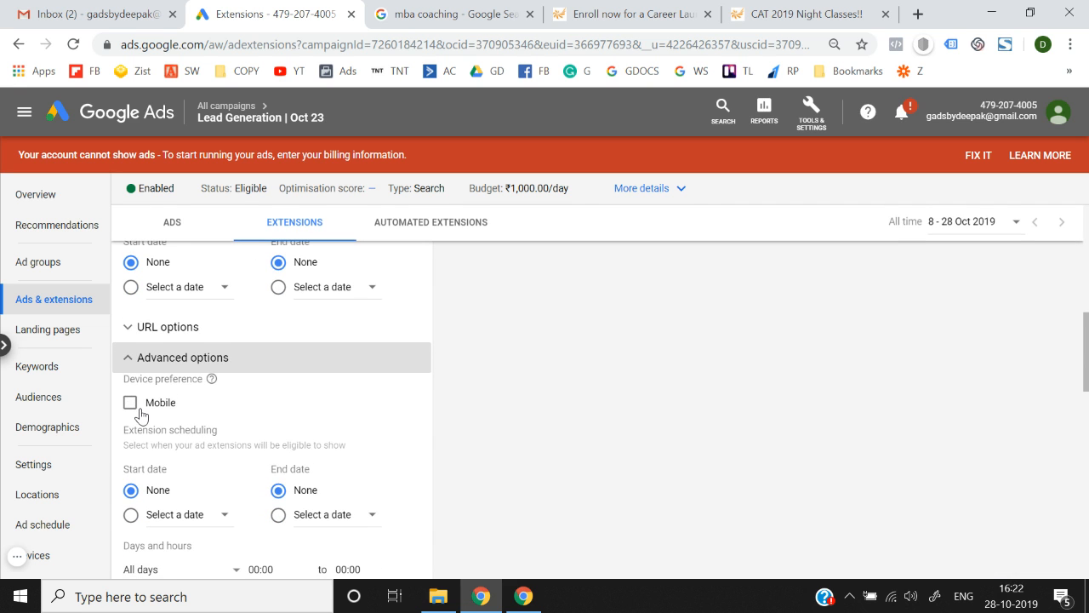
scroll(141, 416, "down", 2)
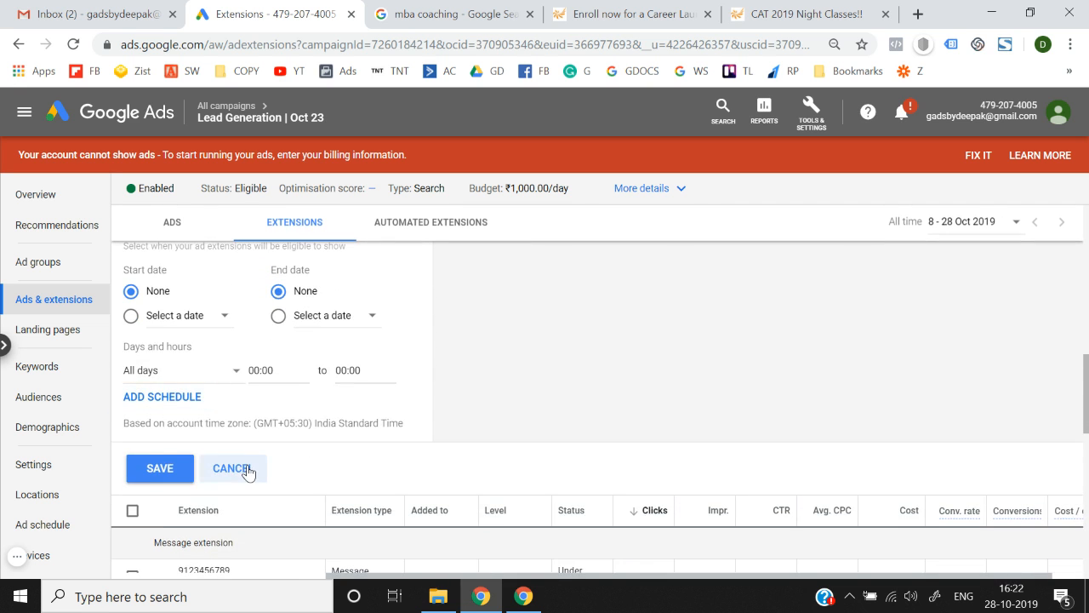
left_click(232, 468)
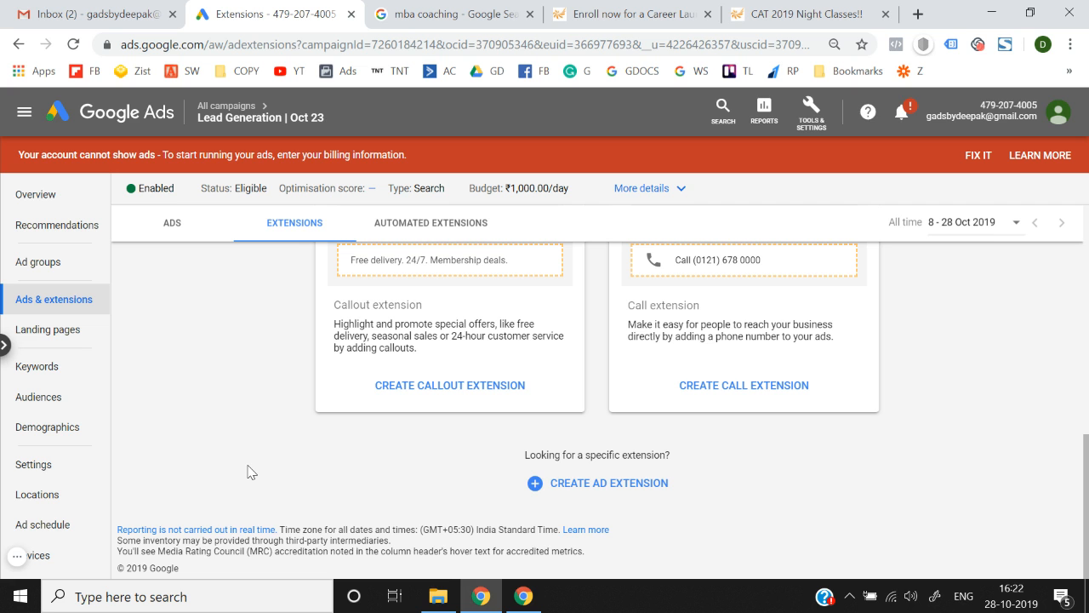
Start a new ad extension, browse the extension type list, and choose Sitelink extension.
left_click(556, 492)
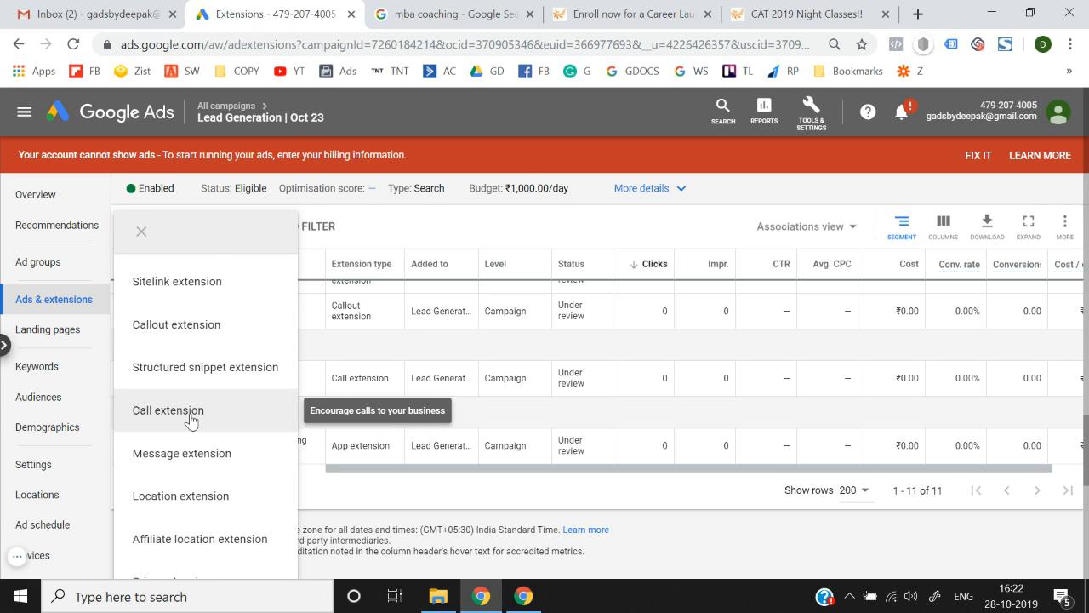
scroll(192, 422, "down", 1)
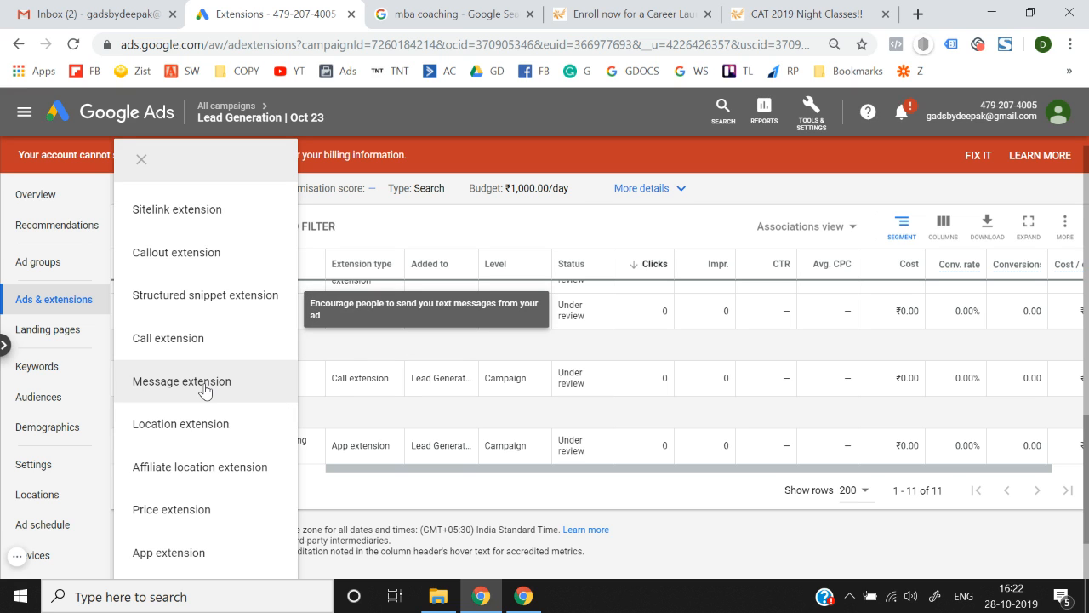
scroll(205, 387, "down", 1)
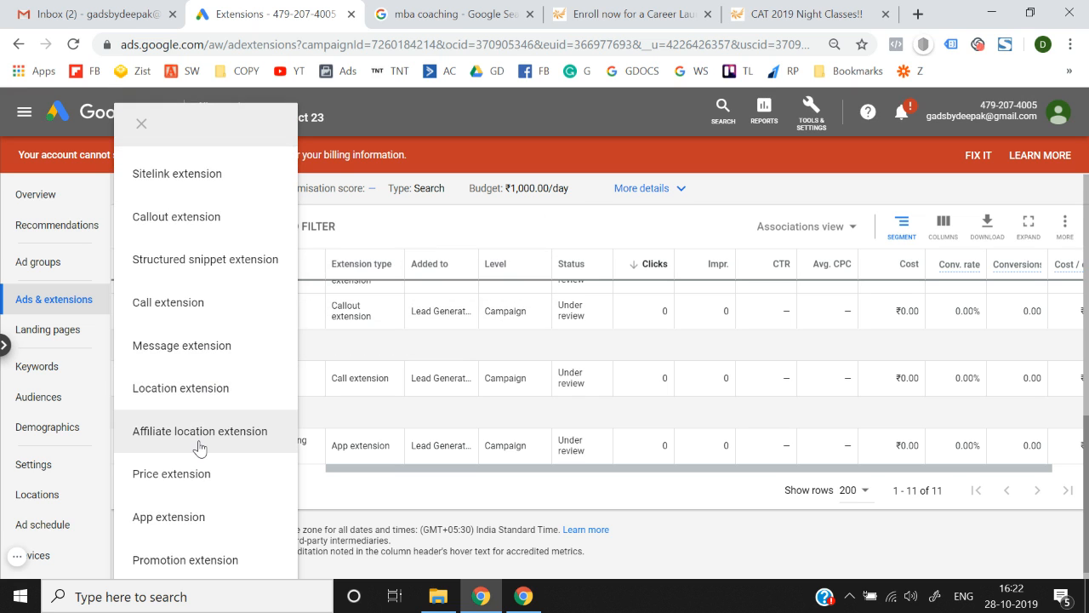
scroll(198, 448, "up", 2)
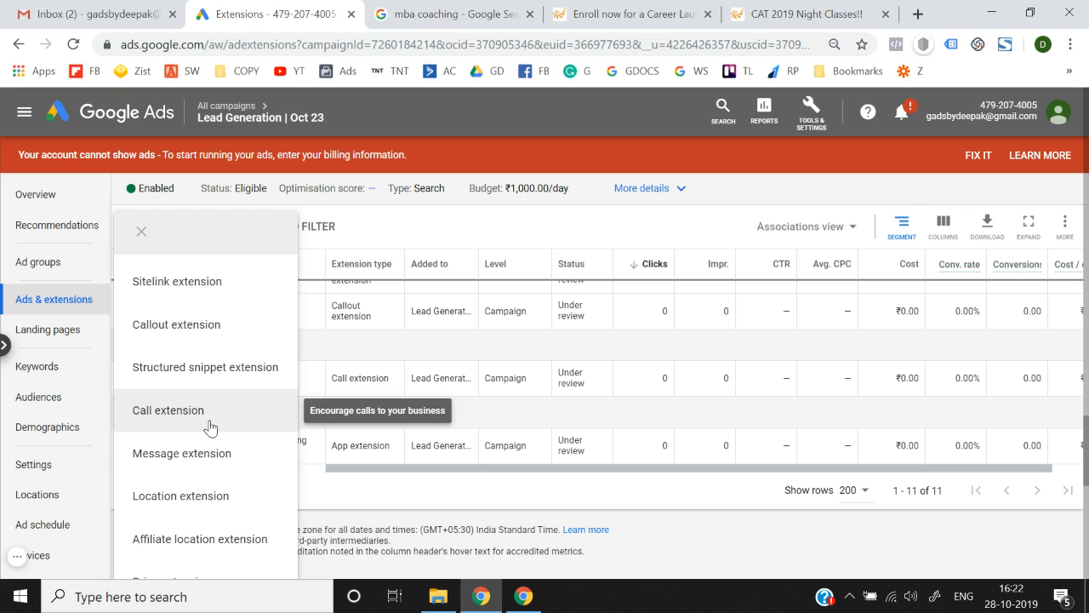
scroll(210, 427, "down", 3)
scroll(210, 427, "up", 3)
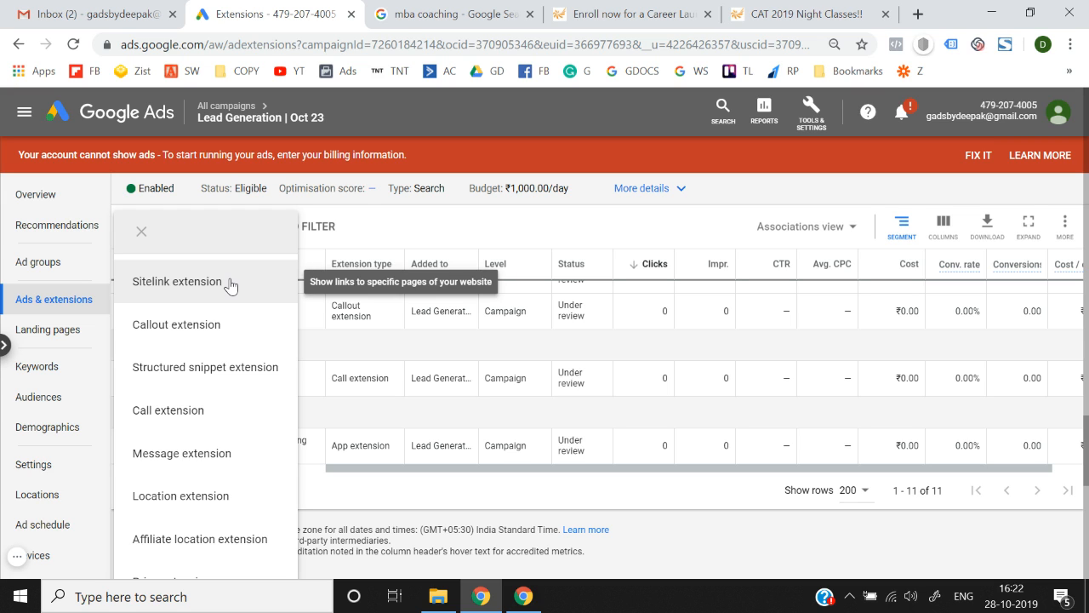
scroll(182, 475, "down", 2)
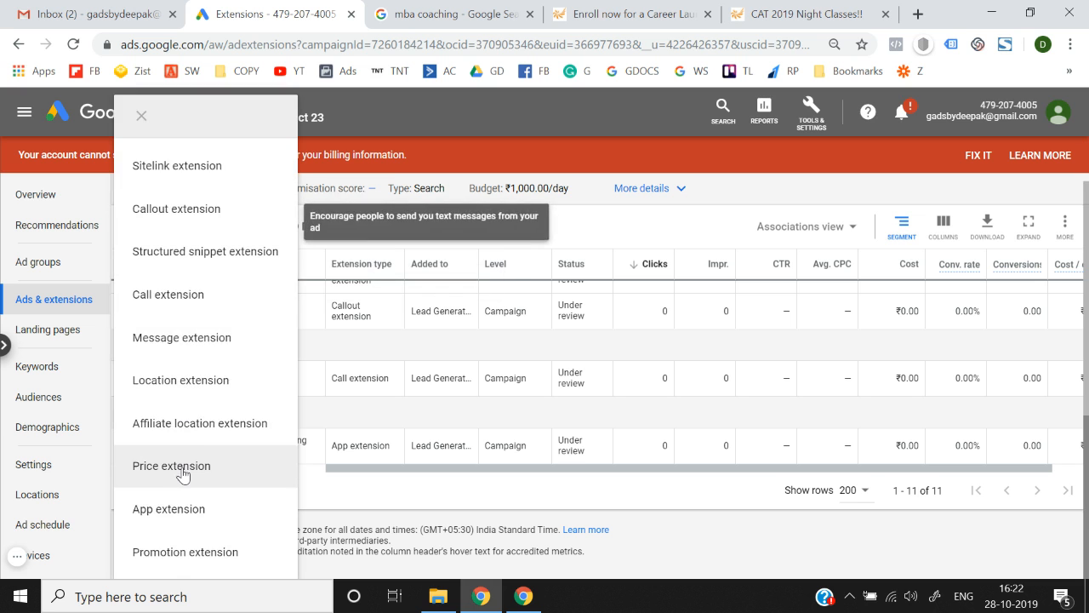
scroll(183, 475, "up", 2)
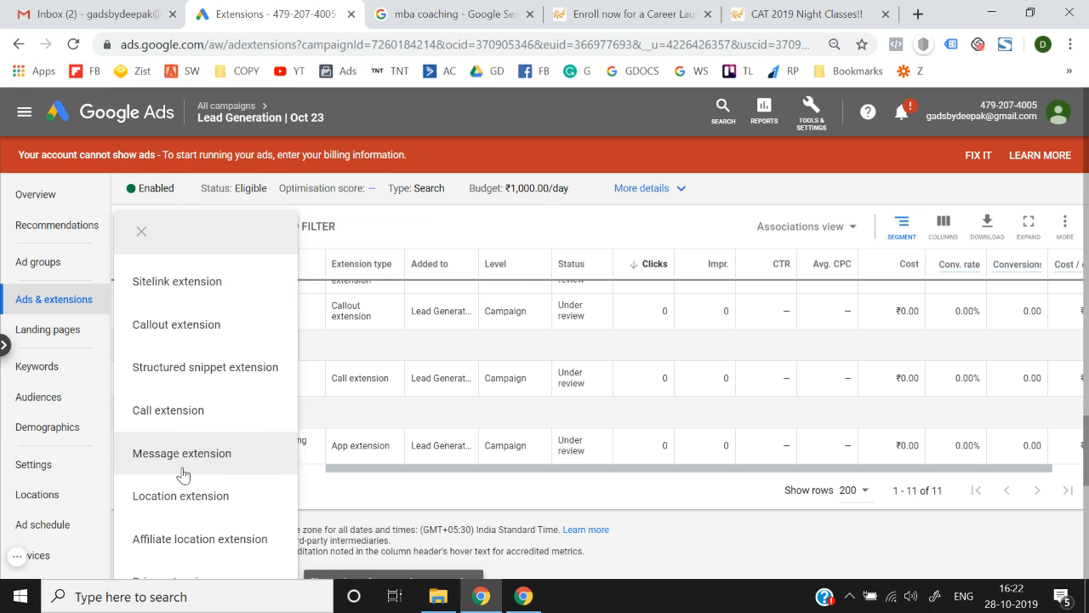
left_click(239, 283)
Expand and then collapse the Sitelink URL options on the blank sitelink form.
scroll(314, 366, "down", 3)
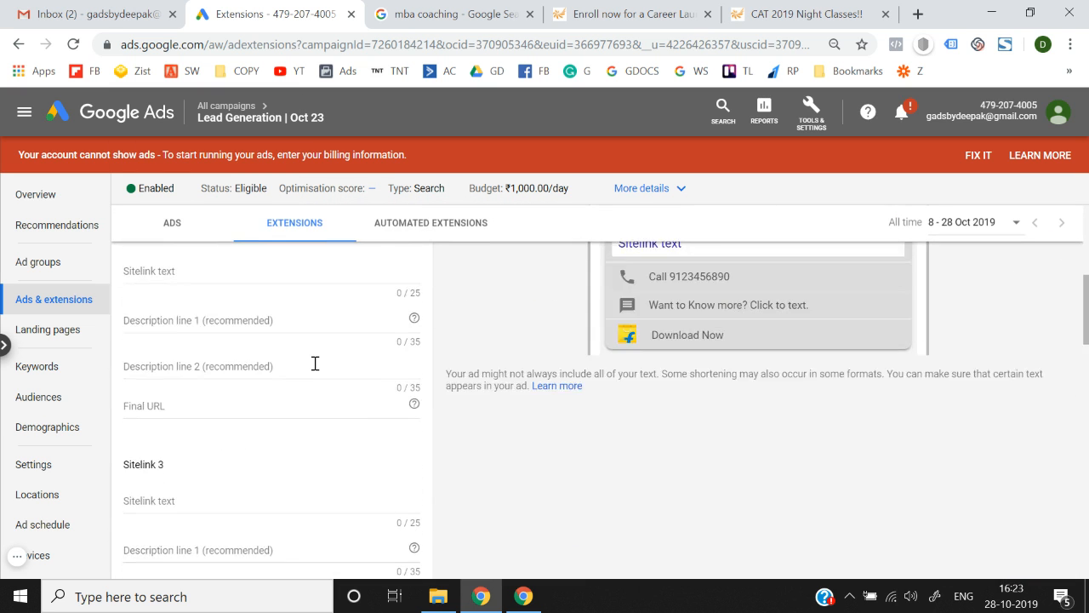
scroll(315, 369, "down", 1)
left_click(226, 328)
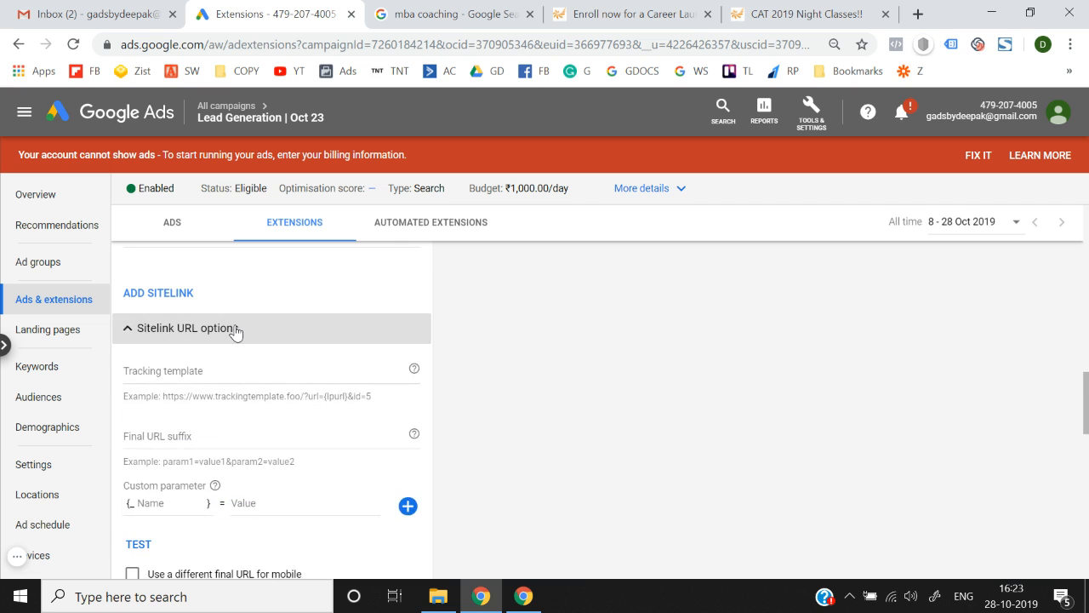
scroll(230, 475, "down", 2)
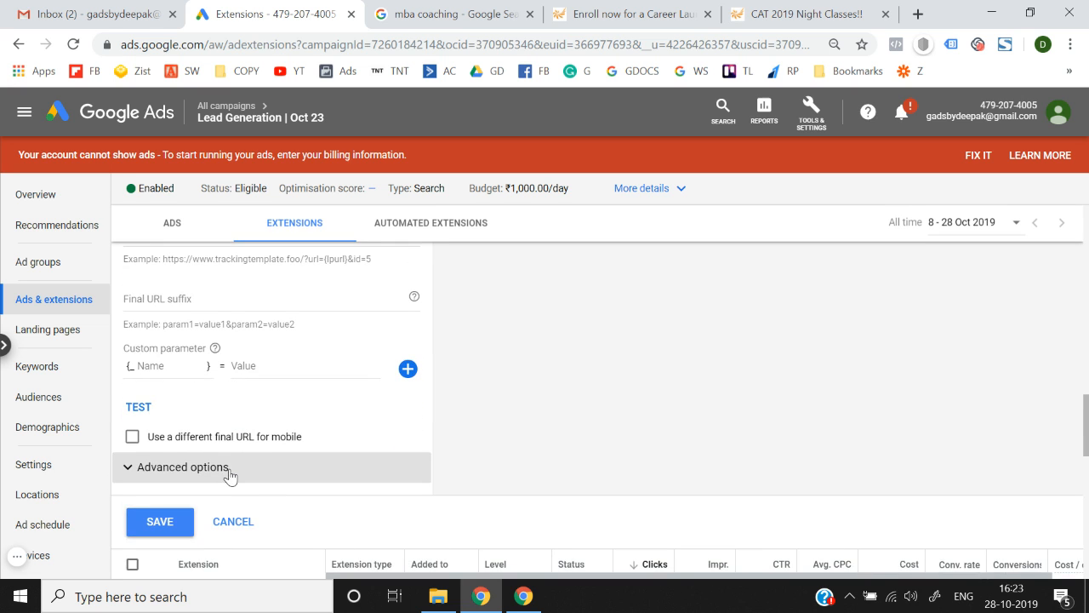
scroll(228, 476, "up", 1)
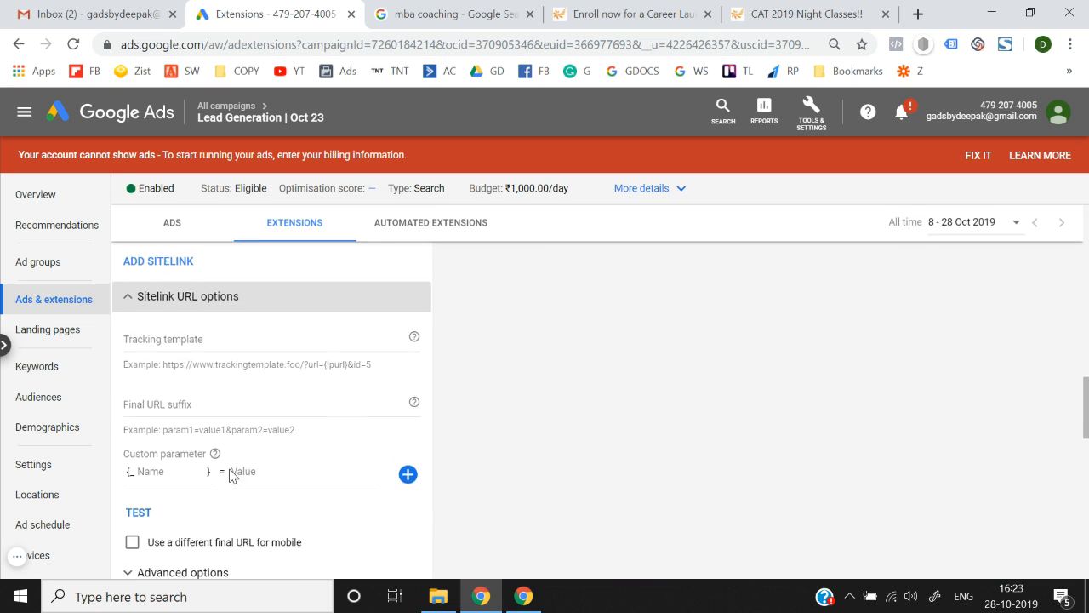
left_click(130, 296)
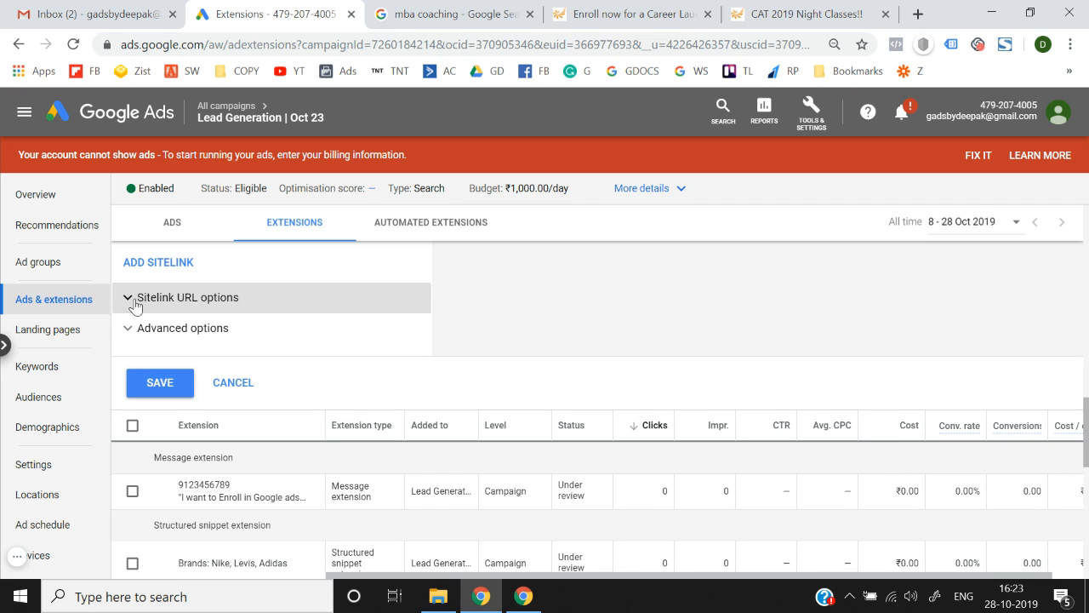